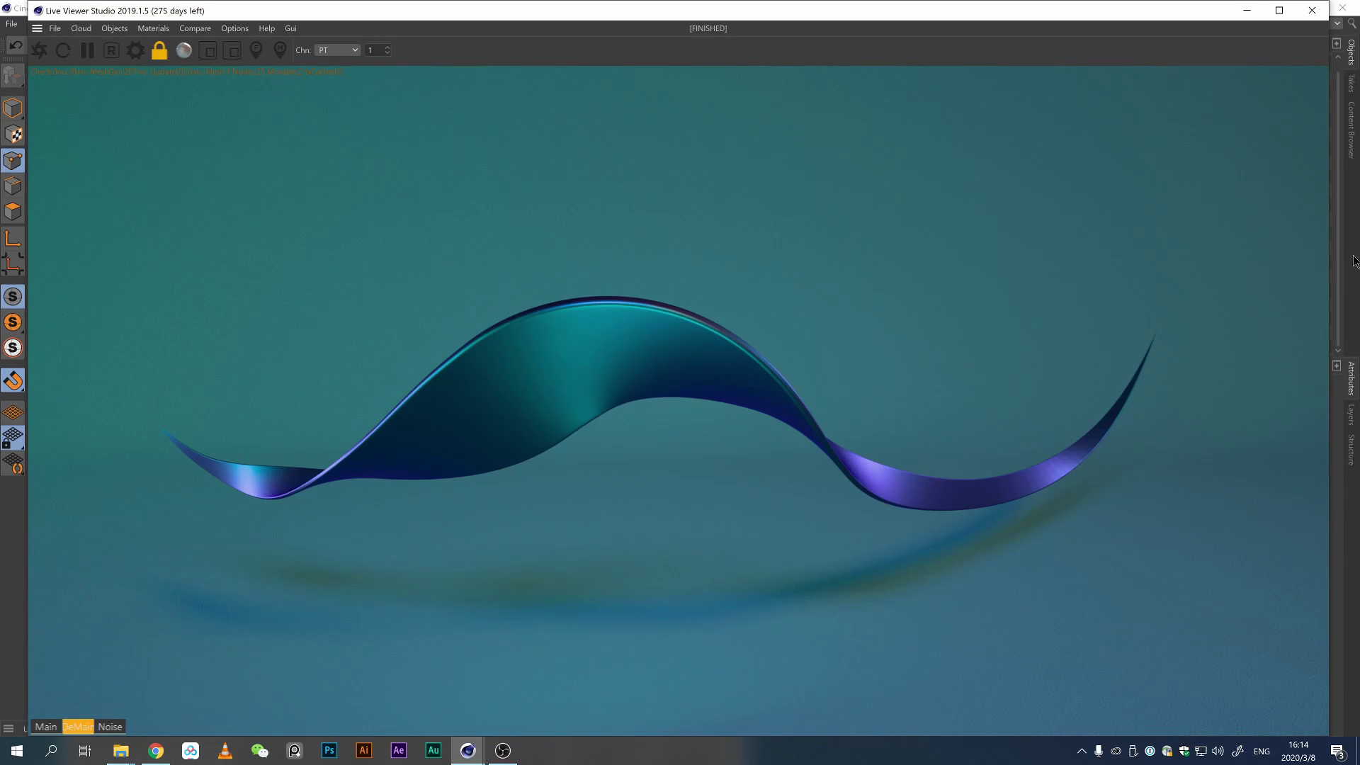
Close the Live Viewer and examine the finished ribbon from a new angle in the maximized perspective view.
click(1312, 10)
click(39, 65)
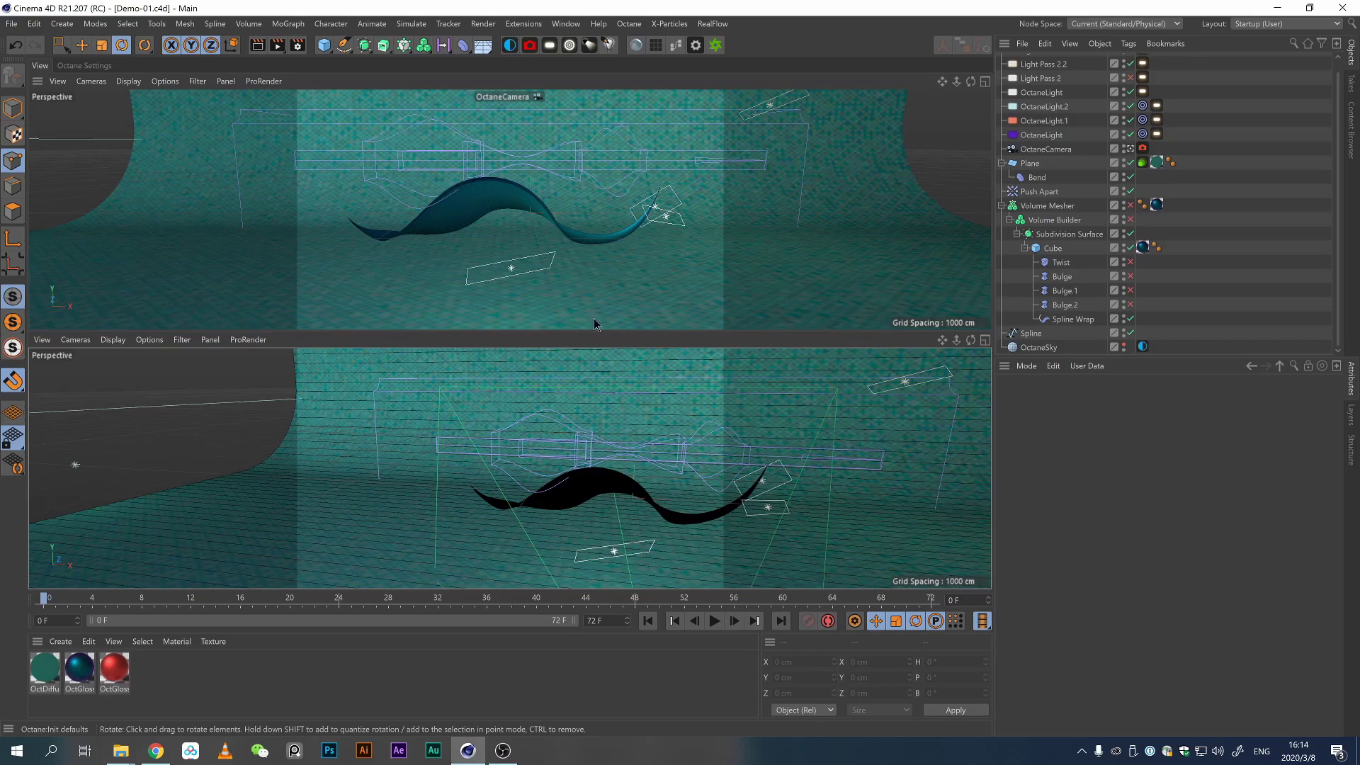
middle_click(562, 471)
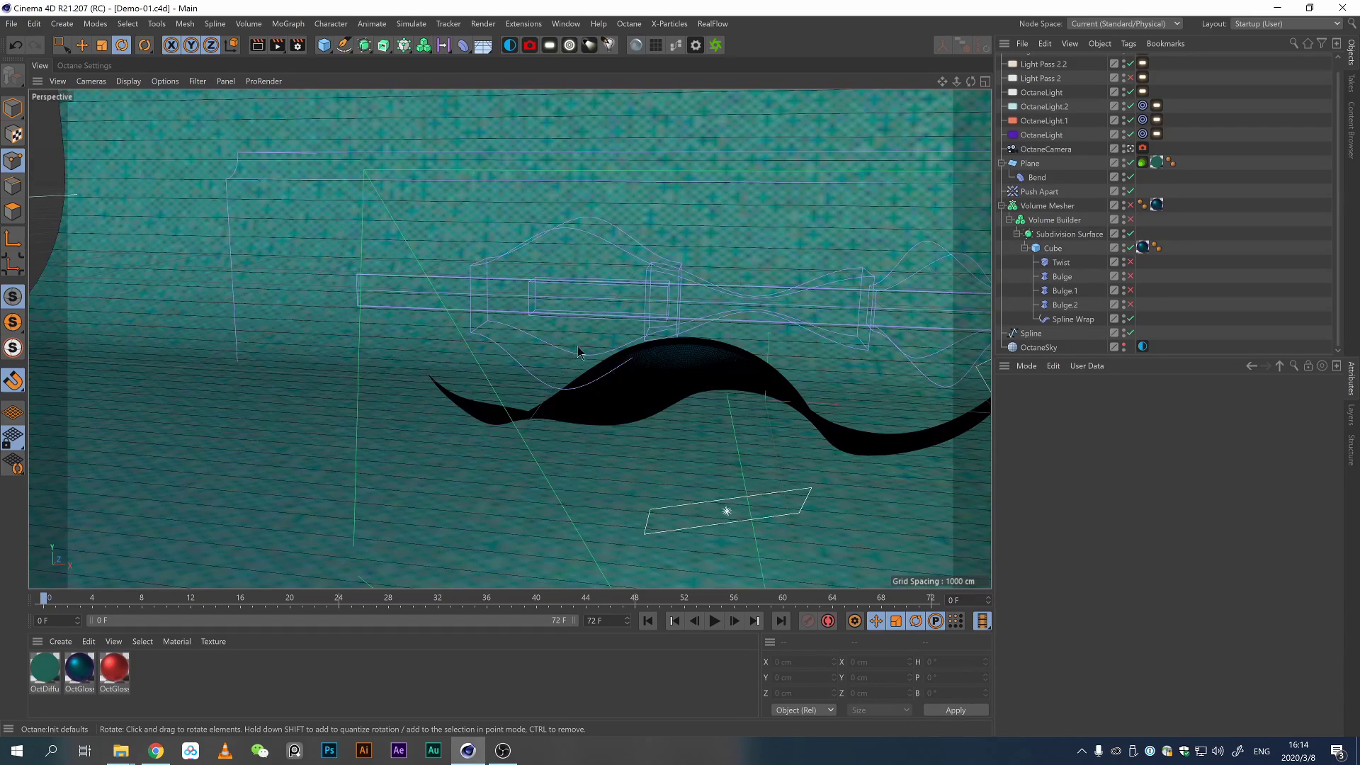
alt+drag(705, 333, 655, 353)
alt+middle_drag(655, 353, 542, 372)
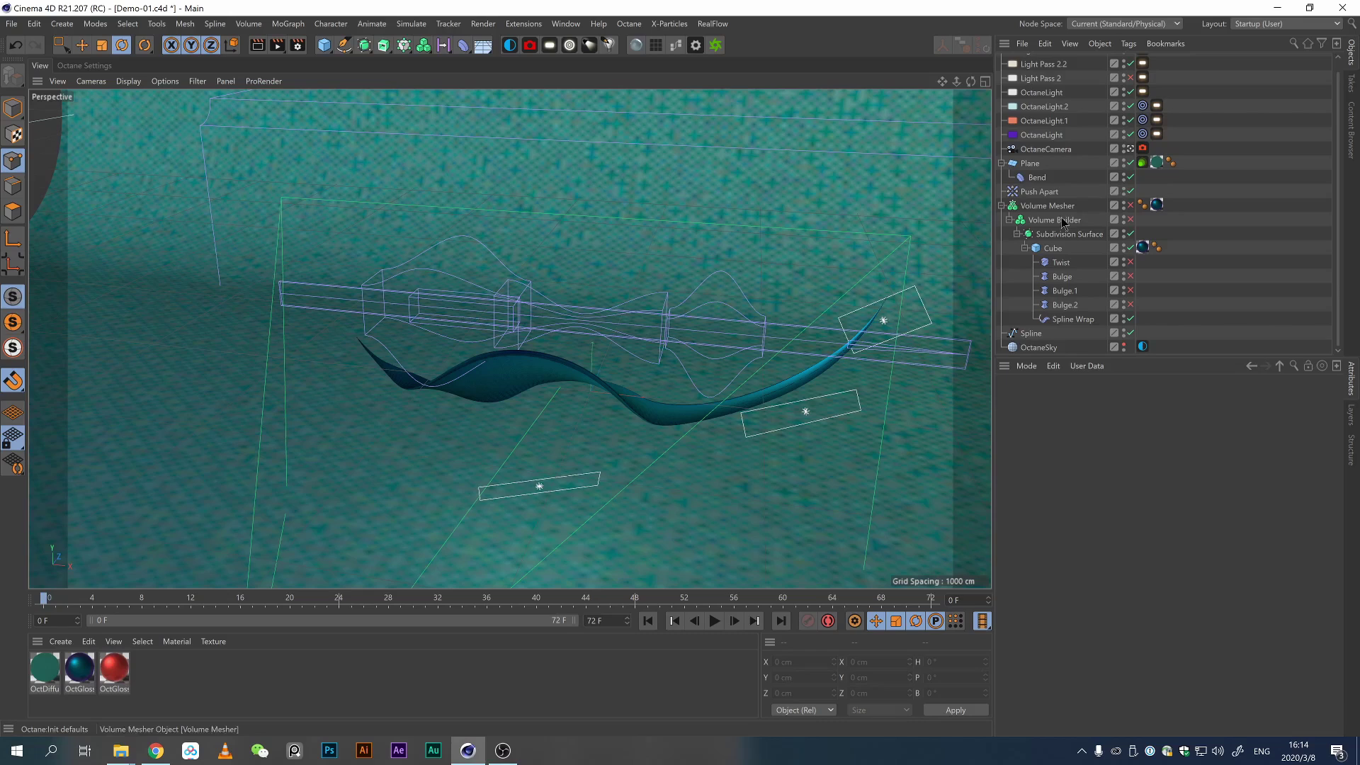
Check the ribbon Cube's size, segment and fillet settings, and disable the Subdivision Surface above it.
click(1054, 248)
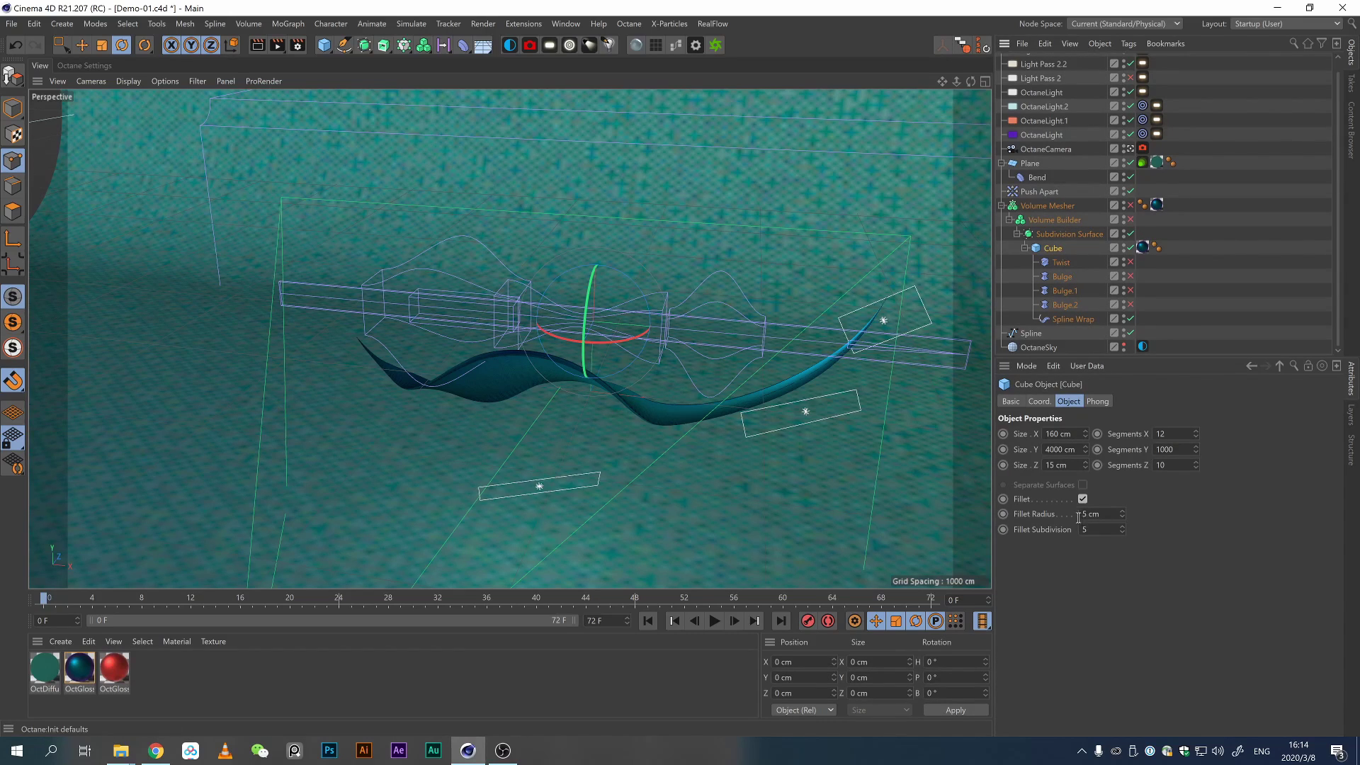
click(1103, 517)
click(1182, 452)
click(1068, 234)
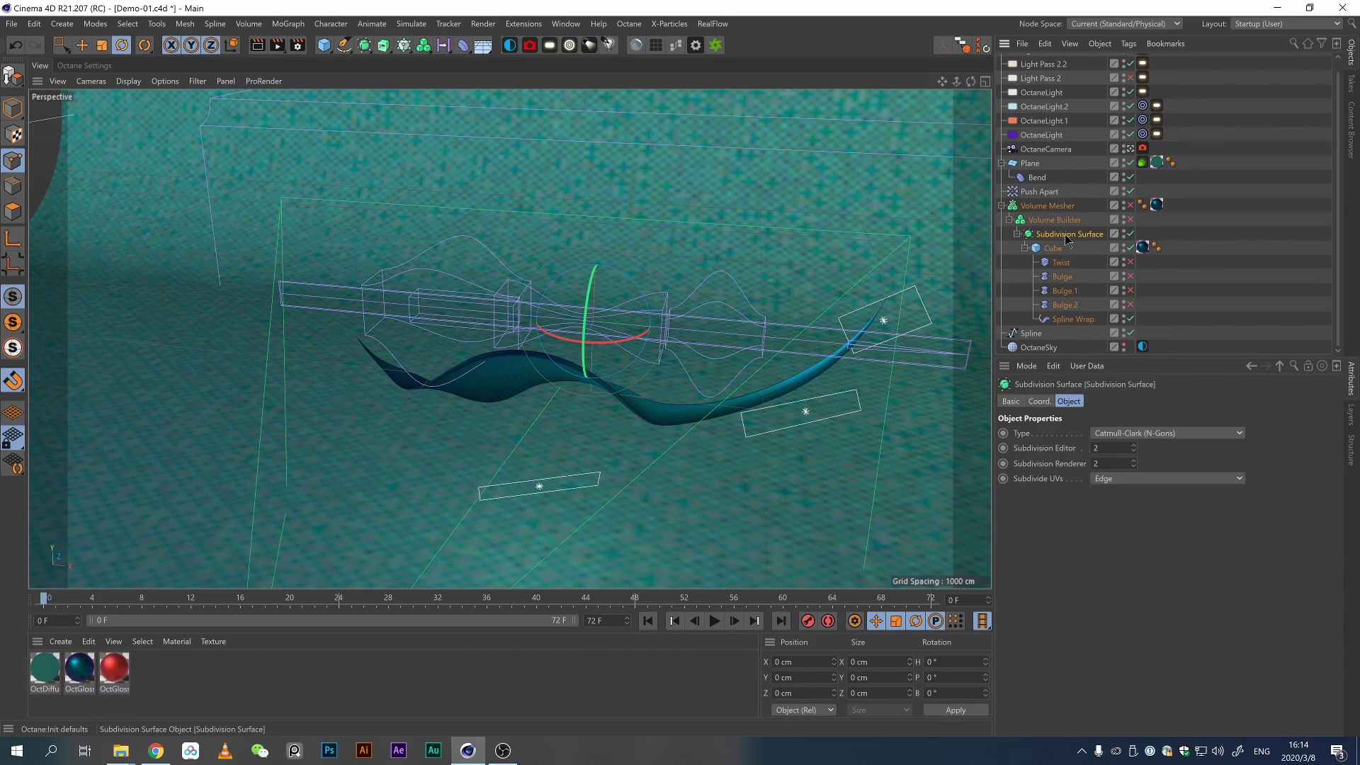
click(1132, 235)
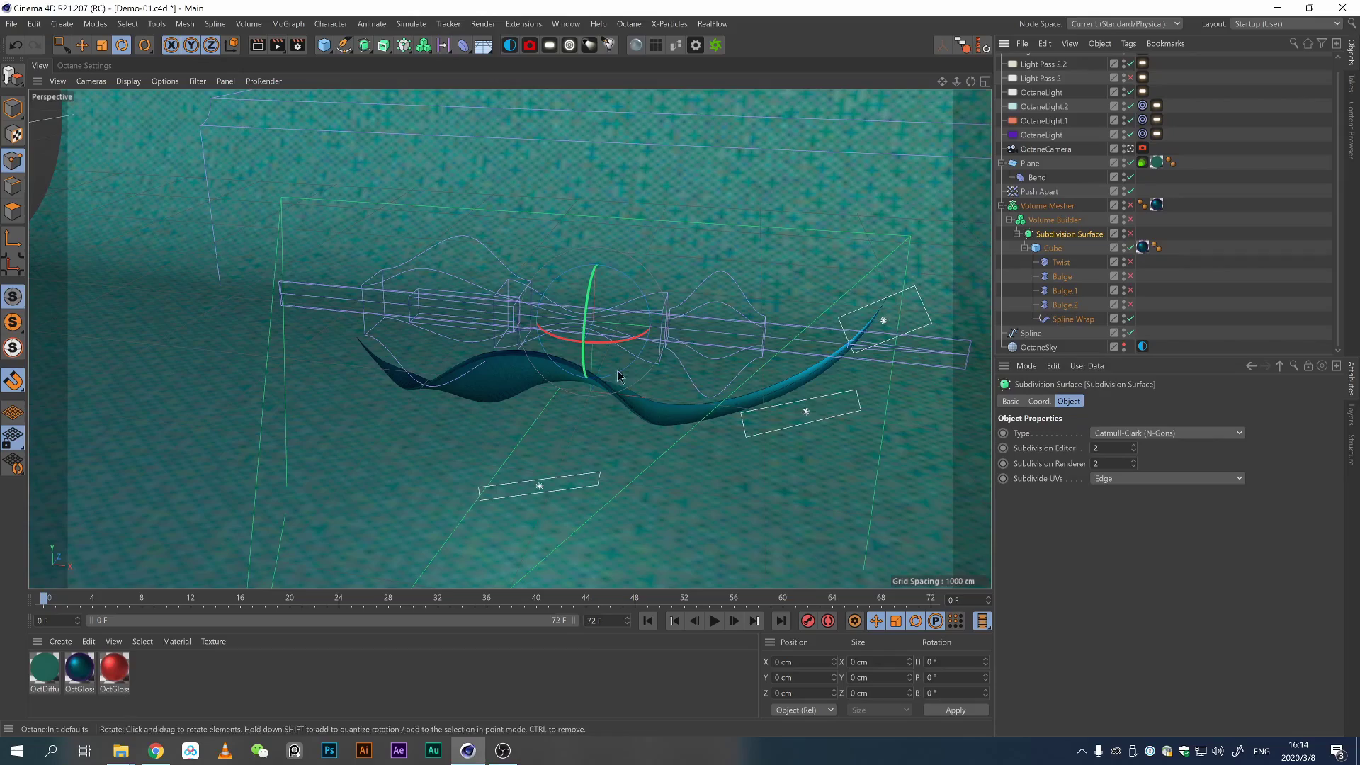
Examine the ribbon up close and review the settings of the Volume Mesher, Volume Builder, Subdivision Surface and Cube.
scroll(782, 376, up, 6)
scroll(783, 375, down, 8)
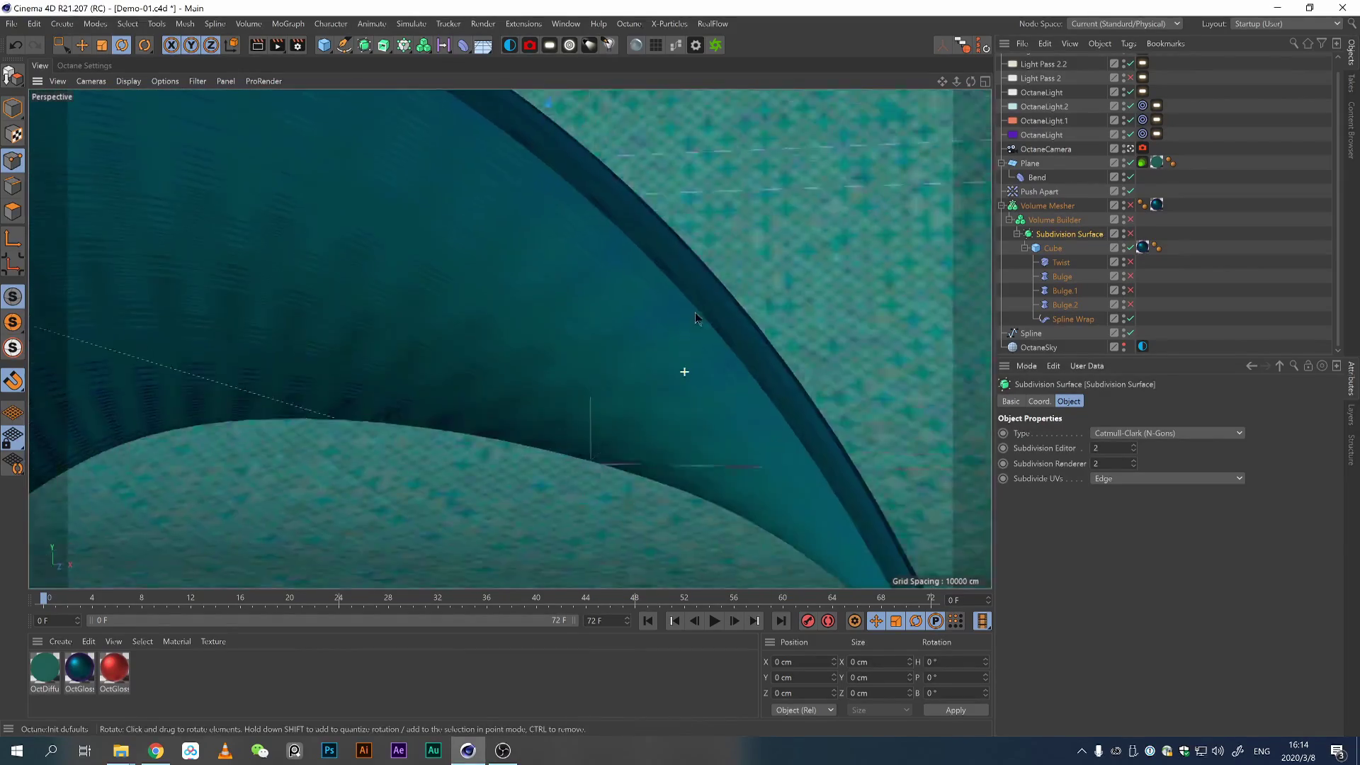
alt+right_drag(500, 424, 492, 420)
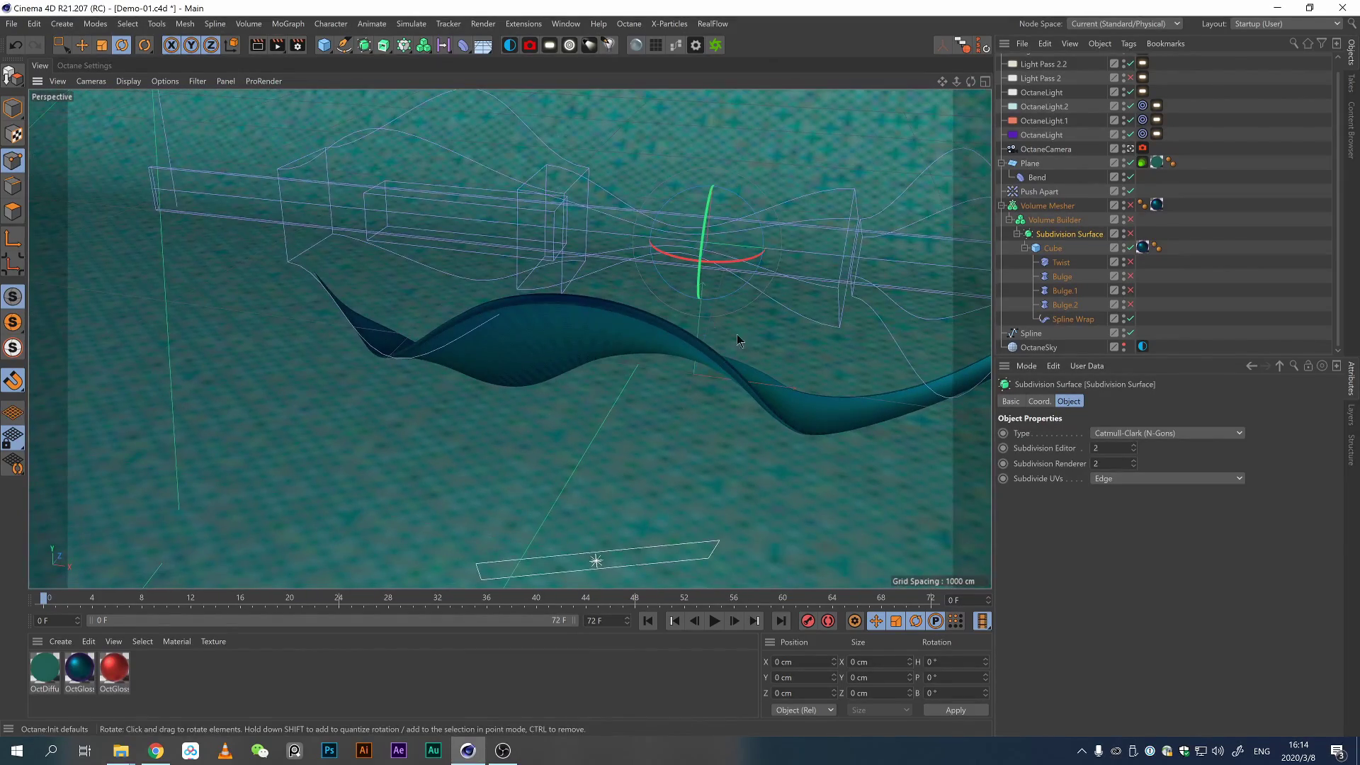
click(1062, 220)
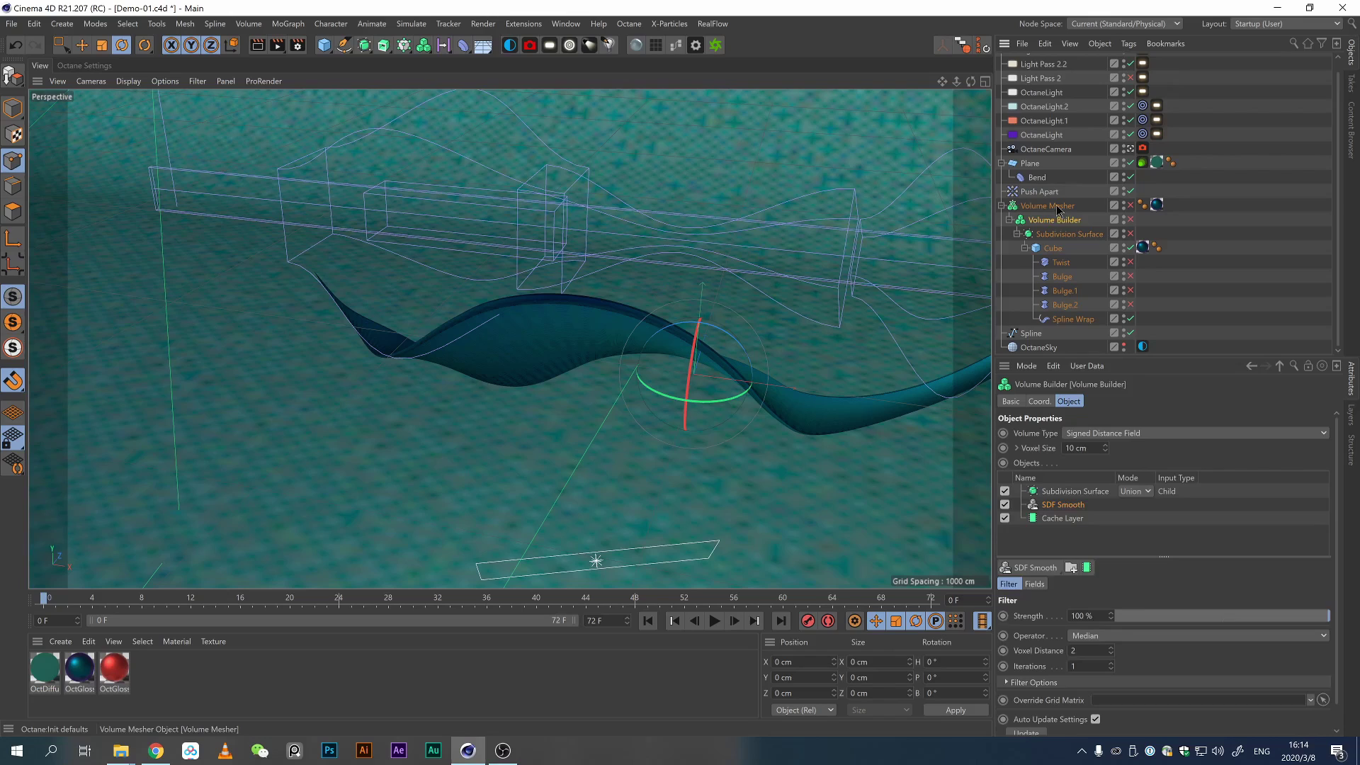
click(1056, 206)
click(1063, 220)
click(1058, 235)
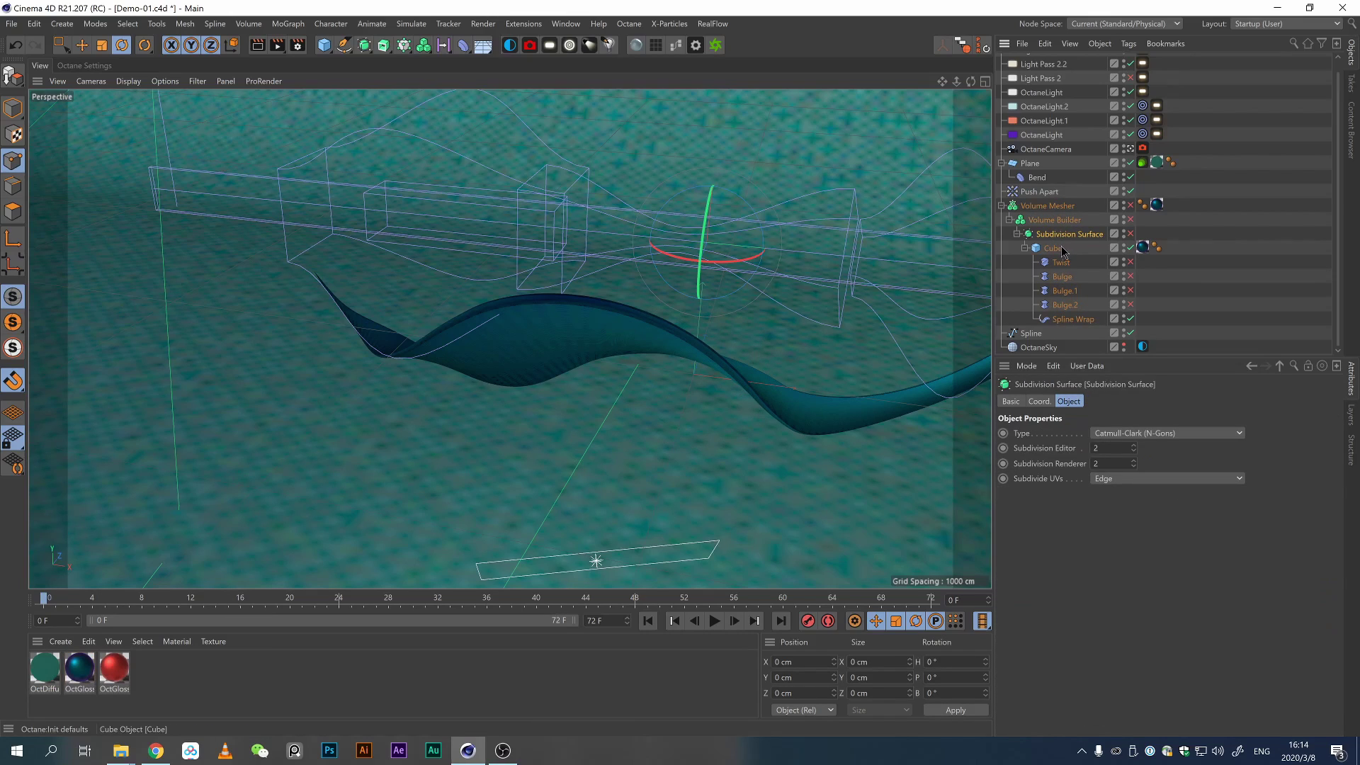
click(1053, 248)
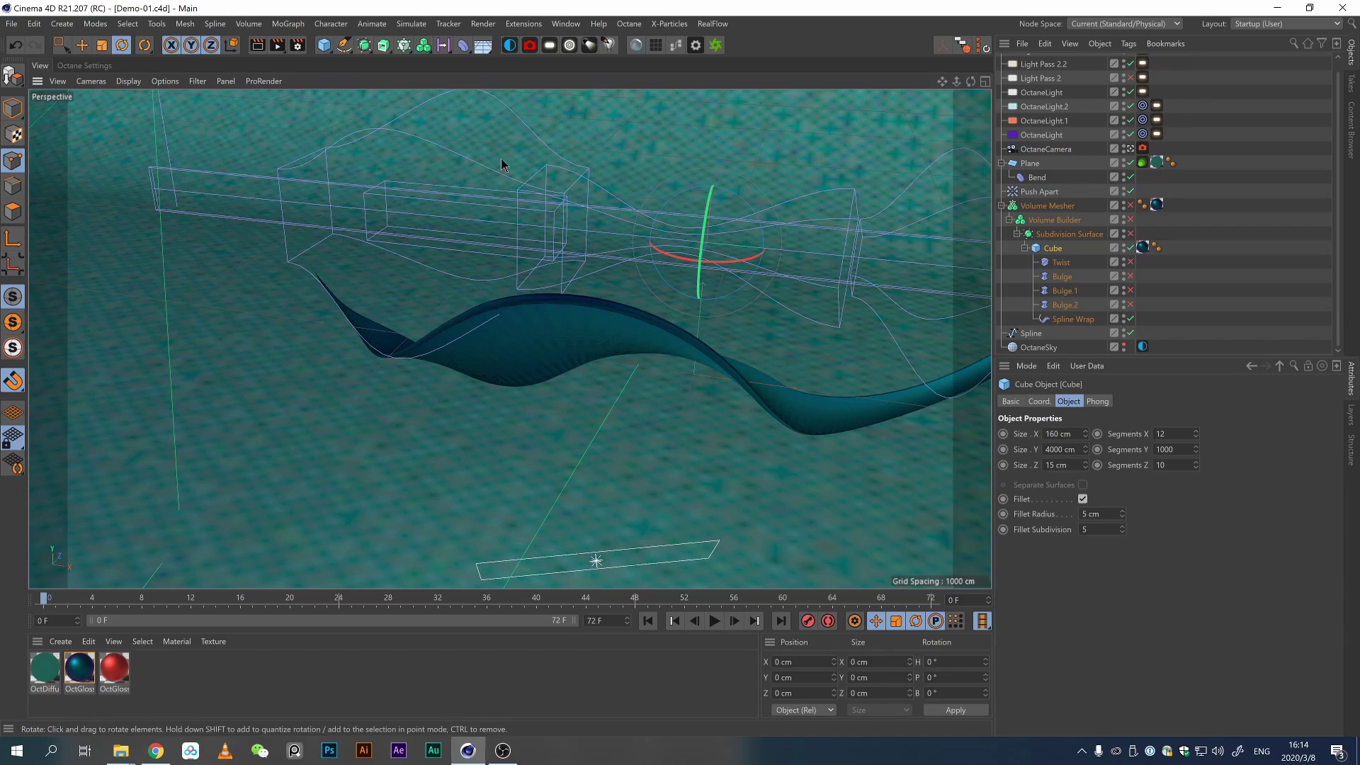
Switch to the open Demo-02.c4d project.
key(v)
mouse_move(501, 206)
click(504, 234)
Draw a four-point wavy Bezier spline in the Front view with the Spline Pen, from about X -466 cm to X 495 cm.
click(323, 45)
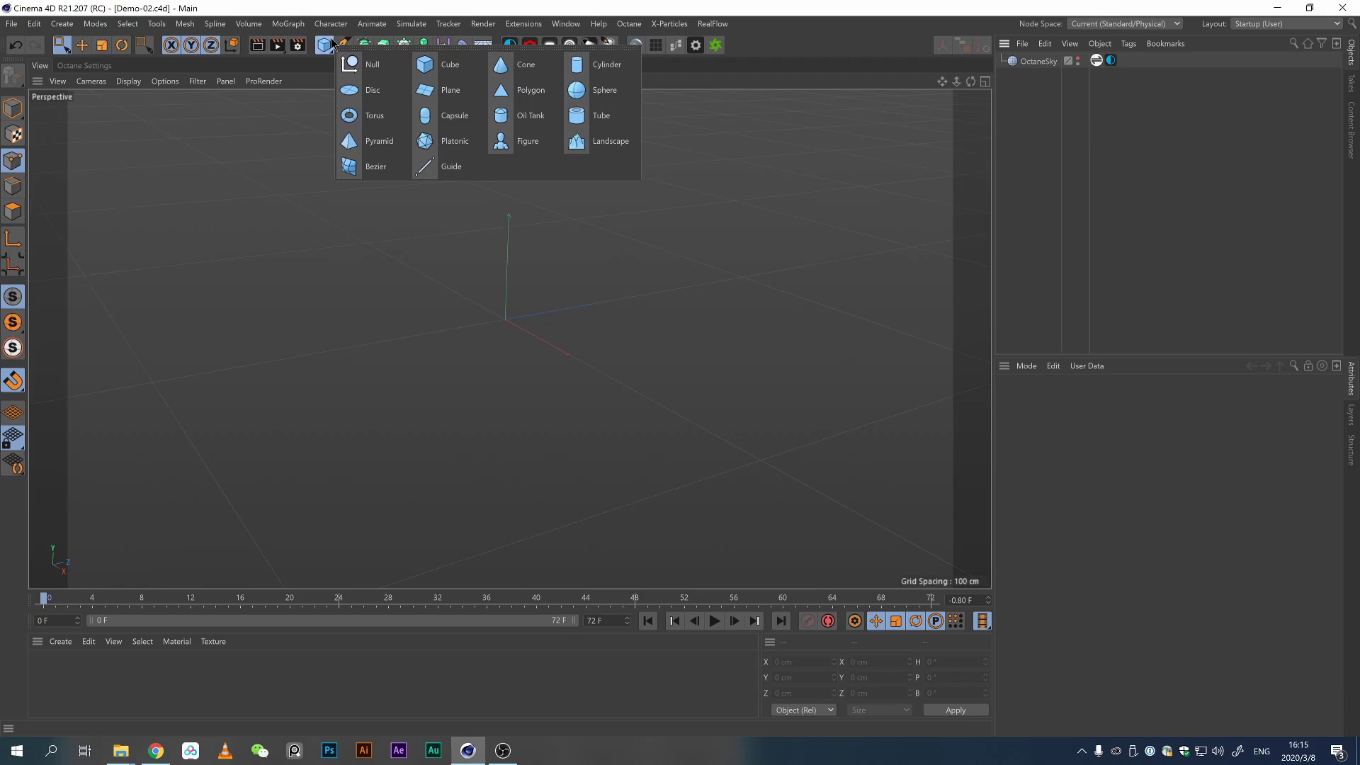
click(344, 44)
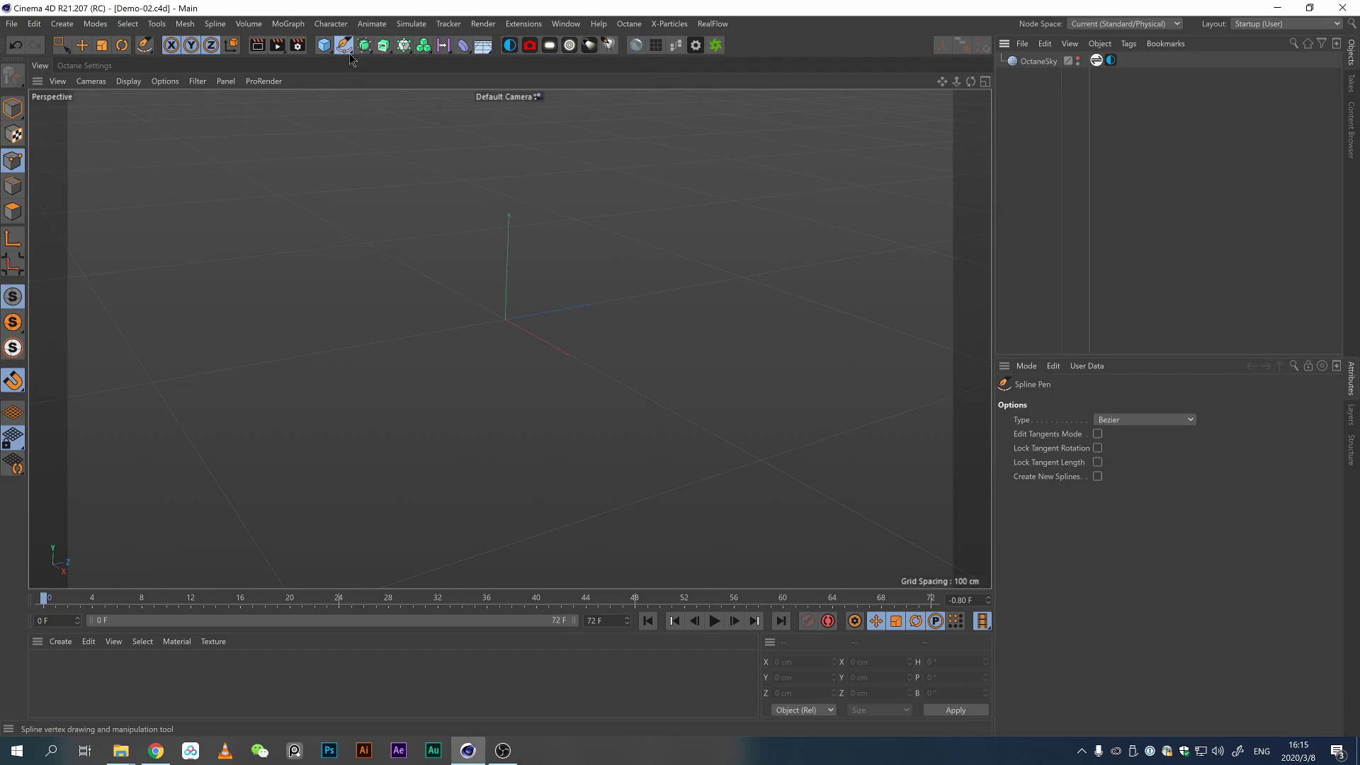
middle_click(486, 225)
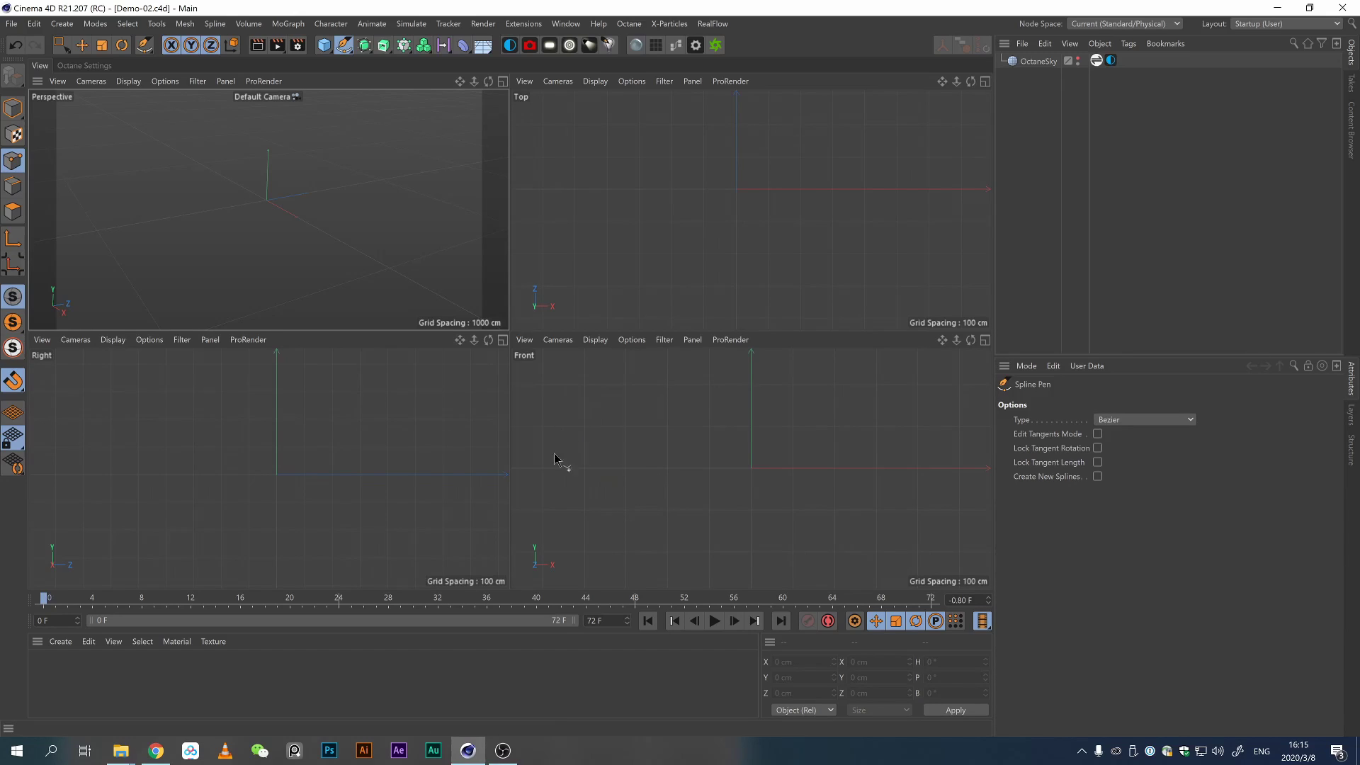
drag(557, 469, 579, 501)
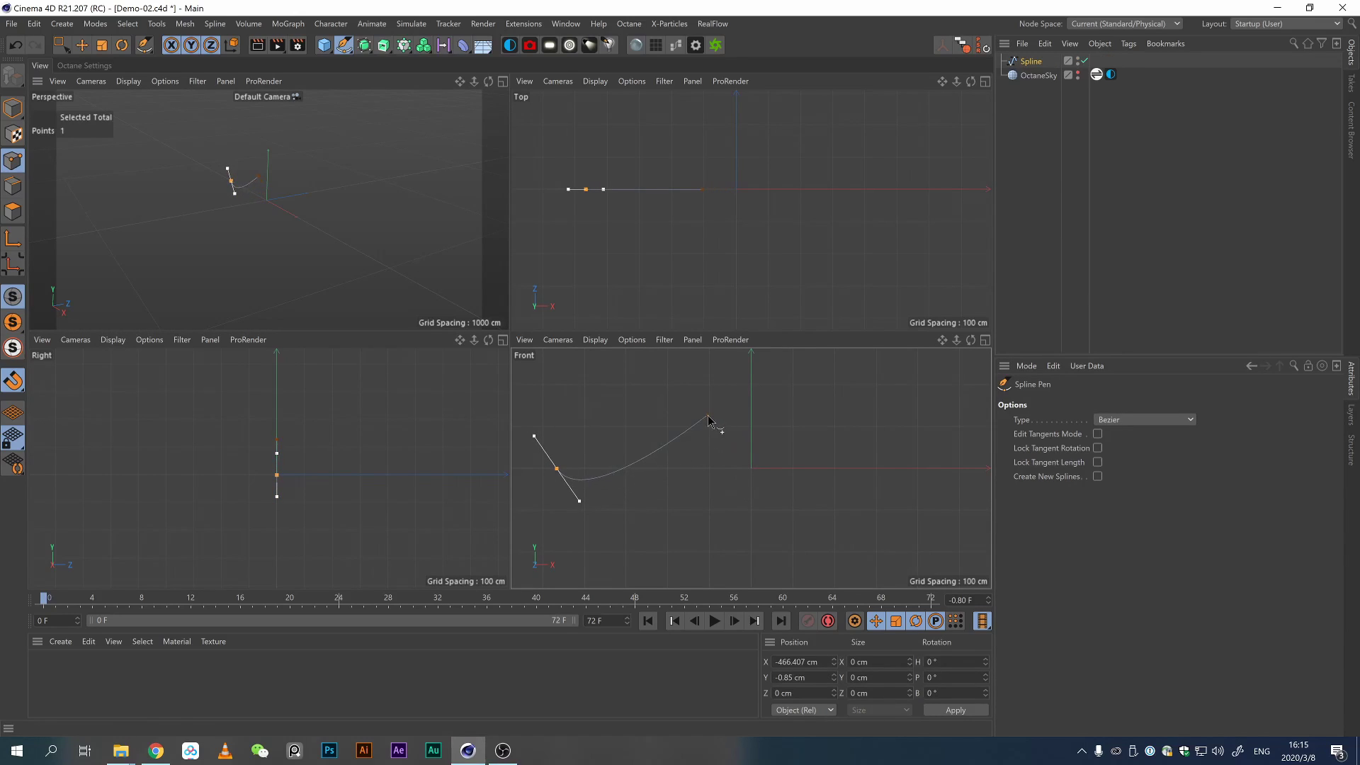
drag(702, 417, 762, 379)
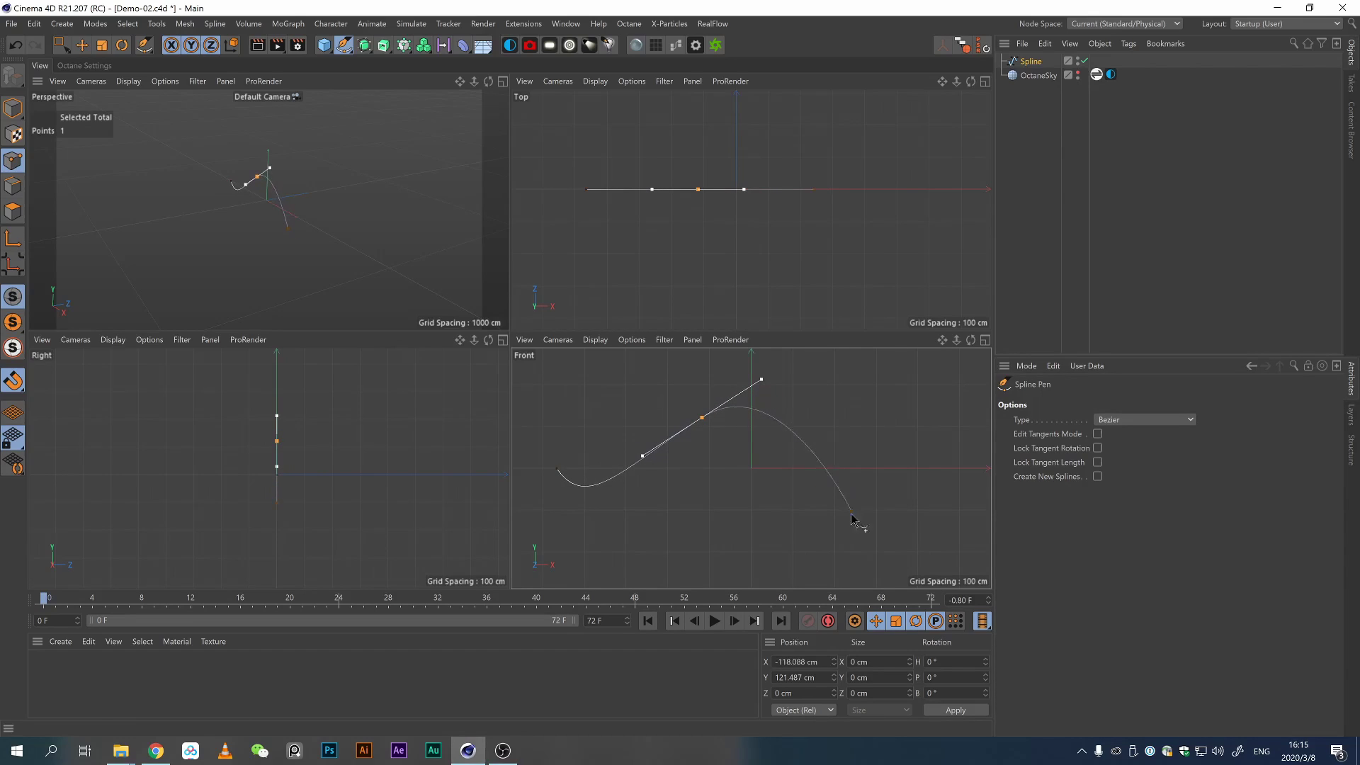
drag(867, 521, 903, 517)
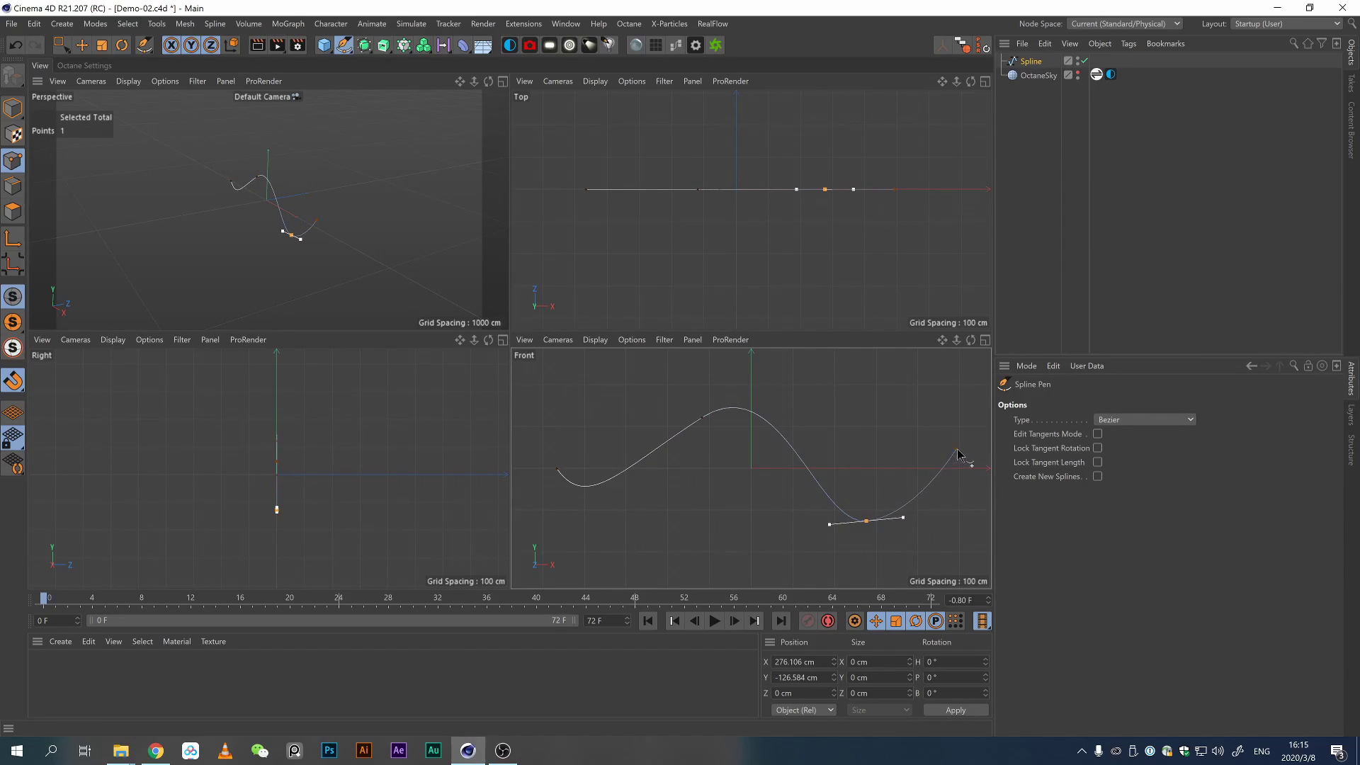
drag(959, 444, 963, 414)
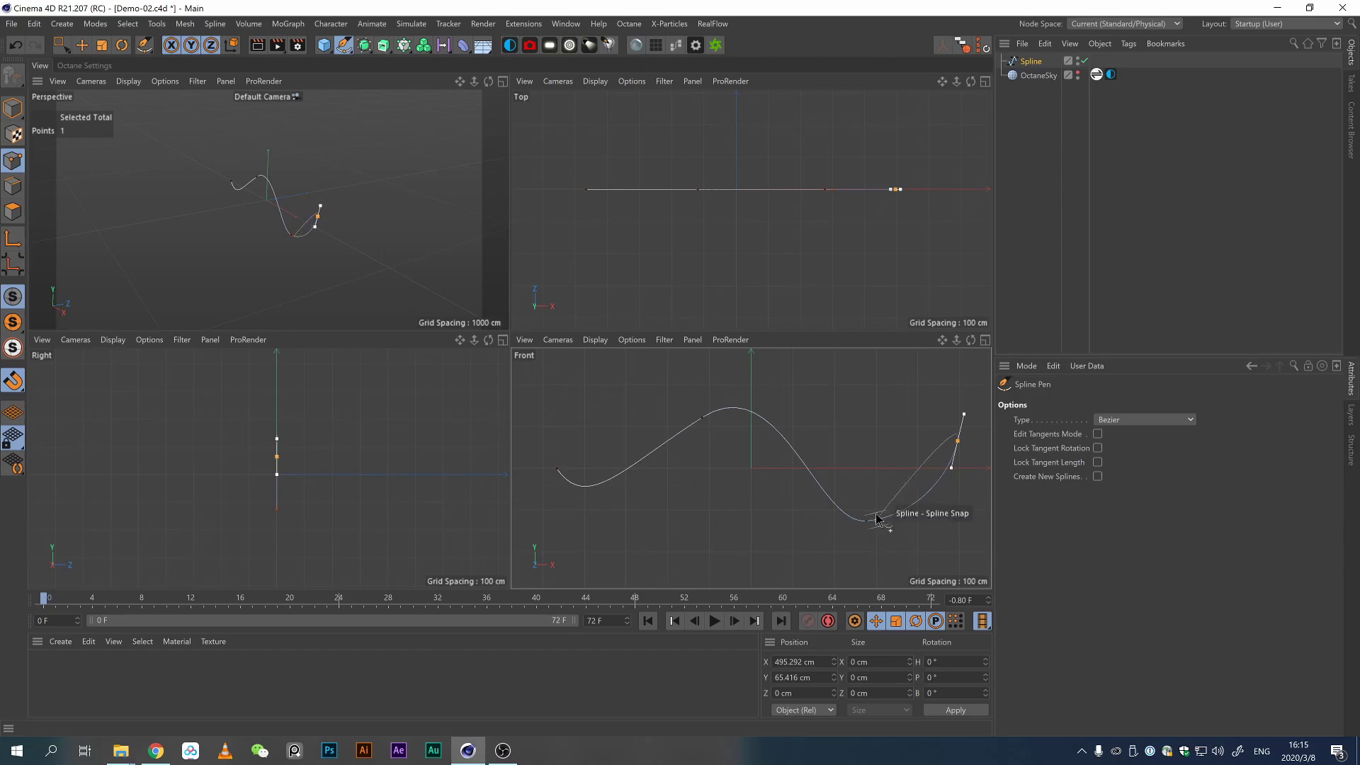
Move the spline's trough point to about X 179 cm, Y -138 cm, then tilt and lengthen its tangents.
mouse_move(866, 523)
mouse_down()
mouse_move(827, 522)
mouse_move(855, 517)
mouse_up()
click(827, 524)
key(r)
key(t)
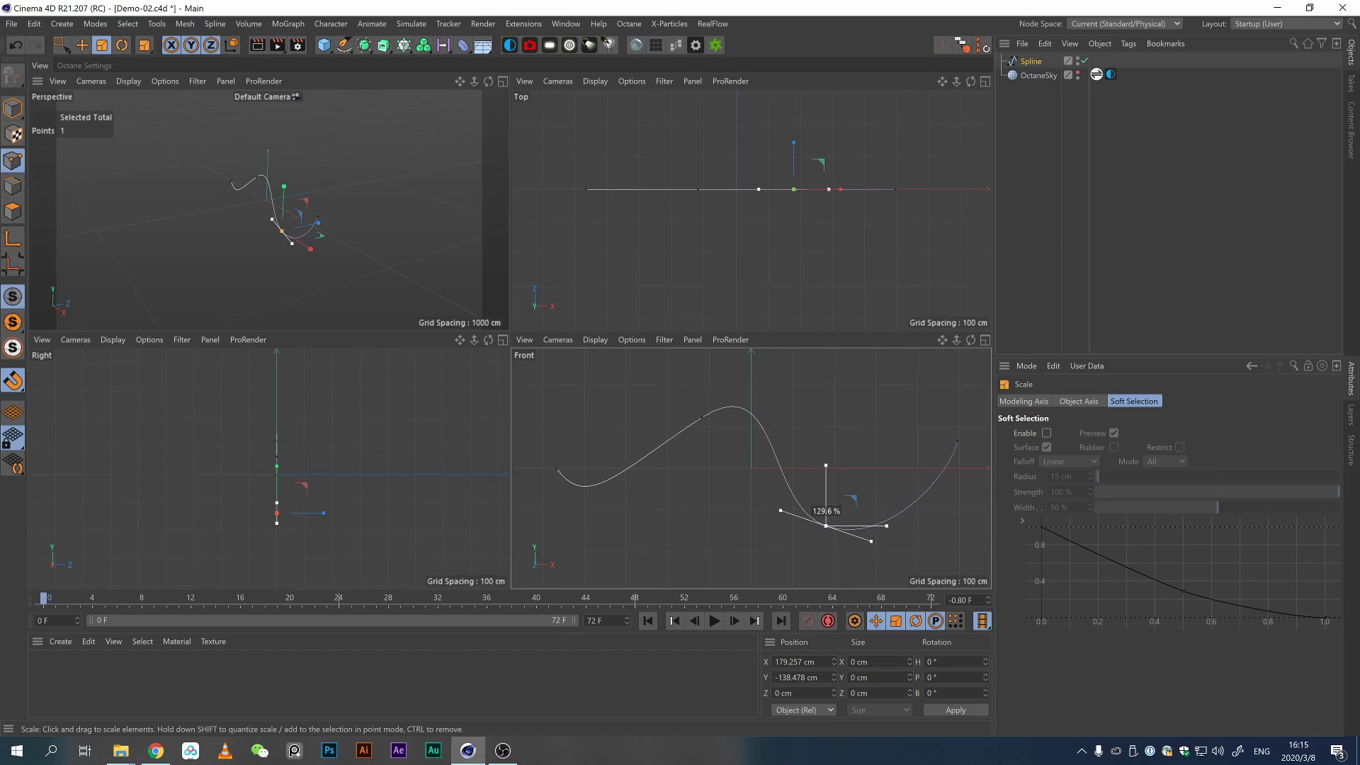
Rotate the crest point's tangents out of the front plane and move the point to about Z 74 cm.
click(702, 418)
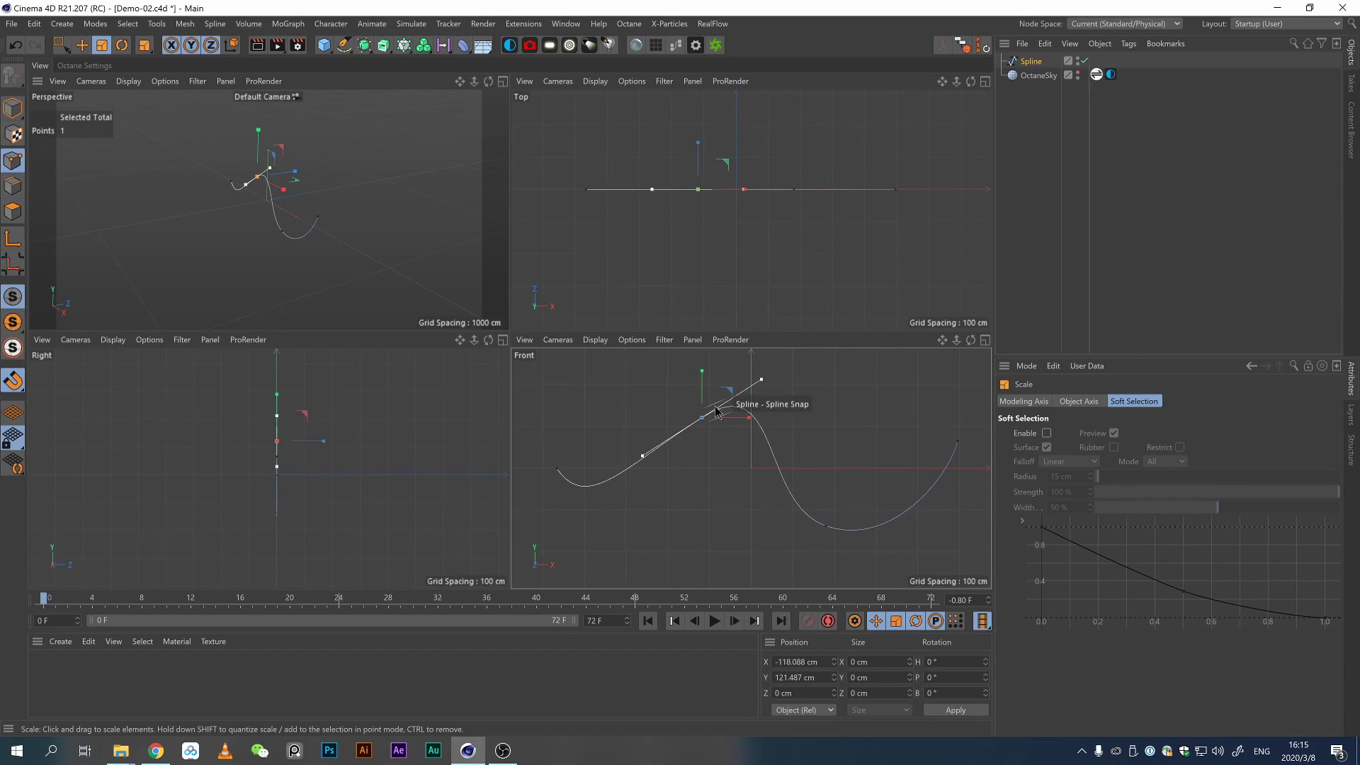
key(r)
mouse_move(724, 405)
mouse_down()
mouse_move(730, 423)
mouse_move(711, 422)
mouse_move(731, 414)
mouse_up()
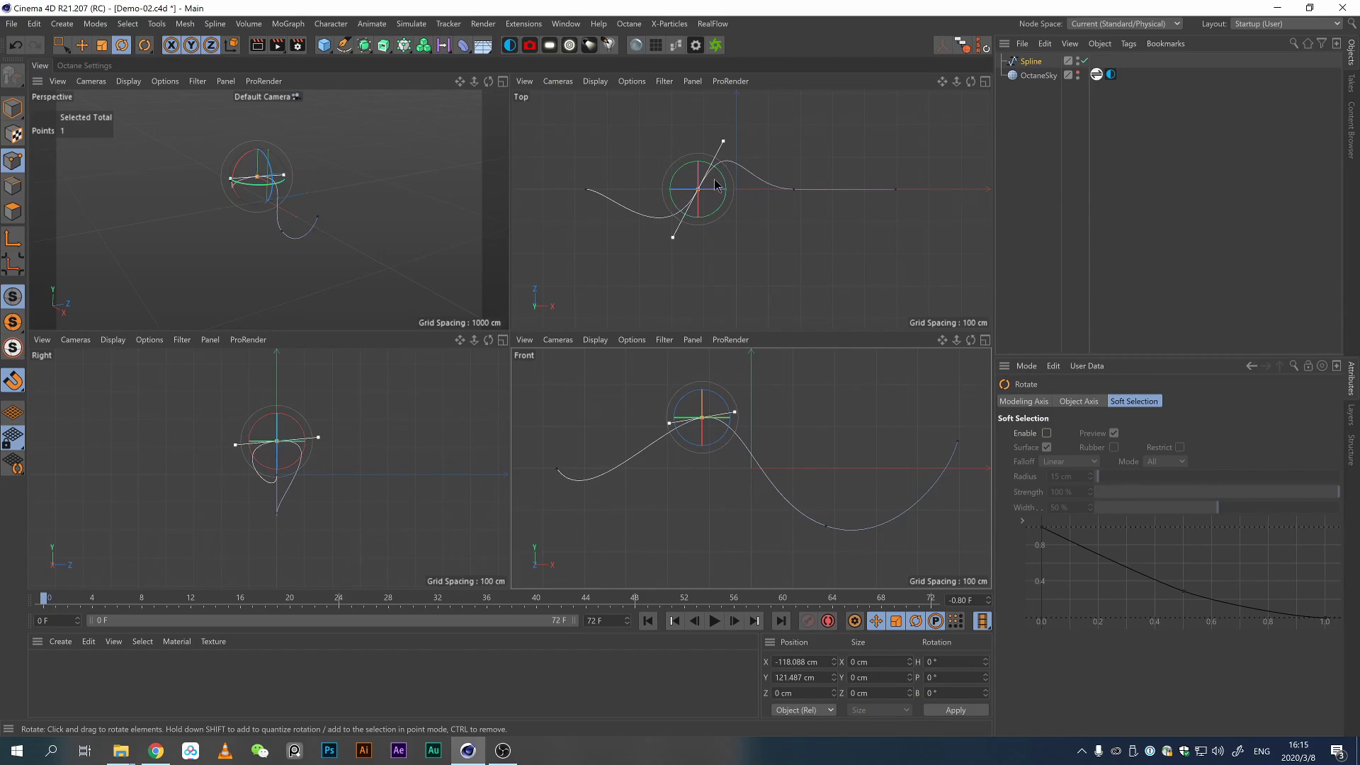
key(e)
drag(699, 170, 699, 139)
Move the trough point to about Z -107 cm and rotate its tangents to a steeper slope.
click(794, 190)
drag(798, 163, 824, 241)
key(r)
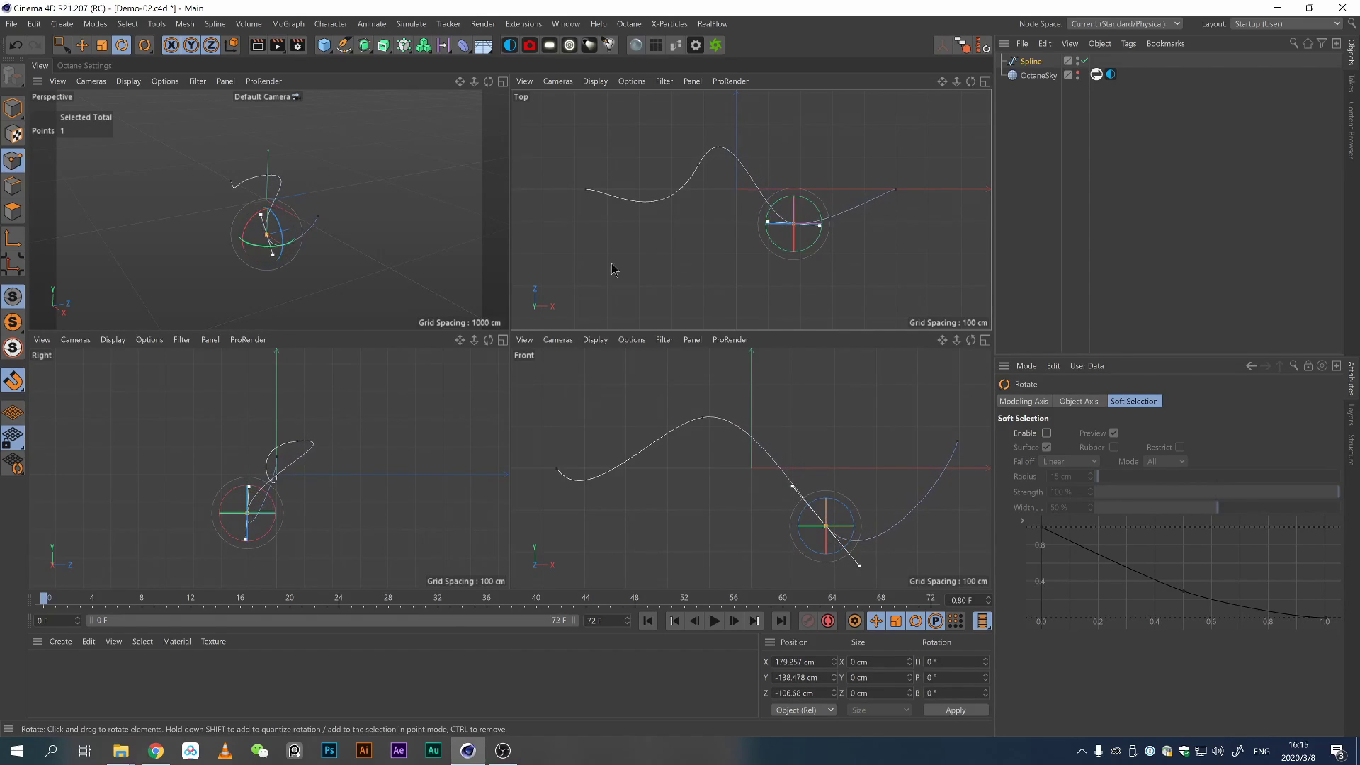
Move the spline's start point outward to about X -565 cm.
alt+drag(271, 222, 423, 219)
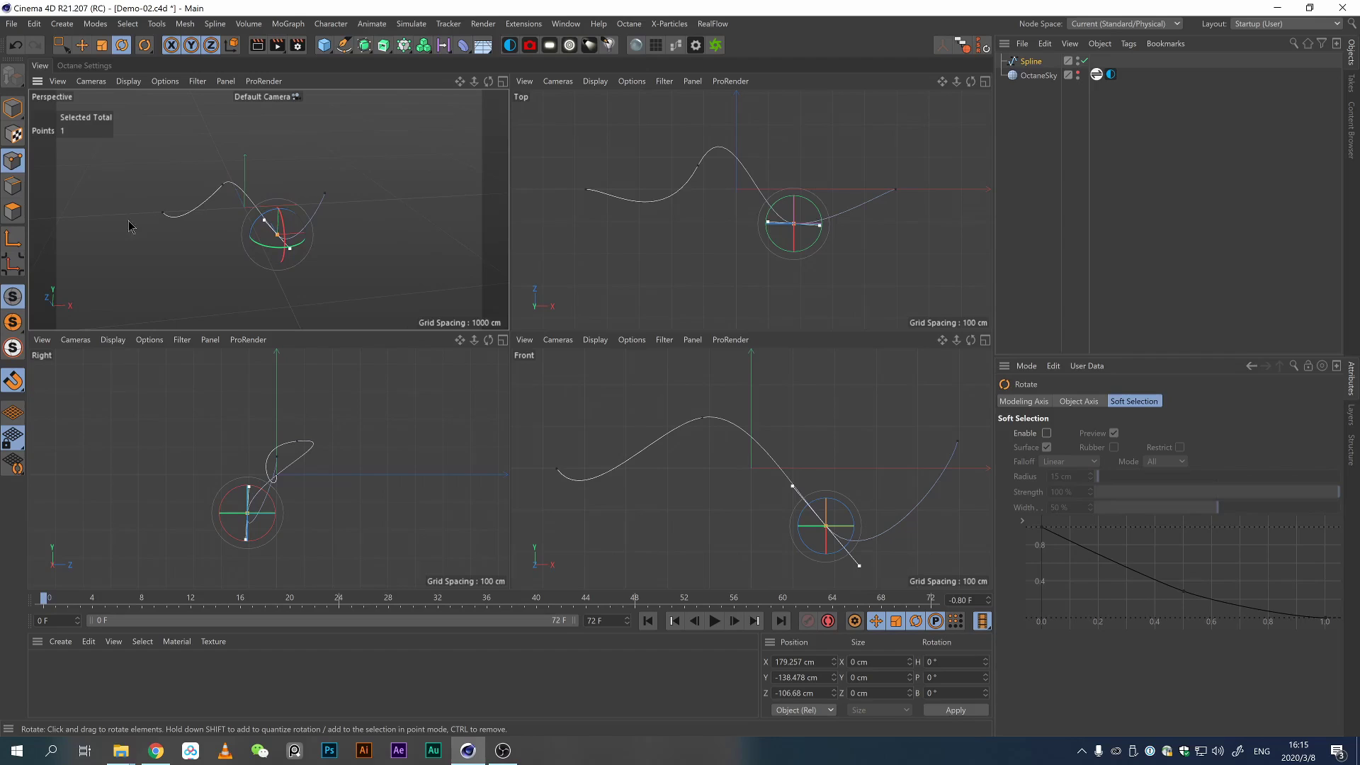
click(163, 213)
key(e)
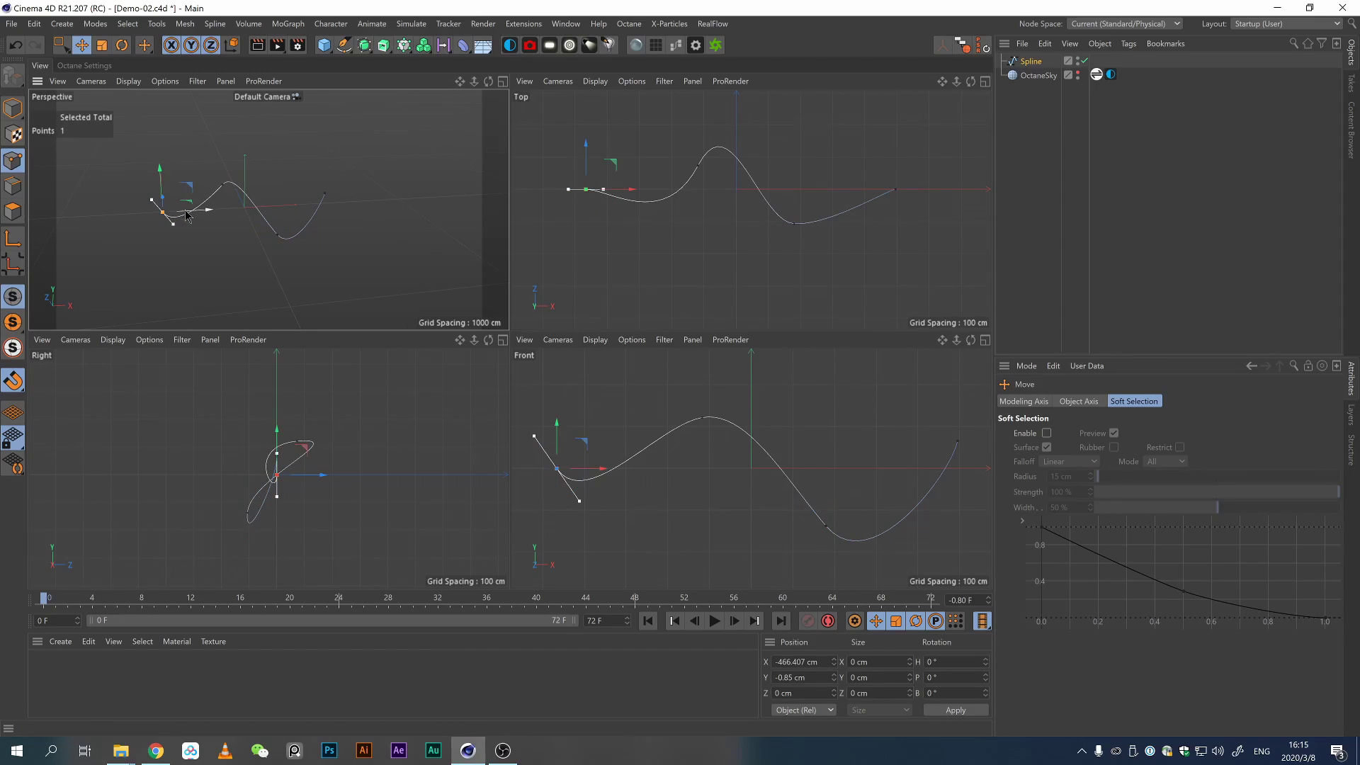
drag(187, 216, 230, 187)
Lengthen the crest point's tangents and move the spline's end point to about X 665 cm, Y -33 cm.
alt+right_drag(219, 221, 254, 213)
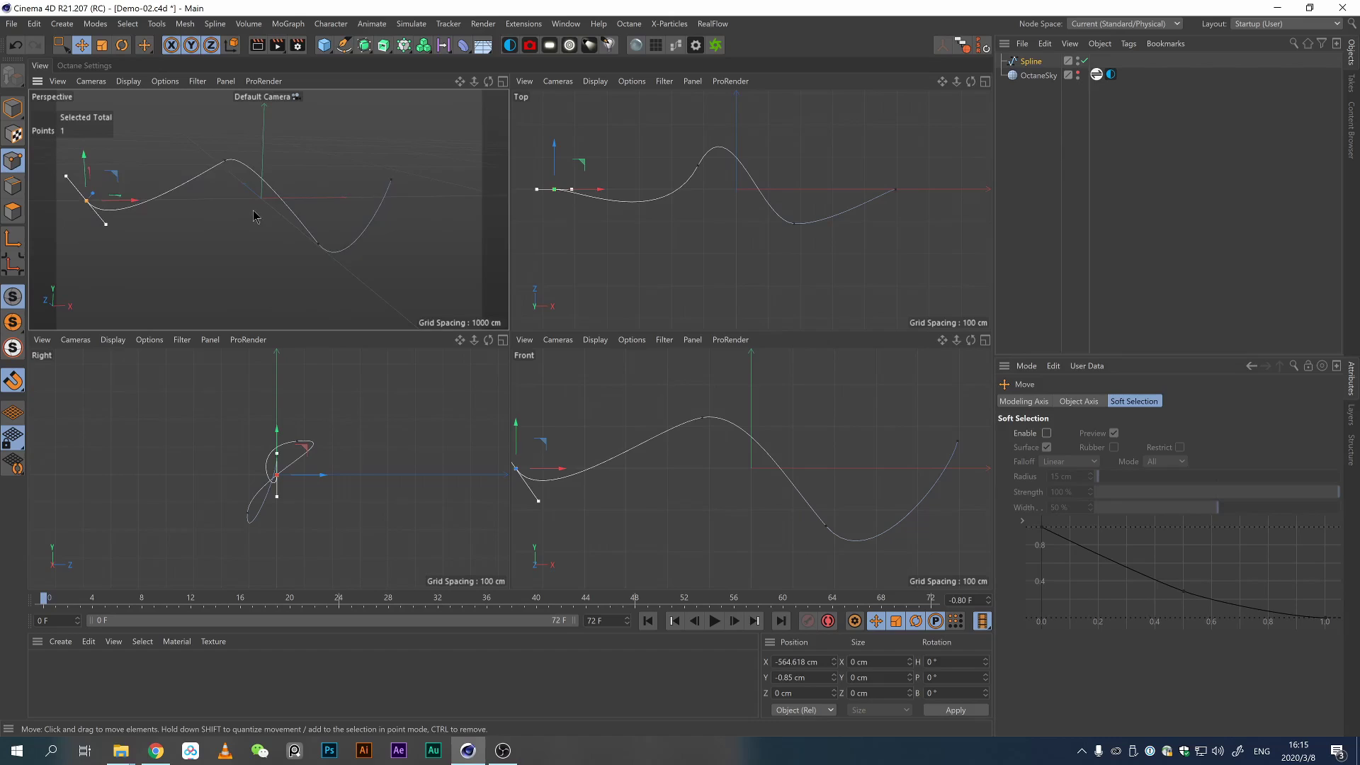
mouse_move(253, 212)
alt+middle_down()
mouse_move(279, 216)
mouse_move(270, 206)
alt+middle_up()
click(248, 151)
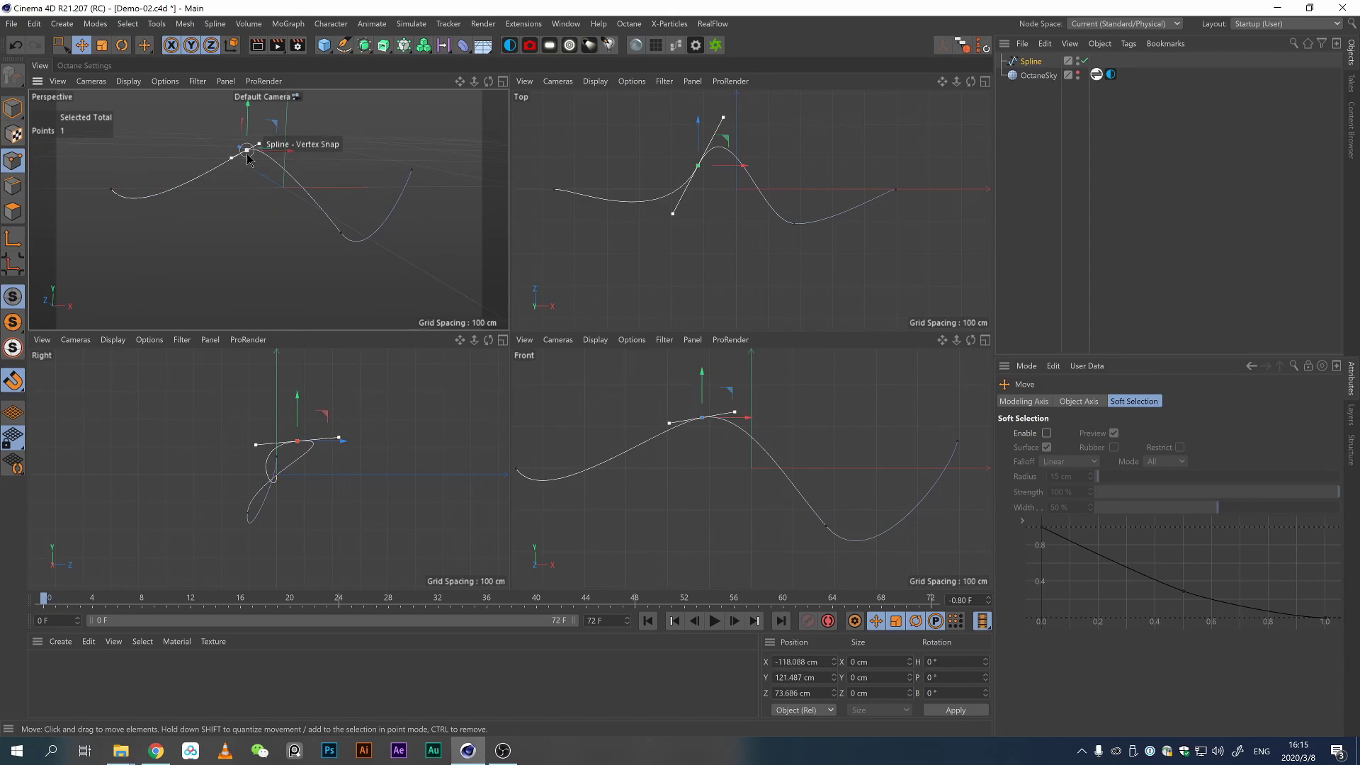
key(t)
drag(298, 155, 464, 156)
click(419, 166)
key(e)
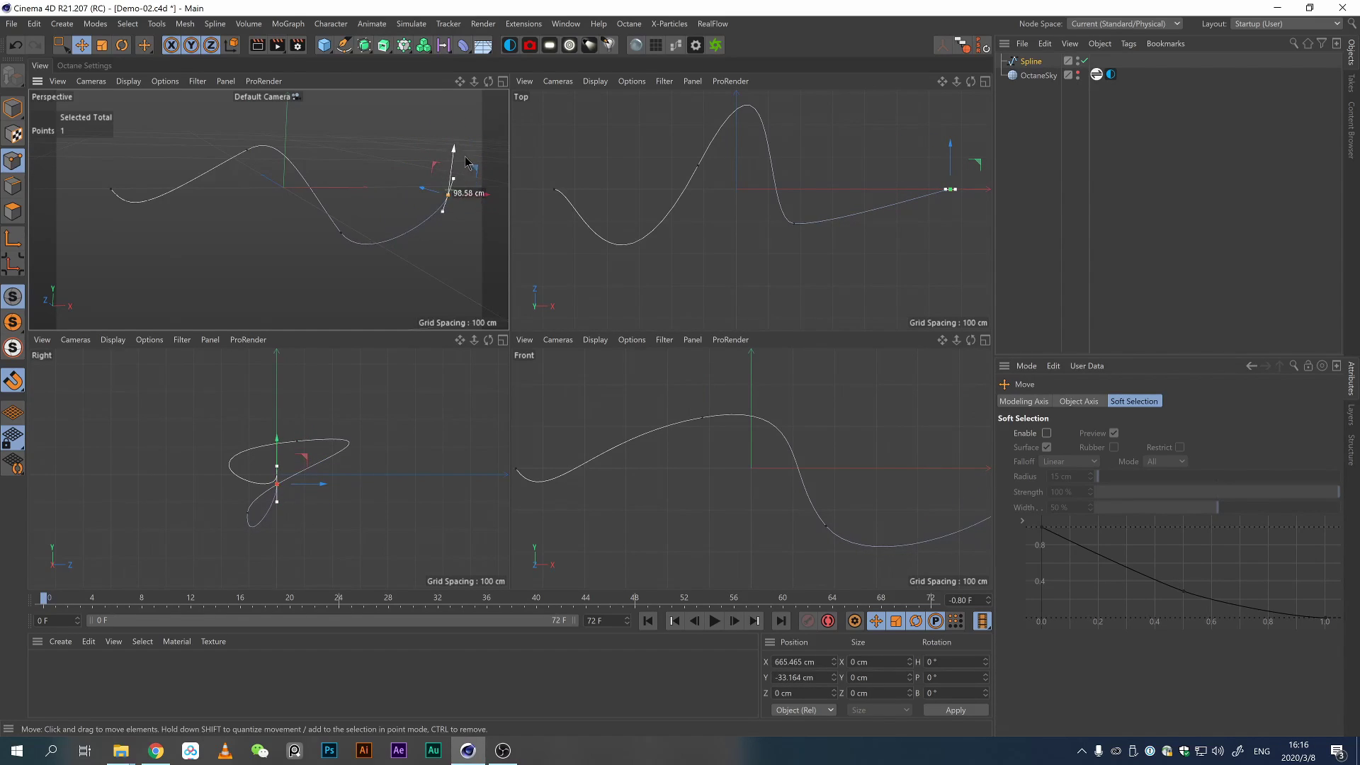
Shorten the crest point's tangents slightly to soften the bend.
alt+middle_drag(308, 182, 314, 202)
alt+drag(313, 205, 241, 199)
click(241, 162)
key(t)
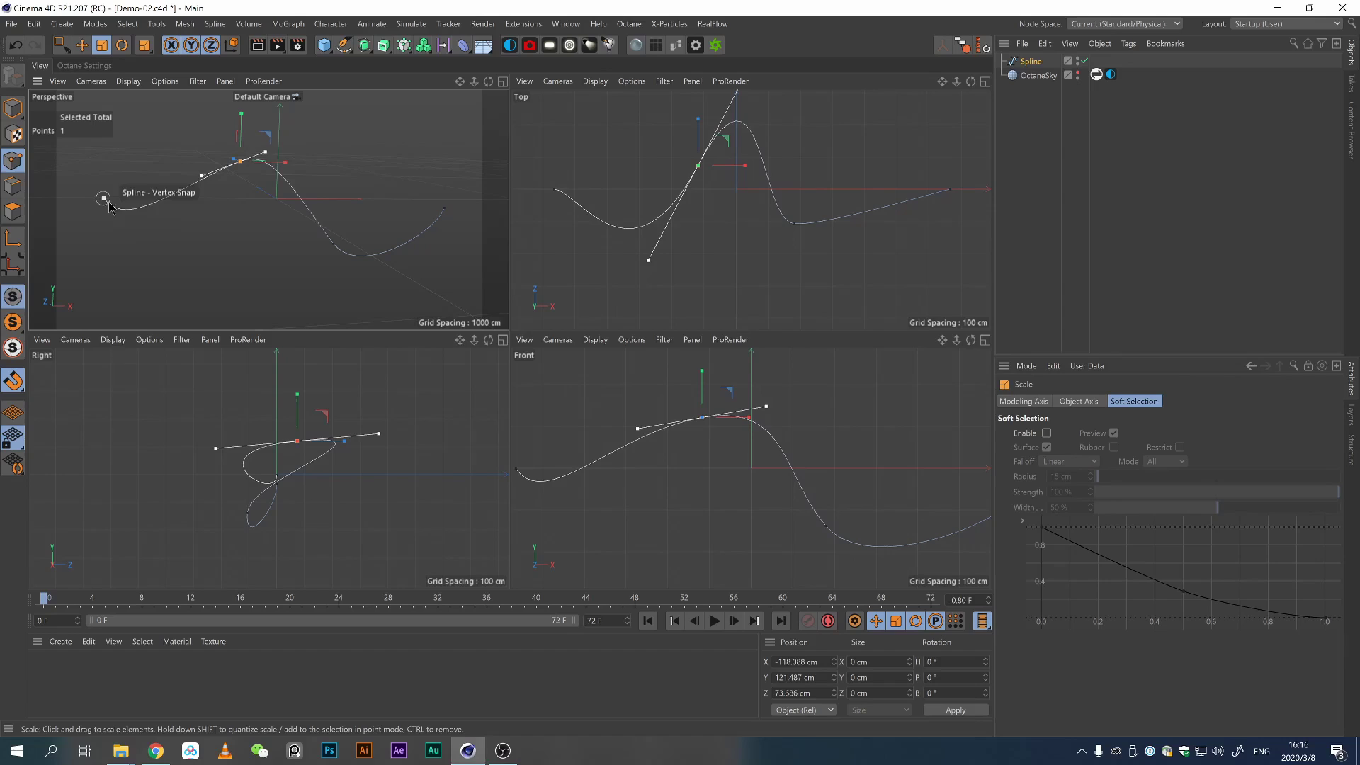
Move the spline's start point to about X -615 cm and rotate its tangents in depth.
click(104, 199)
key(e)
drag(140, 198, 92, 198)
key(r)
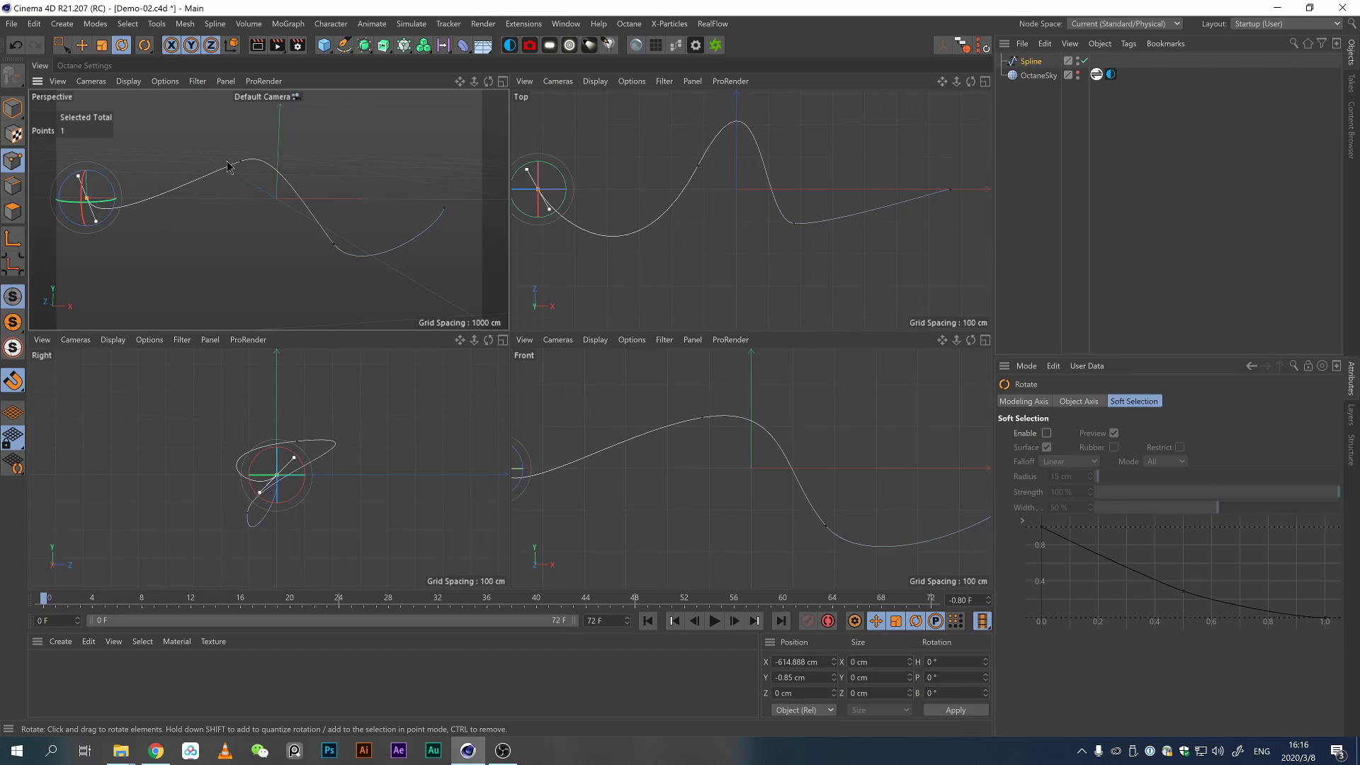
click(267, 221)
Move the trough point to about X 280 cm, Z -129 cm and rotate its tangents.
click(824, 214)
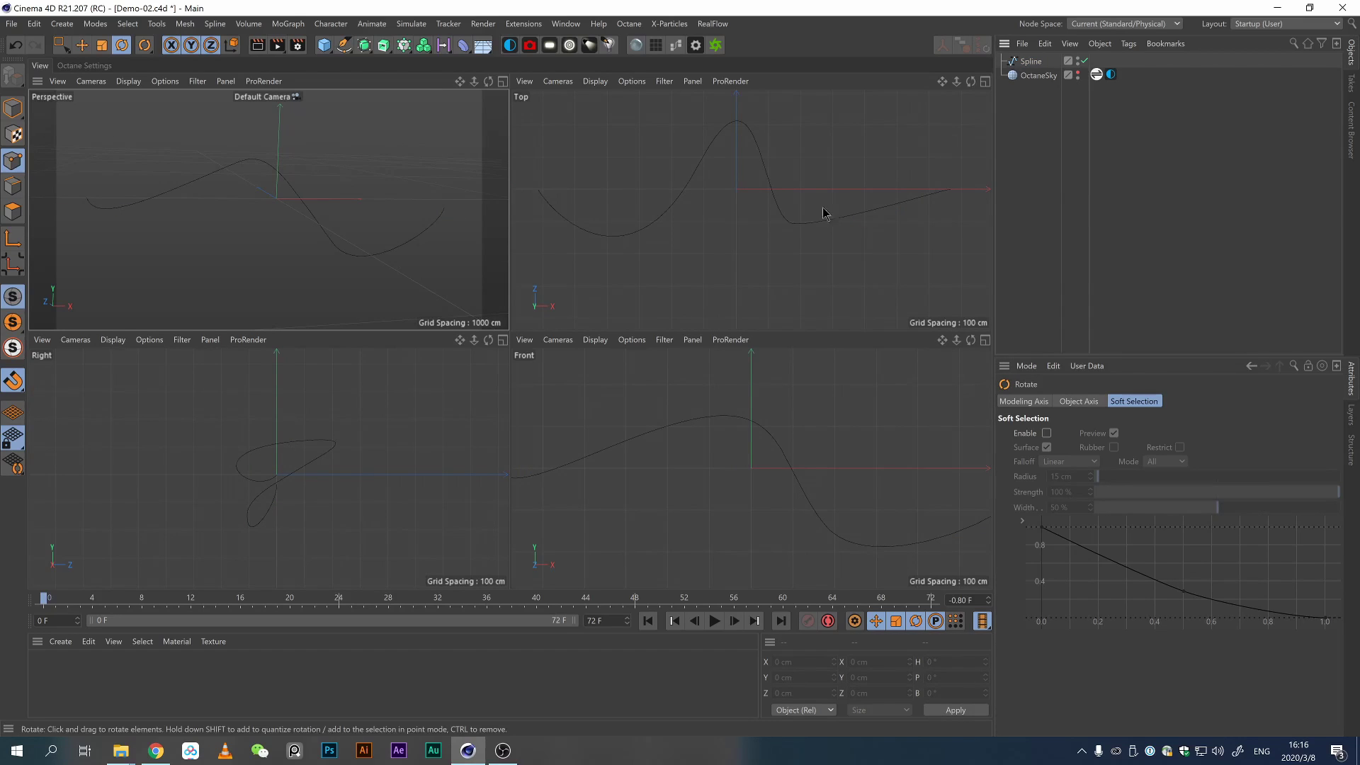
click(803, 224)
click(794, 223)
key(e)
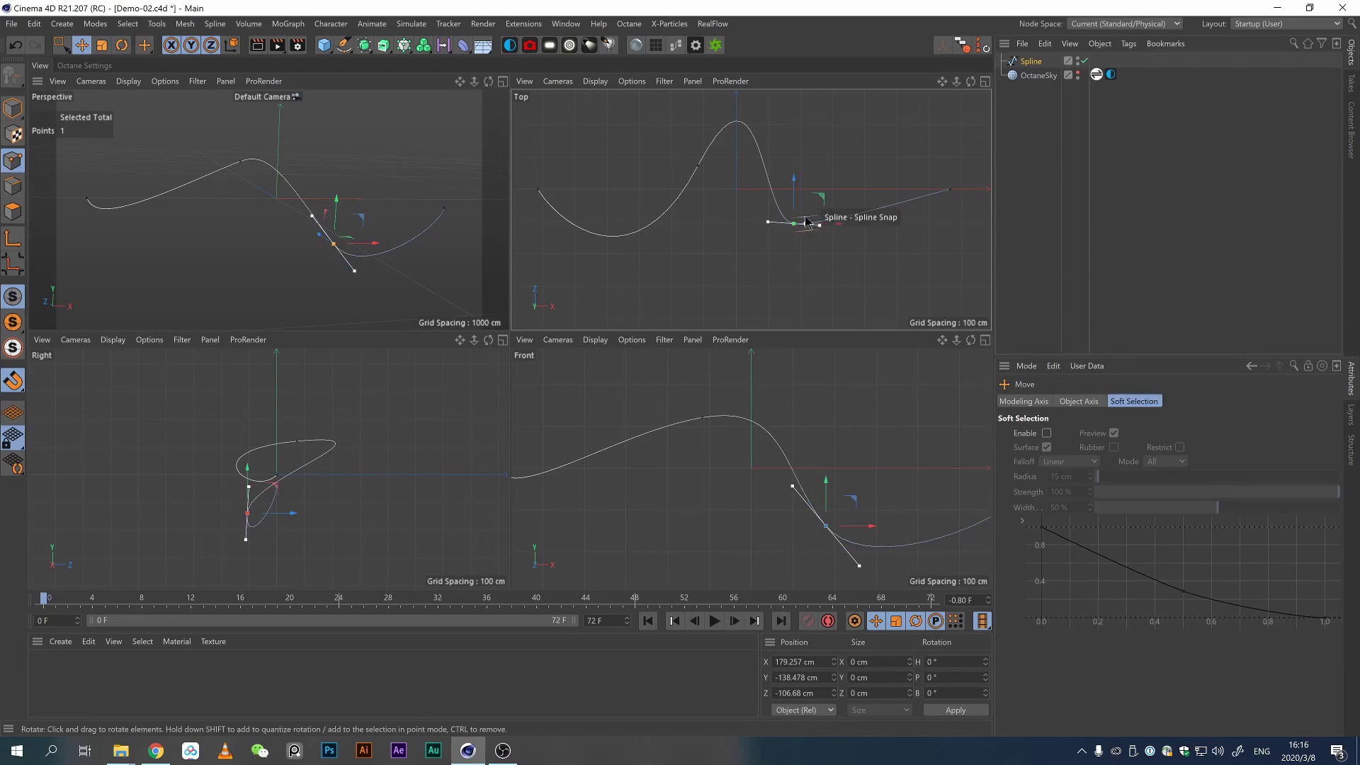
drag(823, 194, 873, 215)
key(r)
click(1036, 103)
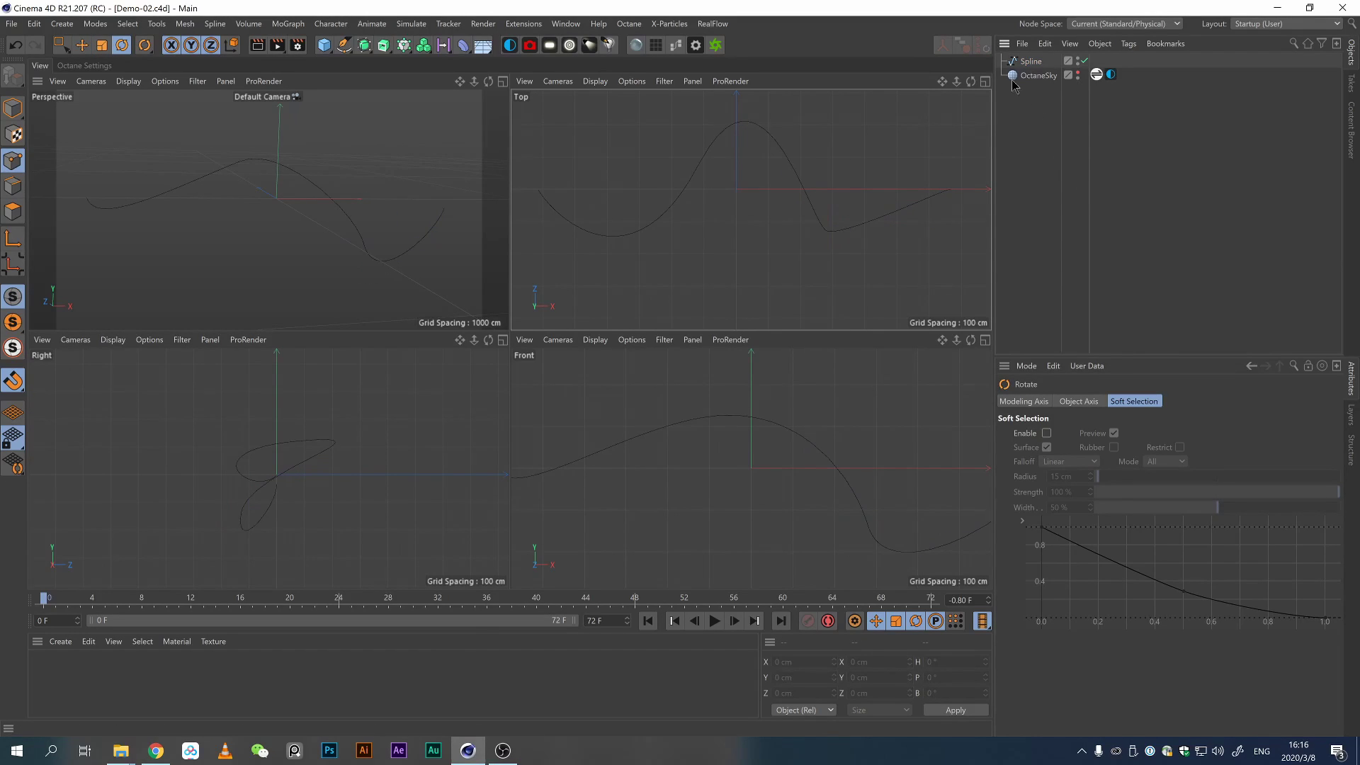
click(1028, 61)
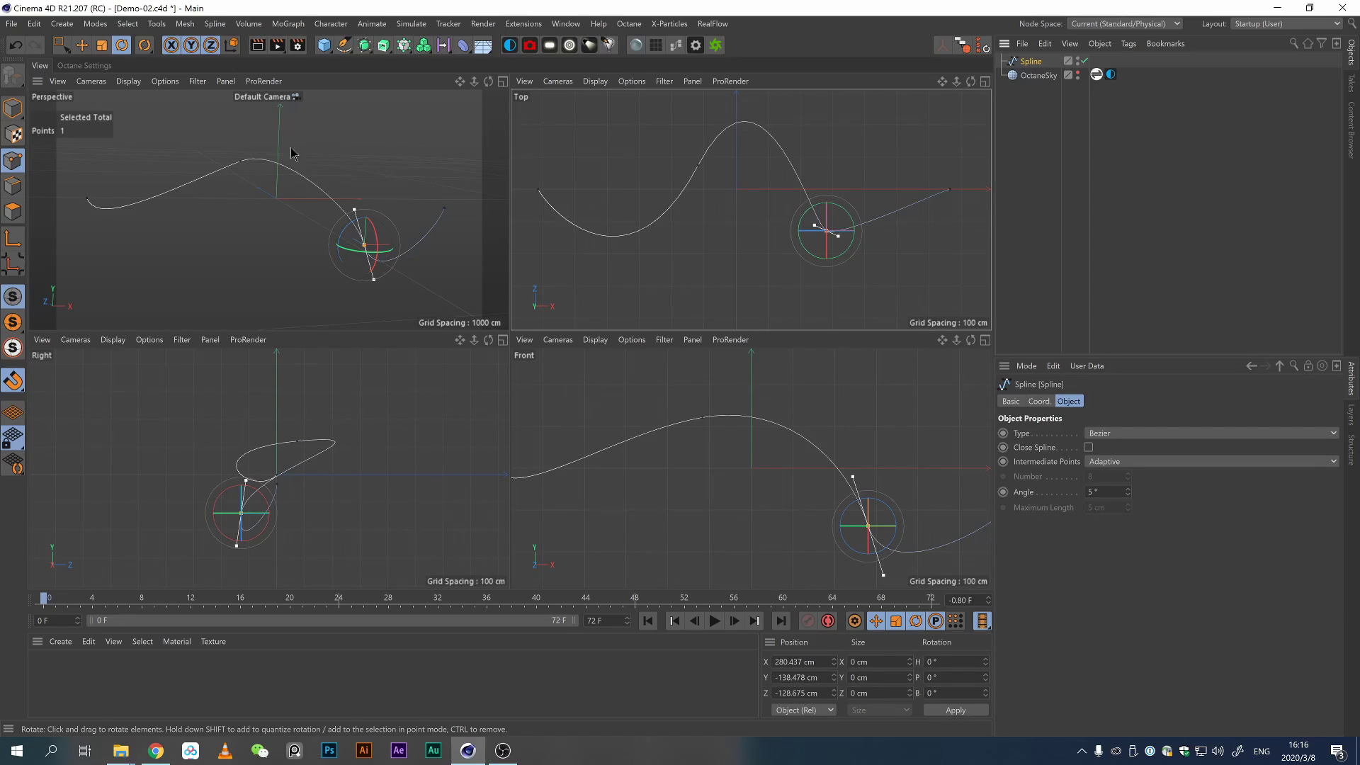
click(1057, 147)
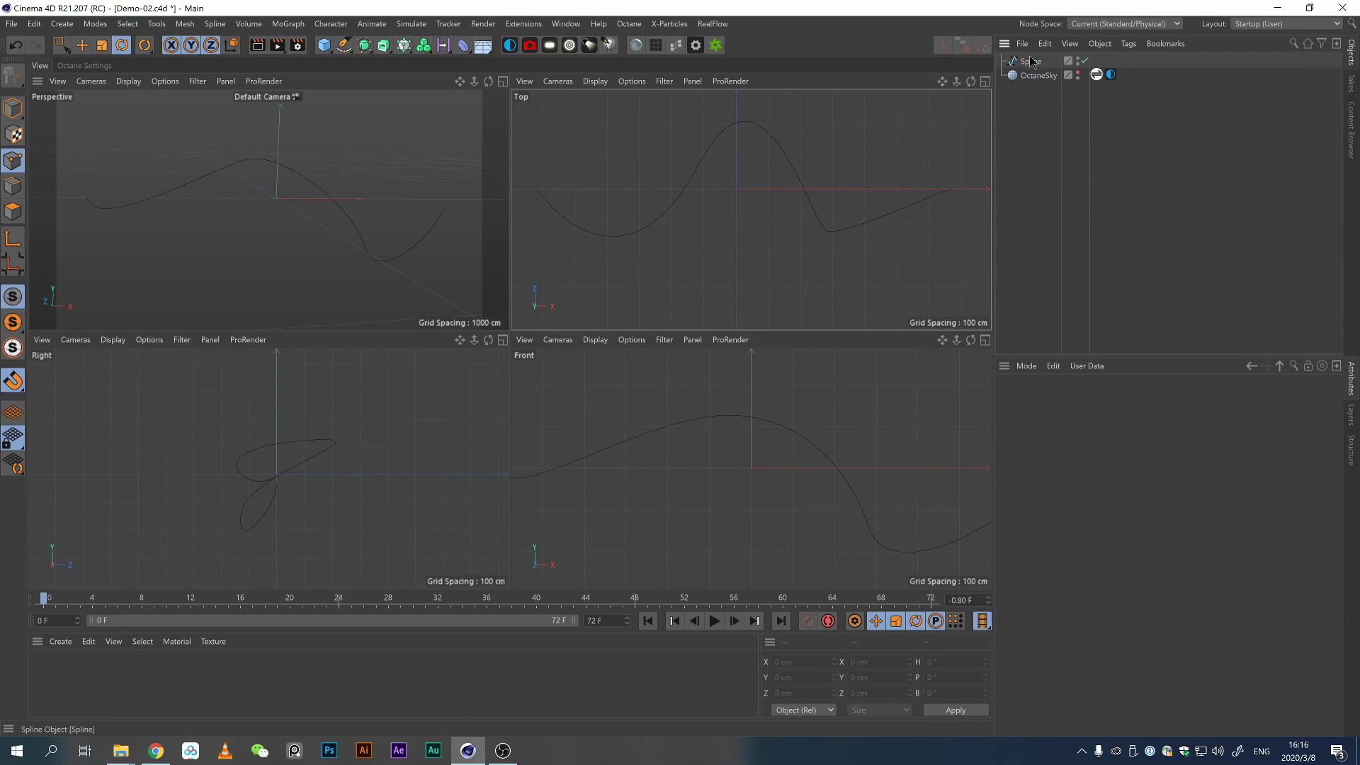
click(1033, 64)
click(1074, 161)
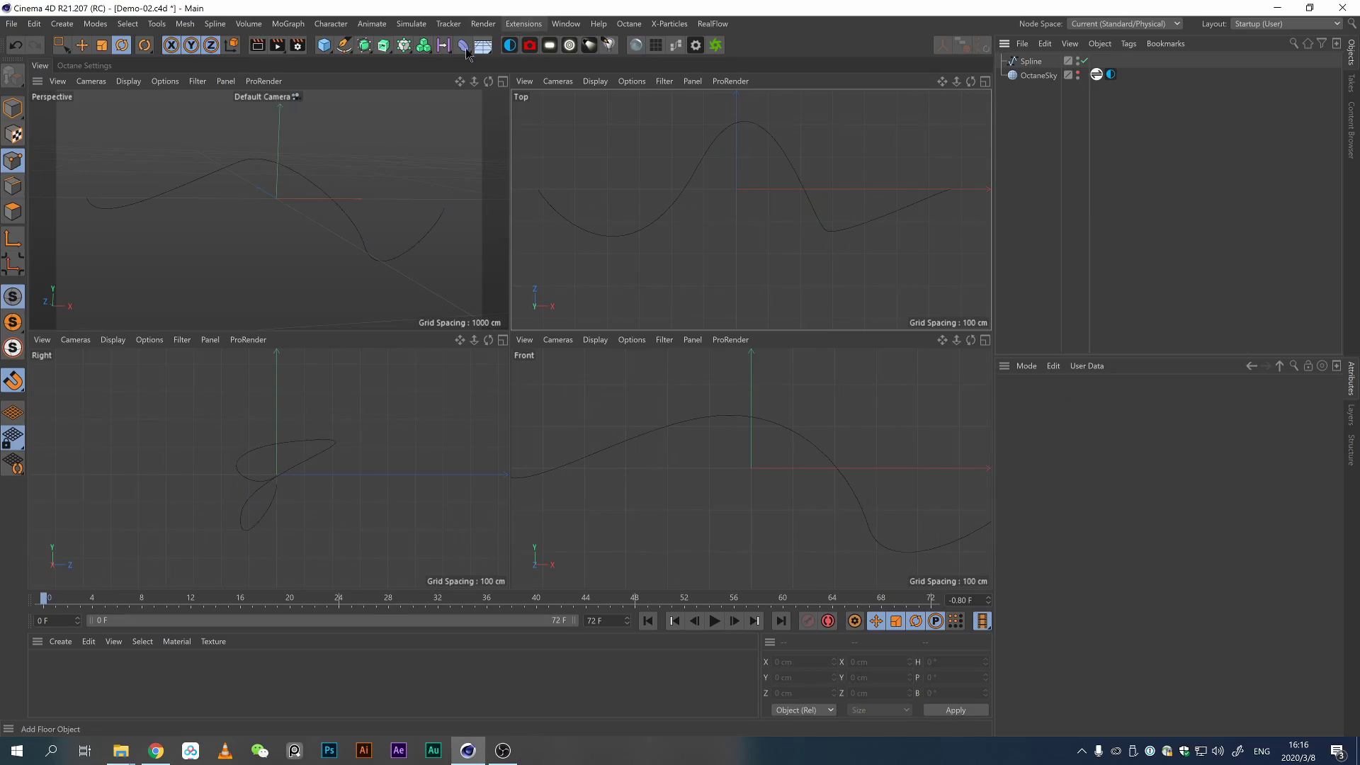
Add a cube at the origin, stretch it to about 1707 cm along X and flatten it to about 59 cm along Y.
click(324, 49)
click(355, 61)
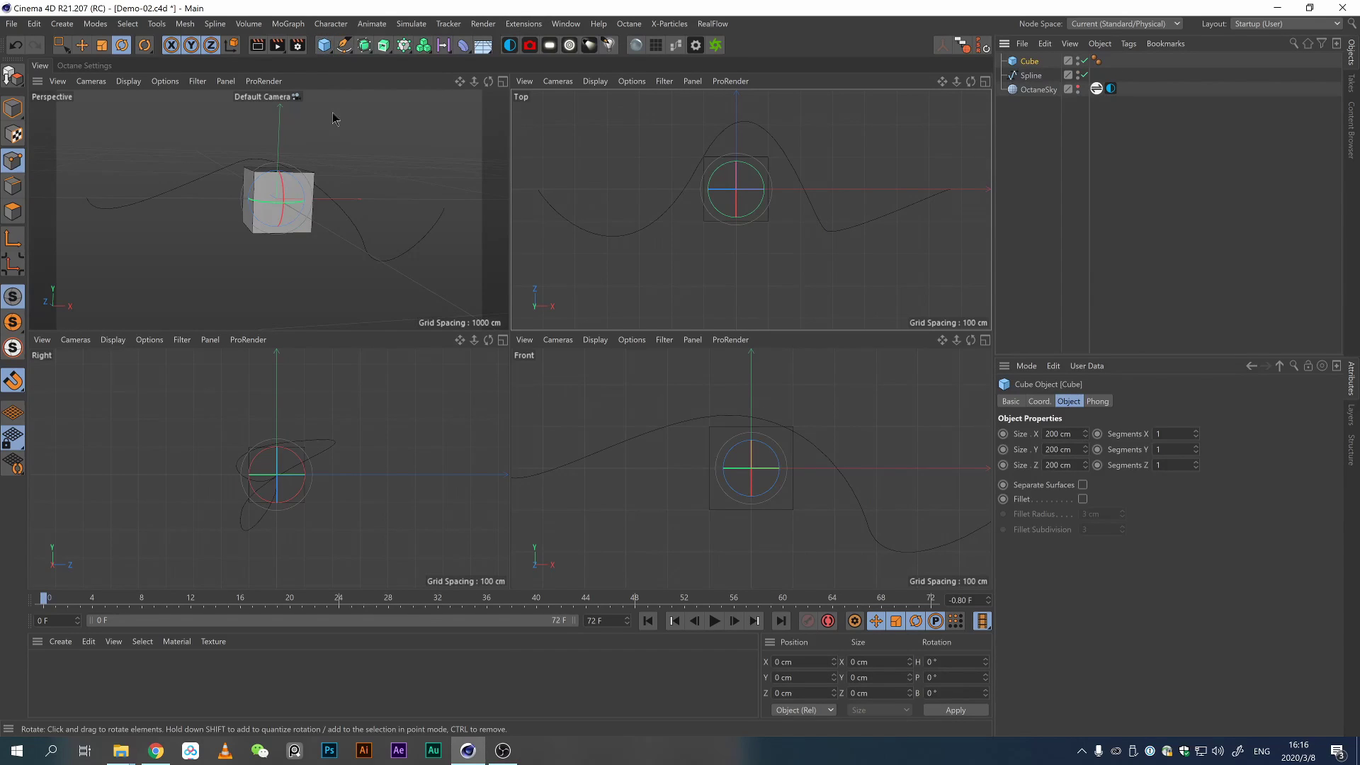
click(13, 108)
drag(278, 171, 282, 65)
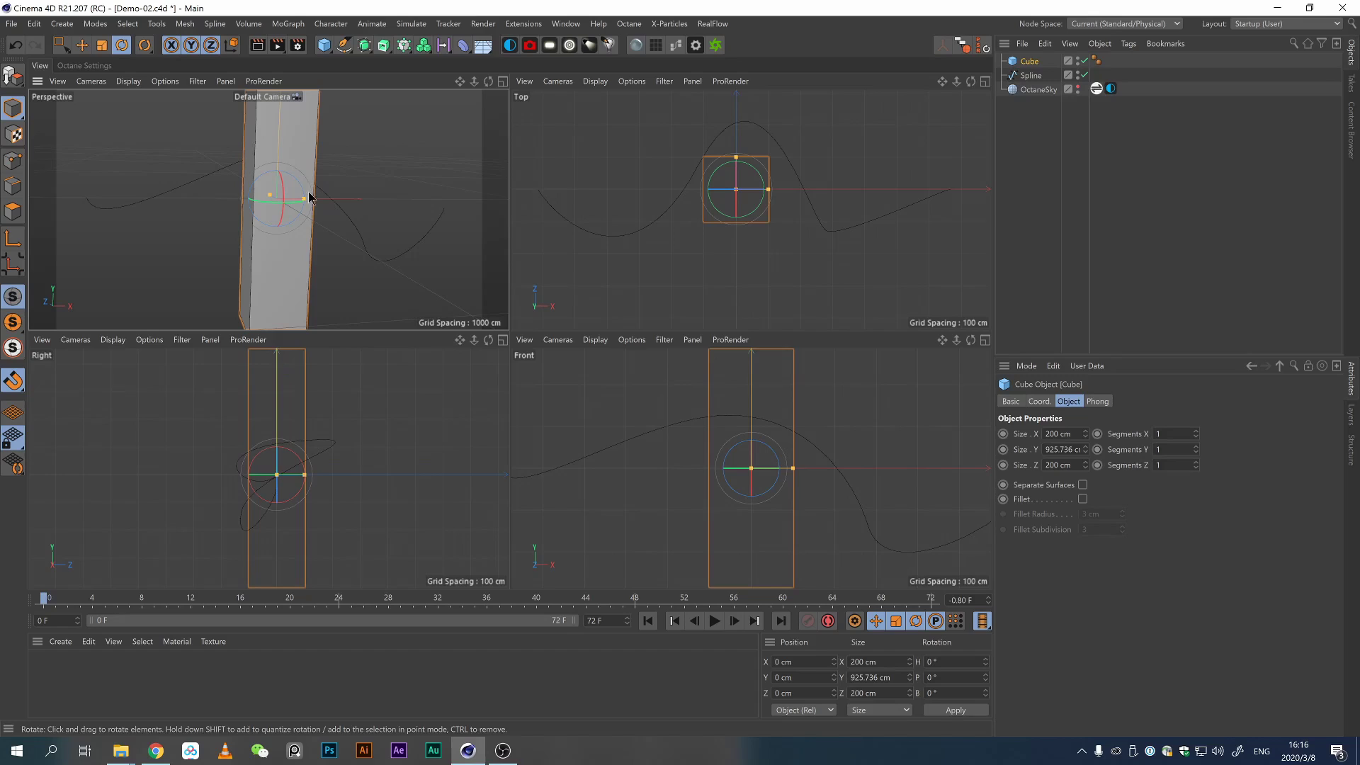
key(ctrl+z)
drag(306, 198, 496, 189)
drag(277, 170, 281, 194)
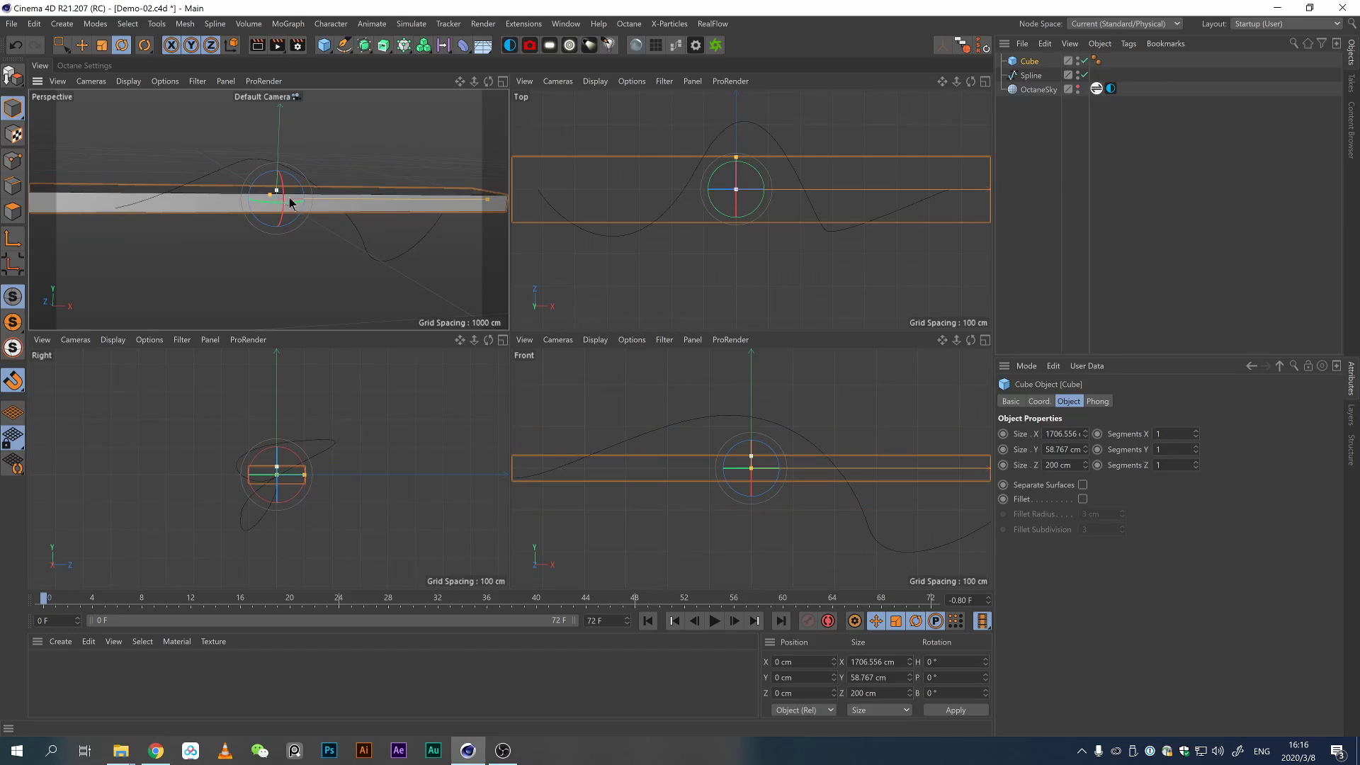
Try depths of 0 and 150 cm for the cube and settle on a Z size of 250 cm.
drag(736, 157, 736, 189)
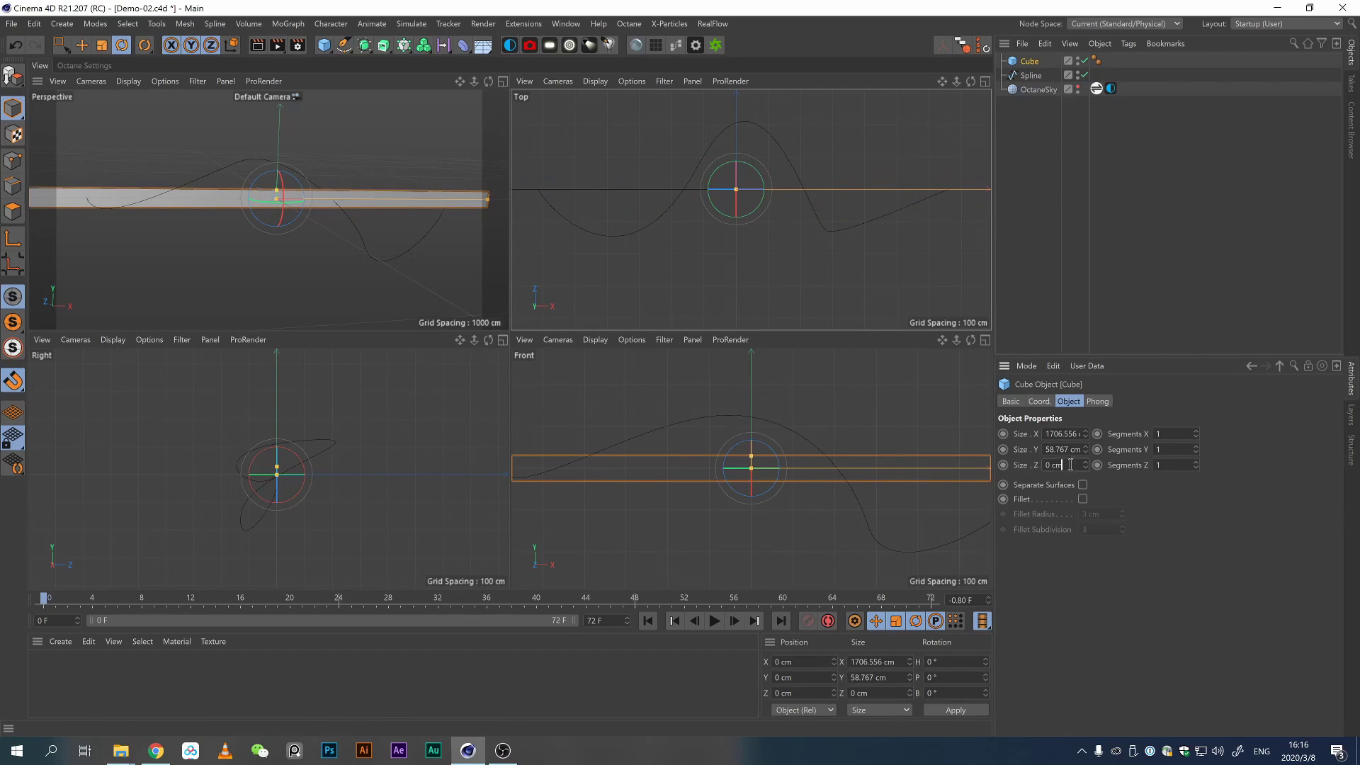
drag(1070, 464, 837, 461)
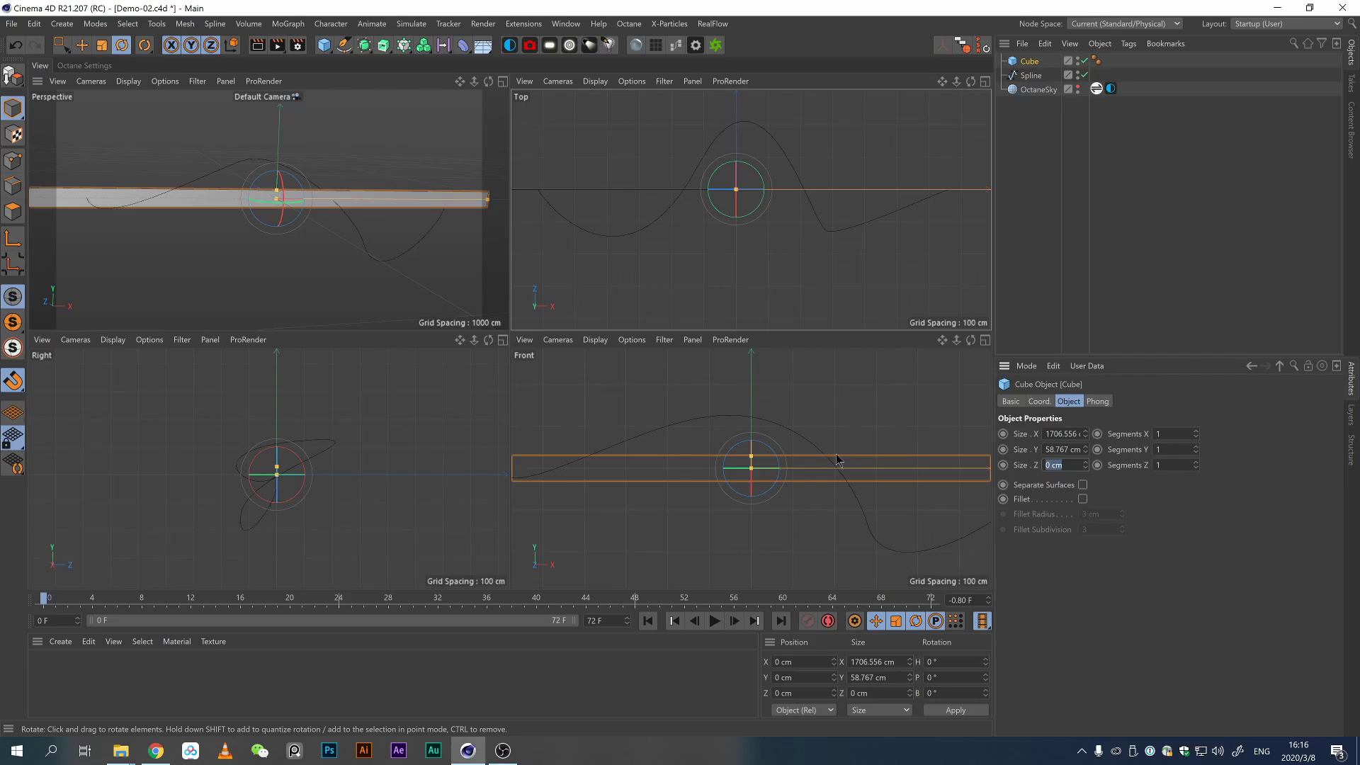
key(Return)
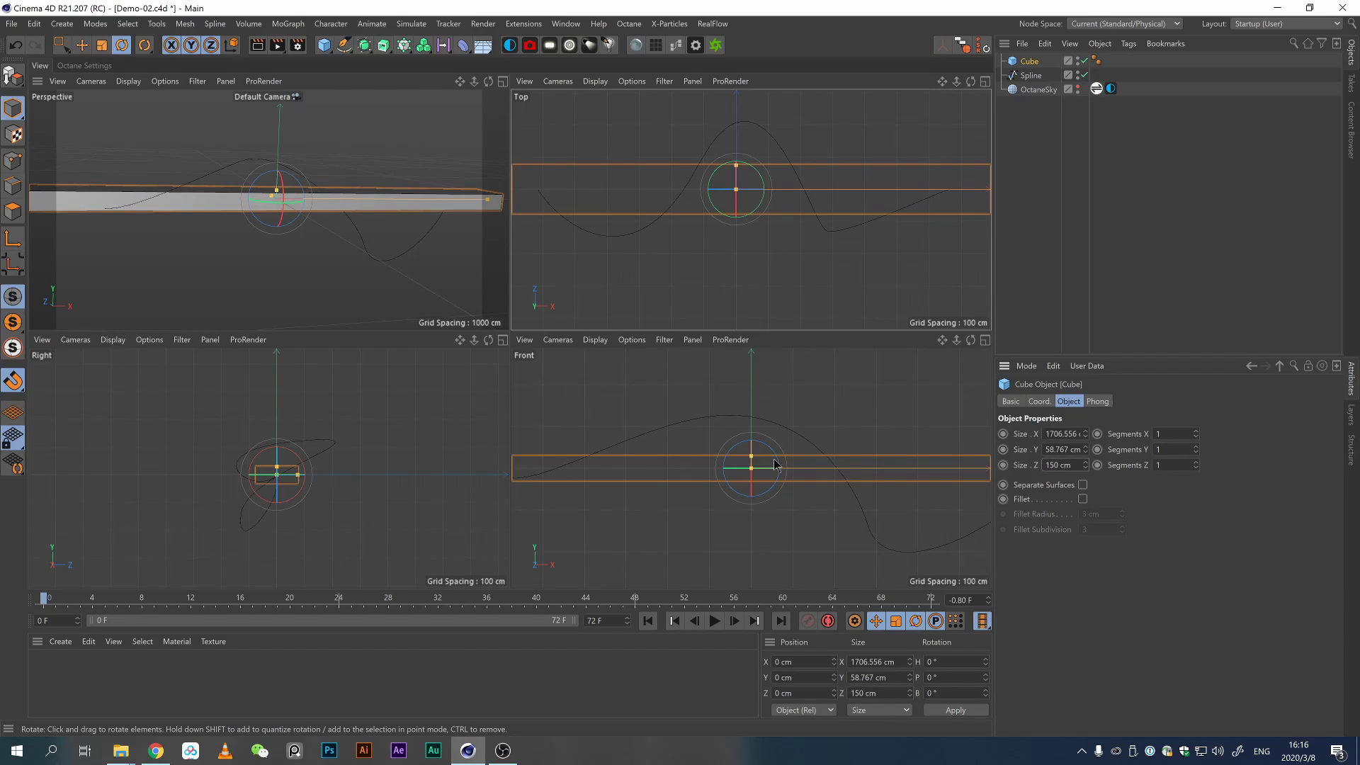
alt+drag(330, 229, 299, 204)
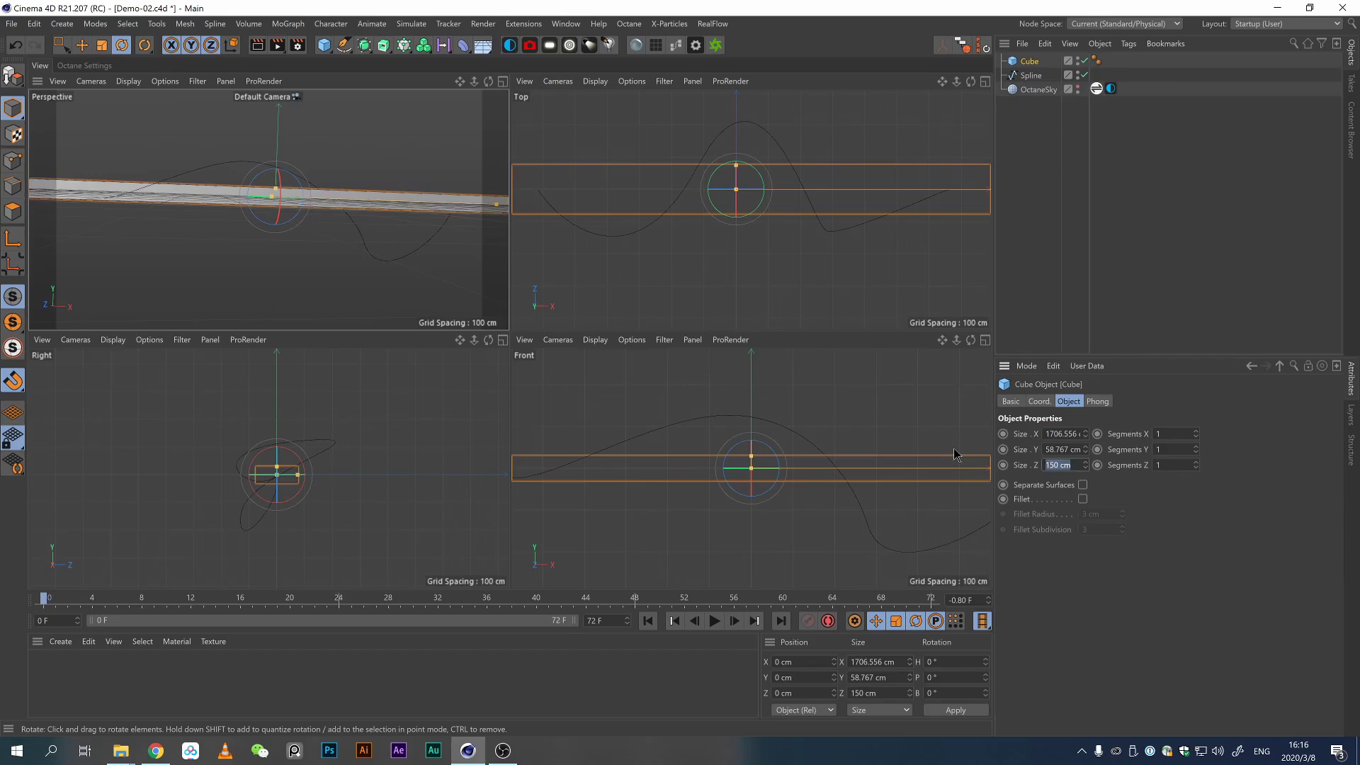
key(Return)
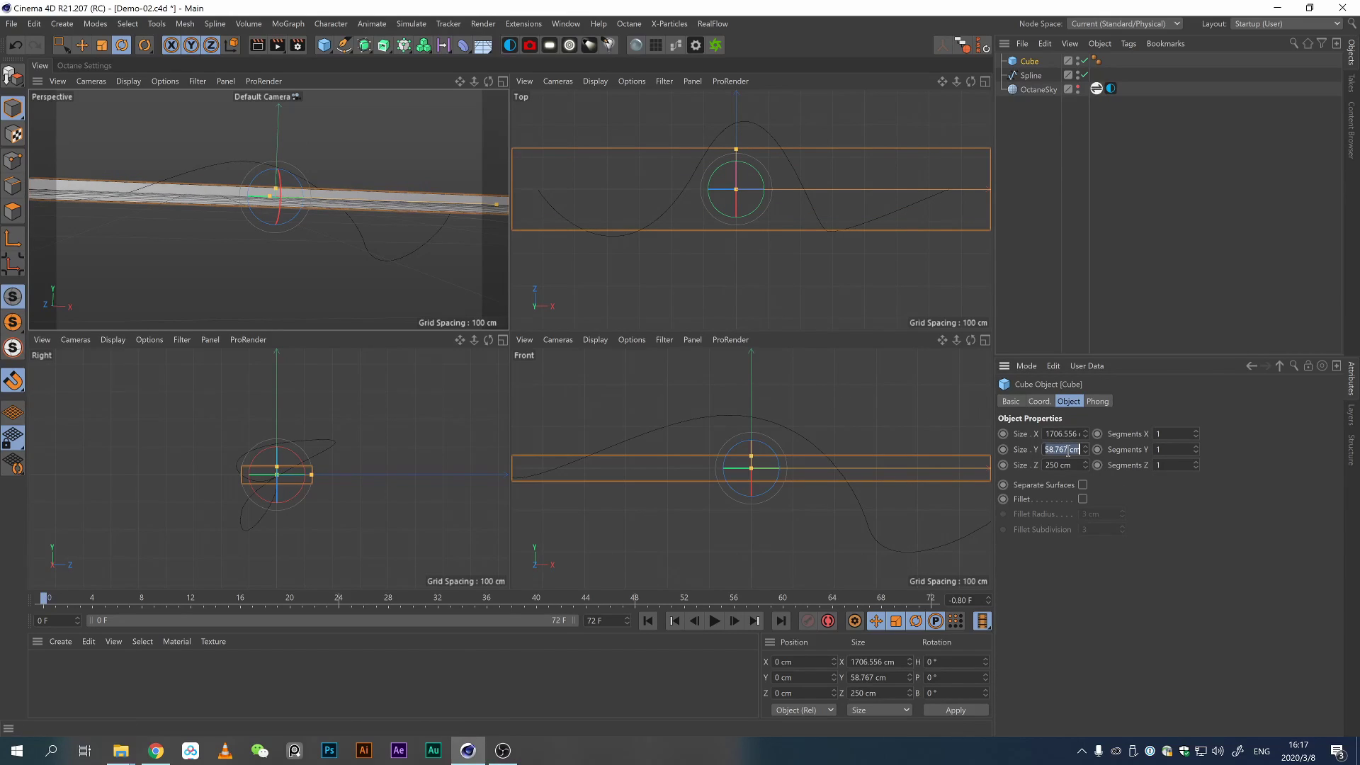
Thin the cube into a flat strip, trying Y sizes of 3 and 2 cm and settling on 5 cm.
click(1067, 451)
text(3)
key(Return)
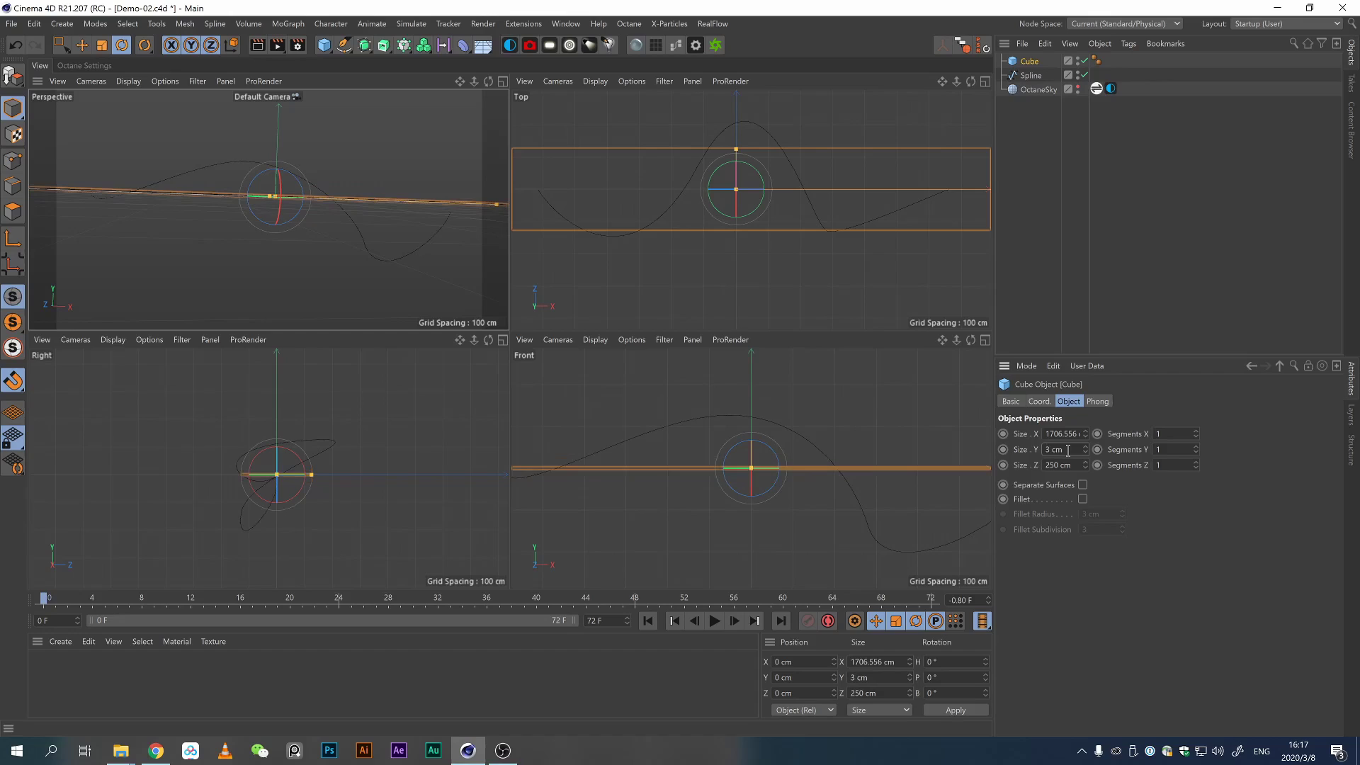
click(1085, 453)
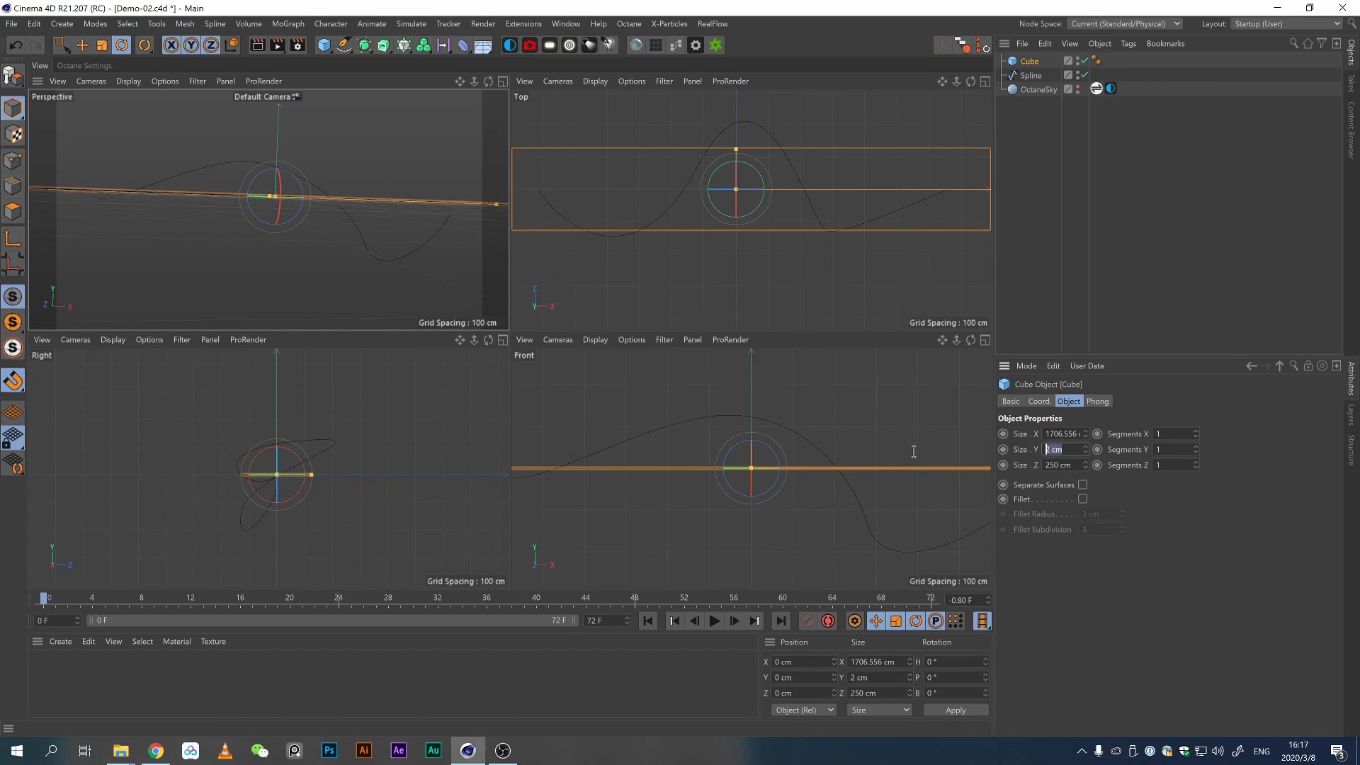
text(5)
key(Return)
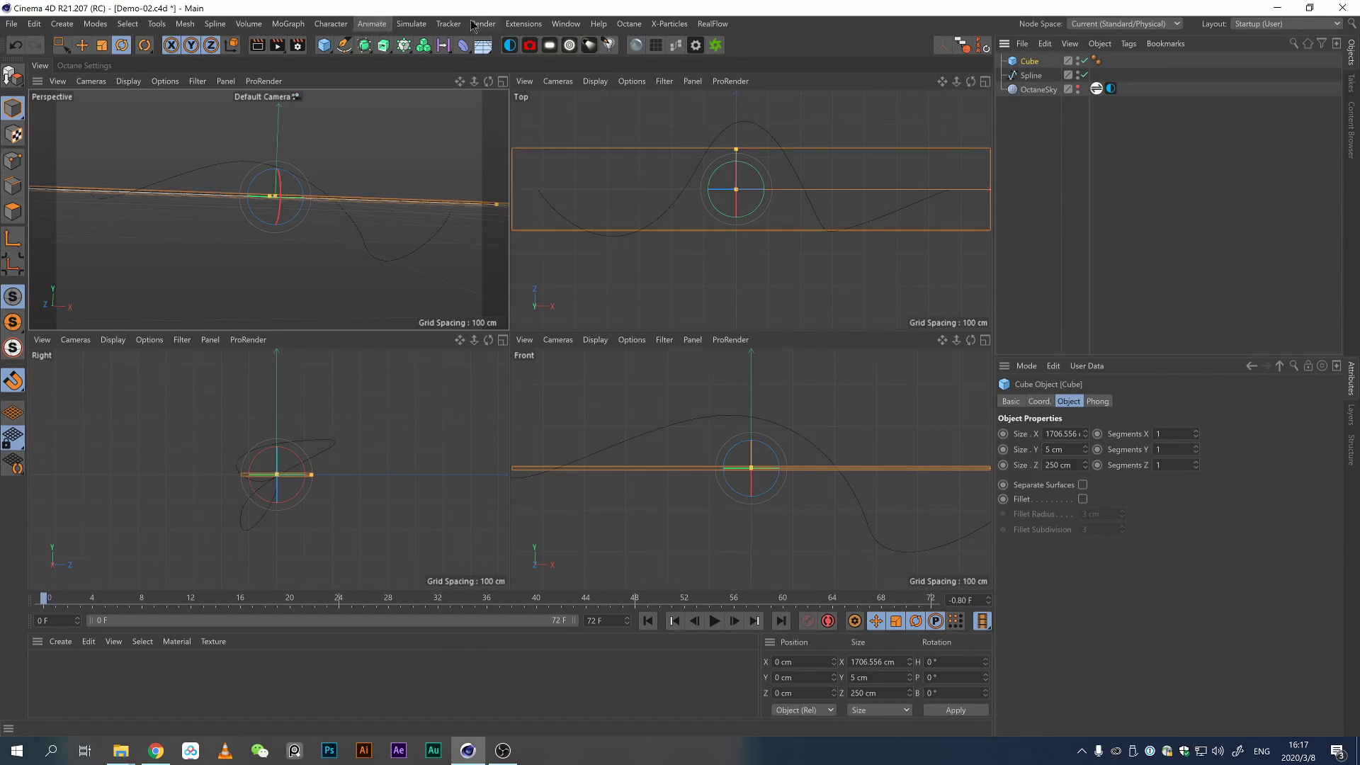
Add a Spline Wrap deformer as a child of the cube and assign the wavy spline as its guide.
drag(298, 200, 346, 226)
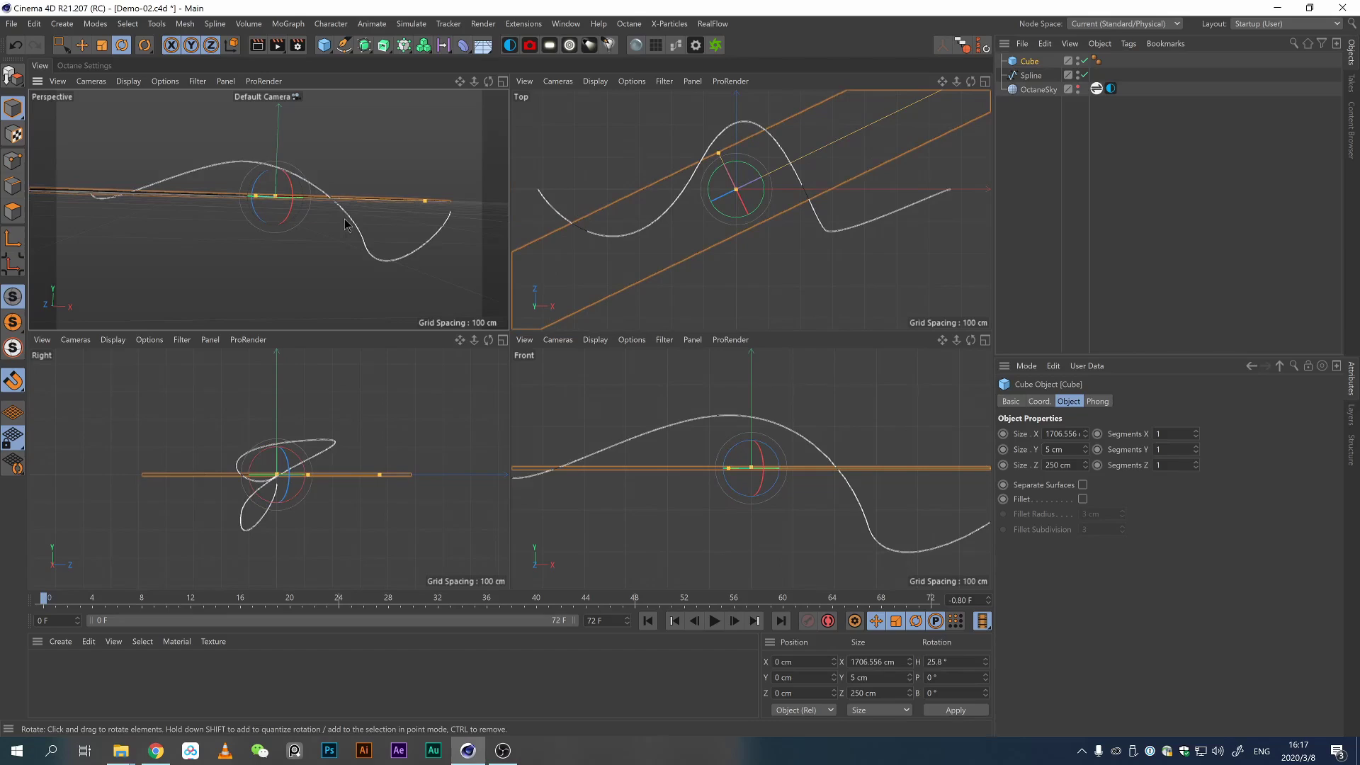
key(ctrl+z)
click(463, 46)
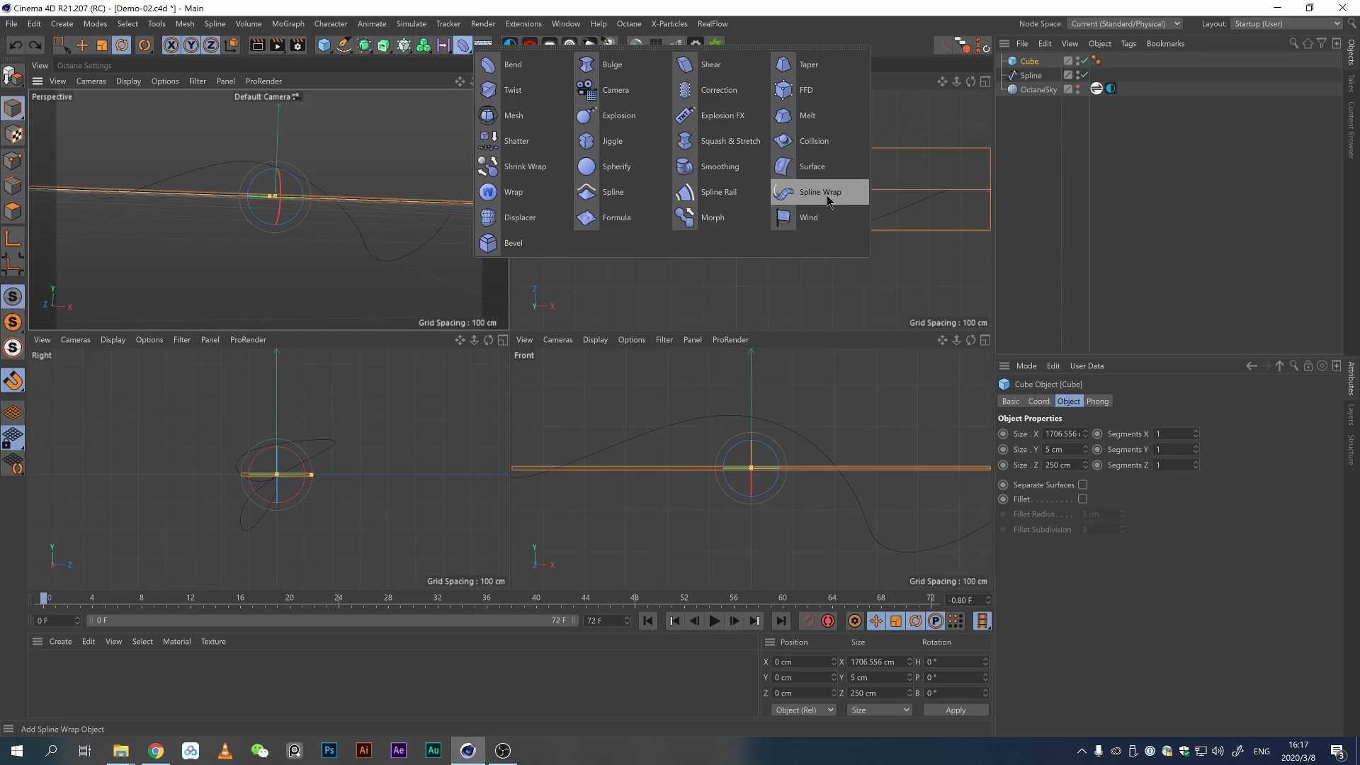
shift+click(819, 192)
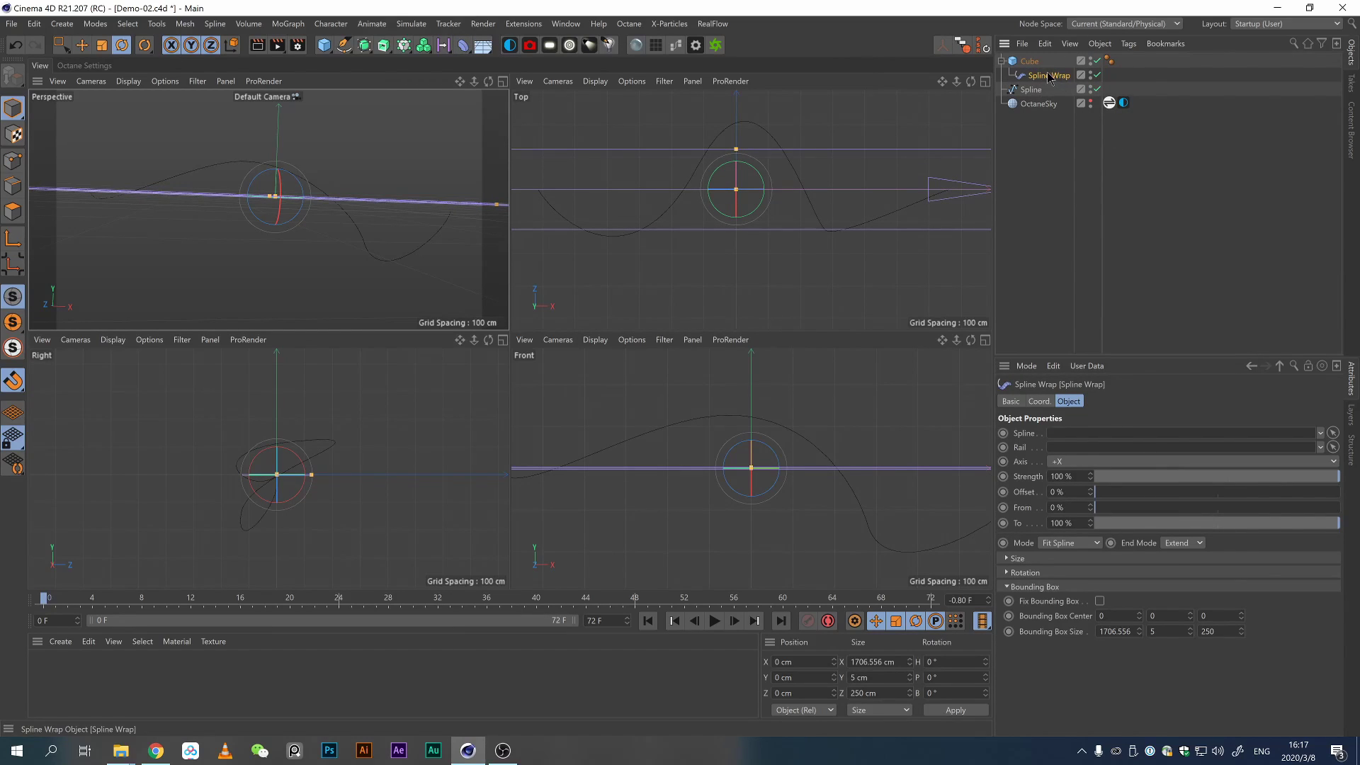
click(1029, 60)
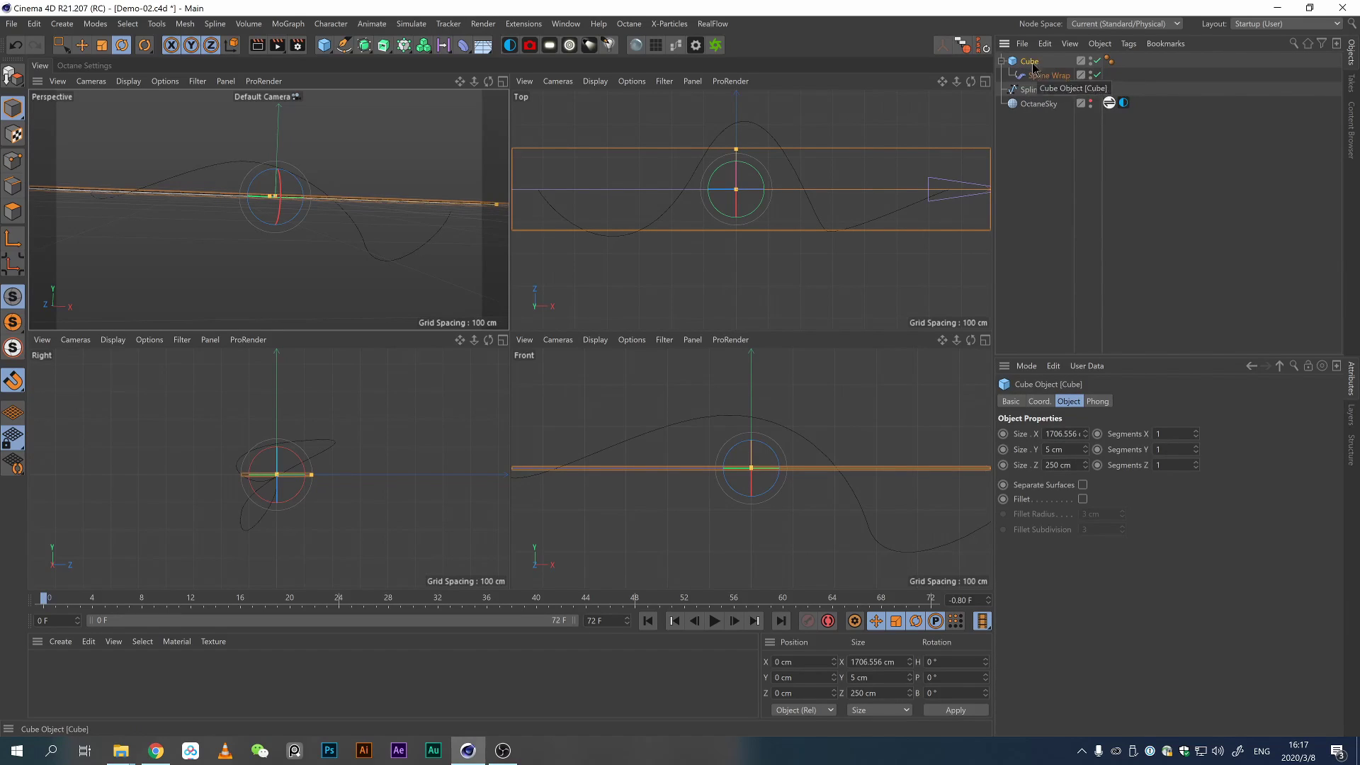
click(1048, 75)
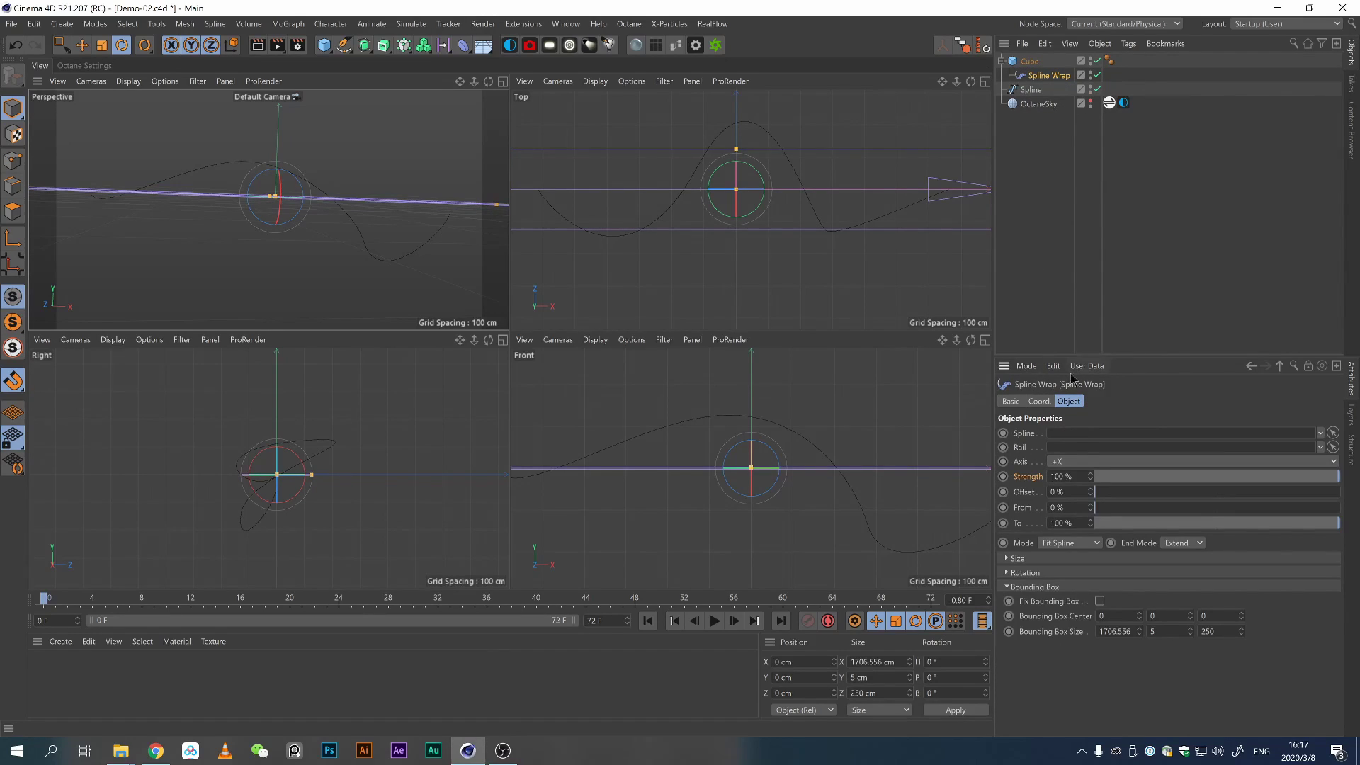
drag(1031, 90, 1022, 437)
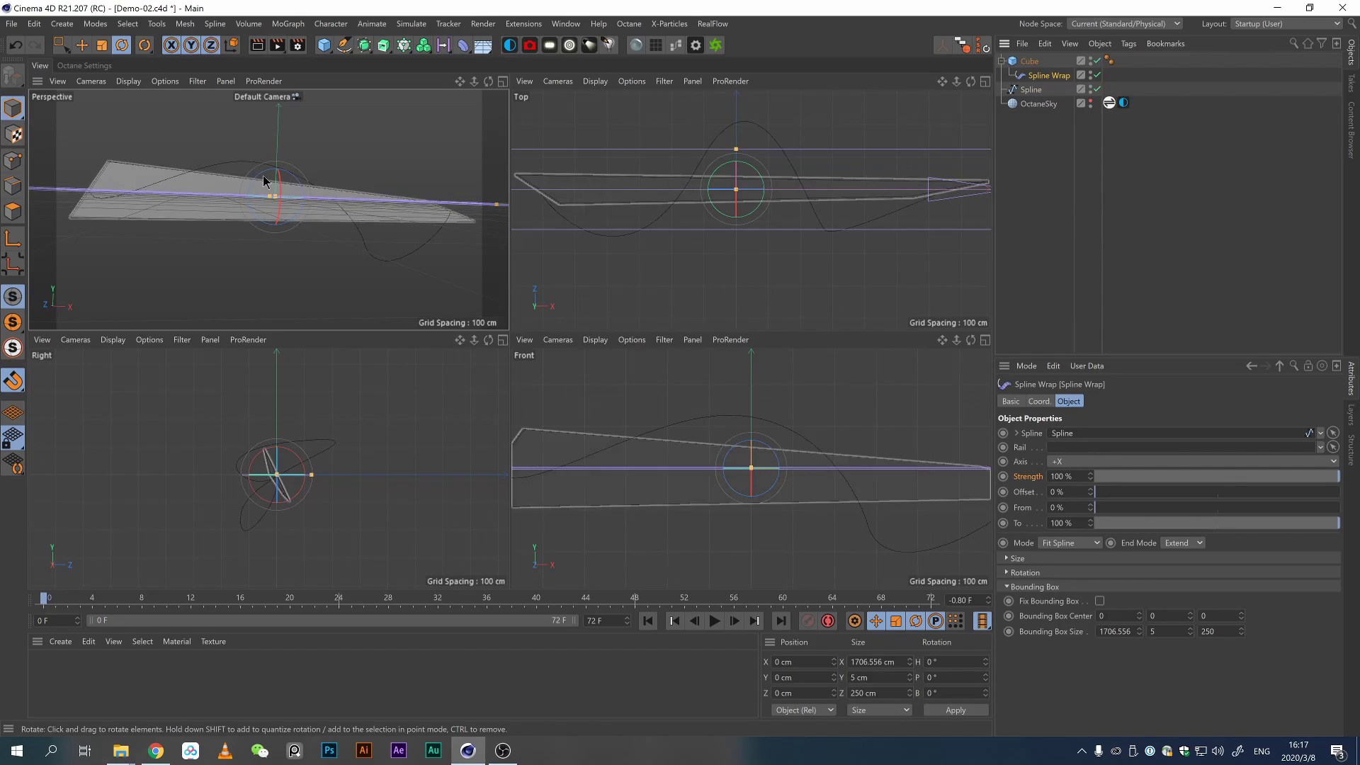
alt+drag(267, 203, 307, 231)
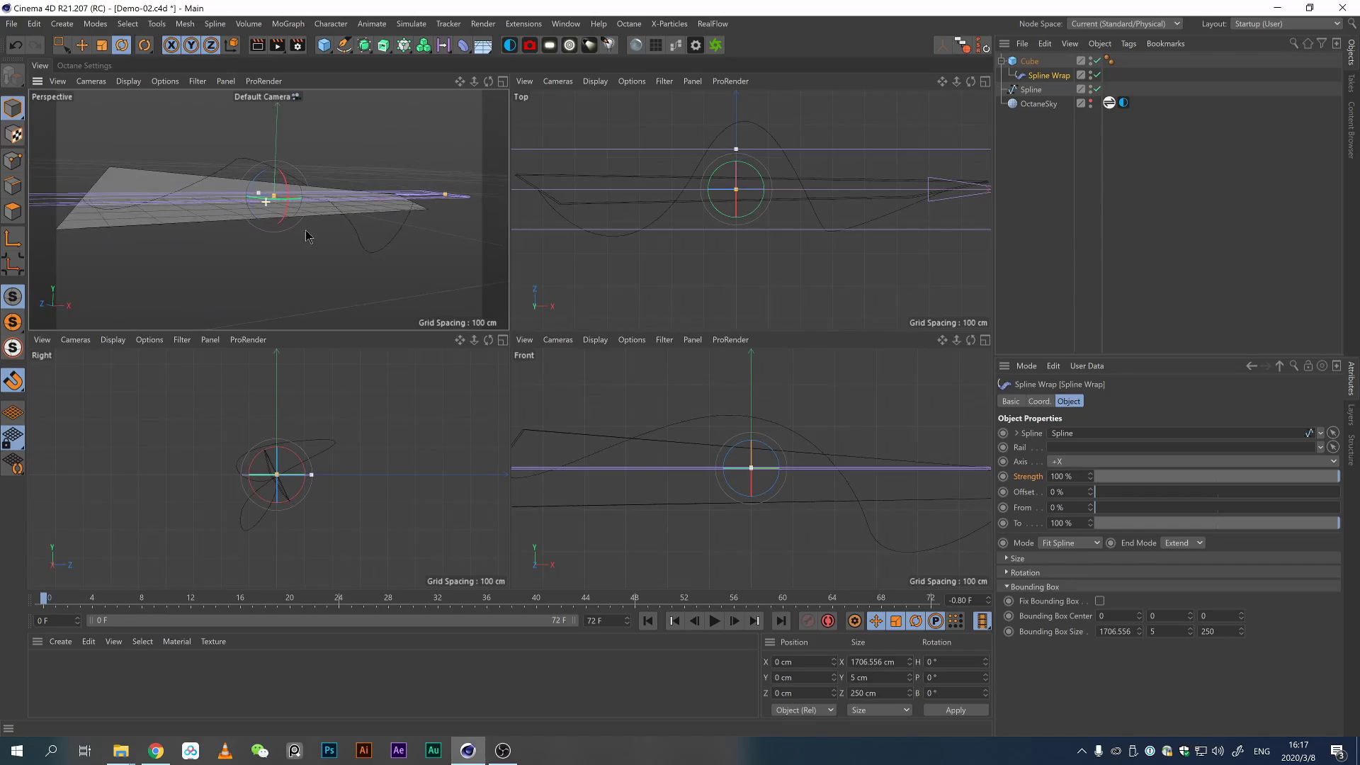
Set the cube's X segments to 512 so the strip bends along the spline.
click(1032, 89)
click(1030, 61)
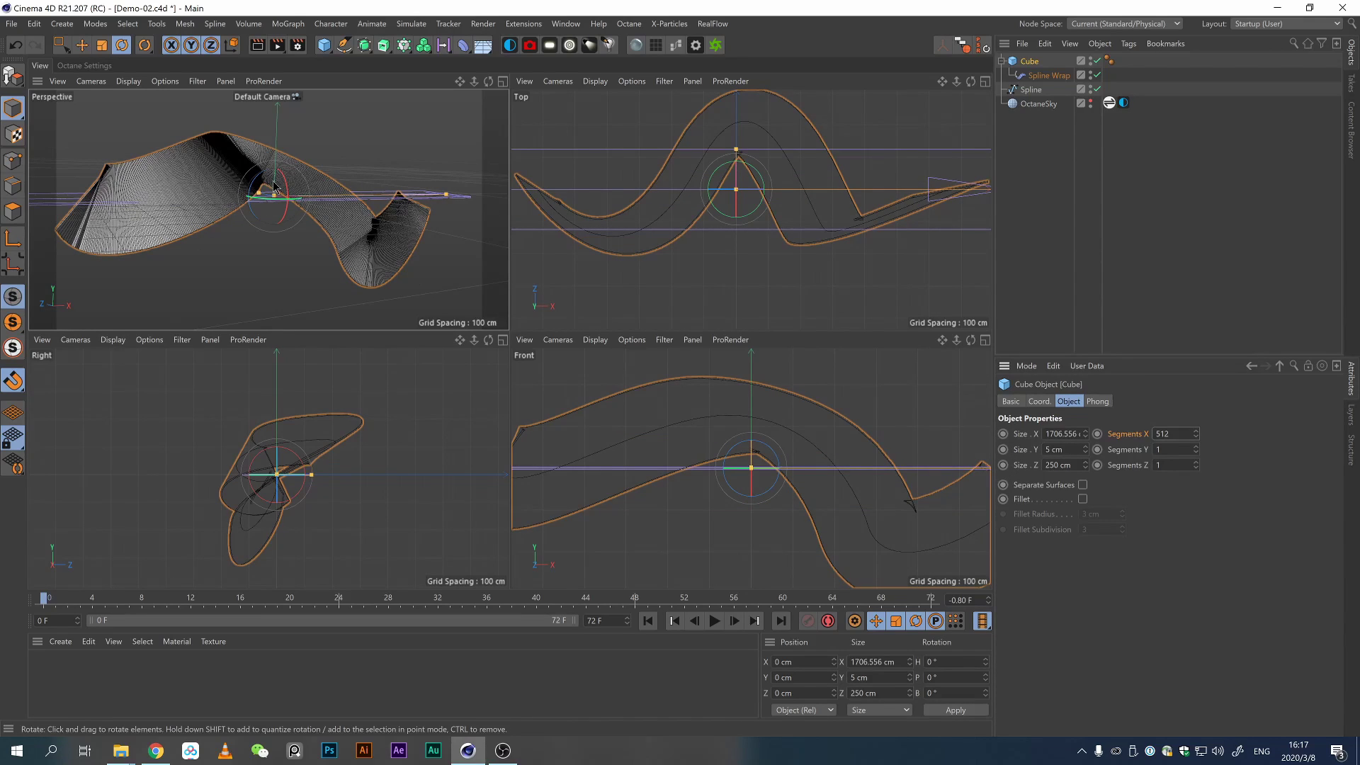
alt+drag(273, 182, 319, 197)
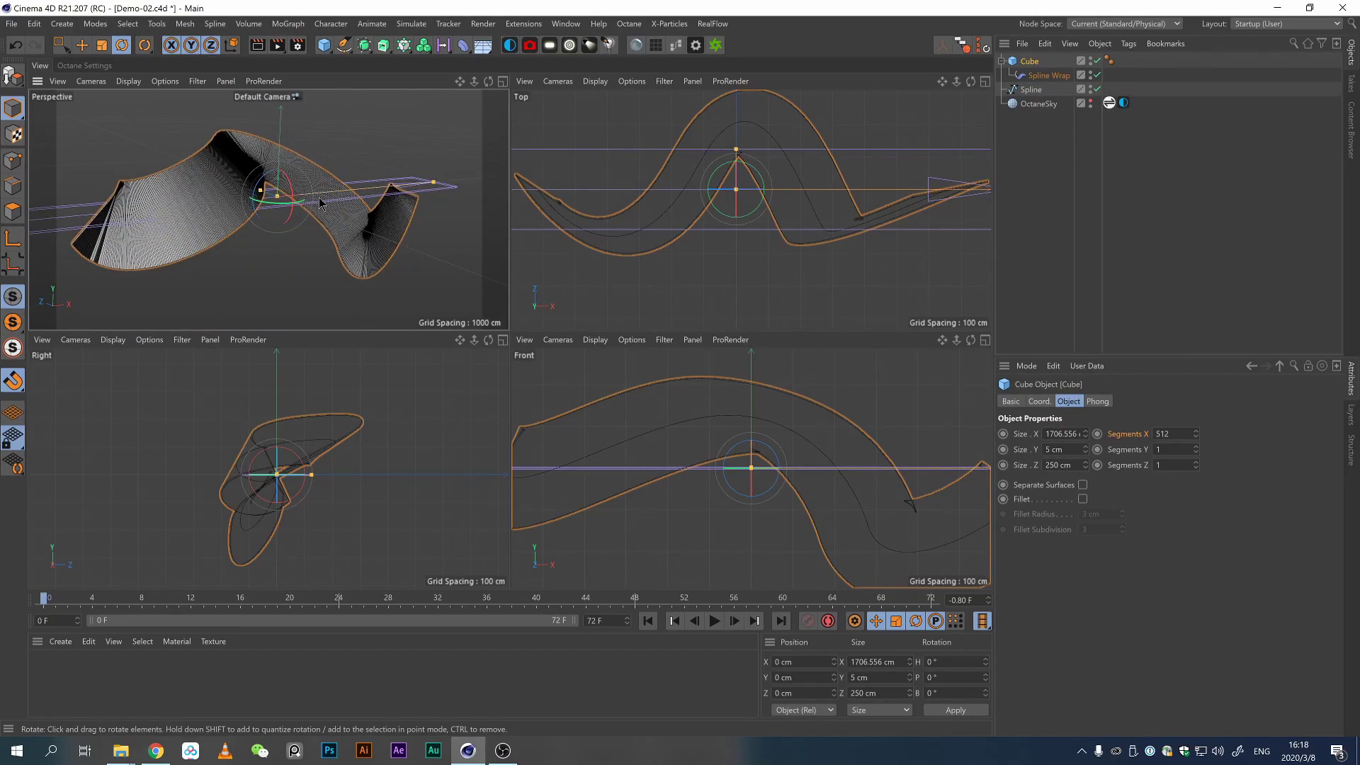
middle_click(319, 197)
mouse_move(496, 330)
alt+mouse_down()
mouse_move(538, 345)
mouse_move(489, 313)
alt+mouse_up()
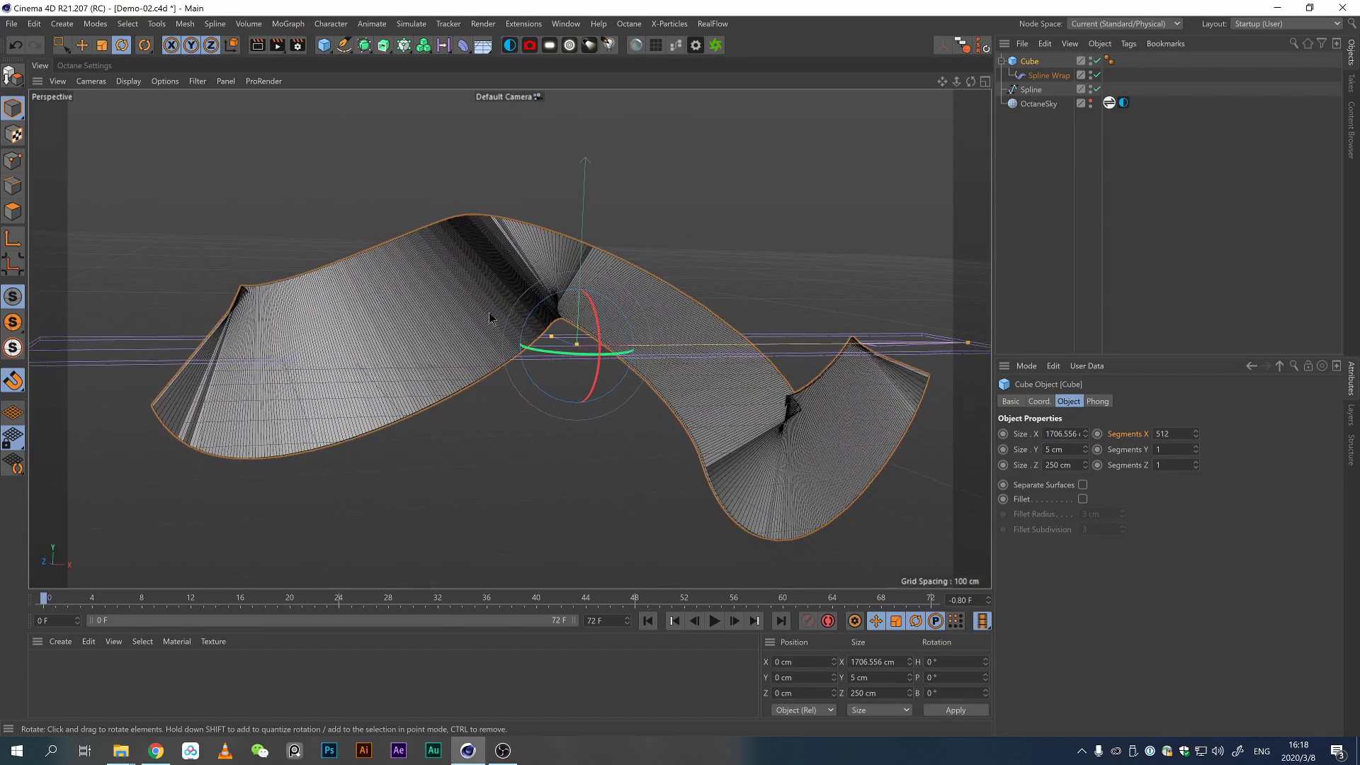
Set the cube's Y segments to 3 and Z segments to 6, and enable its fillet.
click(1180, 452)
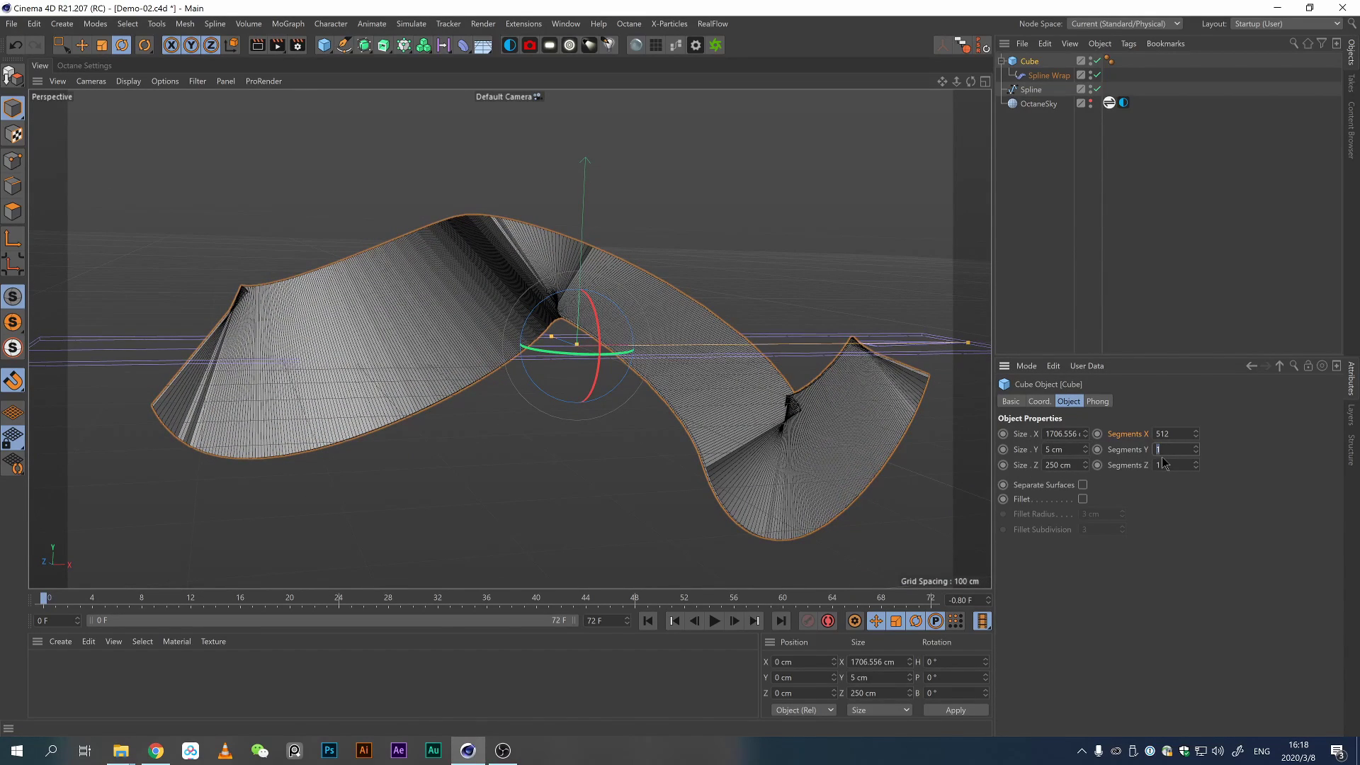
key(Return)
click(1175, 465)
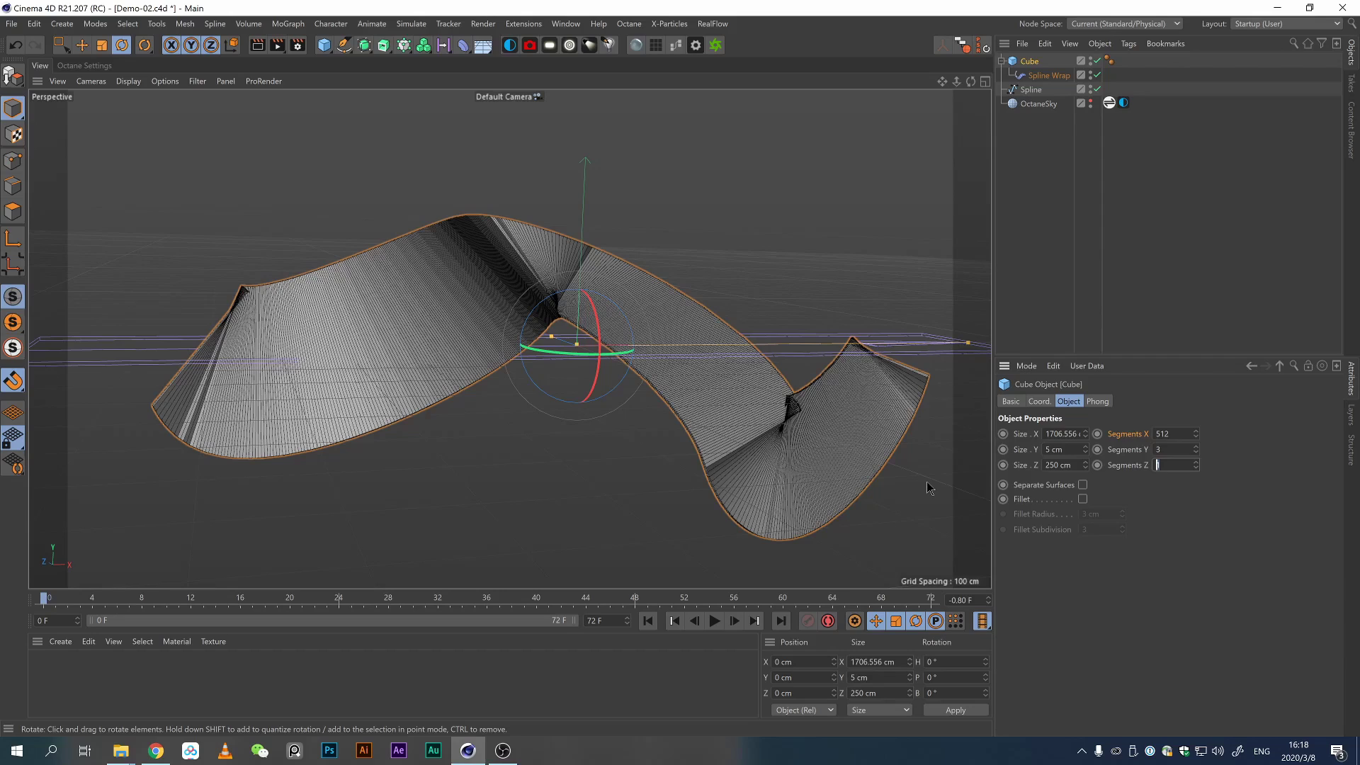
key(Return)
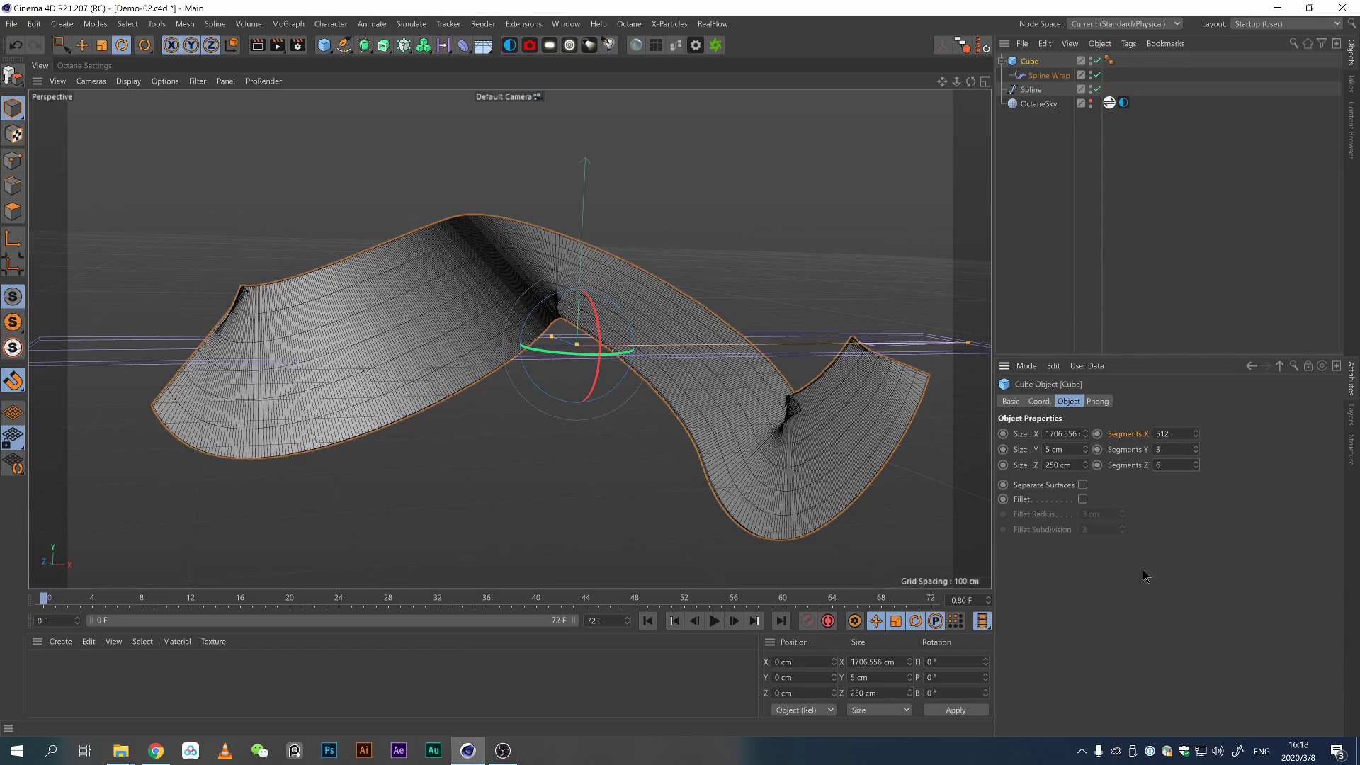
click(1083, 499)
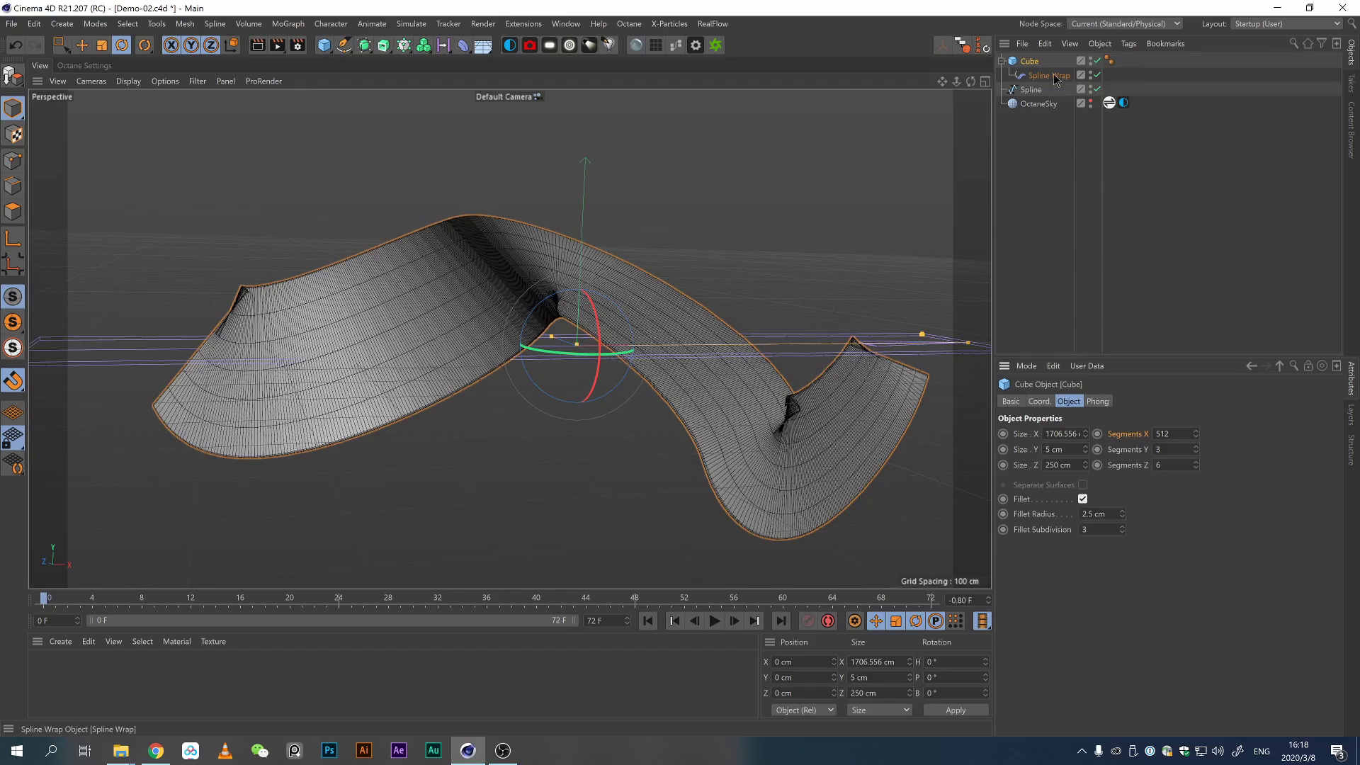
Narrow the ribbon by setting the cube's Z size to 125 cm, and save the scene.
click(1067, 472)
text(125)
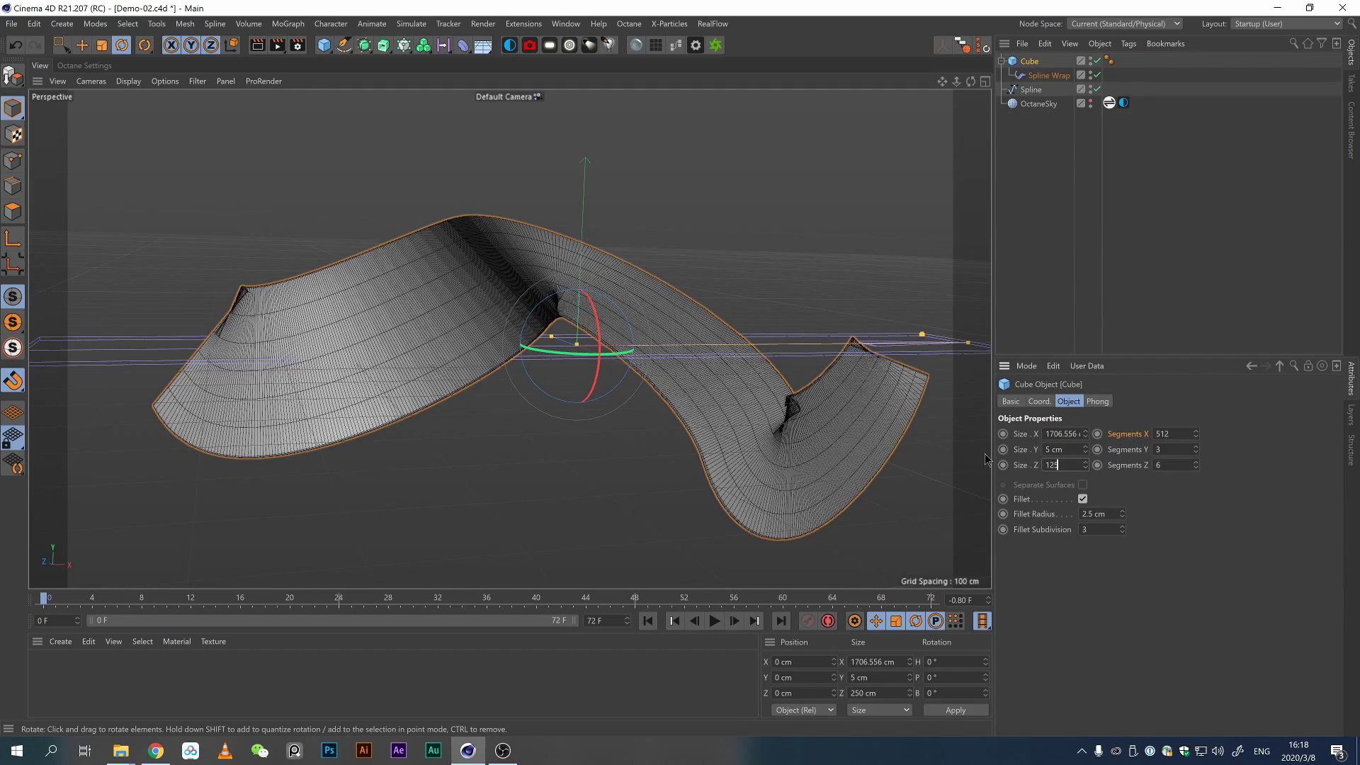
key(Return)
key(ctrl+s)
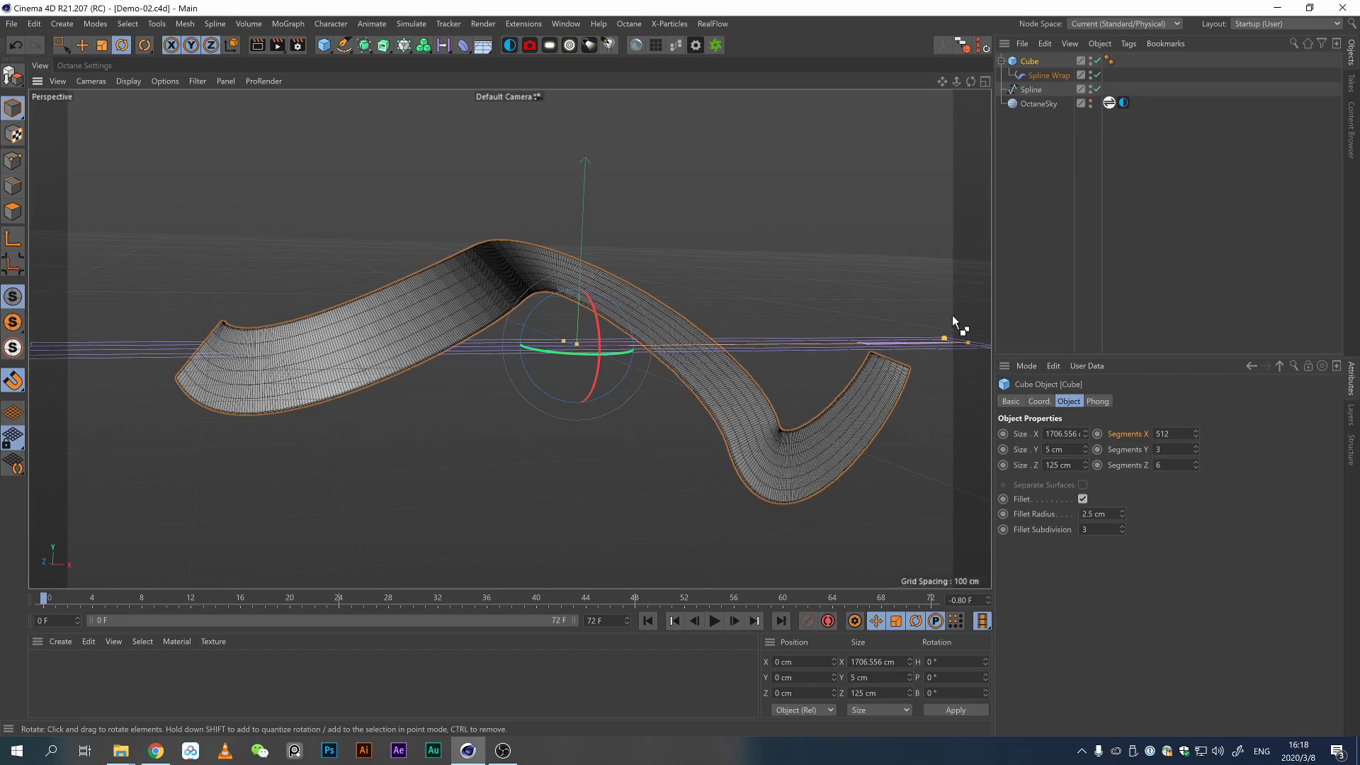
Increase the cube's X segments to 1000 for a smoother ribbon.
click(1189, 436)
text(1000)
key(Return)
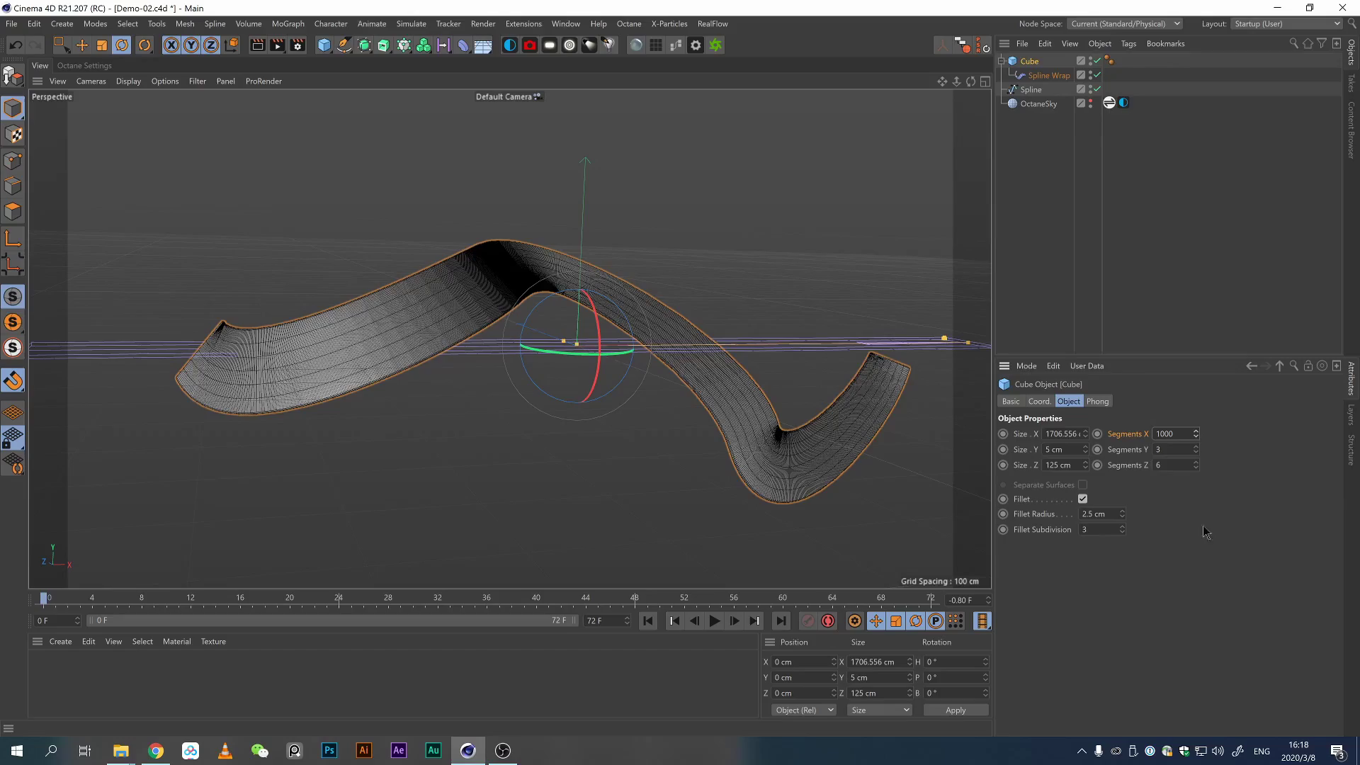
alt+drag(552, 286, 426, 356)
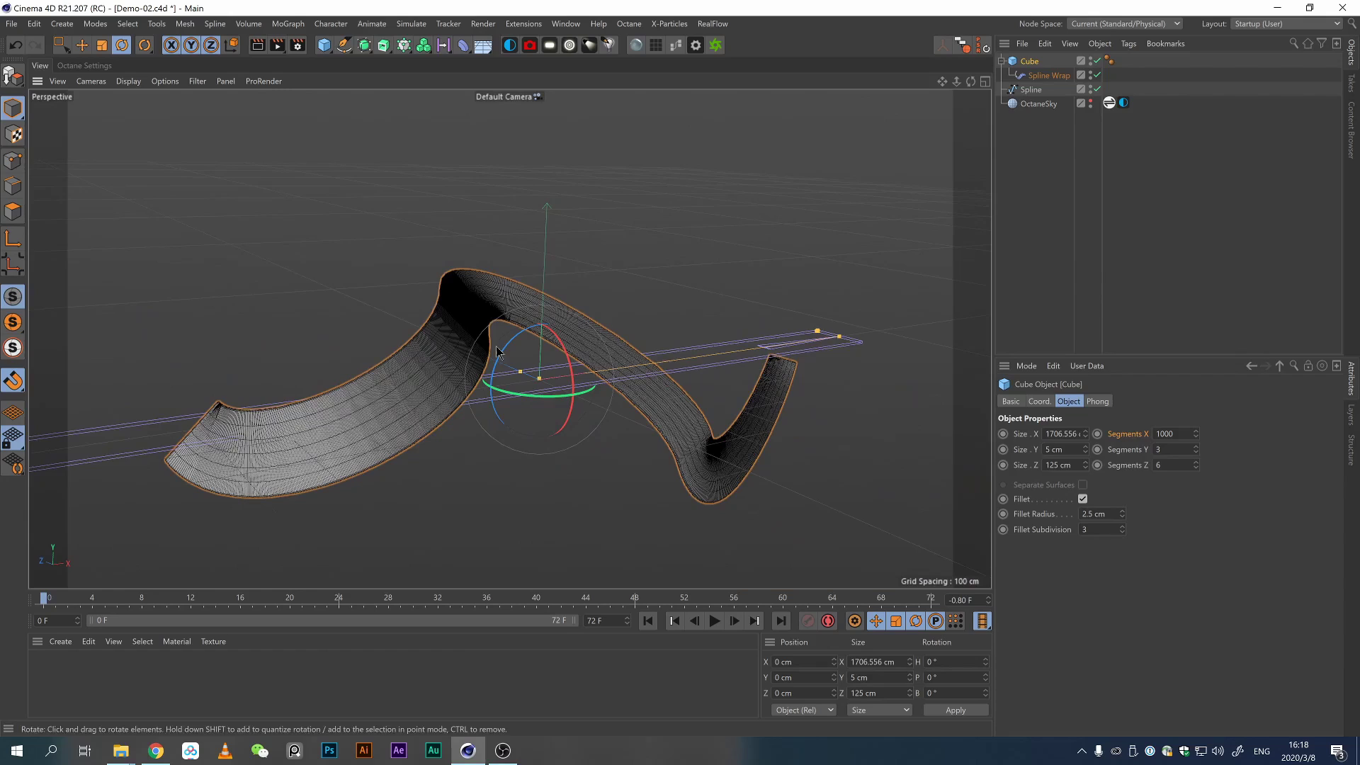
alt+middle_drag(595, 347, 609, 319)
Try the -X and -Y axes on the Spline Wrap deformer and set its axis back to +X.
click(1046, 77)
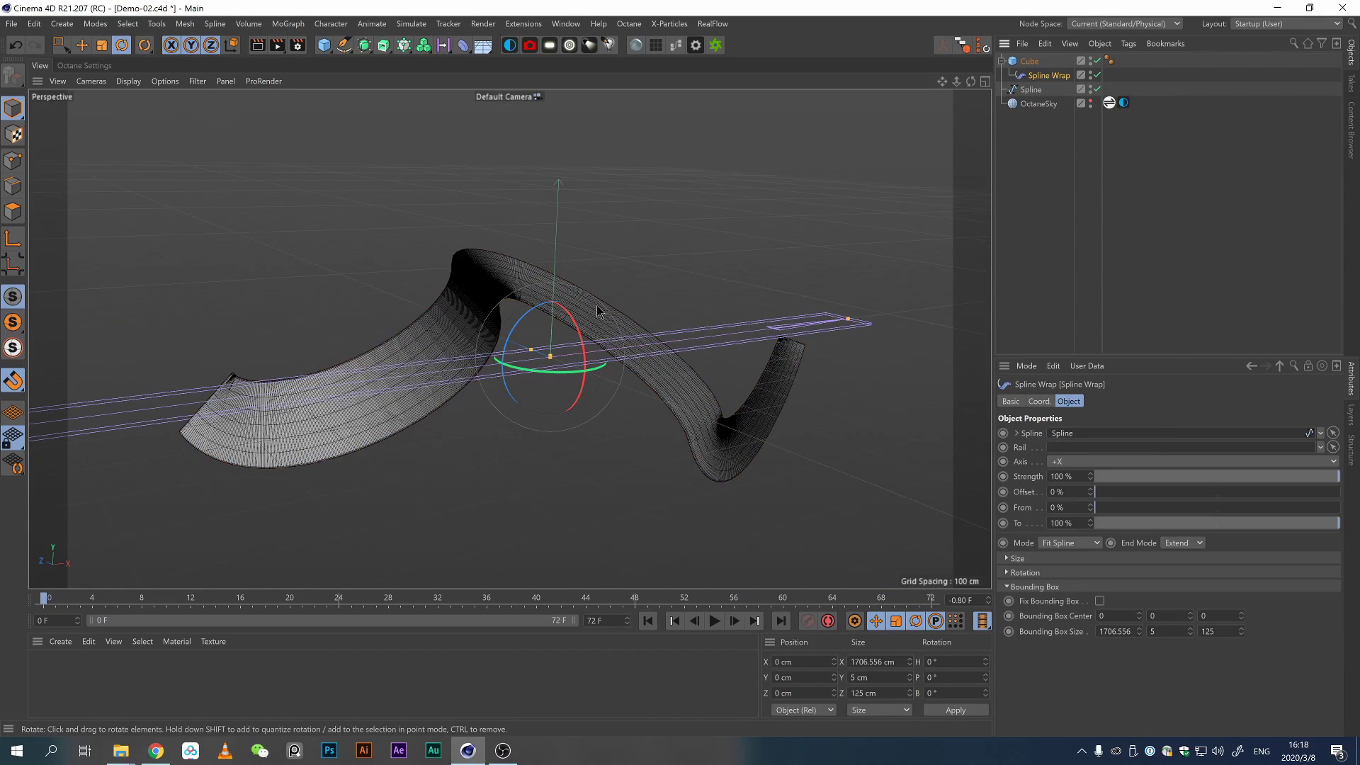
click(1066, 463)
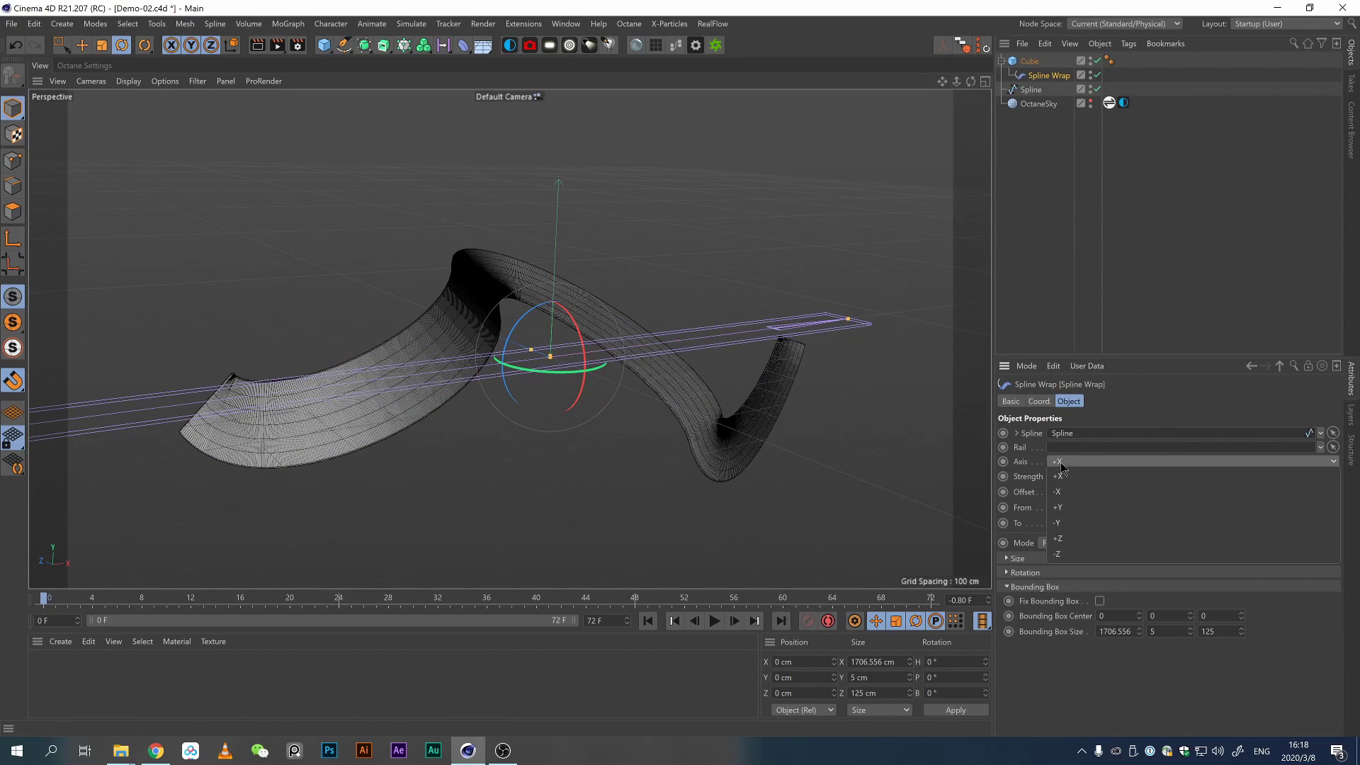
click(1069, 493)
click(1067, 466)
click(1057, 522)
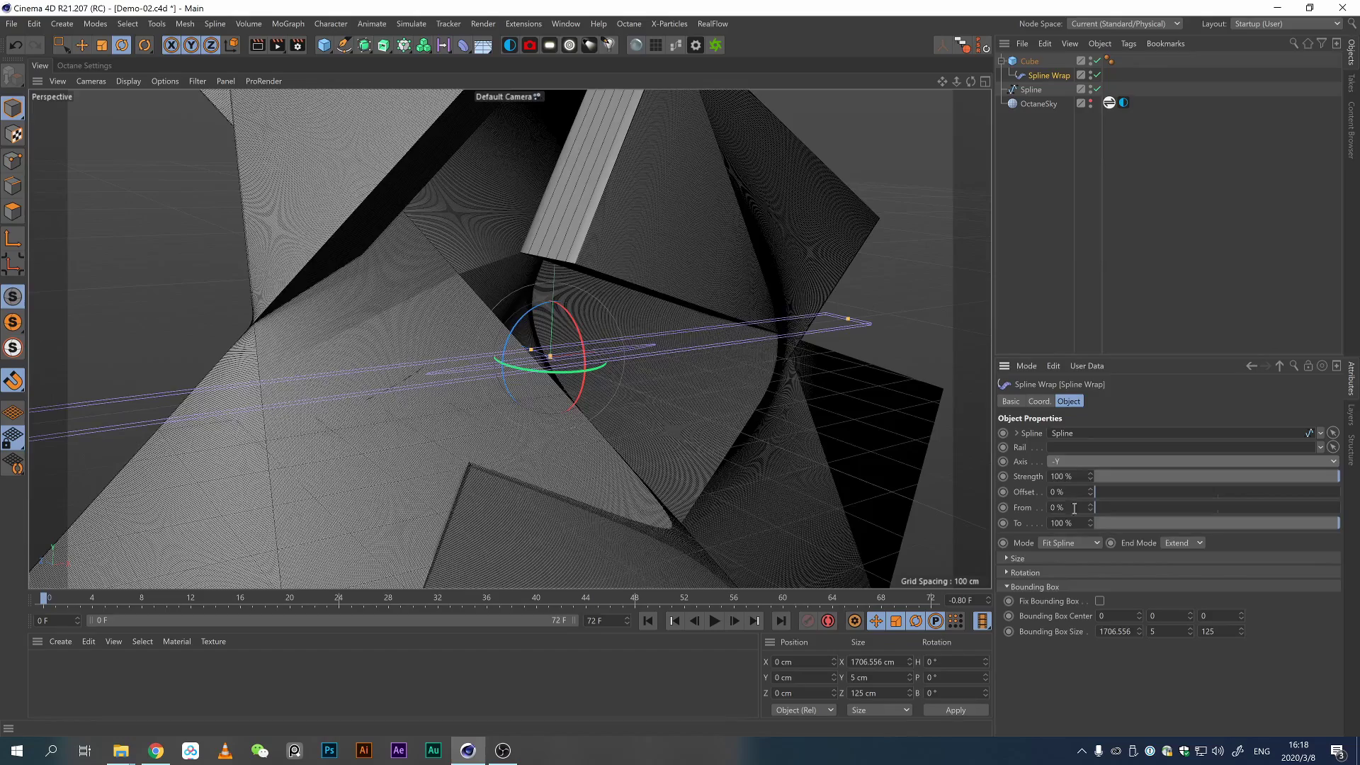
scroll(578, 325, down, 5)
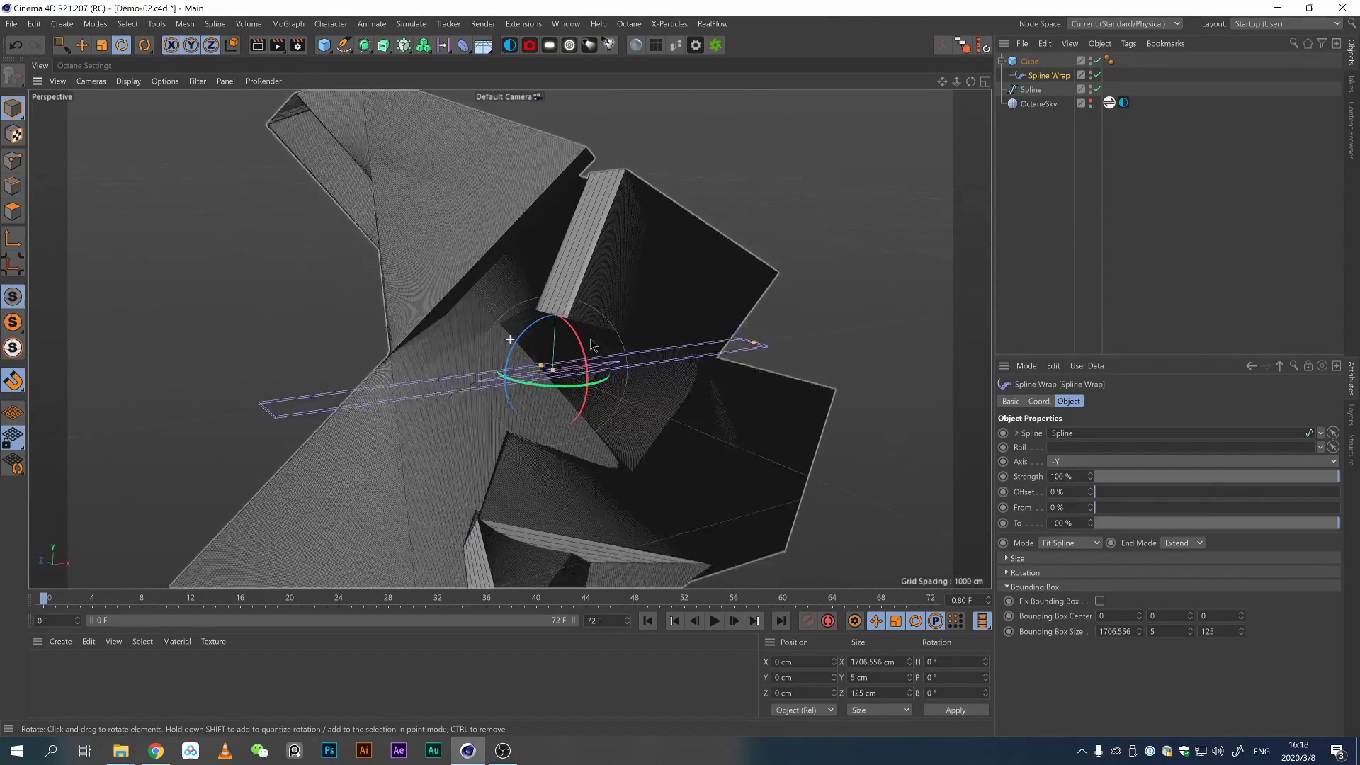
click(1077, 462)
click(1069, 476)
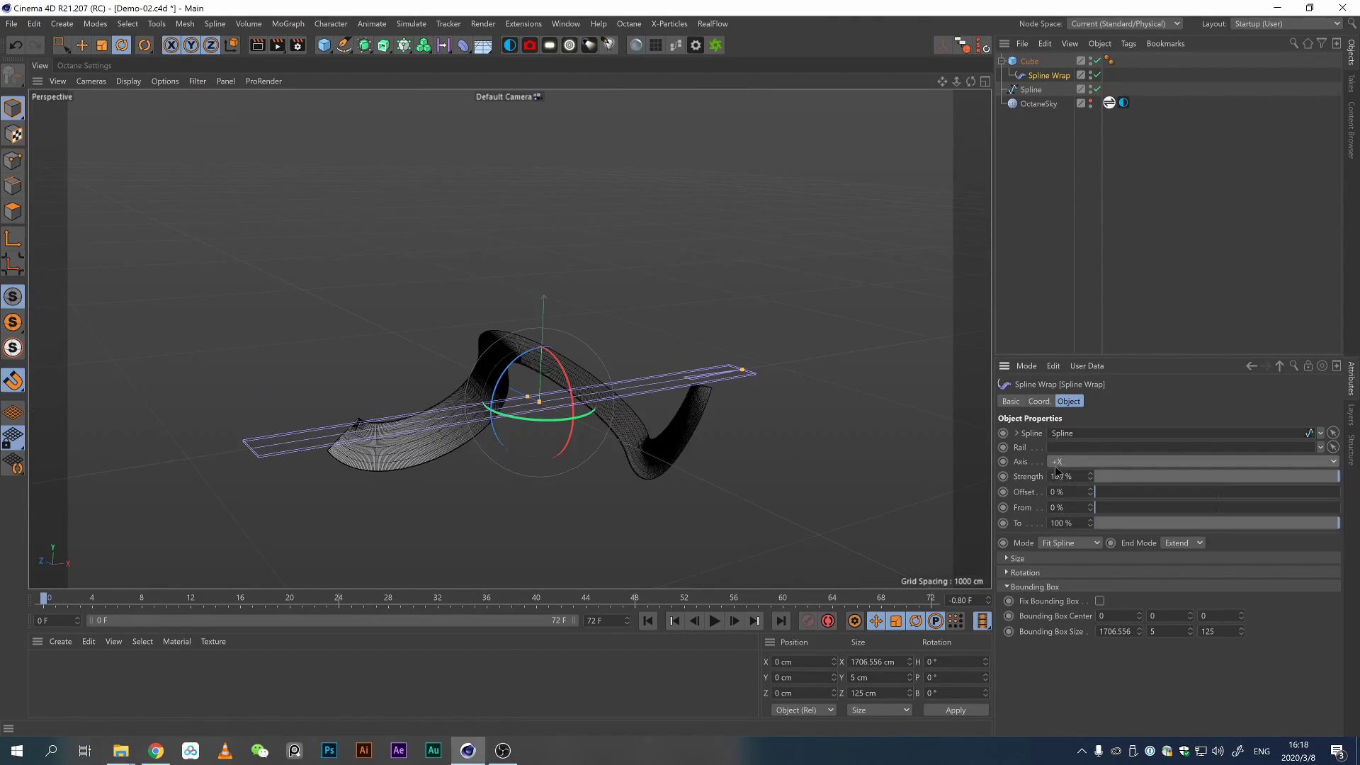
mouse_move(569, 409)
alt+mouse_down()
mouse_move(382, 381)
mouse_move(568, 401)
alt+mouse_up()
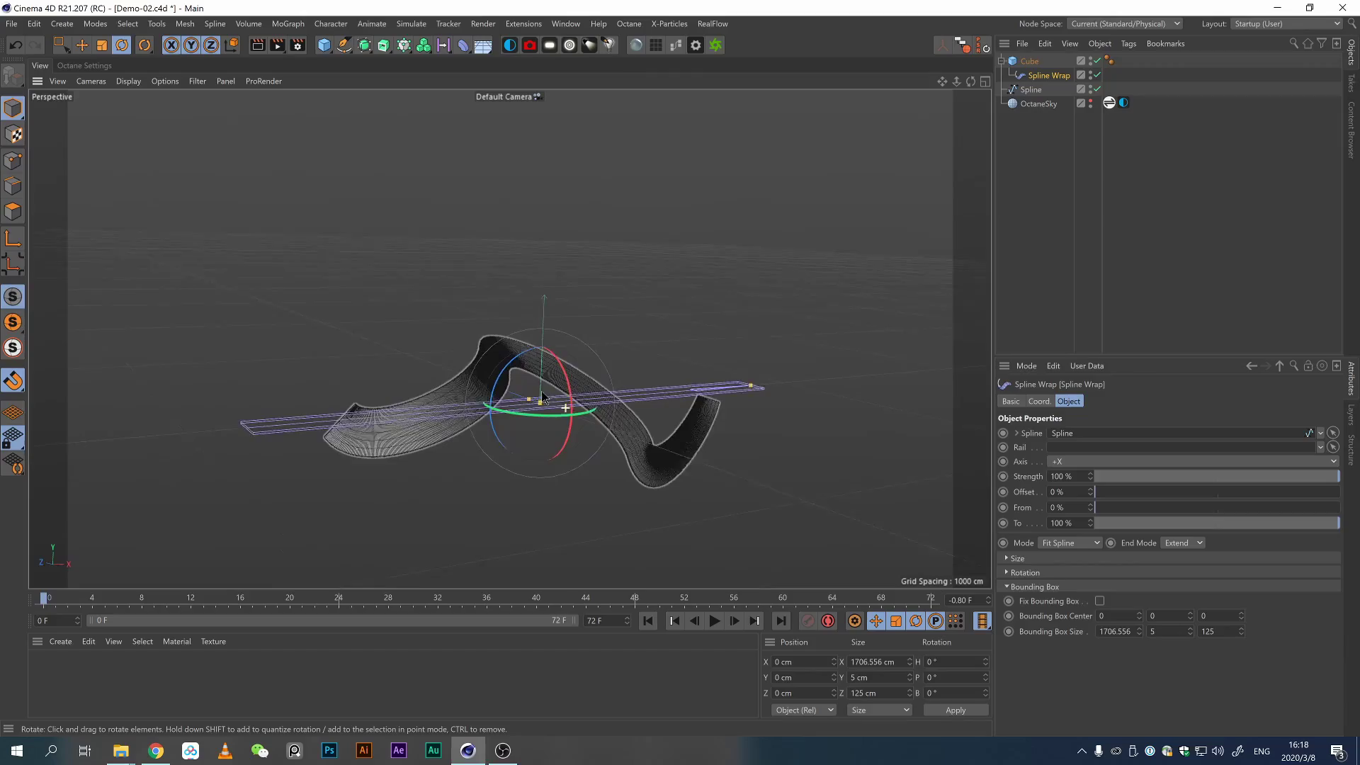
Examine the wrapped ribbon up close along with the cube's settings and the Spline Wrap's rotation options.
alt+right_drag(606, 398, 651, 372)
scroll(652, 376, up, 4)
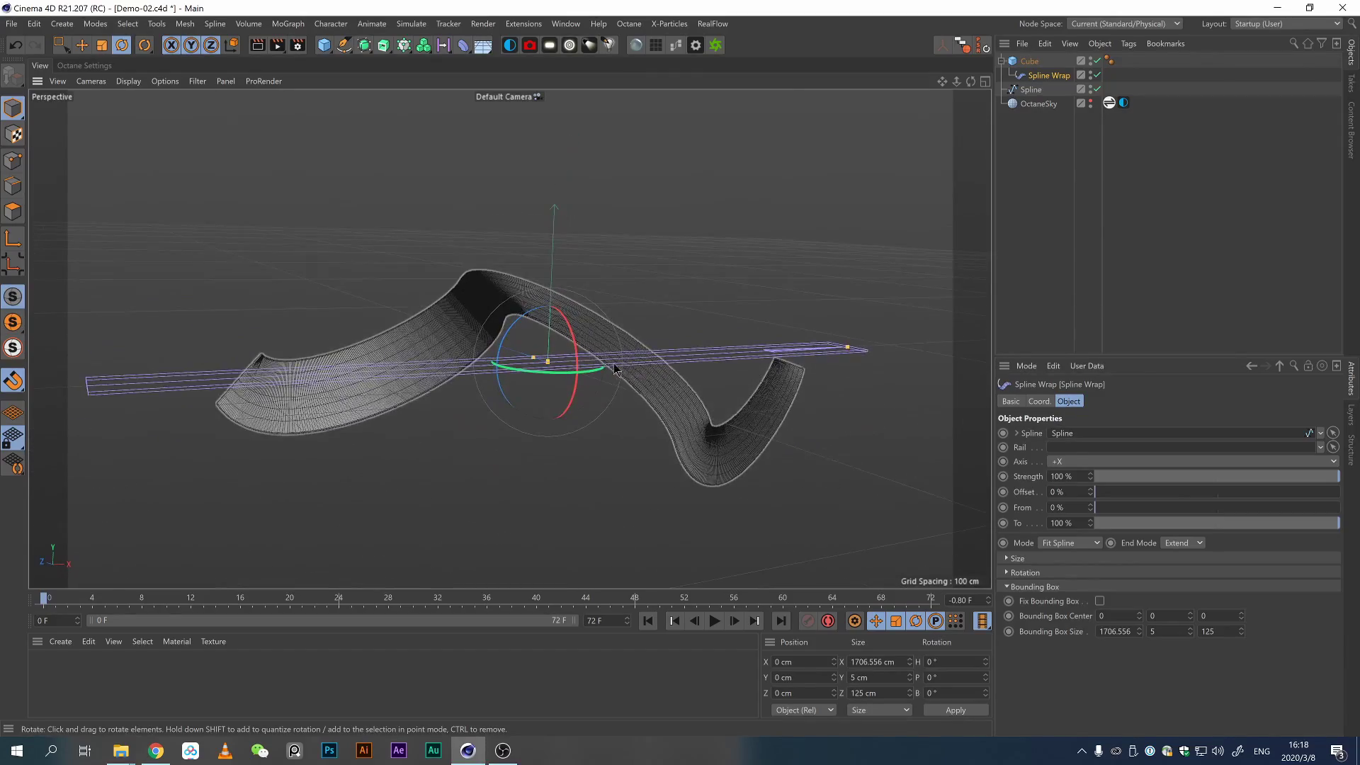
alt+drag(623, 410, 576, 367)
click(1096, 136)
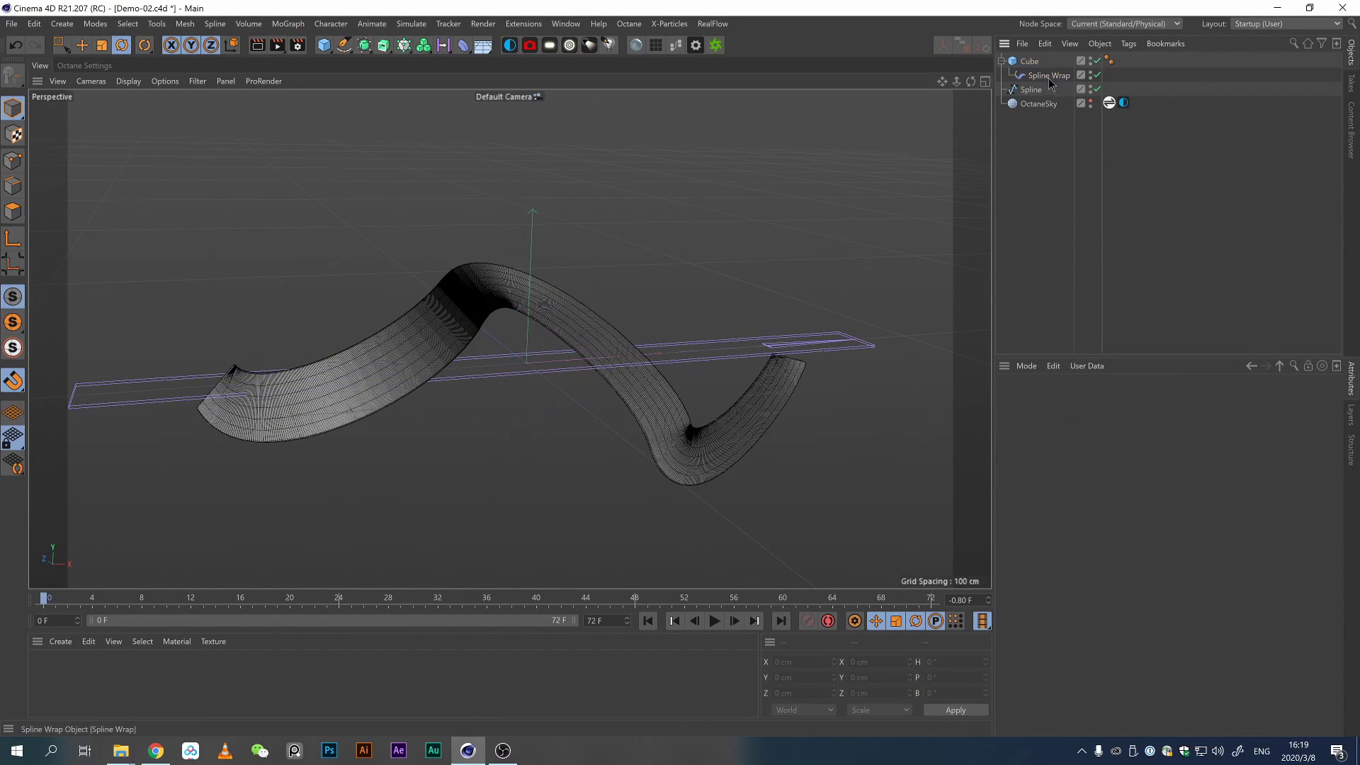
click(1033, 65)
click(1031, 63)
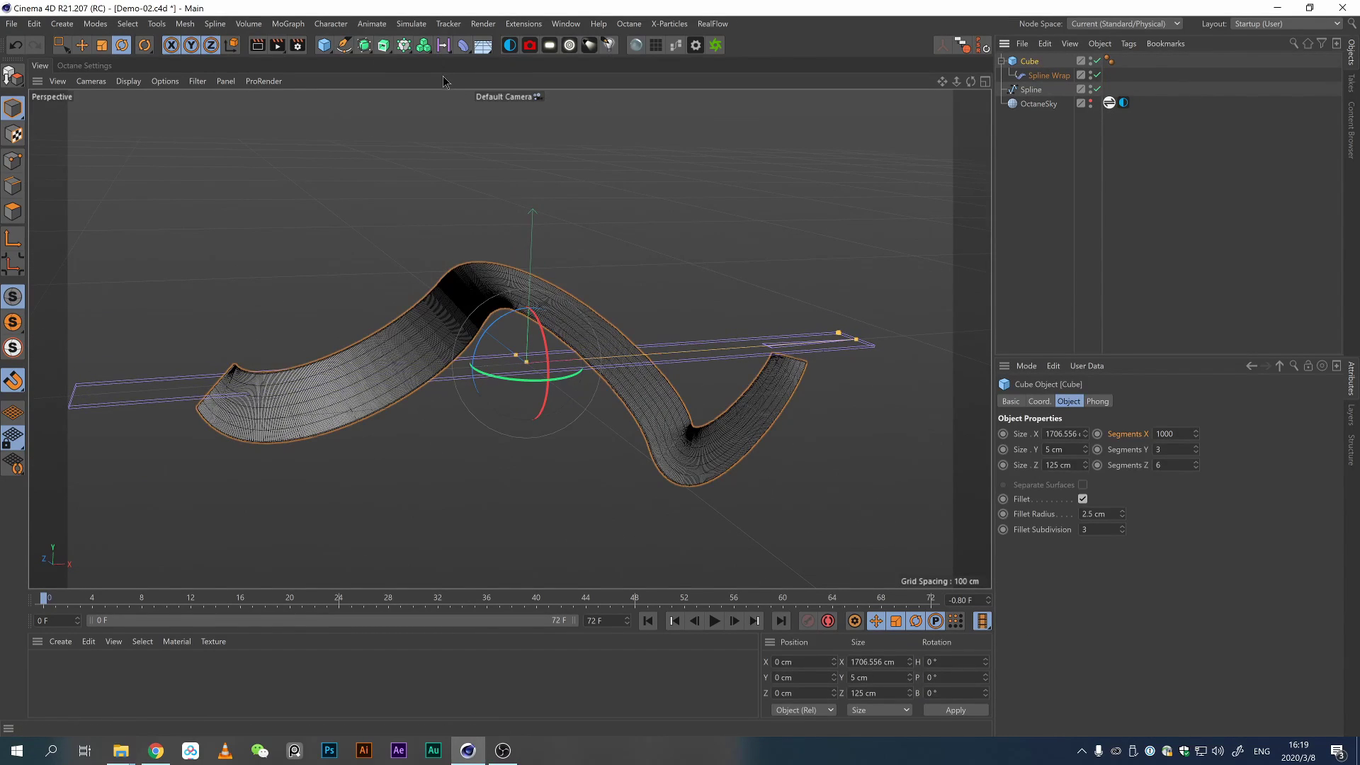
click(1041, 76)
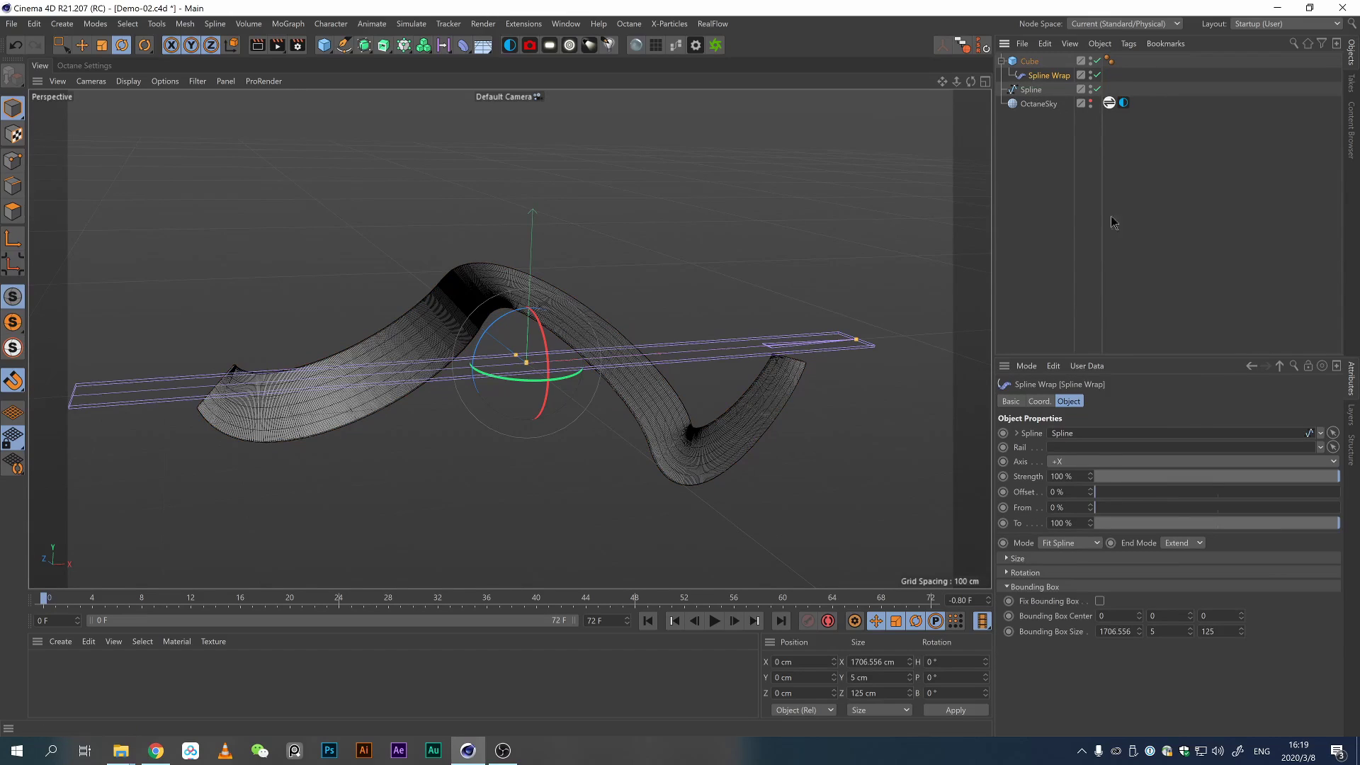
click(1023, 573)
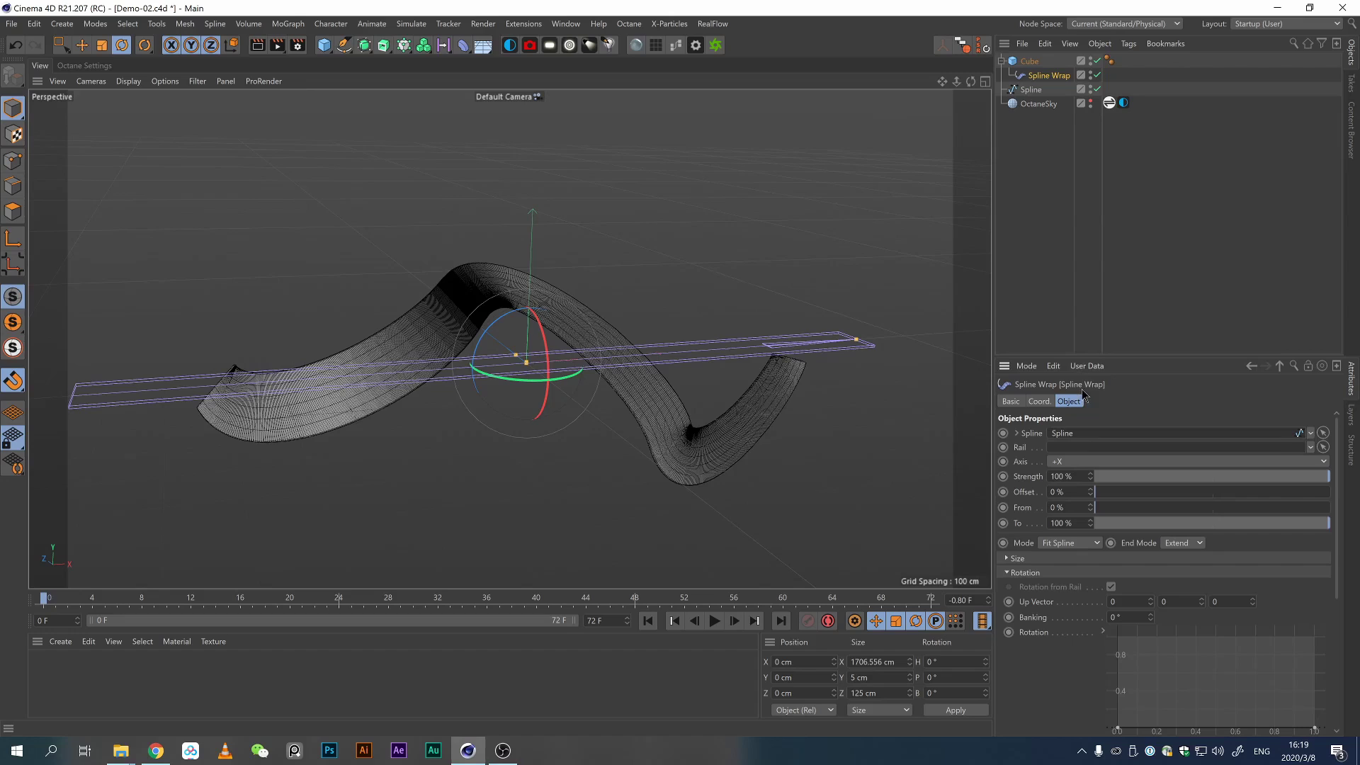
click(1021, 571)
click(1021, 571)
Try thinning the ribbon by bending the Spline Wrap's Size curve downward and lowering its end point to about 0.4.
click(1024, 558)
click(1104, 593)
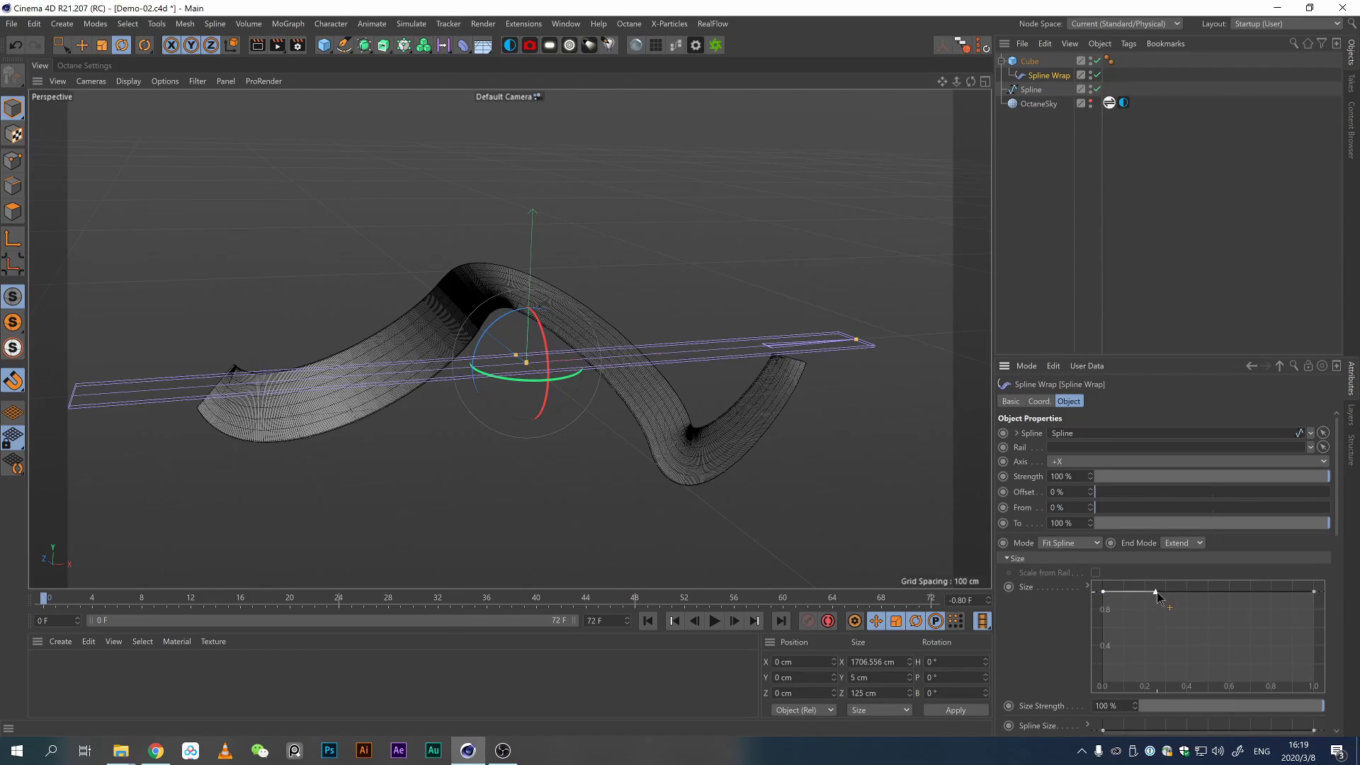
drag(1157, 597, 1105, 664)
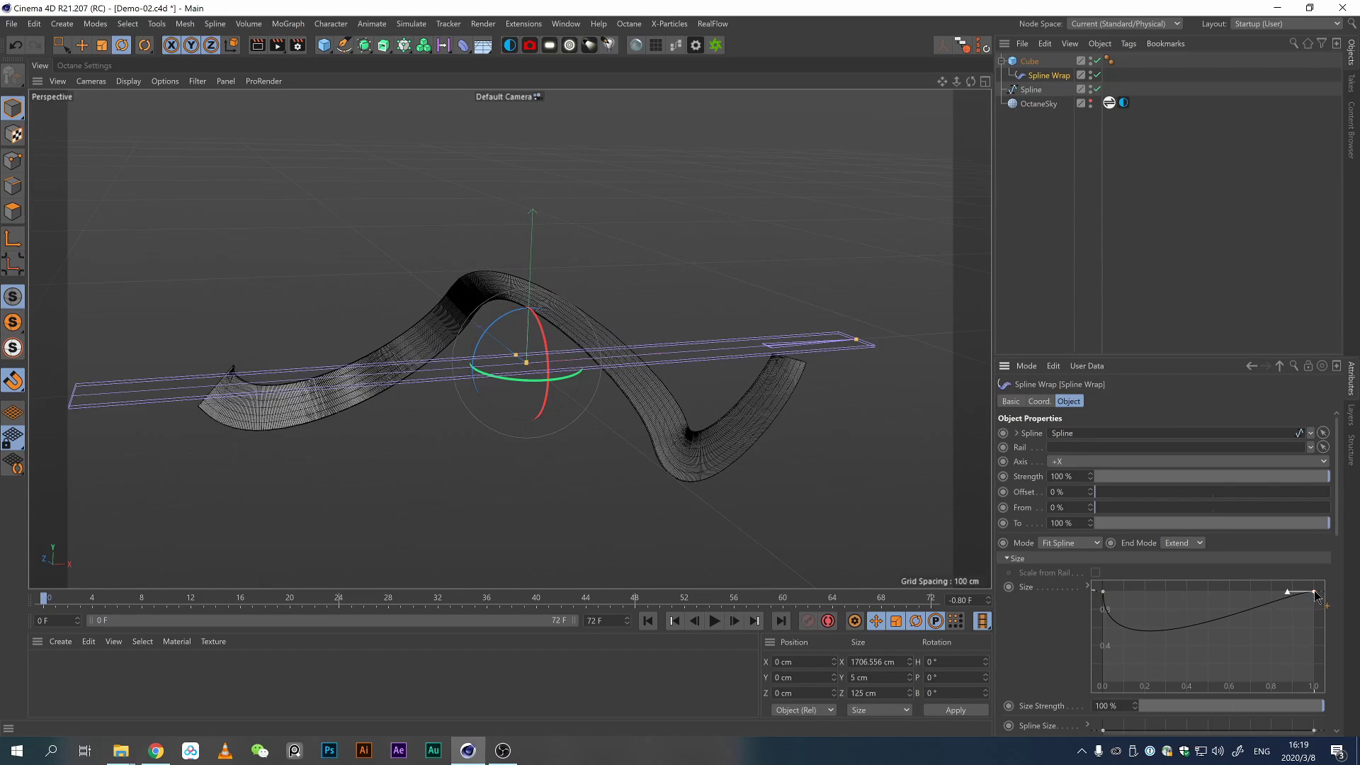
drag(1291, 599, 1228, 649)
drag(1315, 592, 1327, 649)
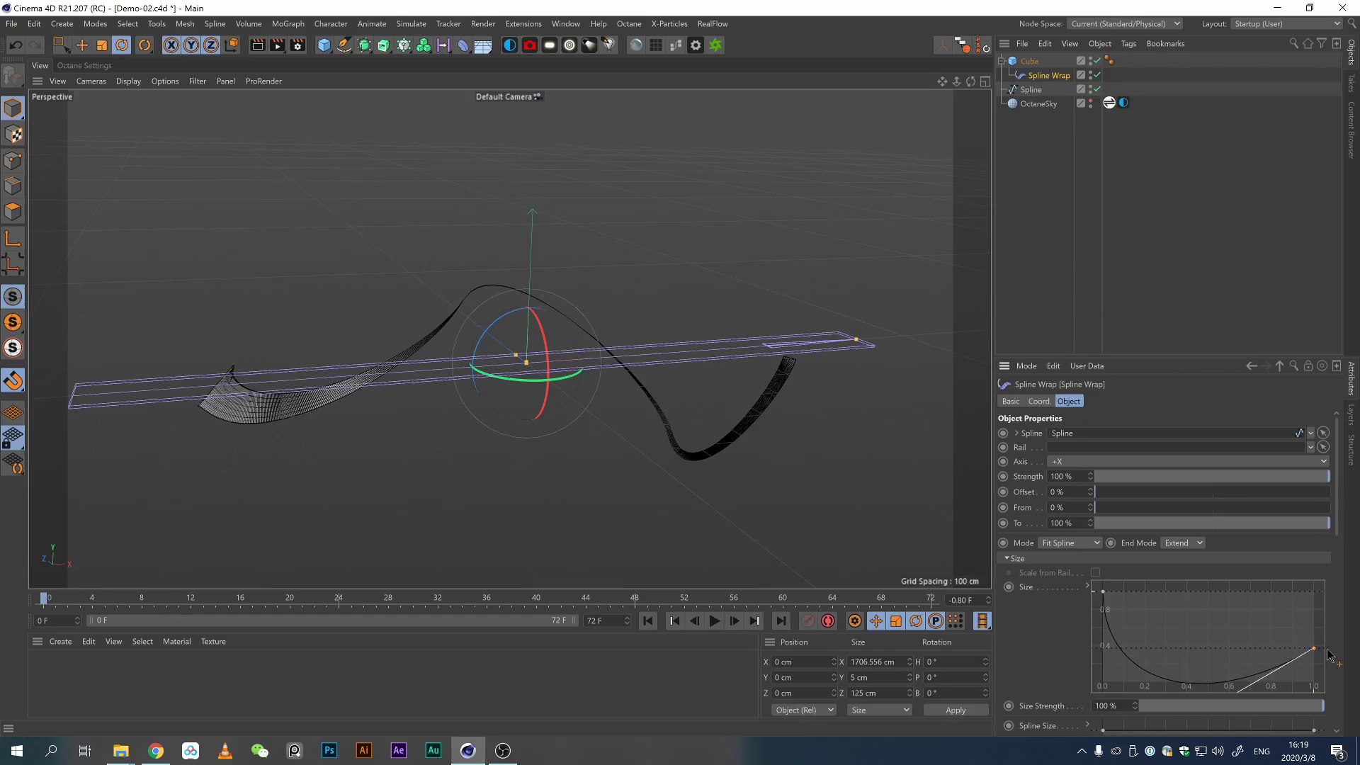
Try adjusting the end tangent of the Spline Wrap's Size curve so the ribbon tapers gently toward its end.
scroll(1234, 646, down, 3)
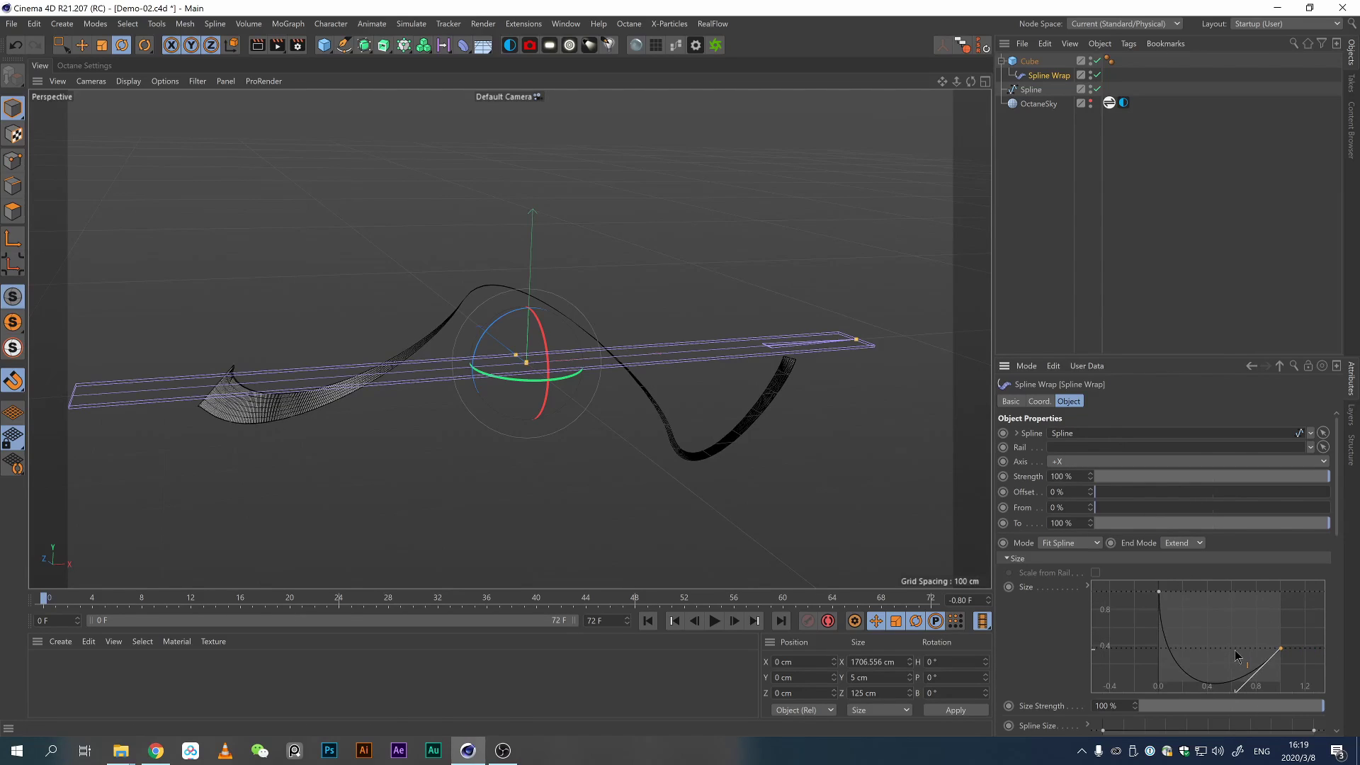
scroll(1234, 646, up, 5)
scroll(1234, 646, down, 3)
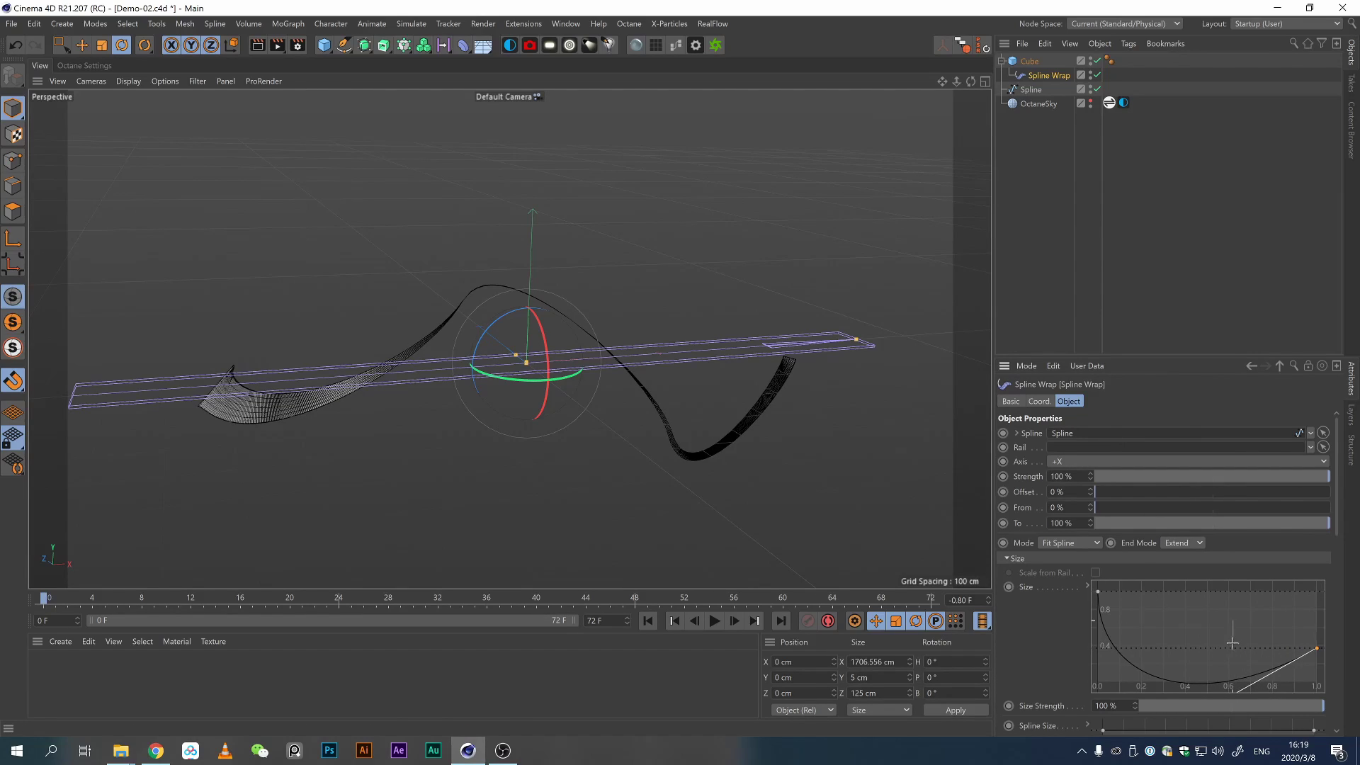
scroll(1220, 665, down, 1)
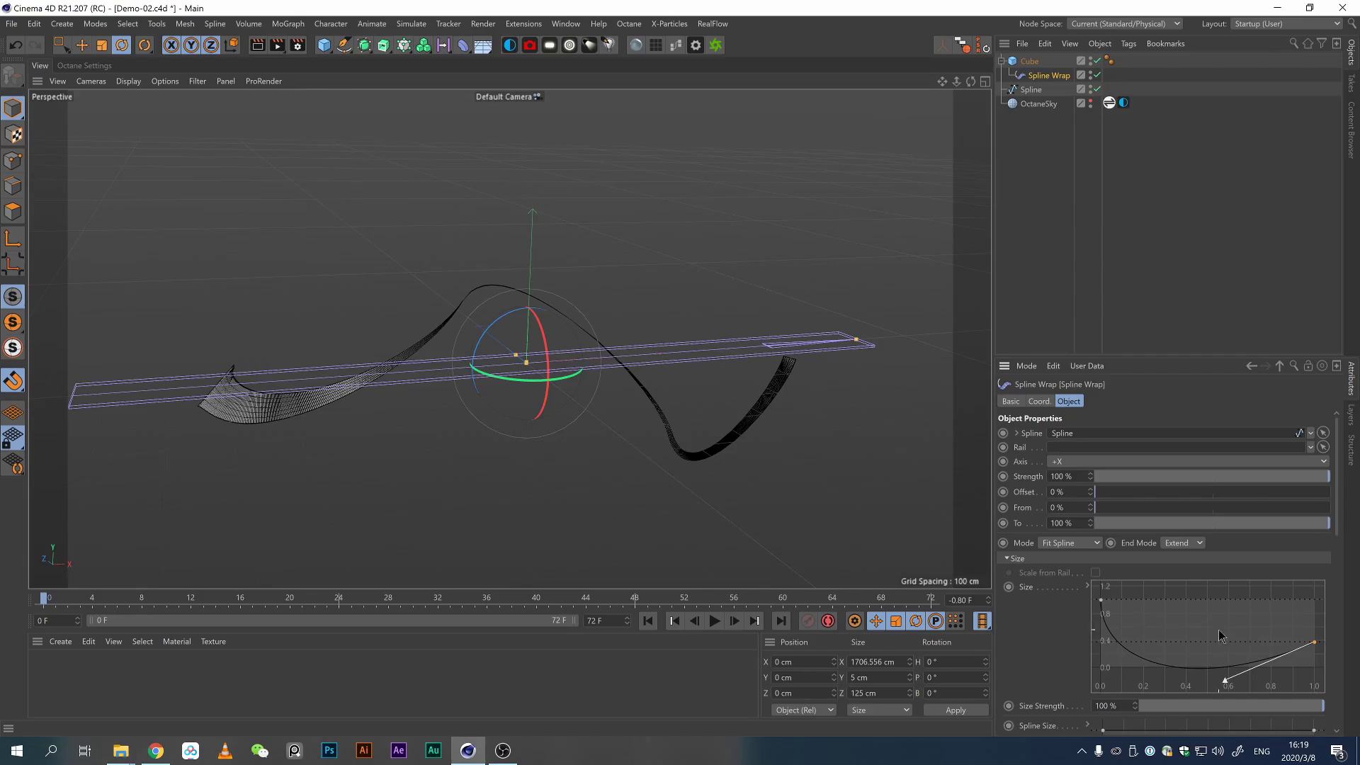
drag(1220, 665, 1283, 629)
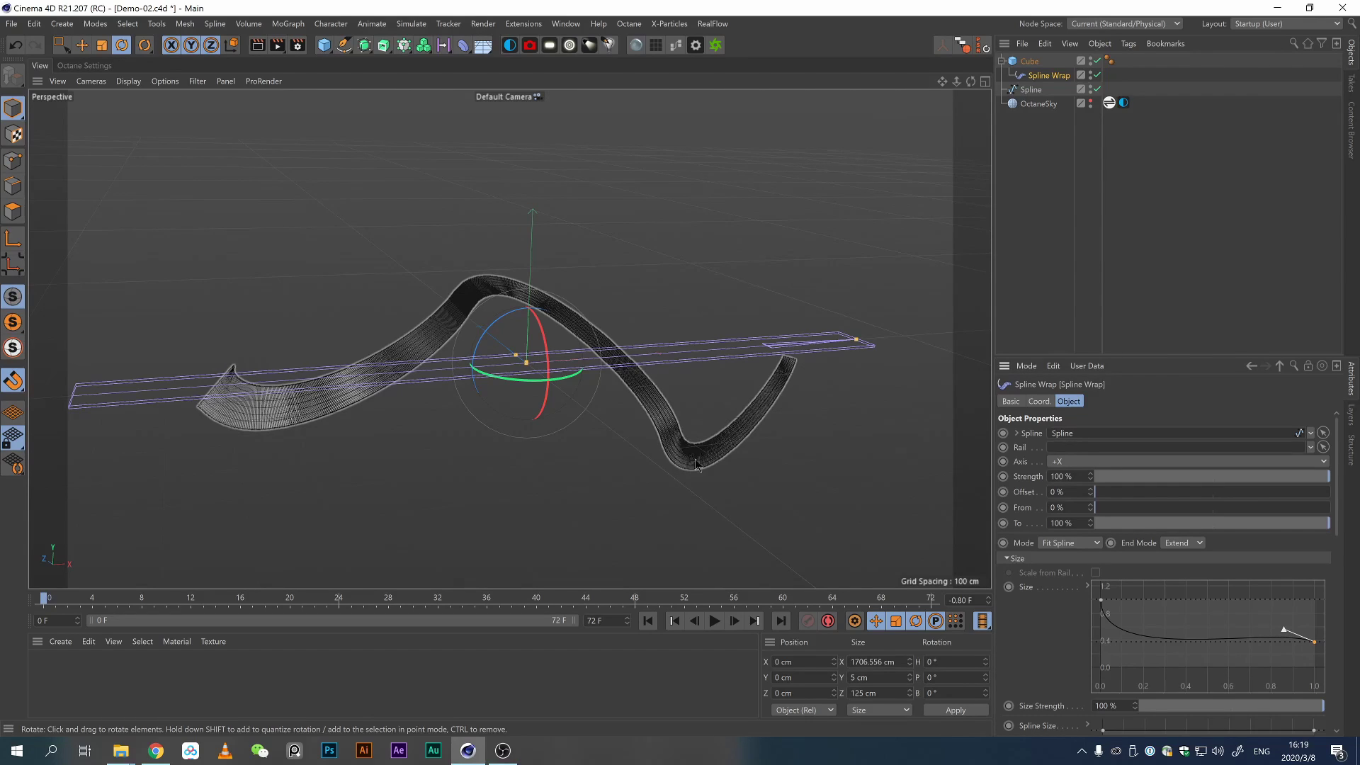
drag(1285, 629, 1270, 654)
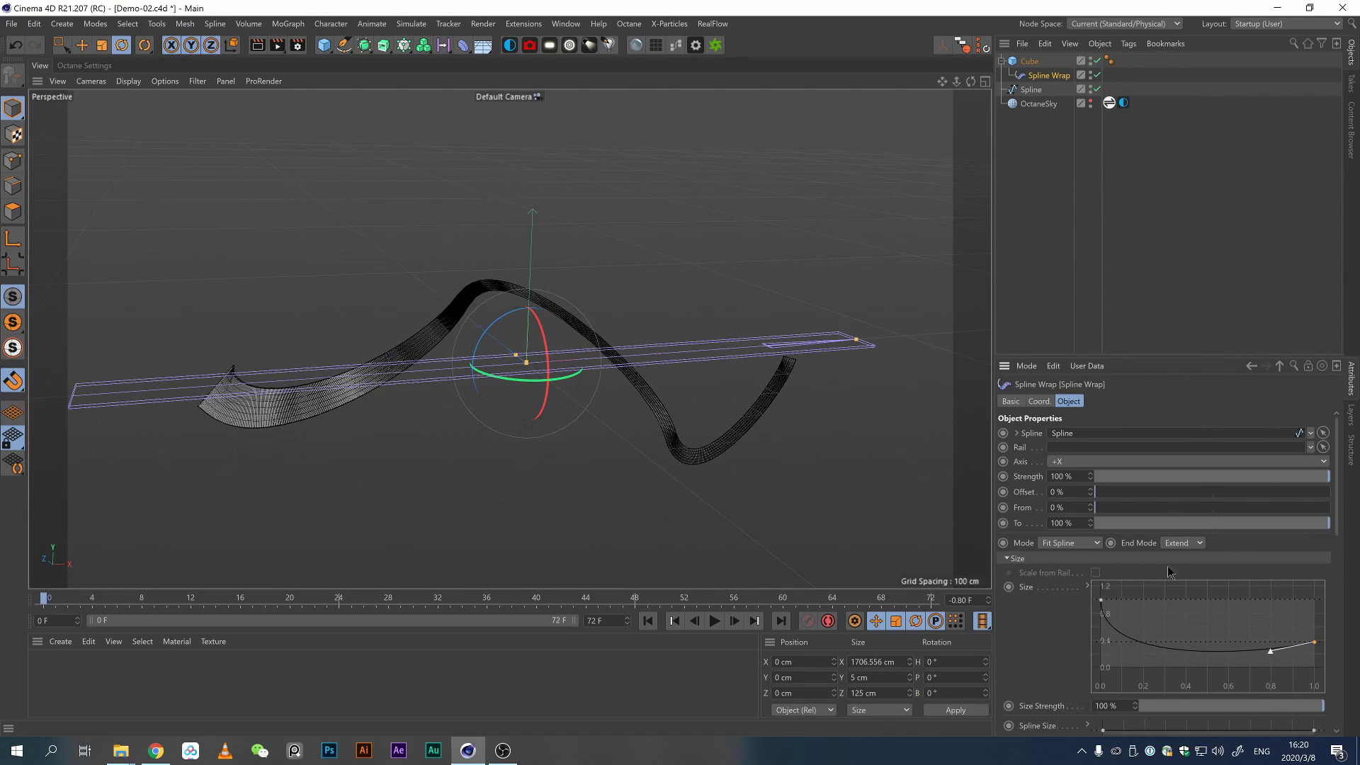
Reset the Spline Wrap's Size curve and raise its start point to 1.0 for a uniform ribbon width.
right_click(1174, 621)
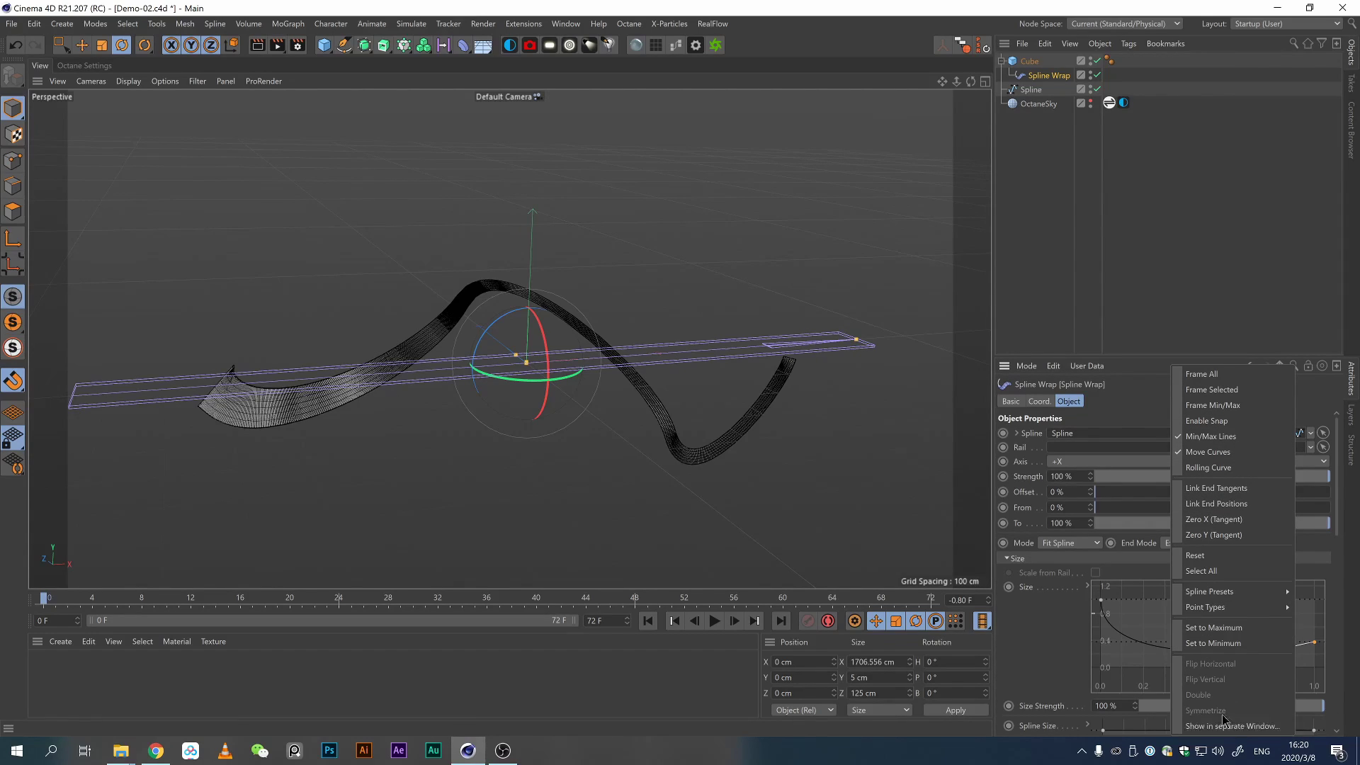
click(1226, 556)
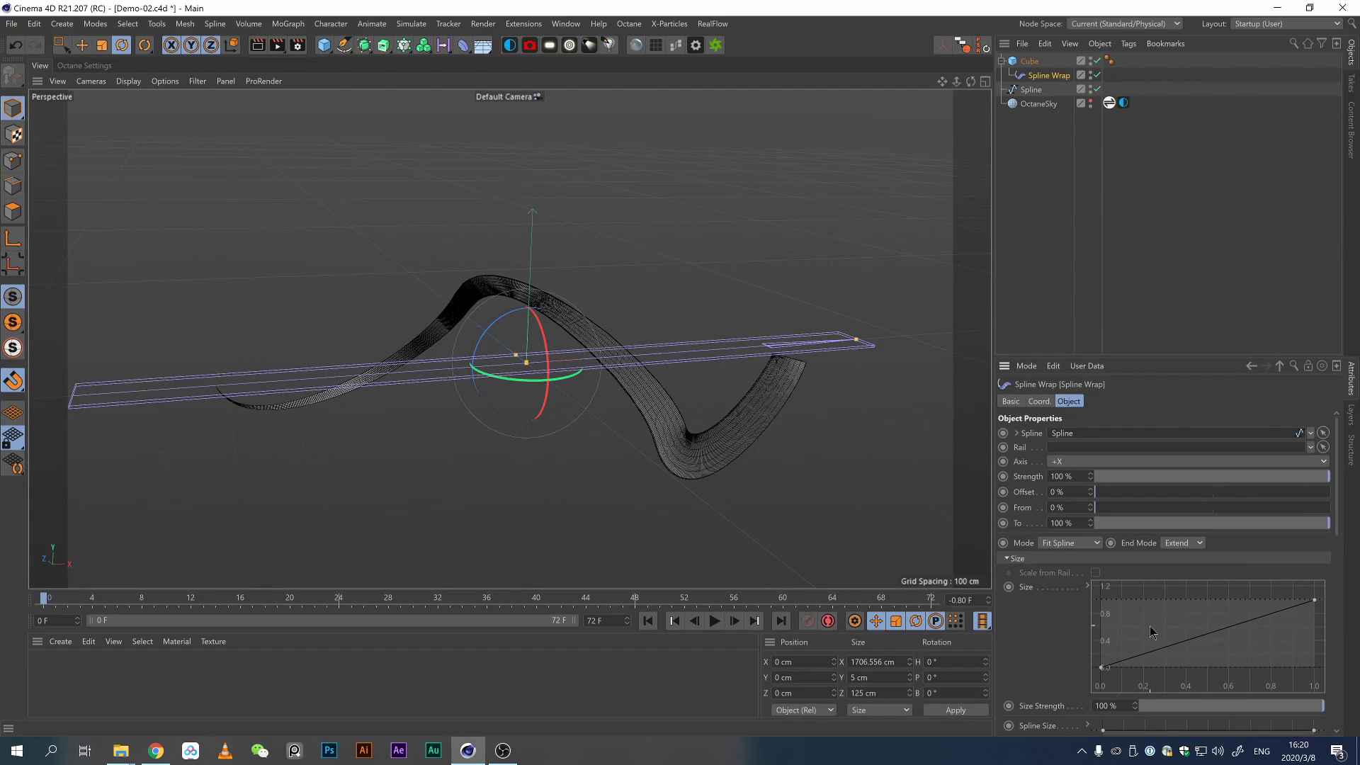
drag(1102, 669, 1091, 604)
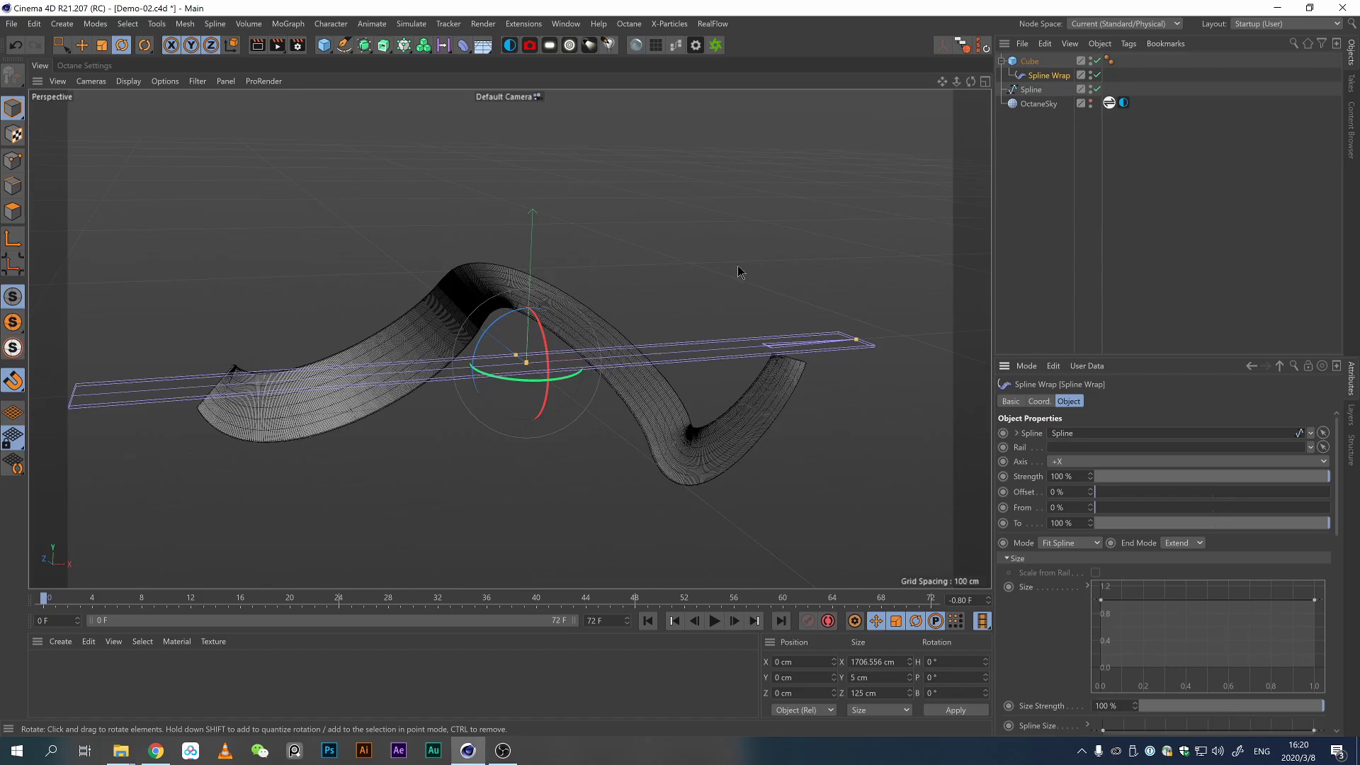
Add a Bulge deformer as a child of the cube, fitted to it, and disable the Spline Wrap deformer.
click(1030, 61)
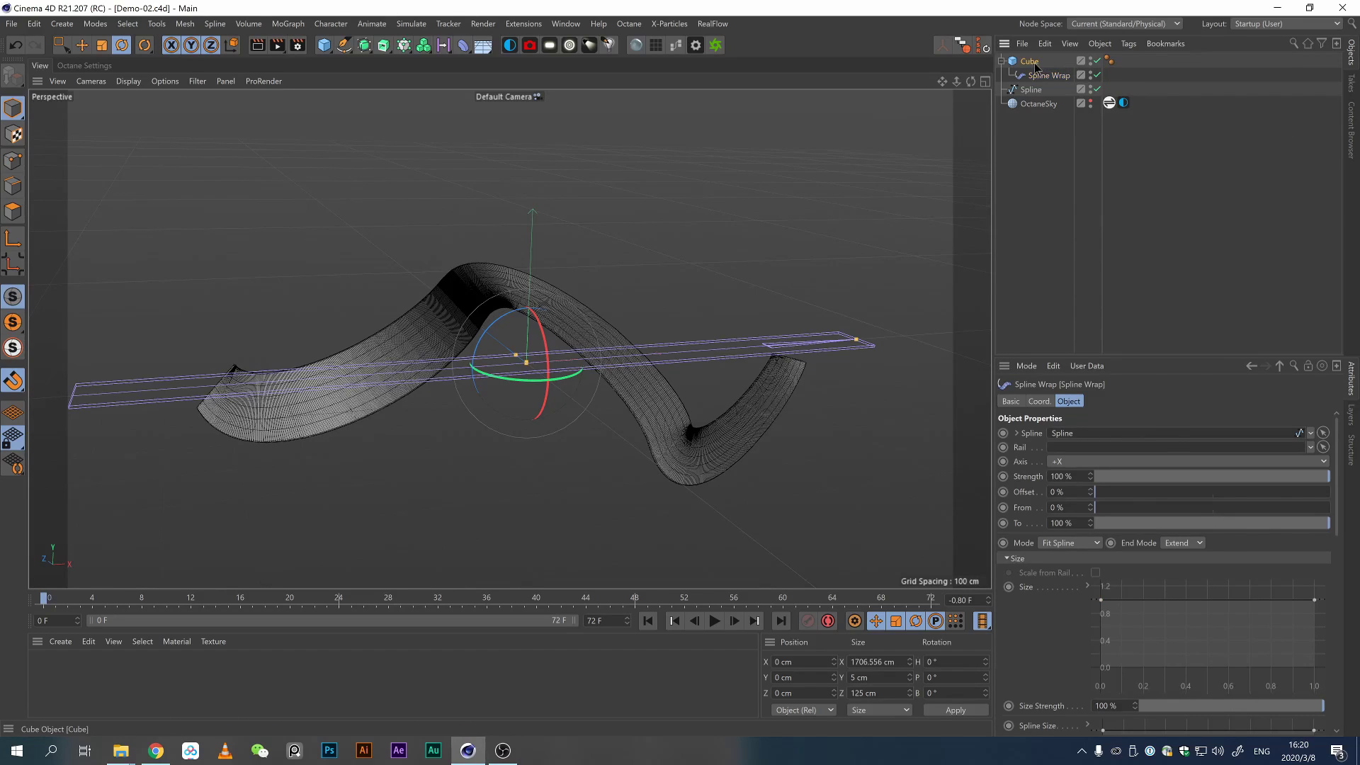
click(463, 44)
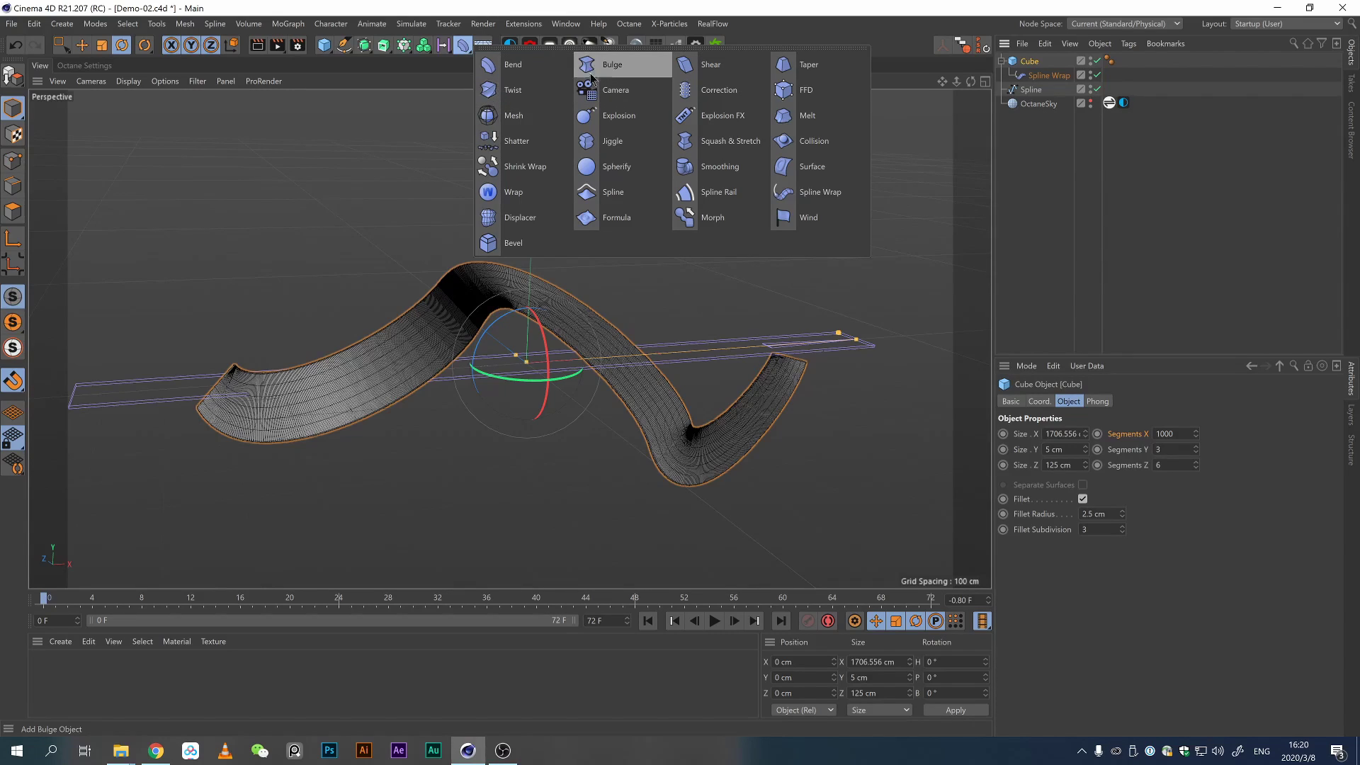
shift+click(613, 65)
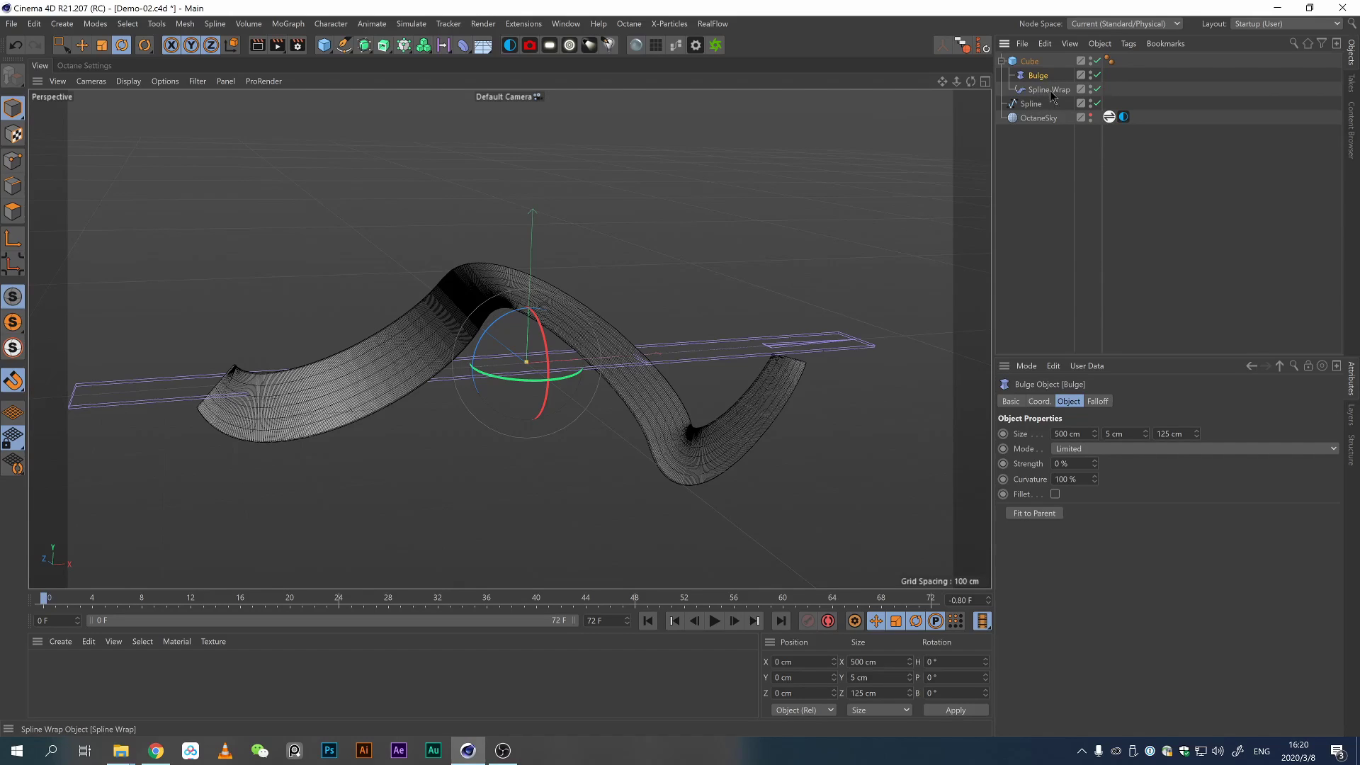
click(1098, 89)
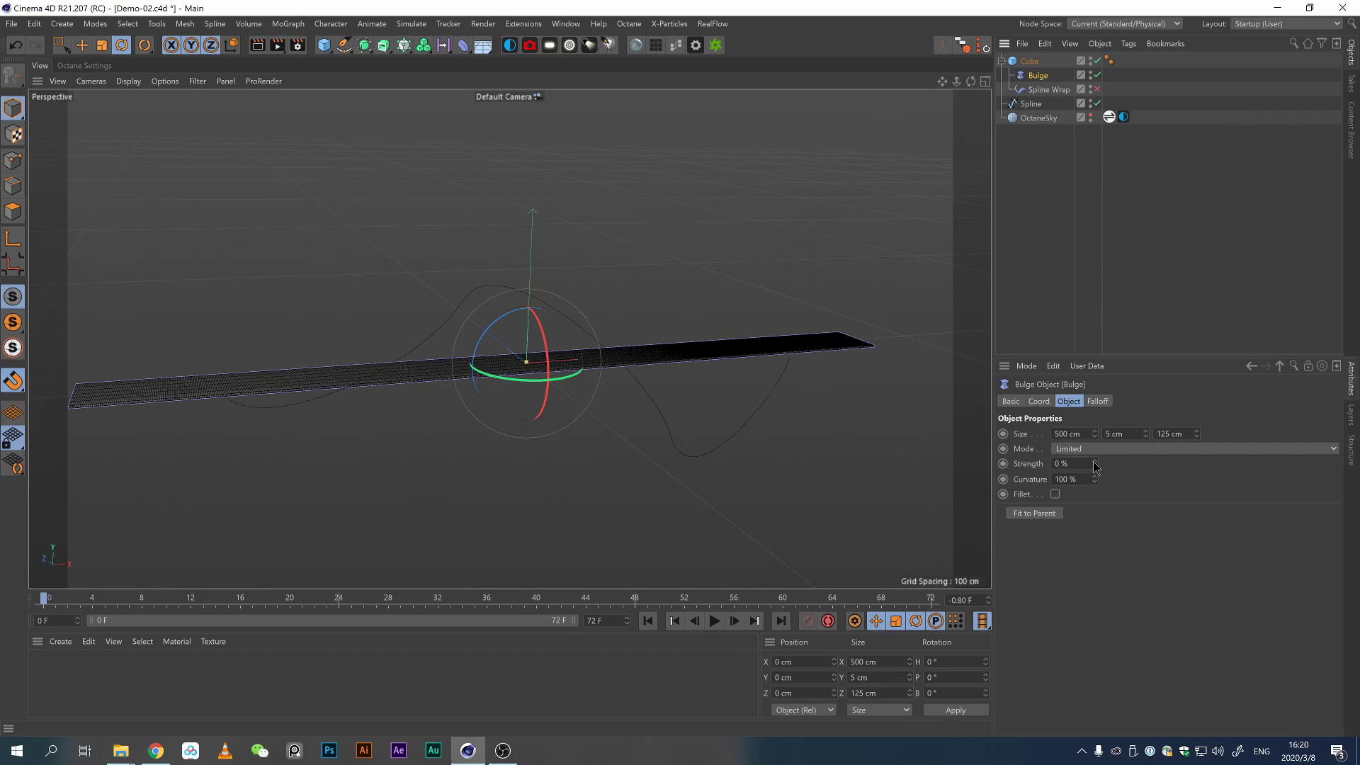
Set the Bulge deformer's strength to about -37 % and rotate it 90° in bank.
mouse_move(1095, 466)
mouse_down()
mouse_move(1095, 524)
mouse_move(1095, 492)
mouse_up()
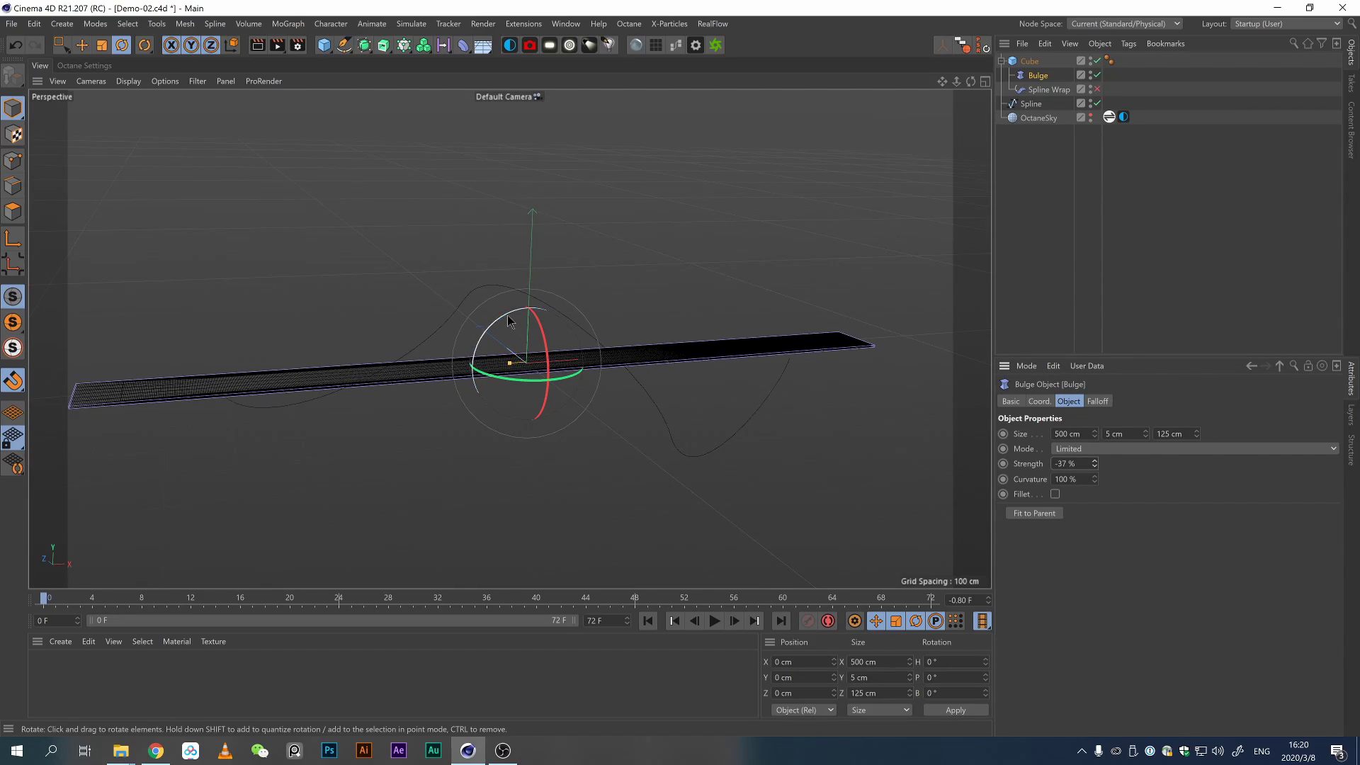
drag(511, 313, 606, 323)
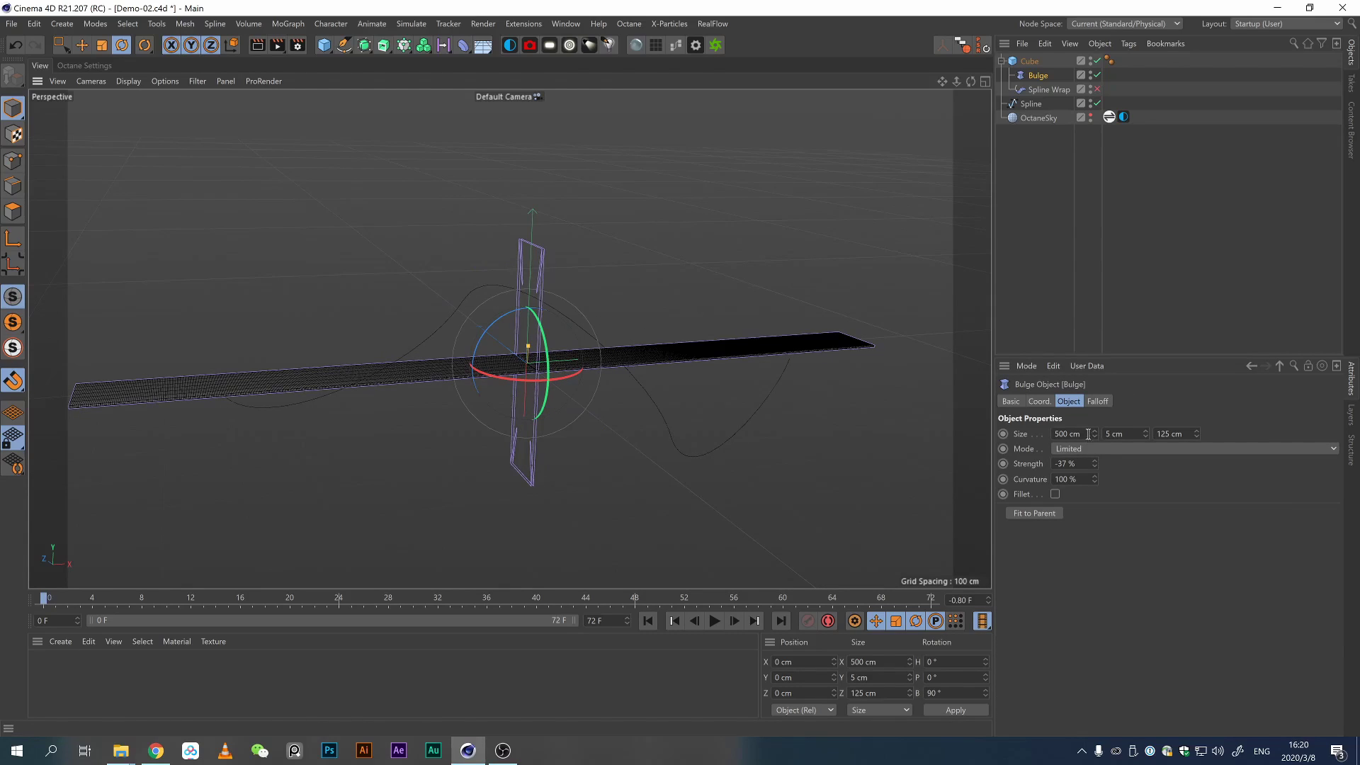
Set the Bulge deformer's size to 150 cm by 250 cm by 150 cm.
drag(1089, 433, 965, 417)
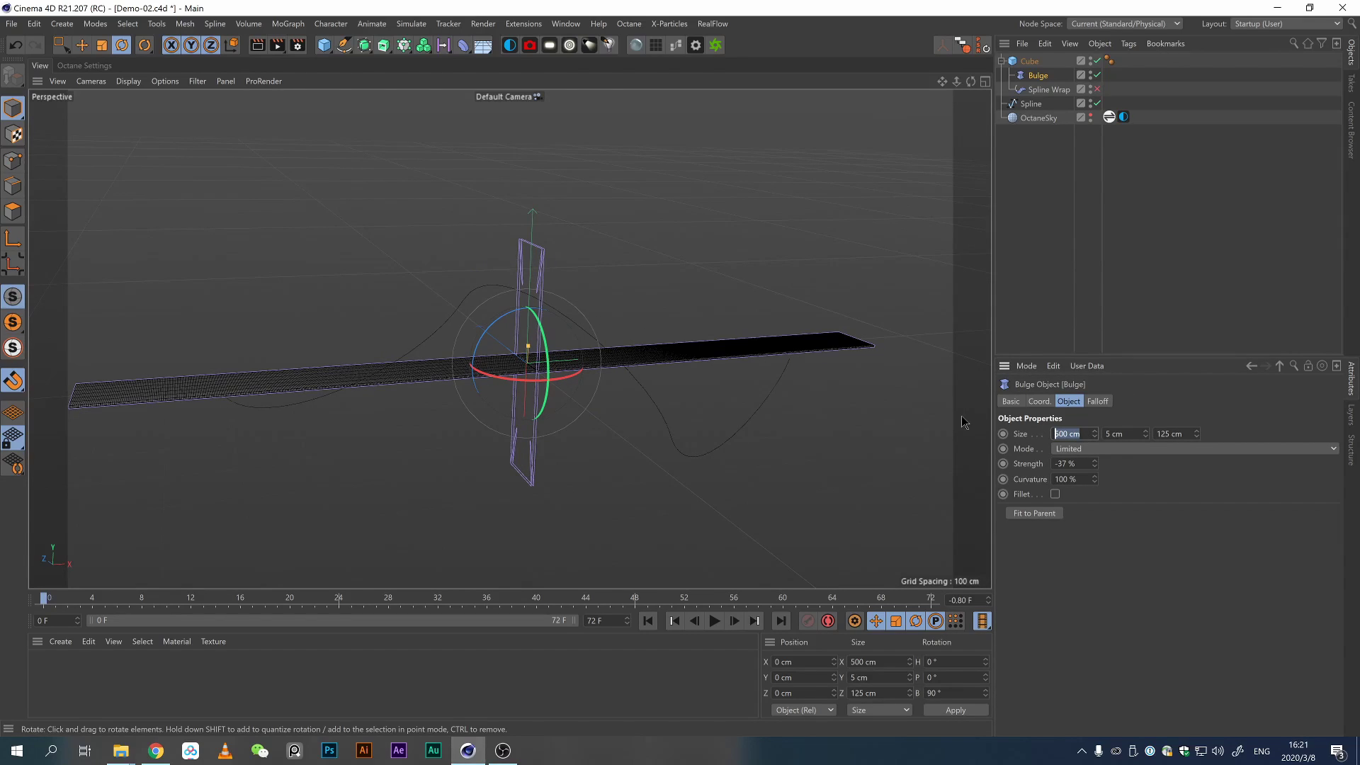
text(150)
key(Tab)
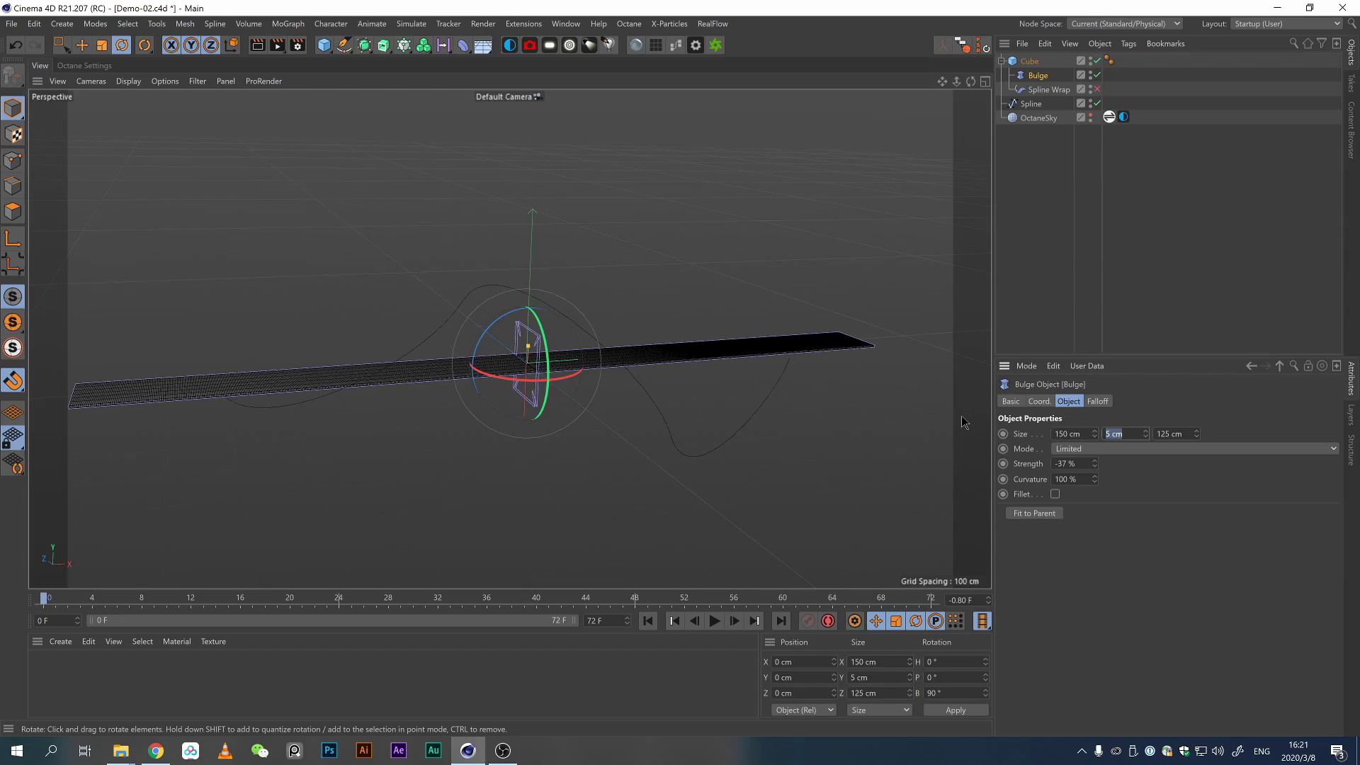
text(250)
key(Tab)
text(150)
key(Tab)
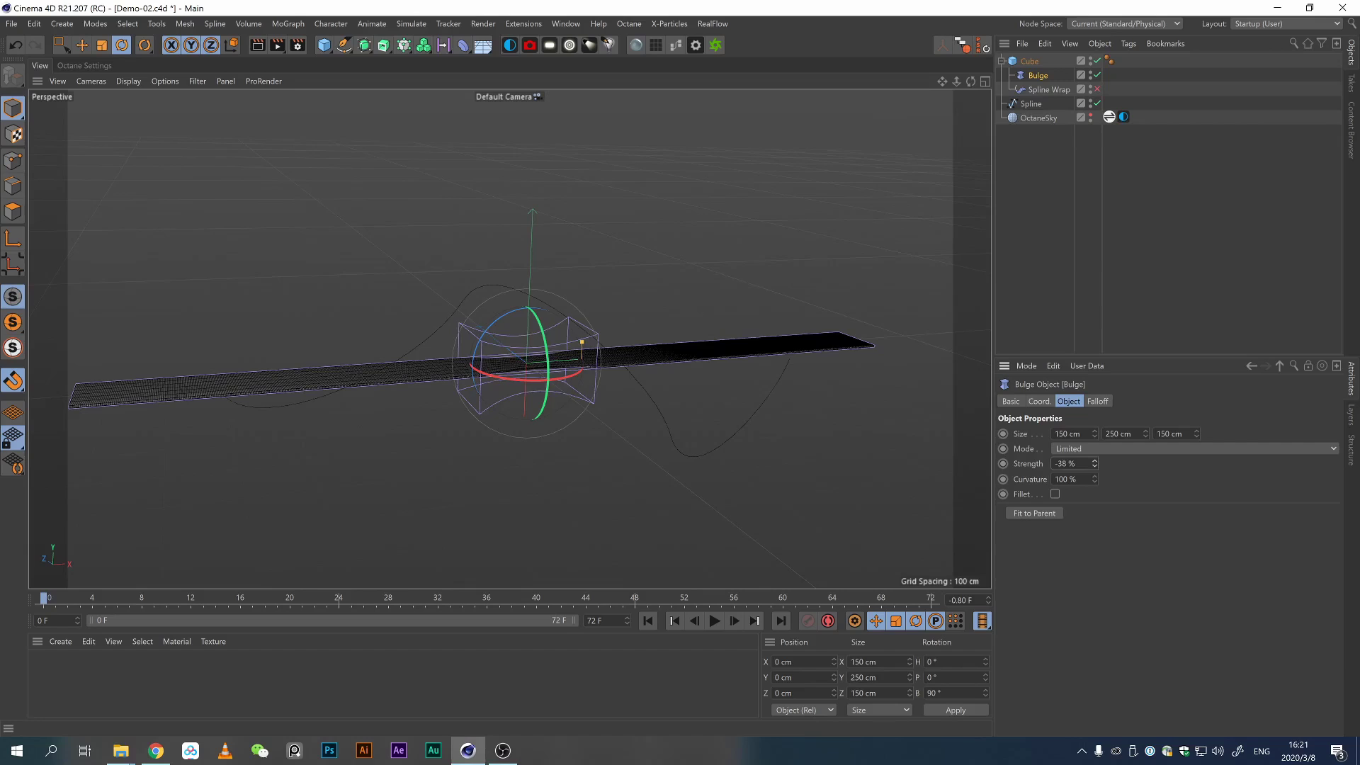
Pinch the strip's middle by adjusting the Bulge strength to about -49.6 %, and enable the deformer's fillet.
mouse_move(1095, 464)
mouse_down()
mouse_move(1095, 405)
mouse_move(1095, 488)
mouse_move(1095, 450)
mouse_up()
alt+drag(496, 358, 482, 464)
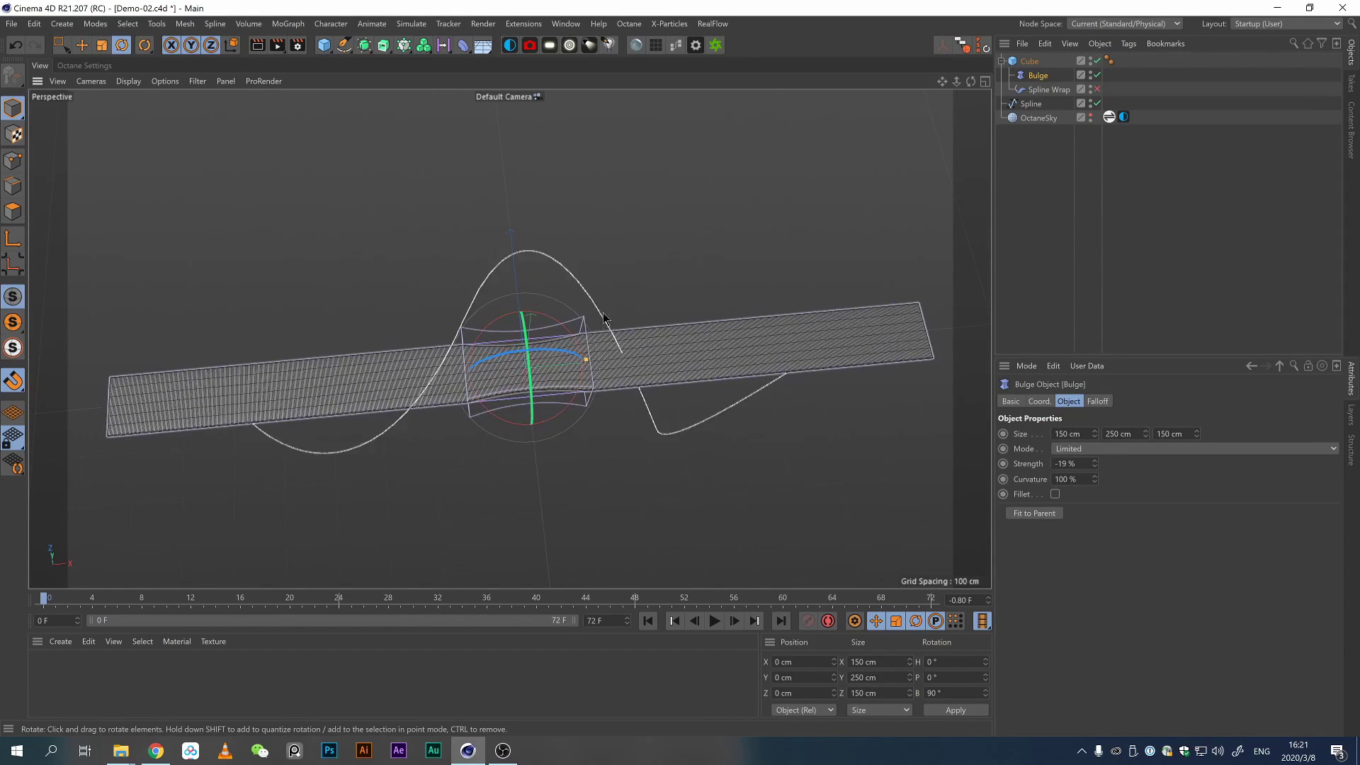
drag(586, 349, 590, 355)
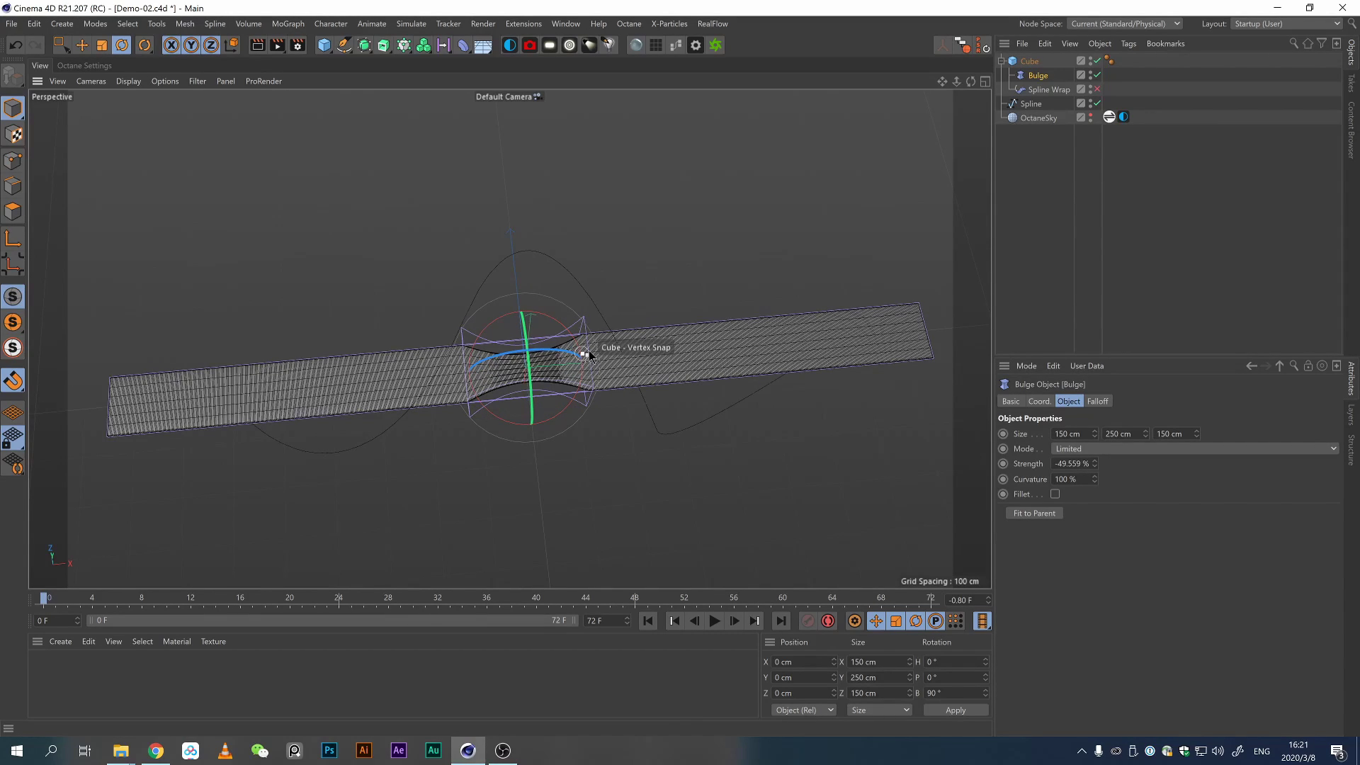
alt+drag(589, 353, 575, 381)
click(1055, 494)
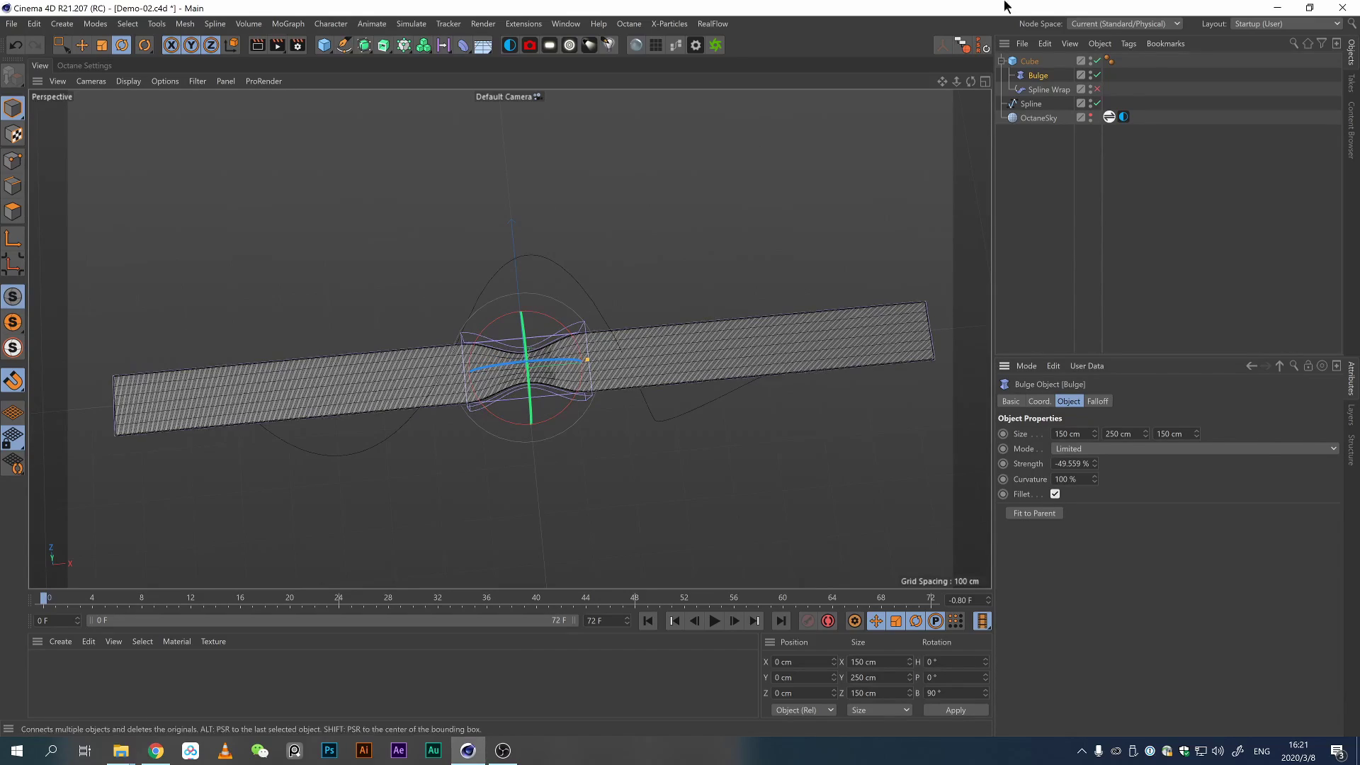
Re-enable the Spline Wrap deformer and clear the object selection to check the ribbon's shape.
click(1097, 90)
click(804, 404)
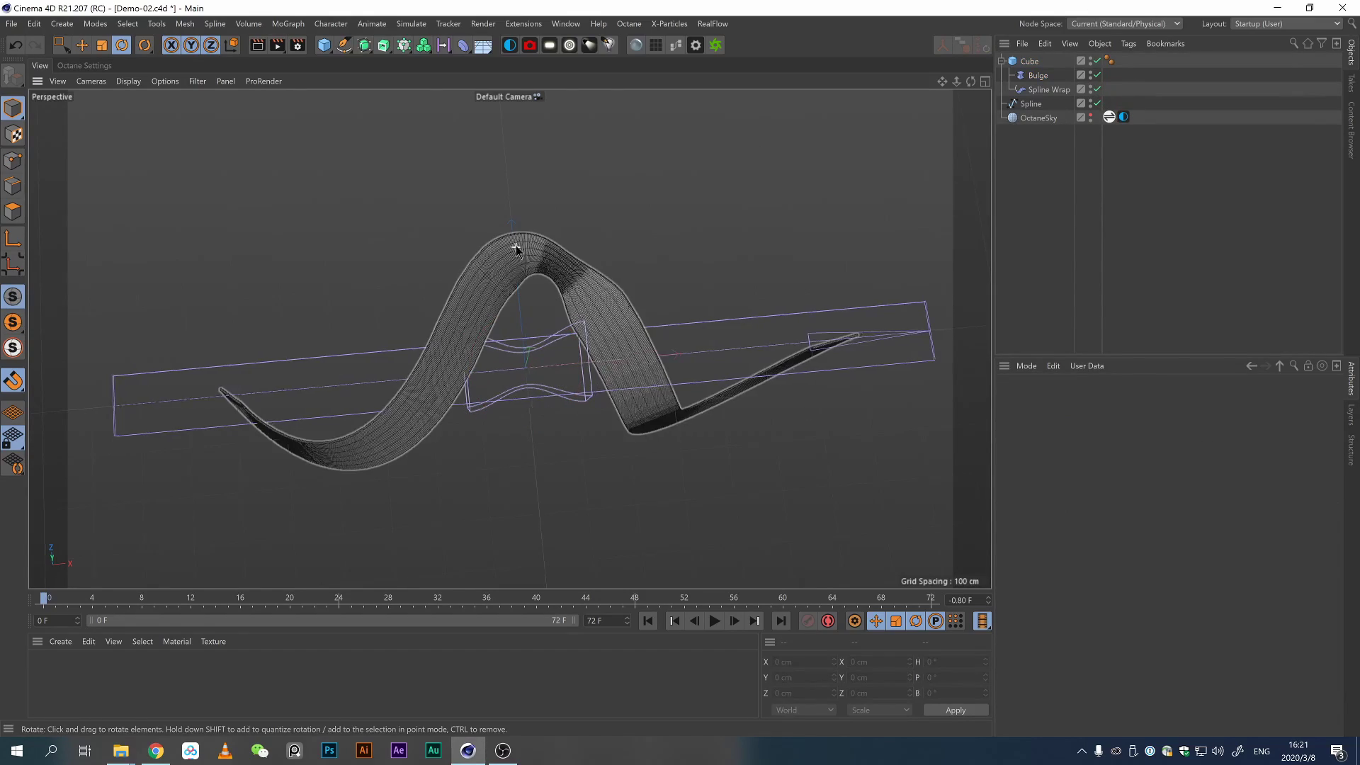
alt+drag(516, 247, 547, 292)
mouse_move(545, 293)
alt+right_down()
mouse_move(623, 244)
mouse_move(658, 252)
mouse_move(555, 291)
alt+right_up()
alt+drag(555, 290, 569, 180)
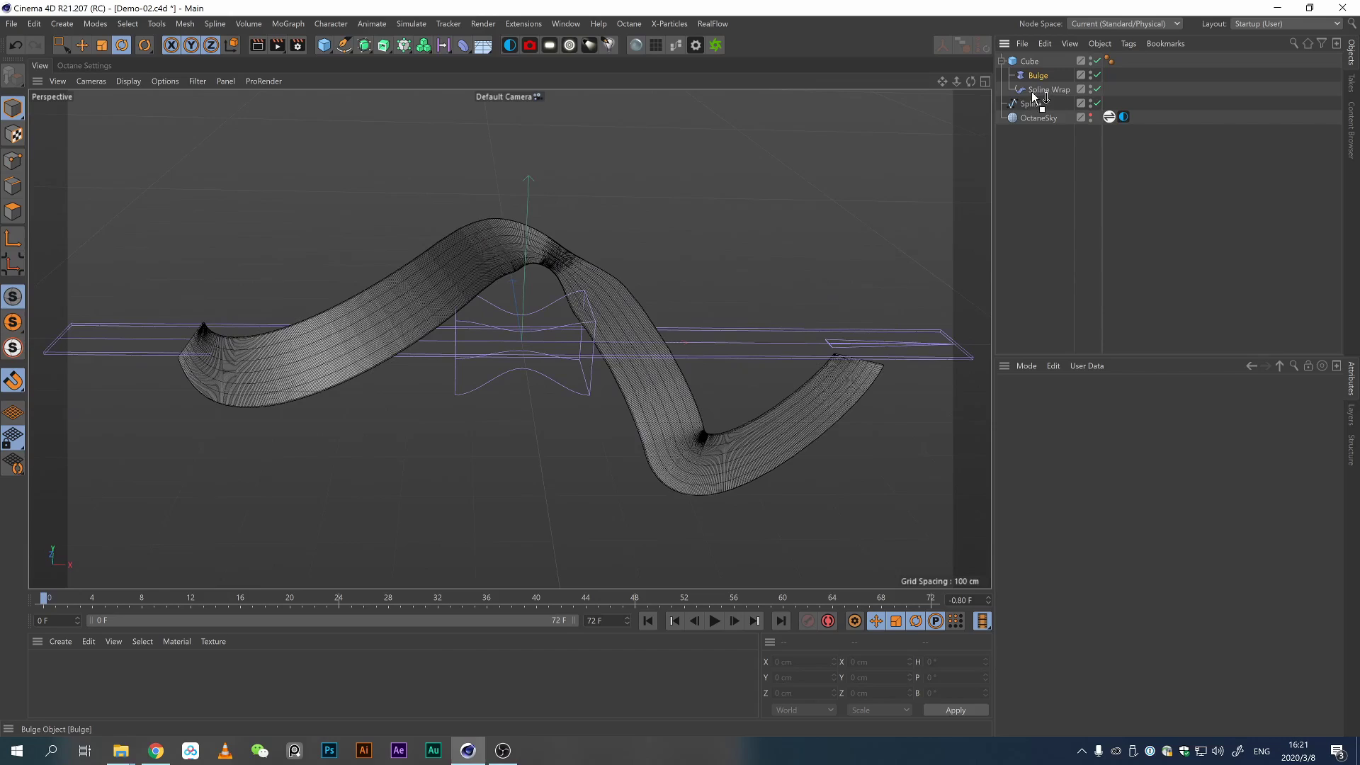
Place the Bulge deformer below Spline Wrap in the cube's hierarchy and move it to about -42 cm in X.
drag(1033, 98, 1033, 93)
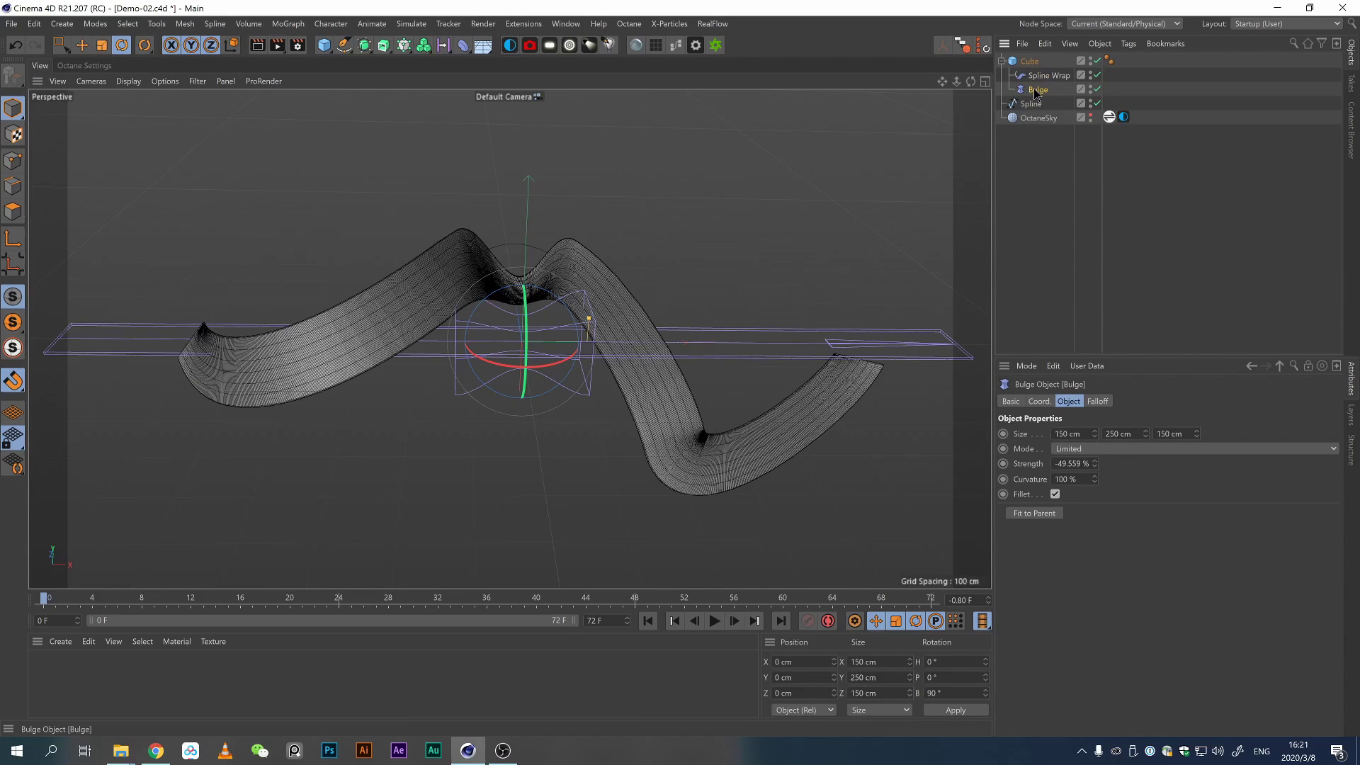
key(e)
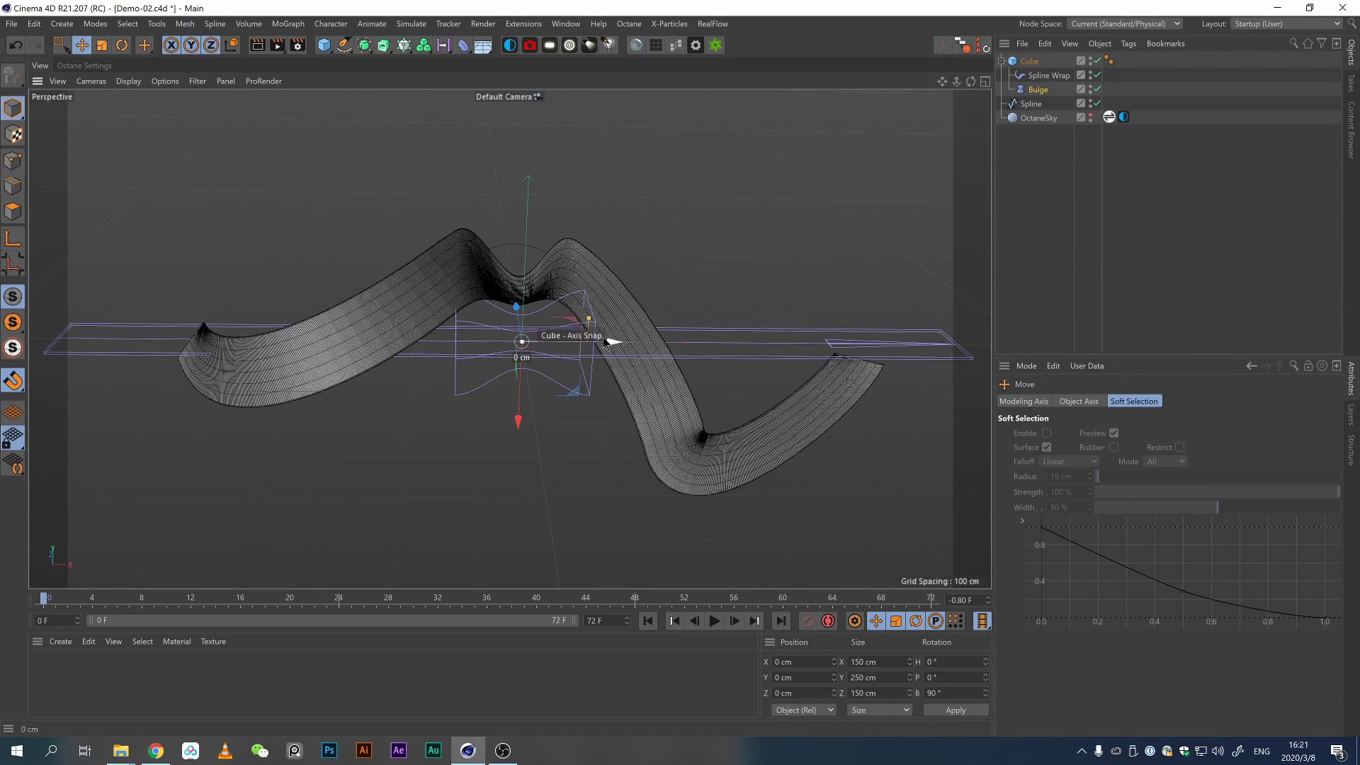
drag(606, 342, 417, 358)
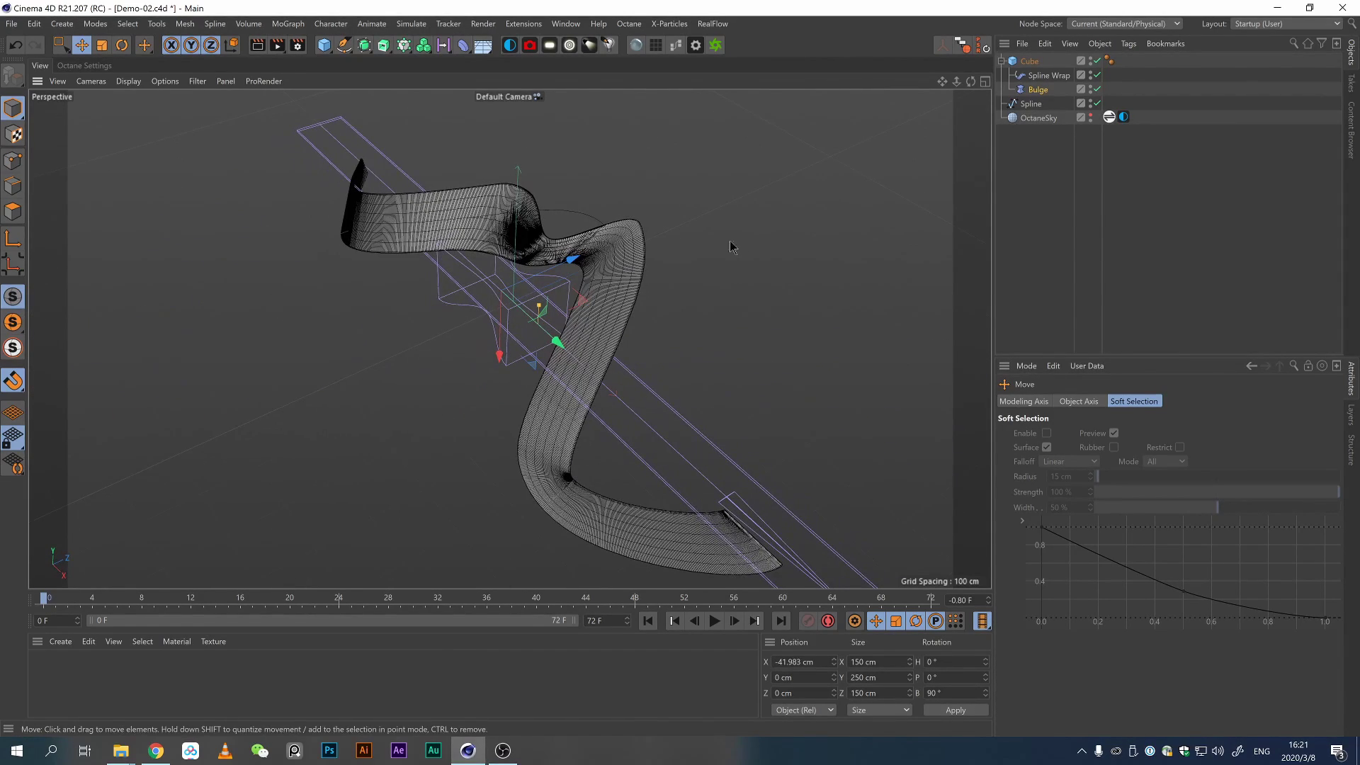
Adjust the Bulge deformer's strength to about -40.8 %.
click(1038, 77)
click(1029, 62)
click(1035, 77)
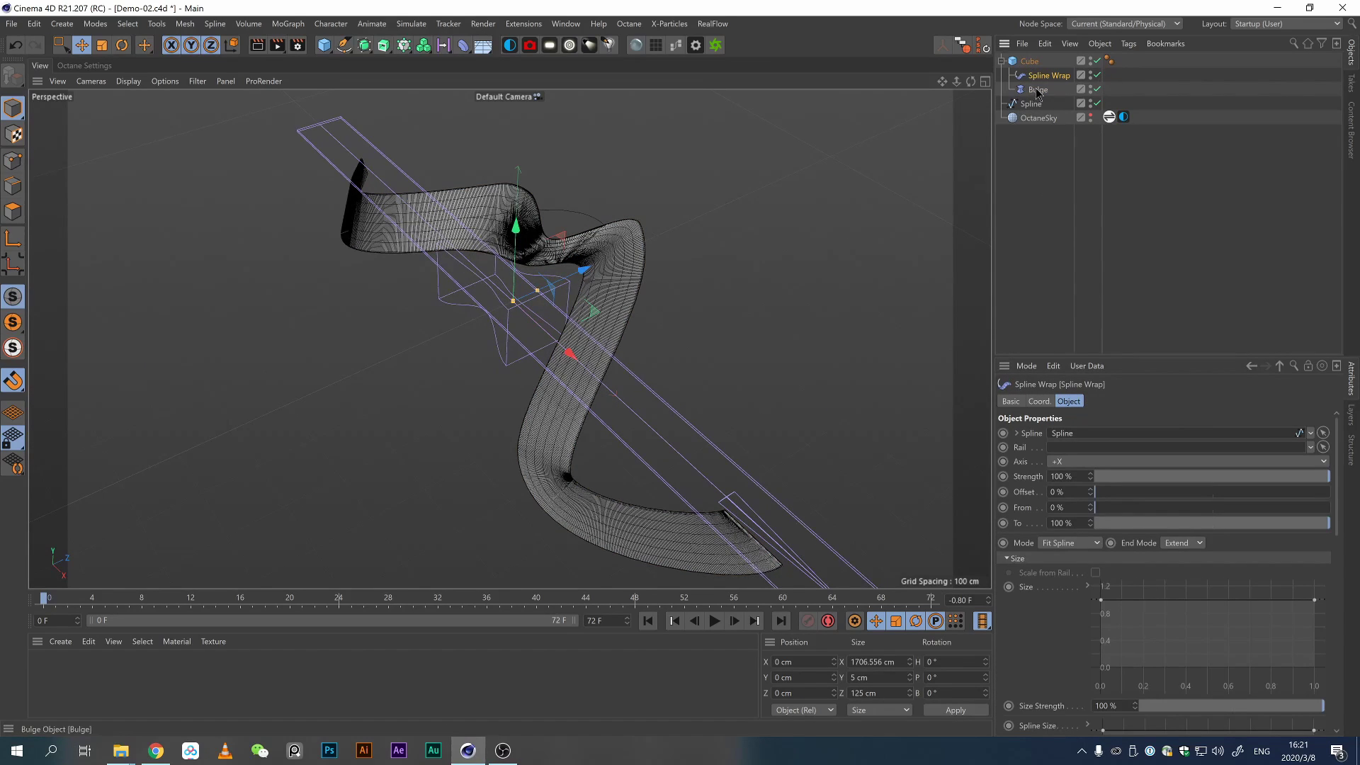
click(532, 309)
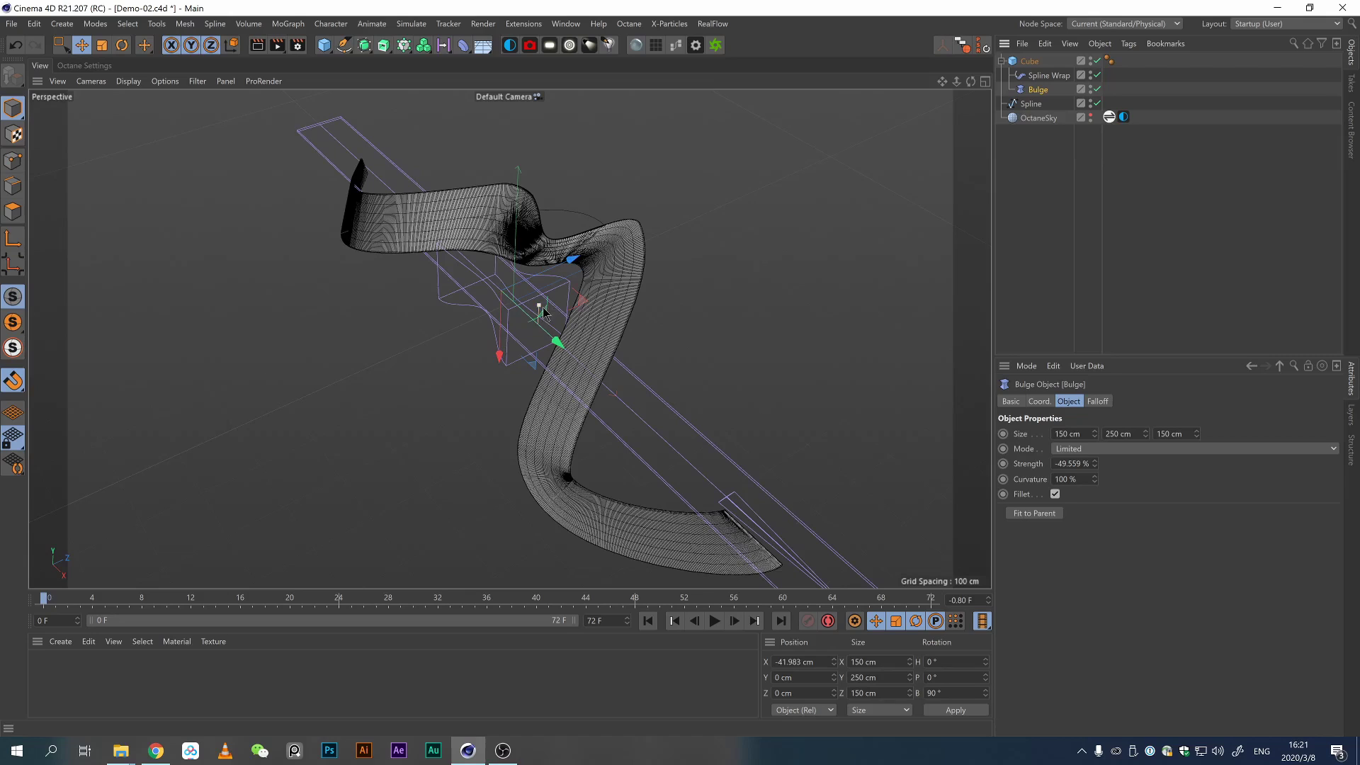
mouse_move(538, 306)
mouse_down()
mouse_move(540, 287)
mouse_move(528, 314)
mouse_up()
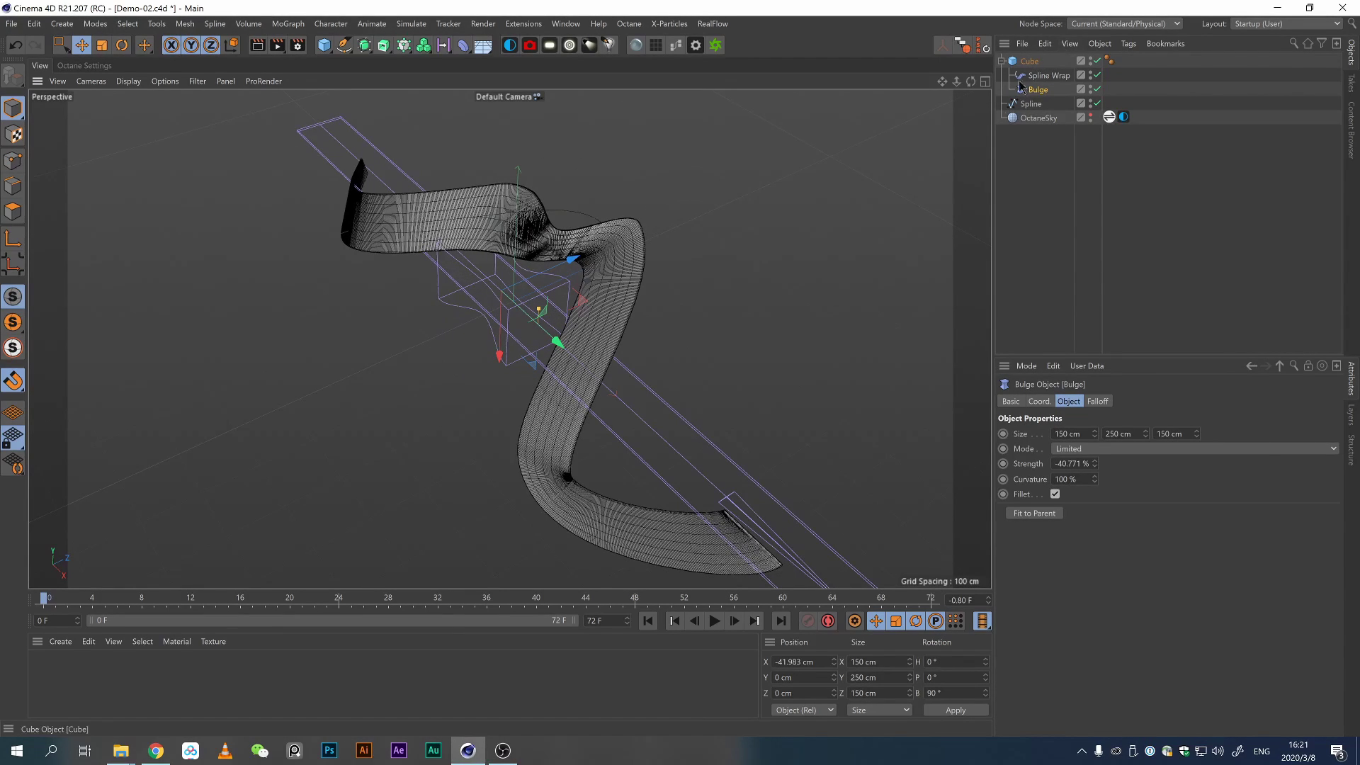
Place the Bulge deformer above Spline Wrap in the cube's hierarchy and clear the object selection.
drag(1053, 73, 1054, 92)
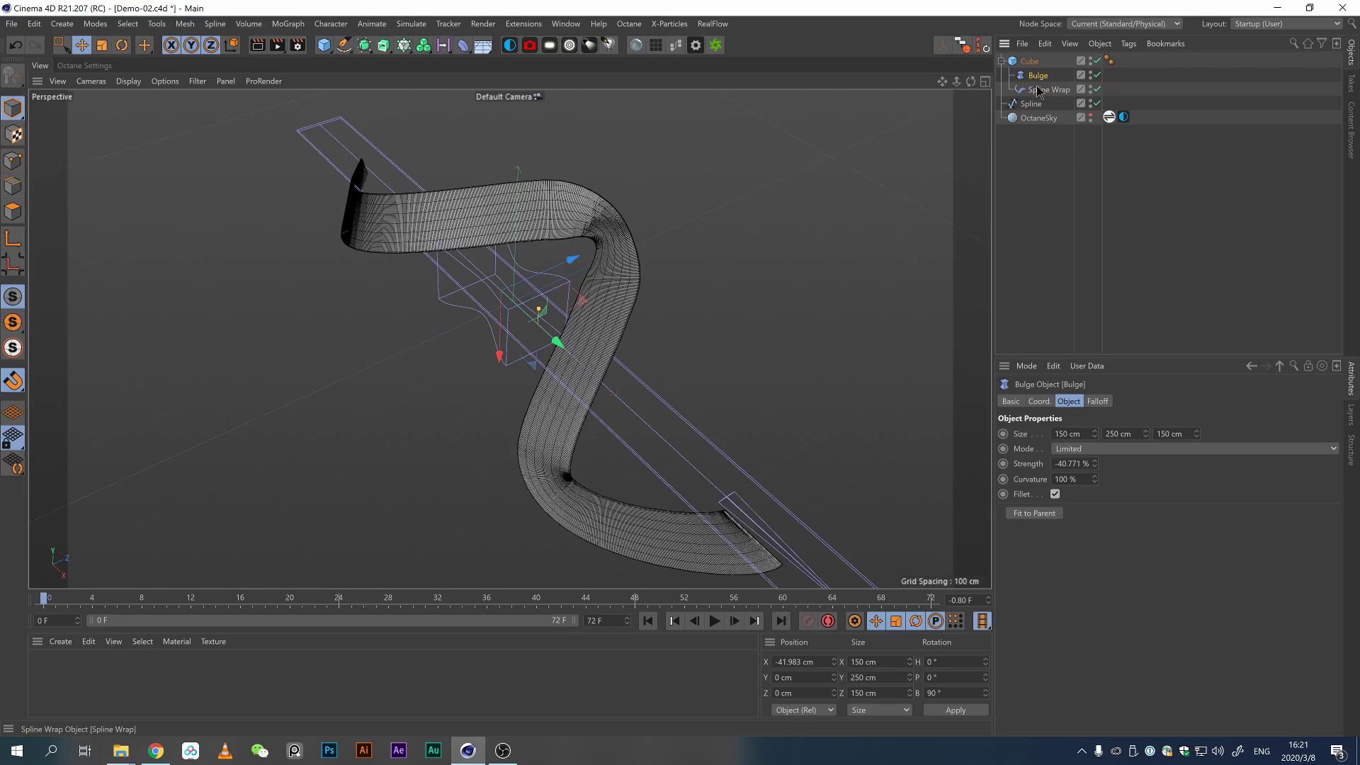
alt+drag(549, 295, 687, 219)
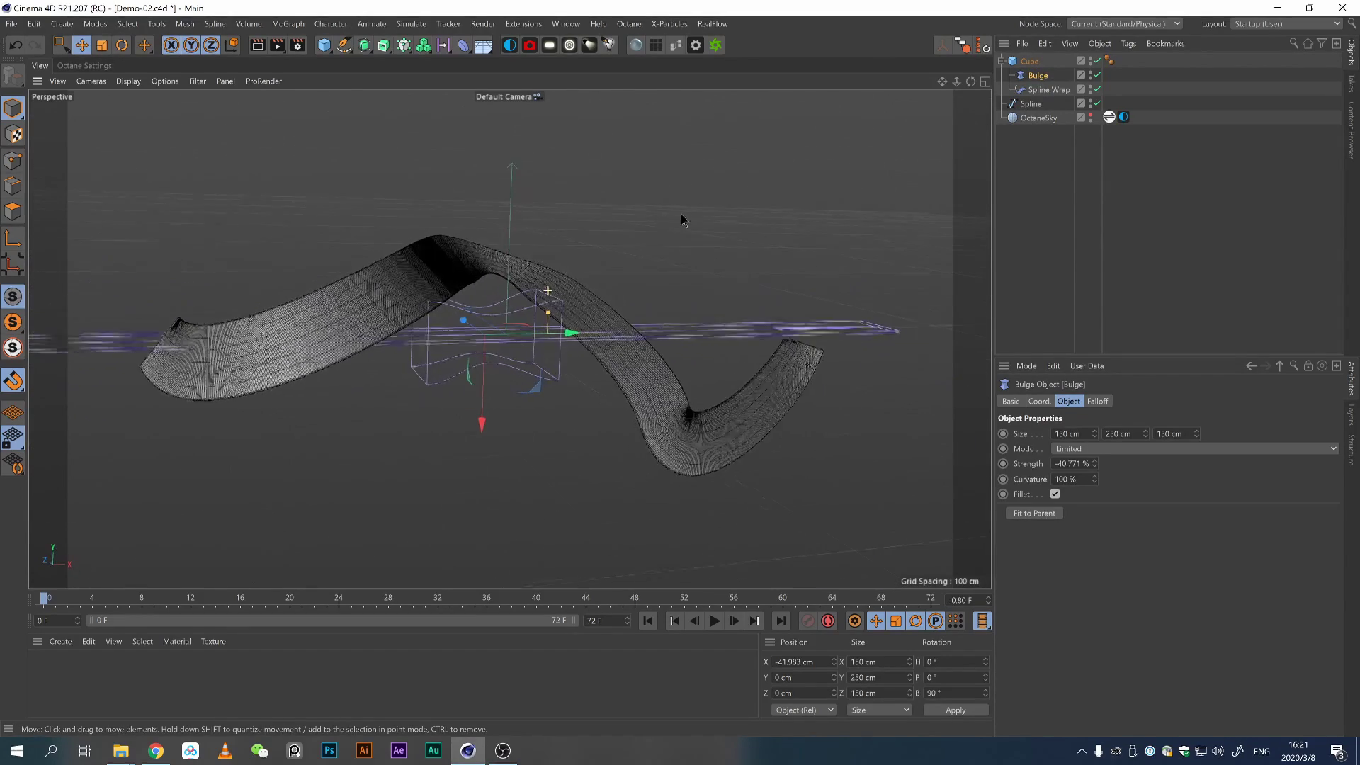
click(1047, 89)
click(1135, 150)
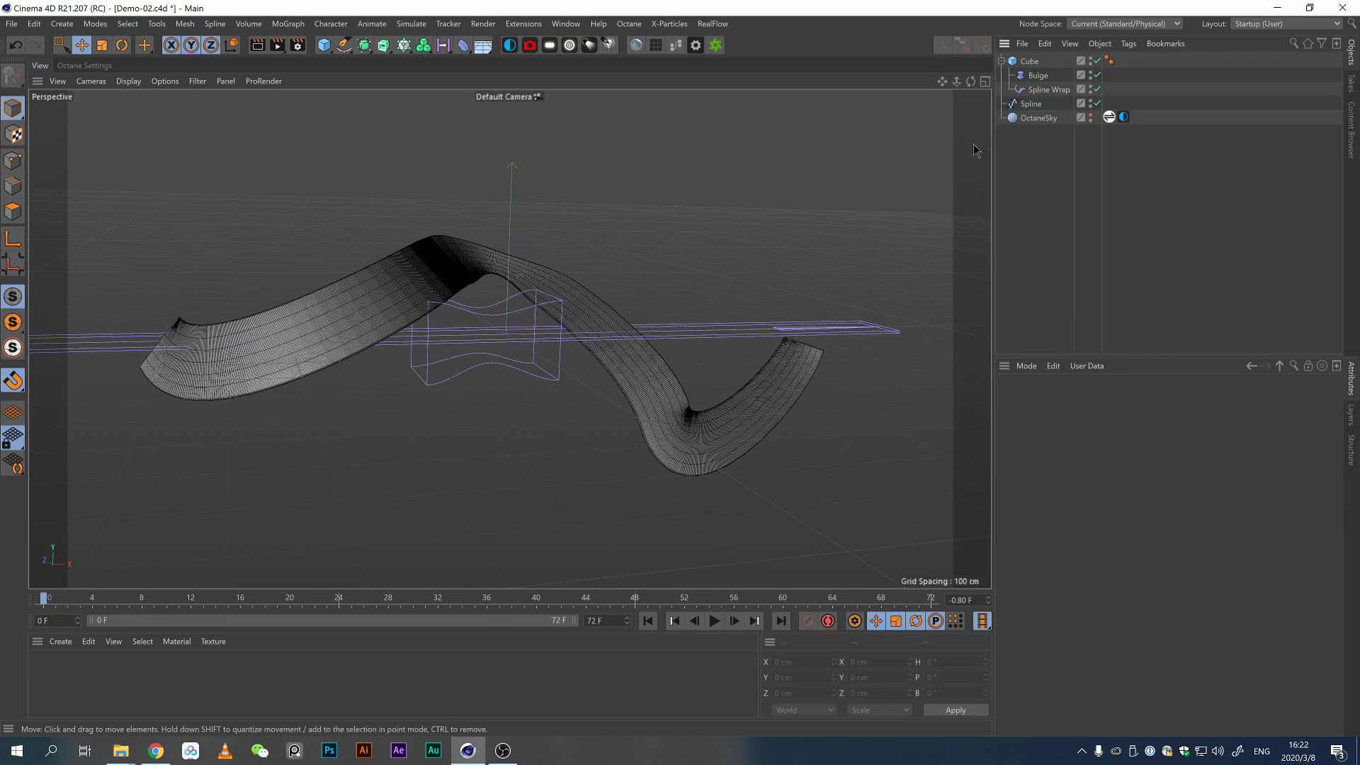
Move the Bulge deformer to about 455 cm in X and scale it up to about 294 by 490 by 294 cm.
click(533, 313)
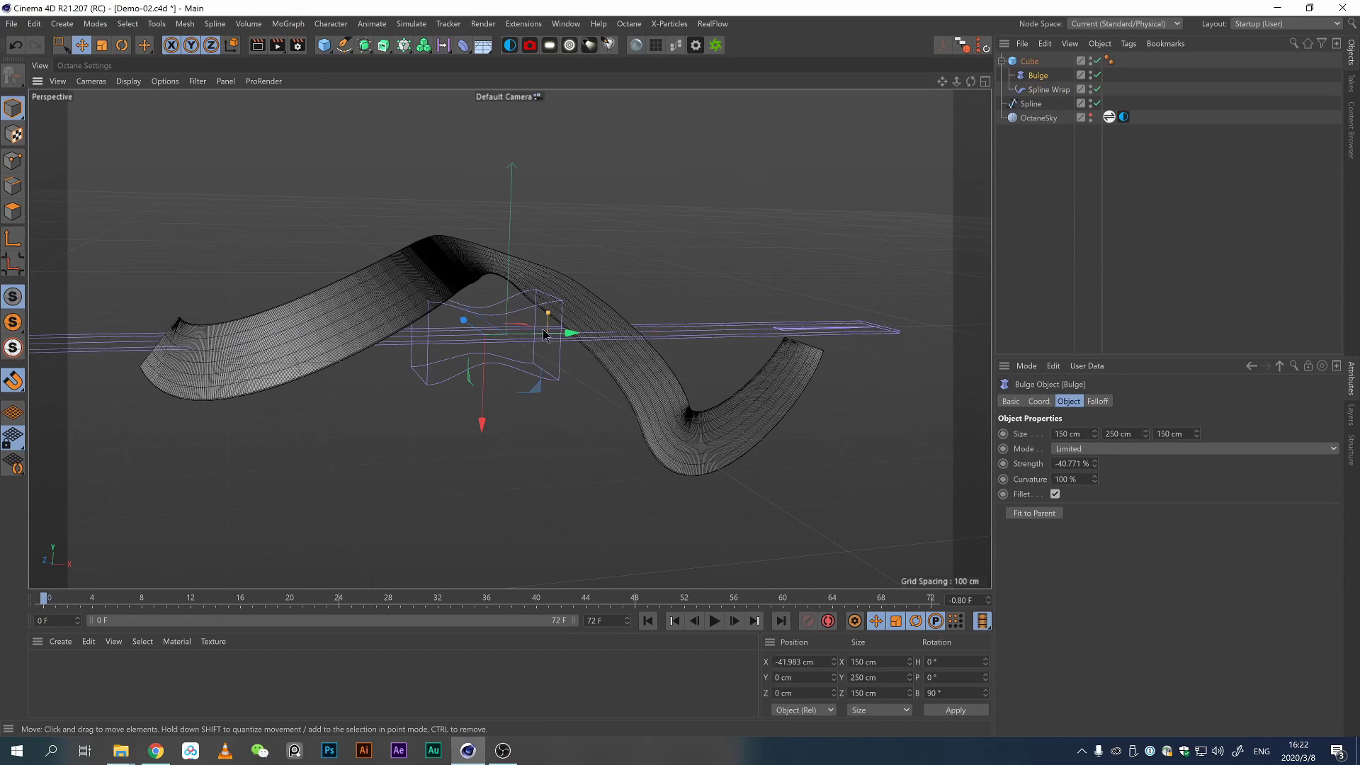
drag(548, 340, 798, 328)
key(t)
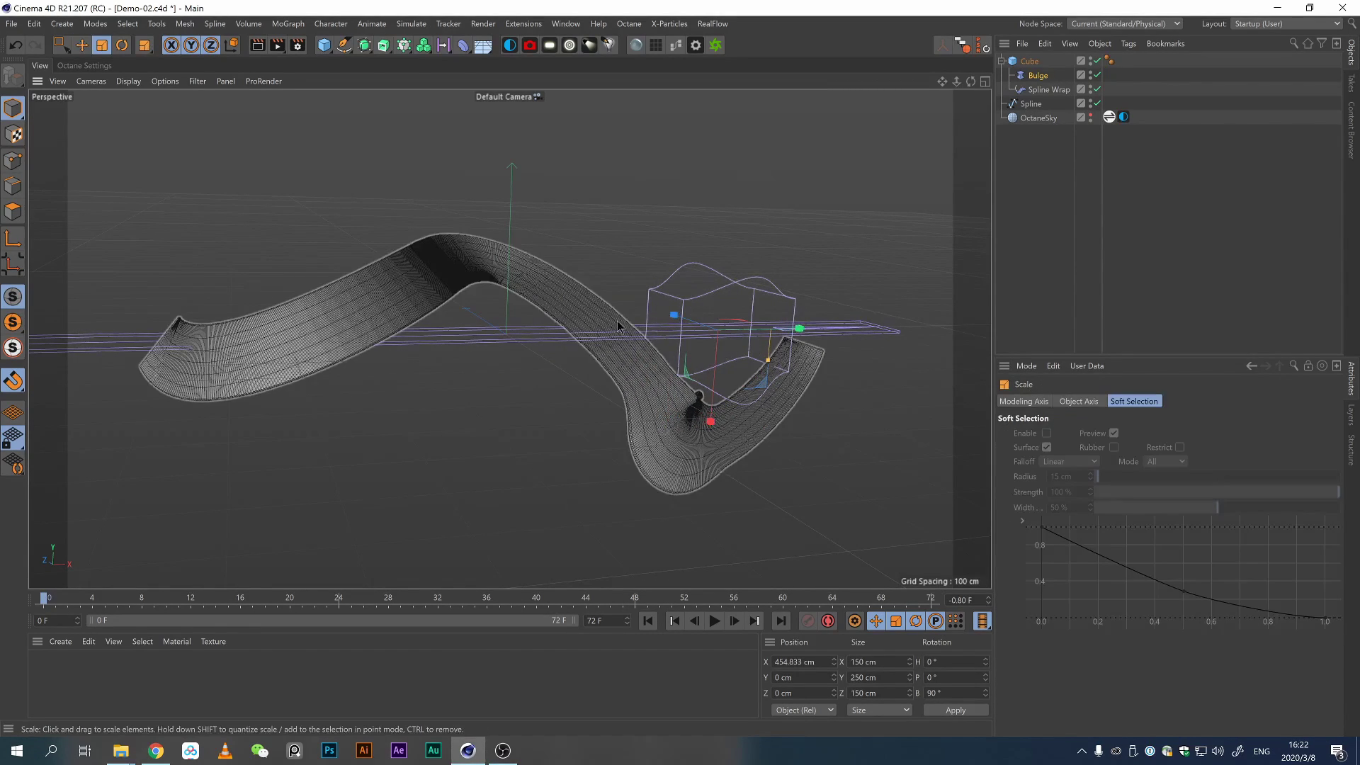
drag(618, 320, 653, 406)
alt+right_drag(697, 402, 835, 343)
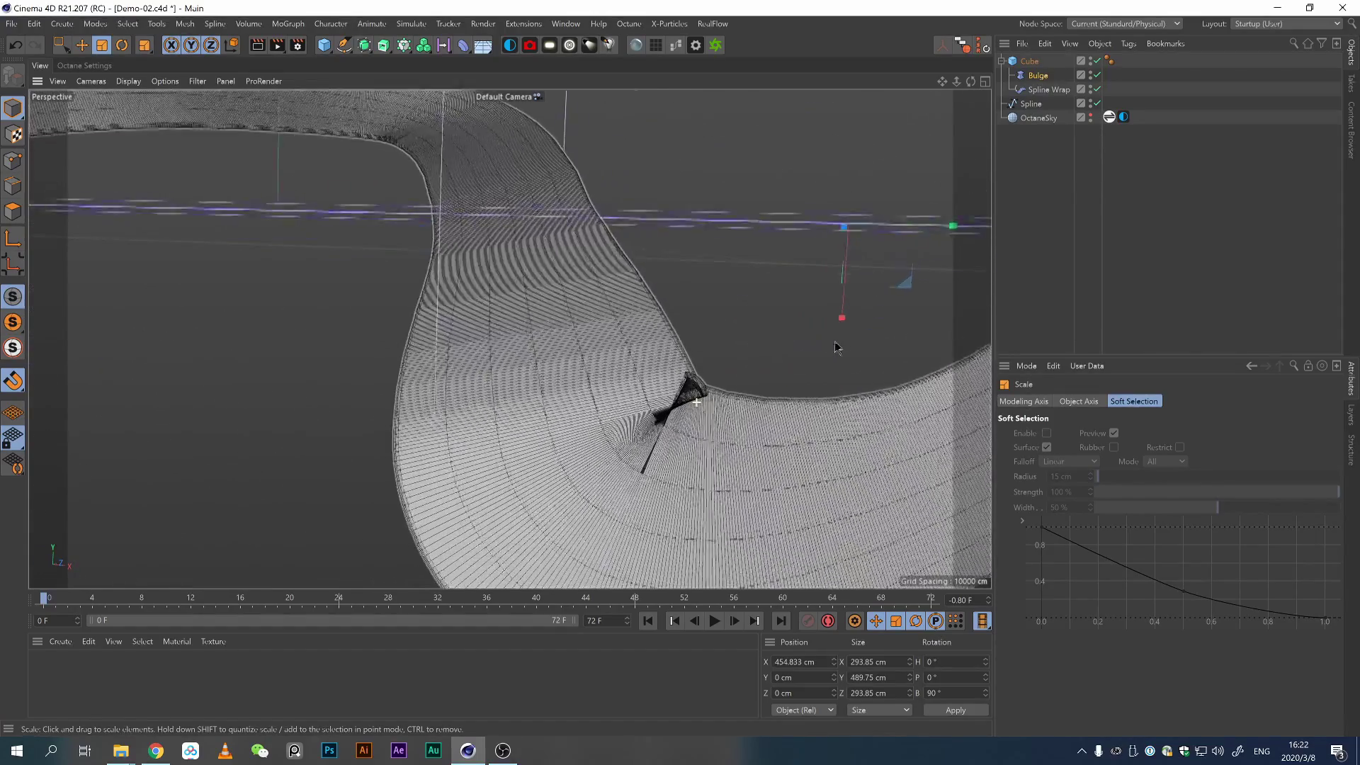
scroll(822, 356, down, 5)
alt+drag(807, 365, 532, 337)
Try narrower ribbon widths by setting the cube's Z size to 75 cm and 60 cm, checking the inner bend.
click(531, 337)
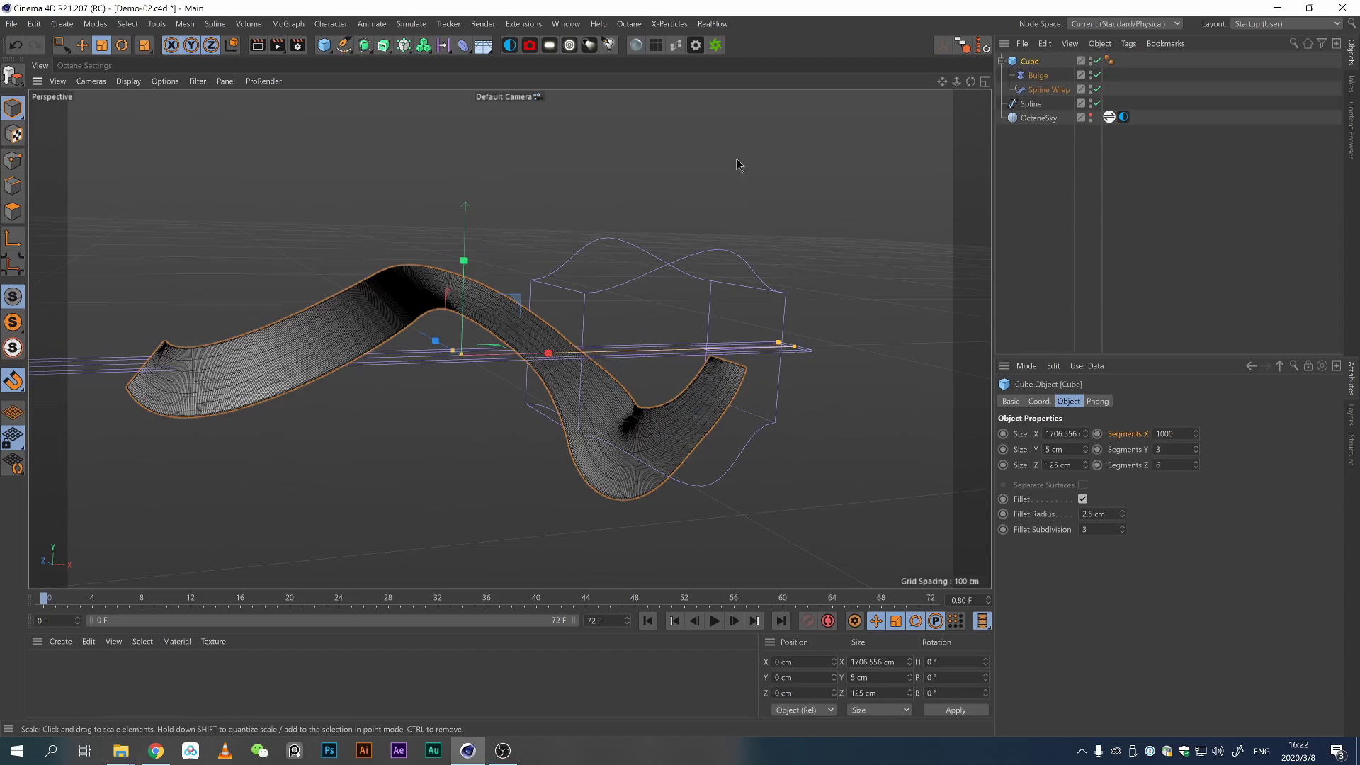
click(1074, 465)
text(75)
key(Return)
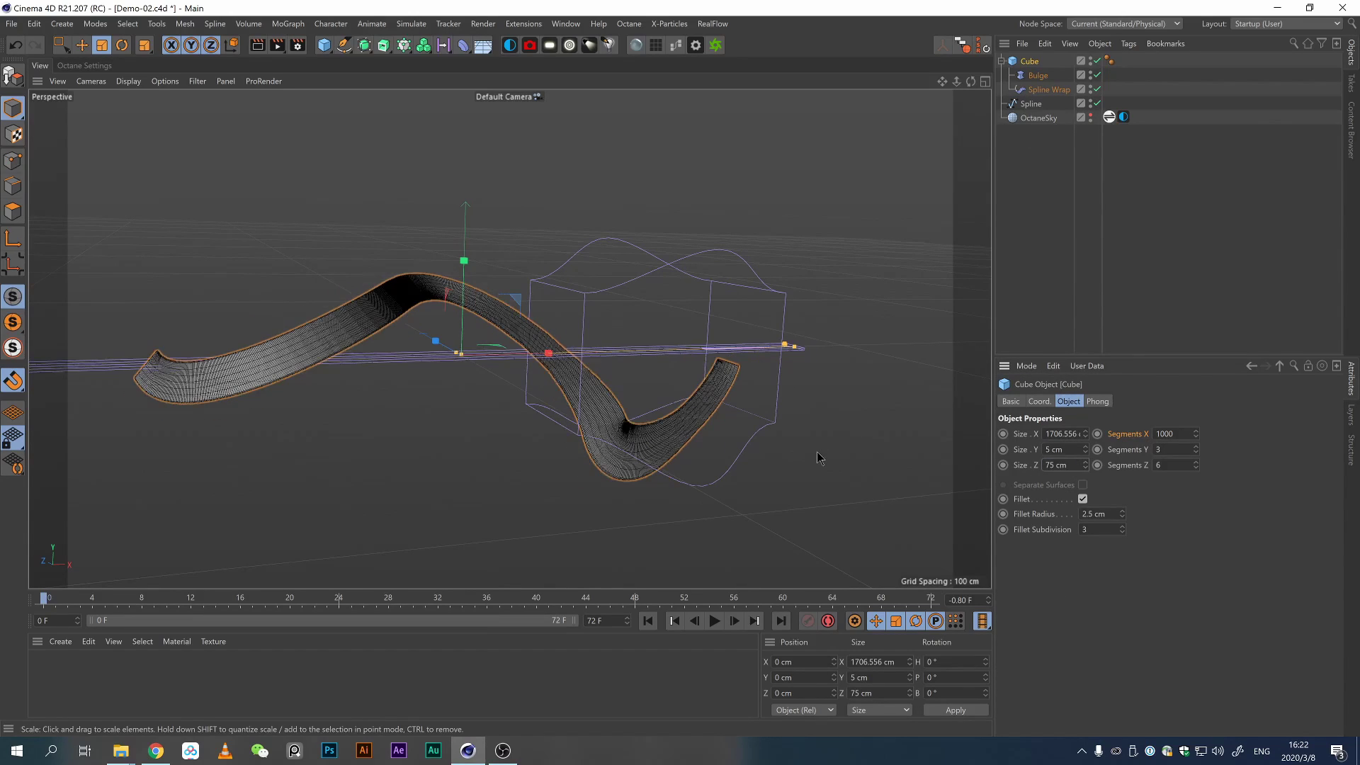
click(1067, 462)
text(60)
key(Return)
click(771, 413)
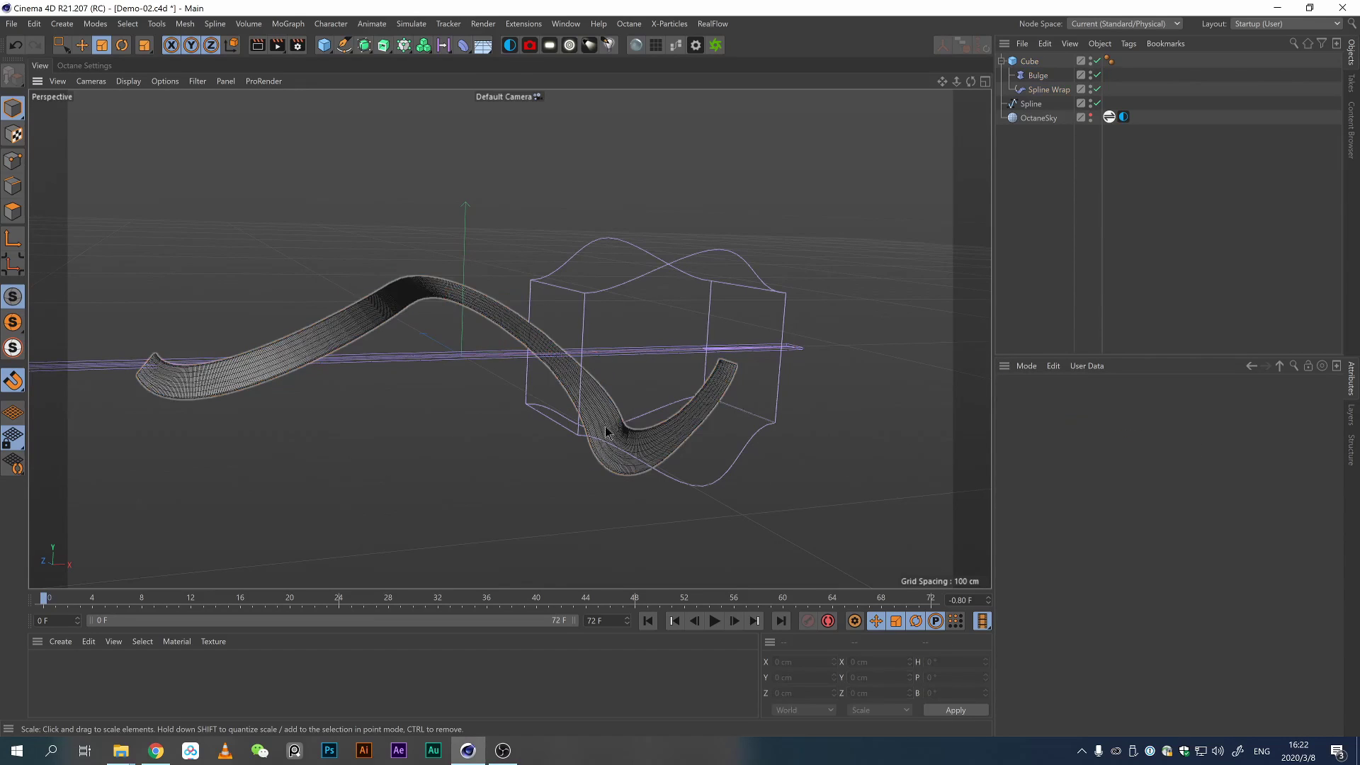
mouse_move(603, 457)
alt+mouse_down()
mouse_move(556, 434)
mouse_move(601, 448)
alt+mouse_up()
alt+right_drag(609, 443, 629, 440)
alt+drag(627, 439, 659, 425)
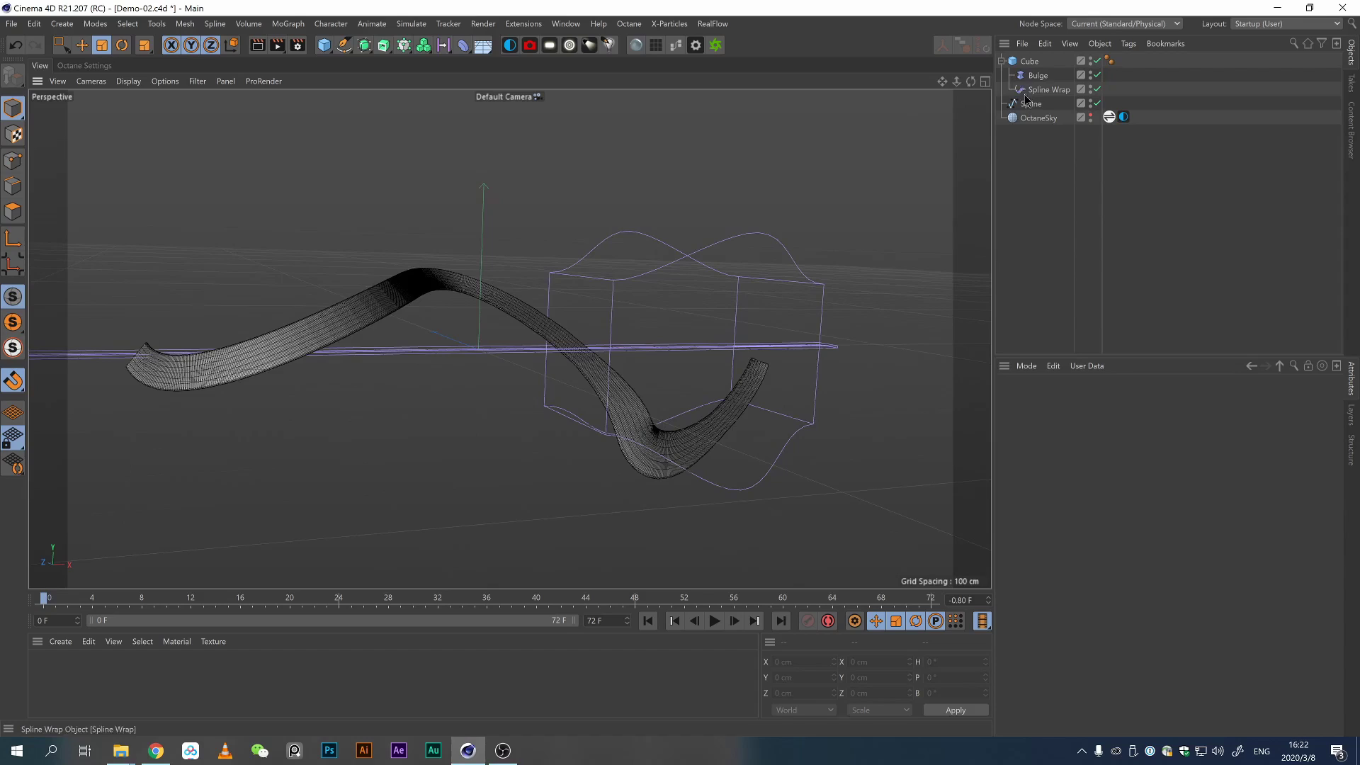
Restore the cube's Z size to 125 cm and inspect the crumpled inner bend.
click(1029, 61)
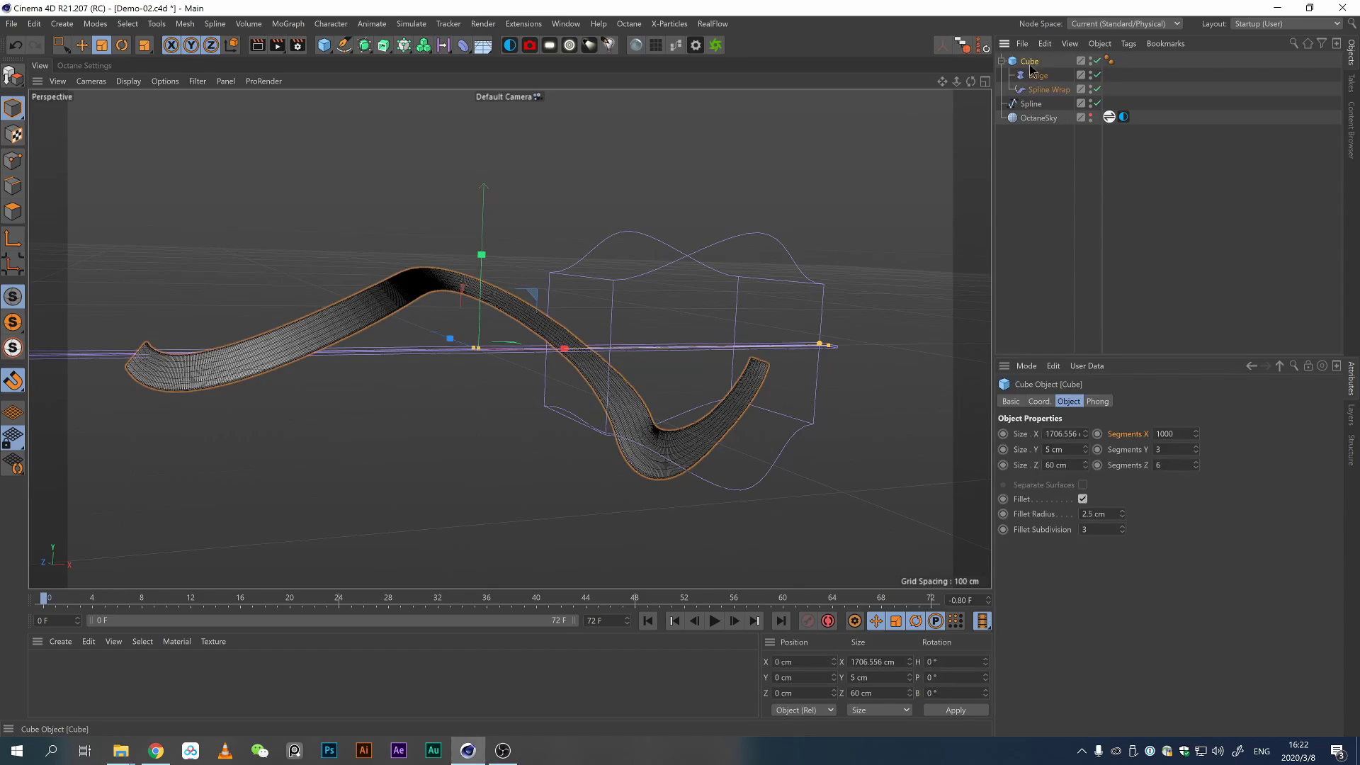
click(1072, 466)
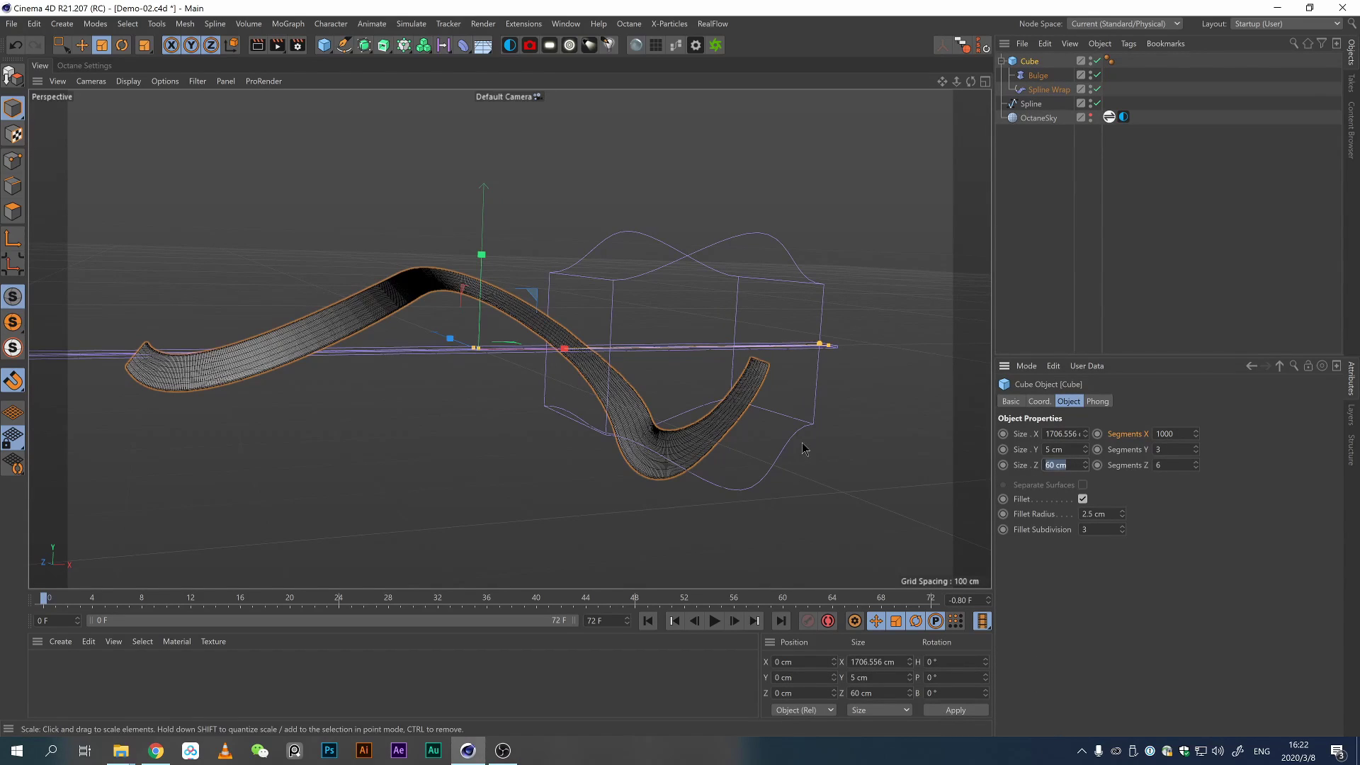
text(125)
key(Return)
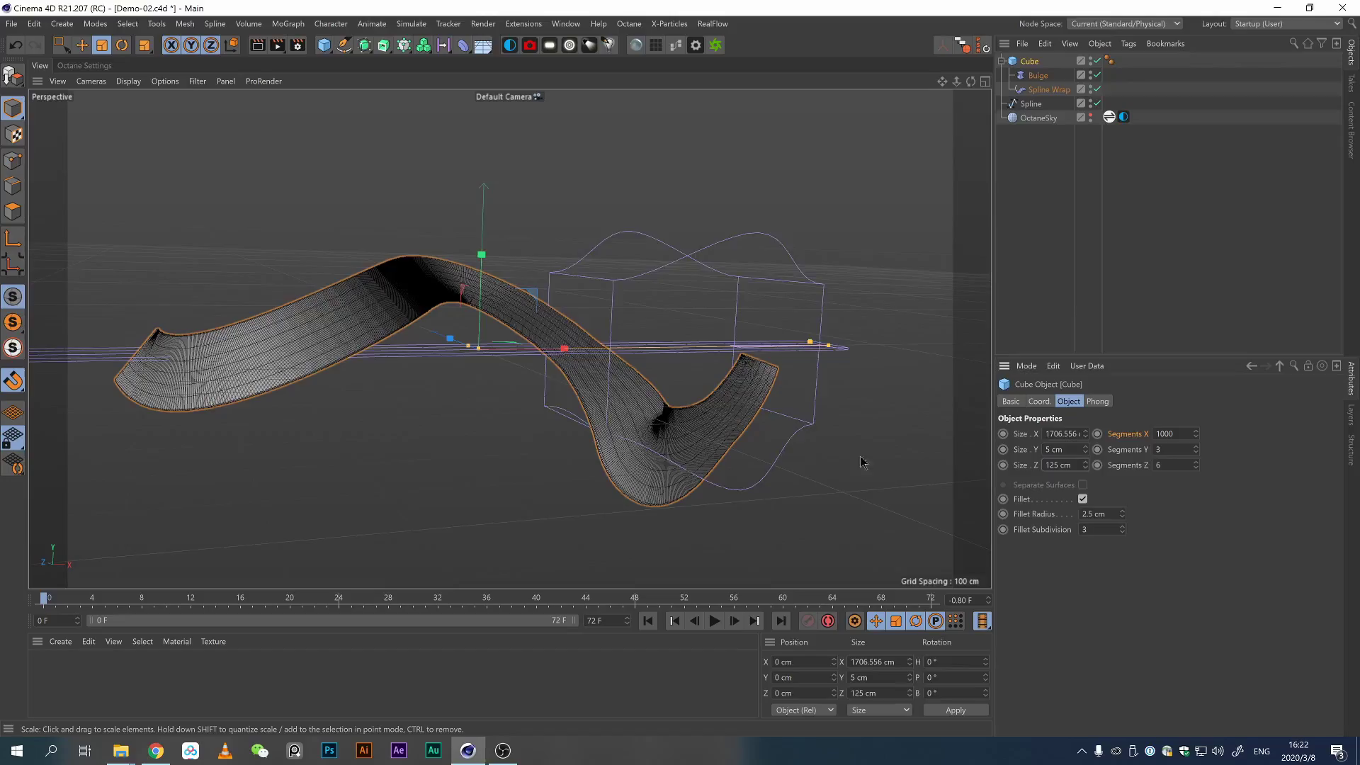
alt+drag(659, 418, 626, 416)
alt+right_drag(671, 418, 749, 388)
alt+drag(750, 390, 928, 126)
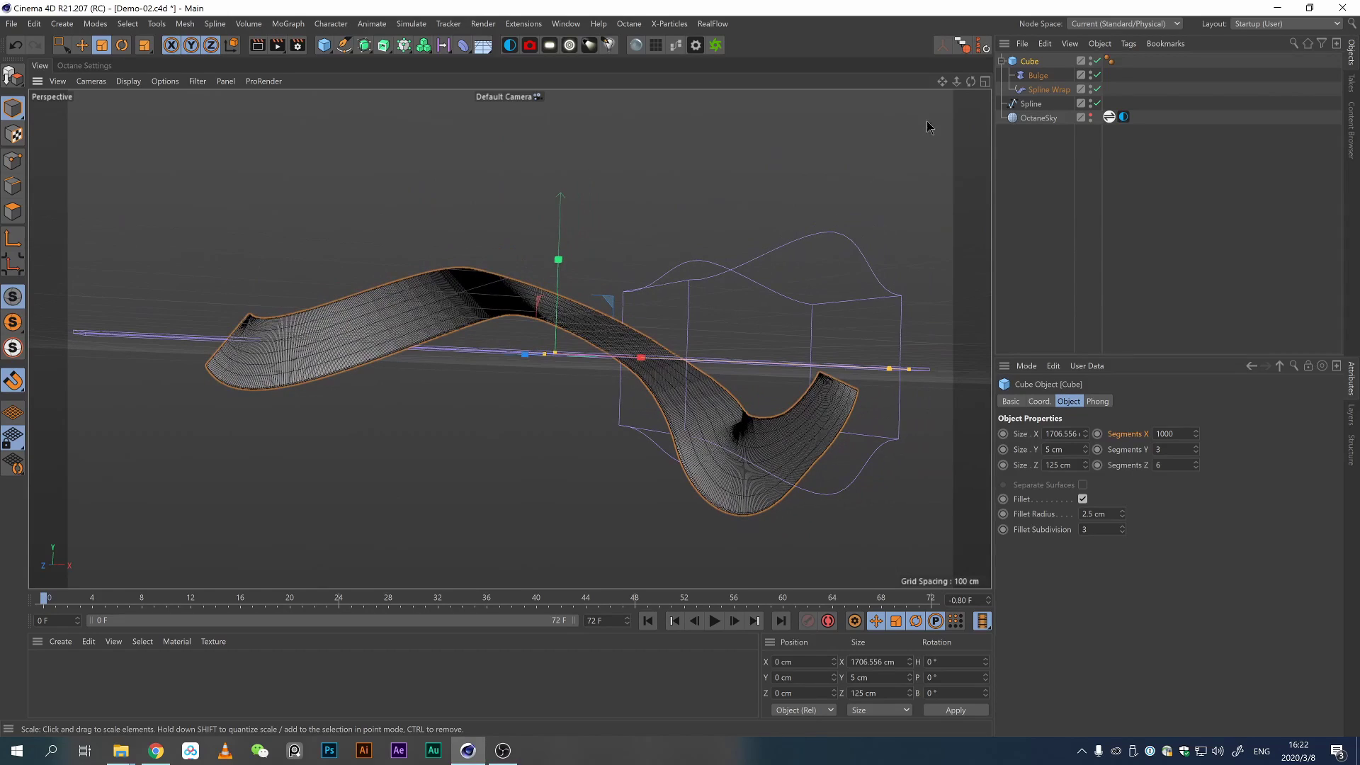
Nest the cube inside a new Volume Builder, and the Volume Builder inside a new Volume Mesher.
click(423, 47)
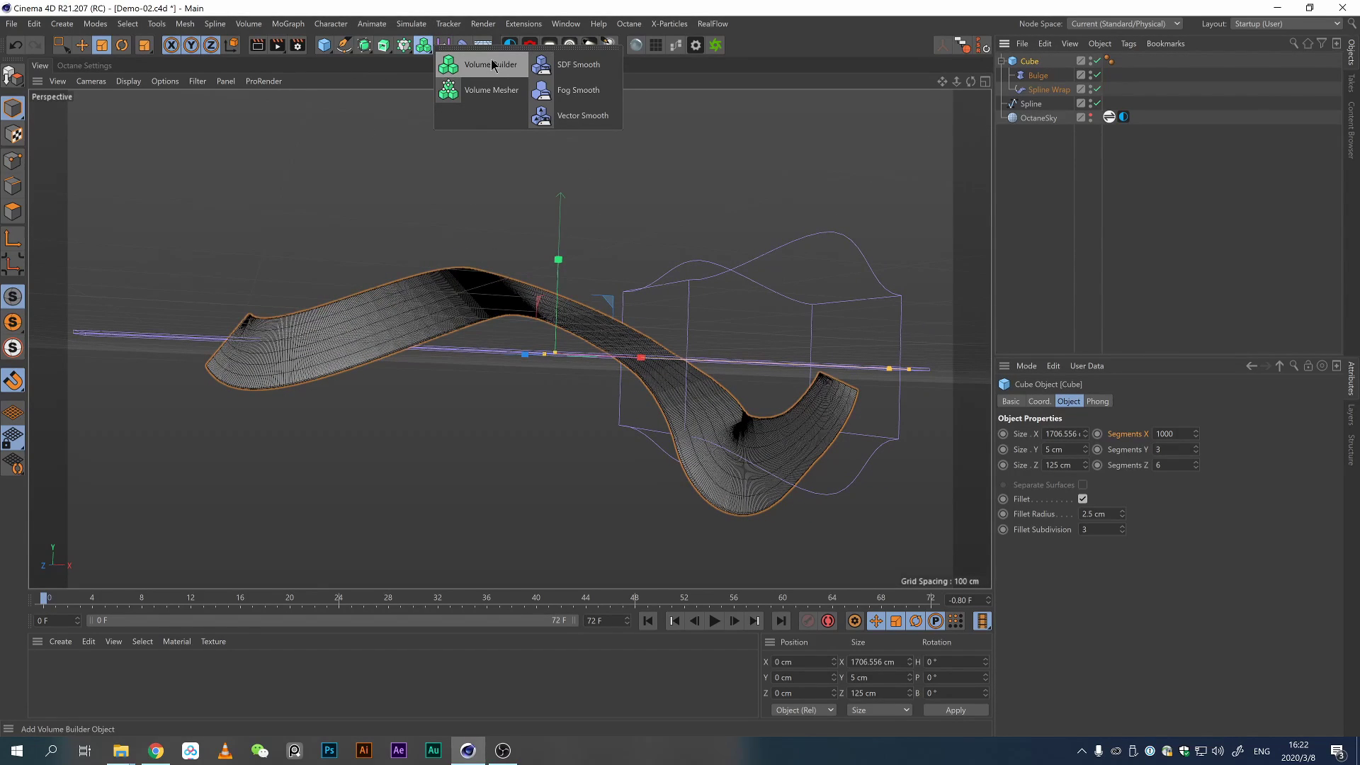
alt+click(496, 66)
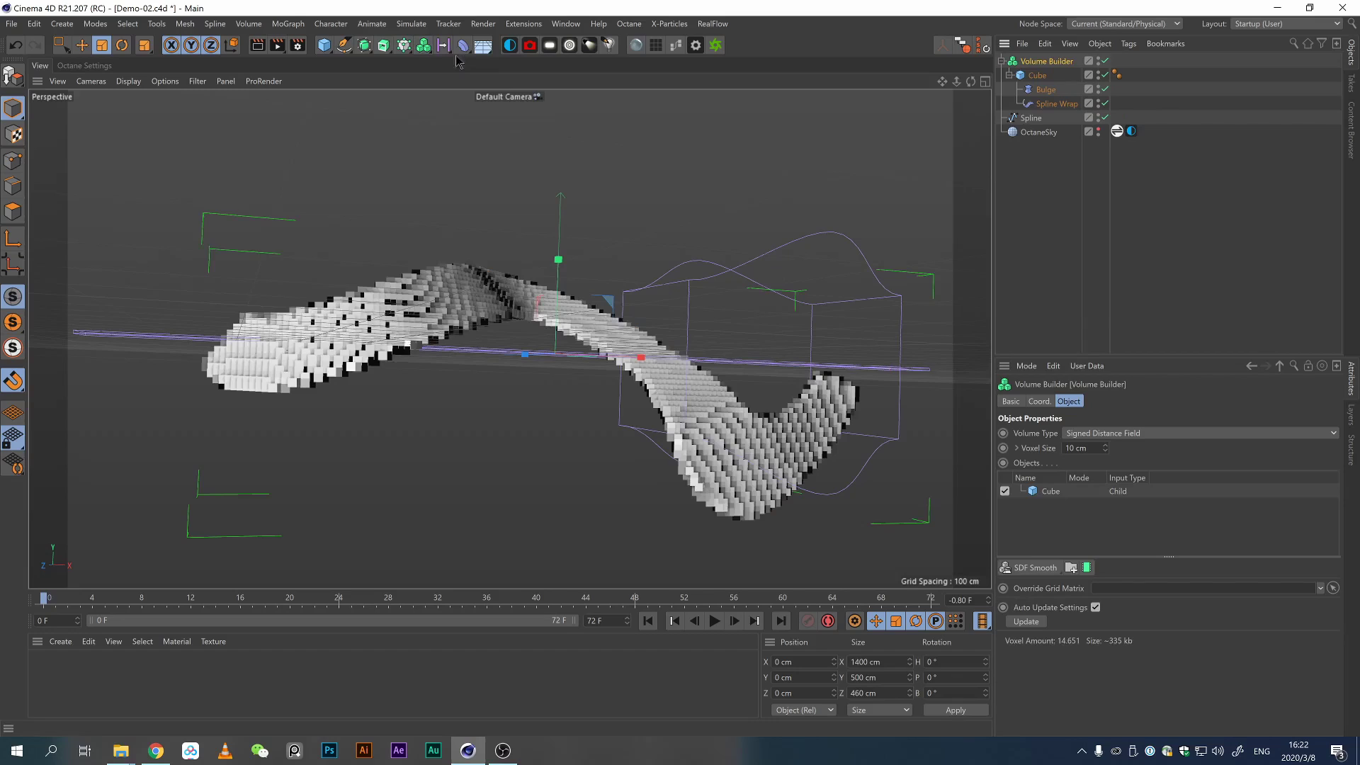
click(423, 46)
alt+click(475, 95)
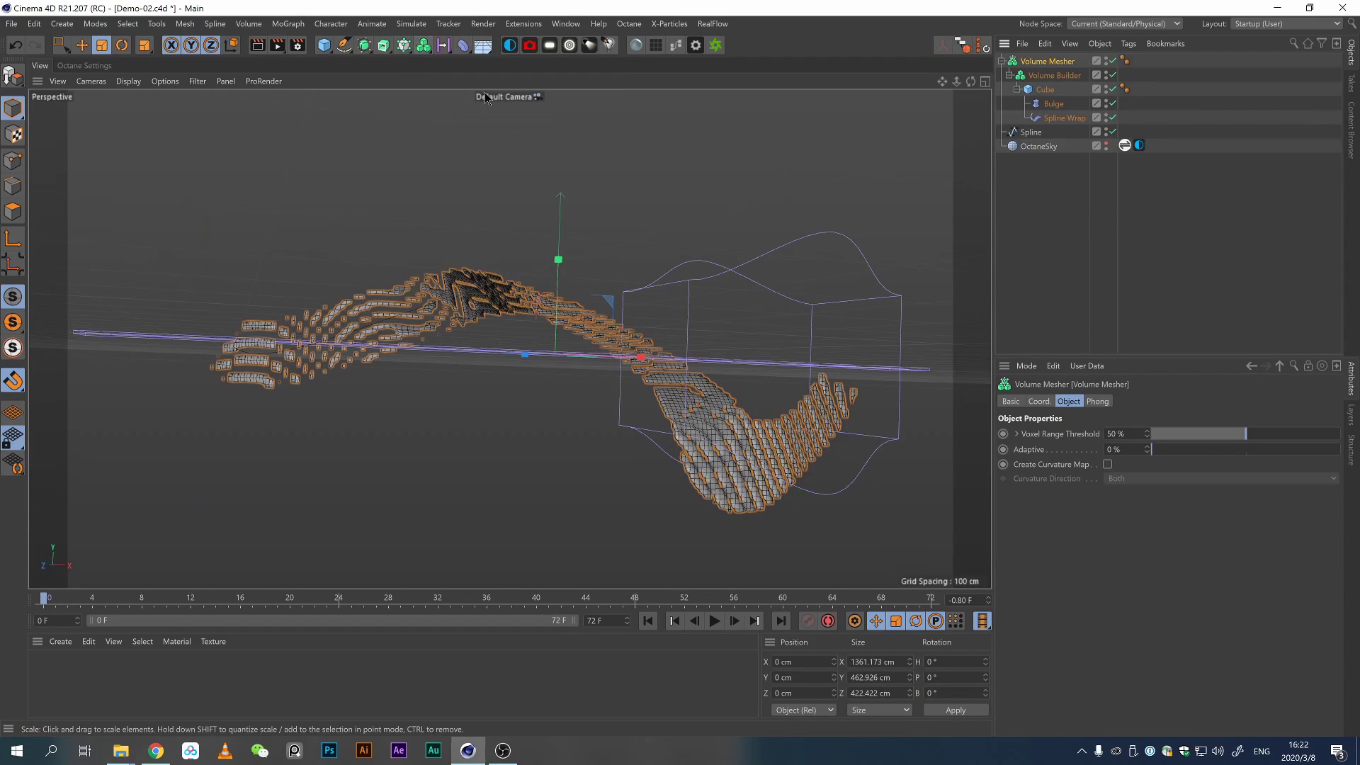
Try voxel sizes of 11.2 cm and 5 cm on the Volume Builder.
click(1052, 76)
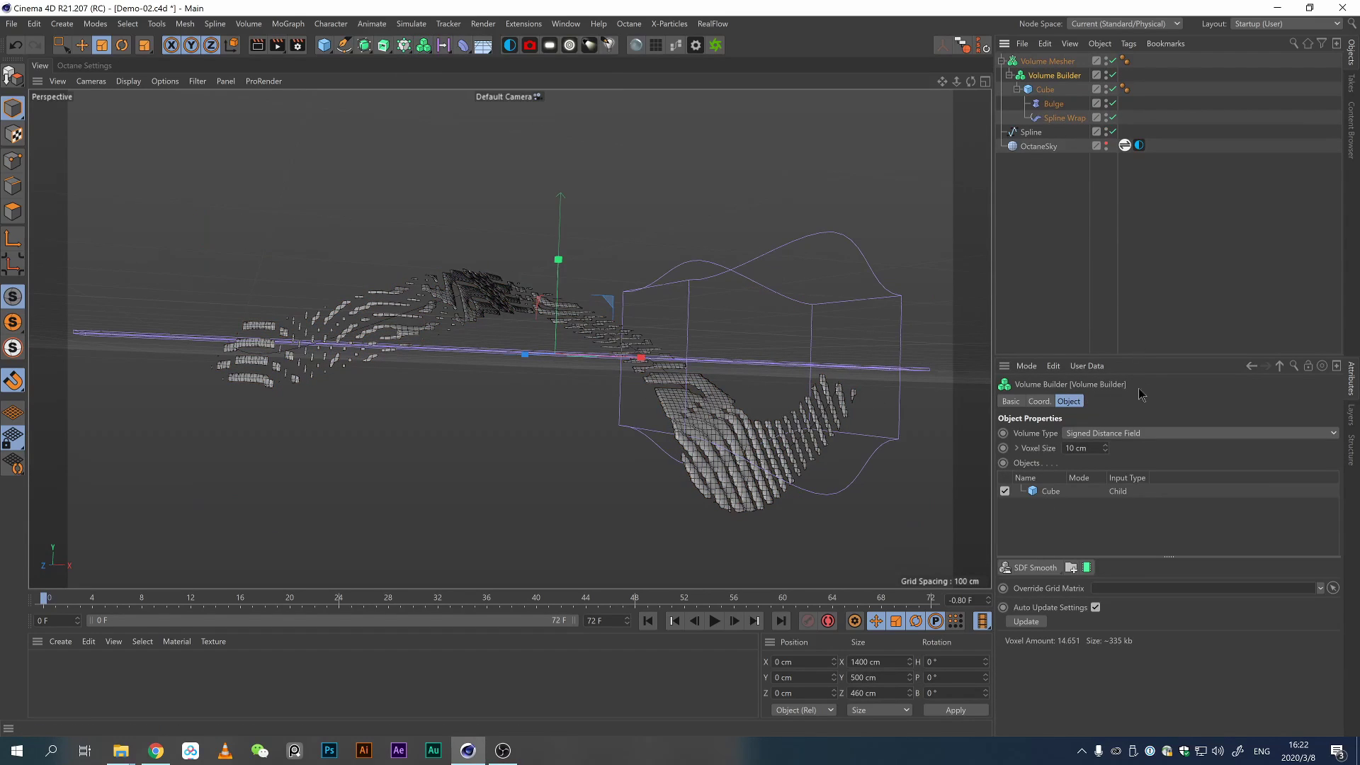
drag(1104, 449, 1103, 450)
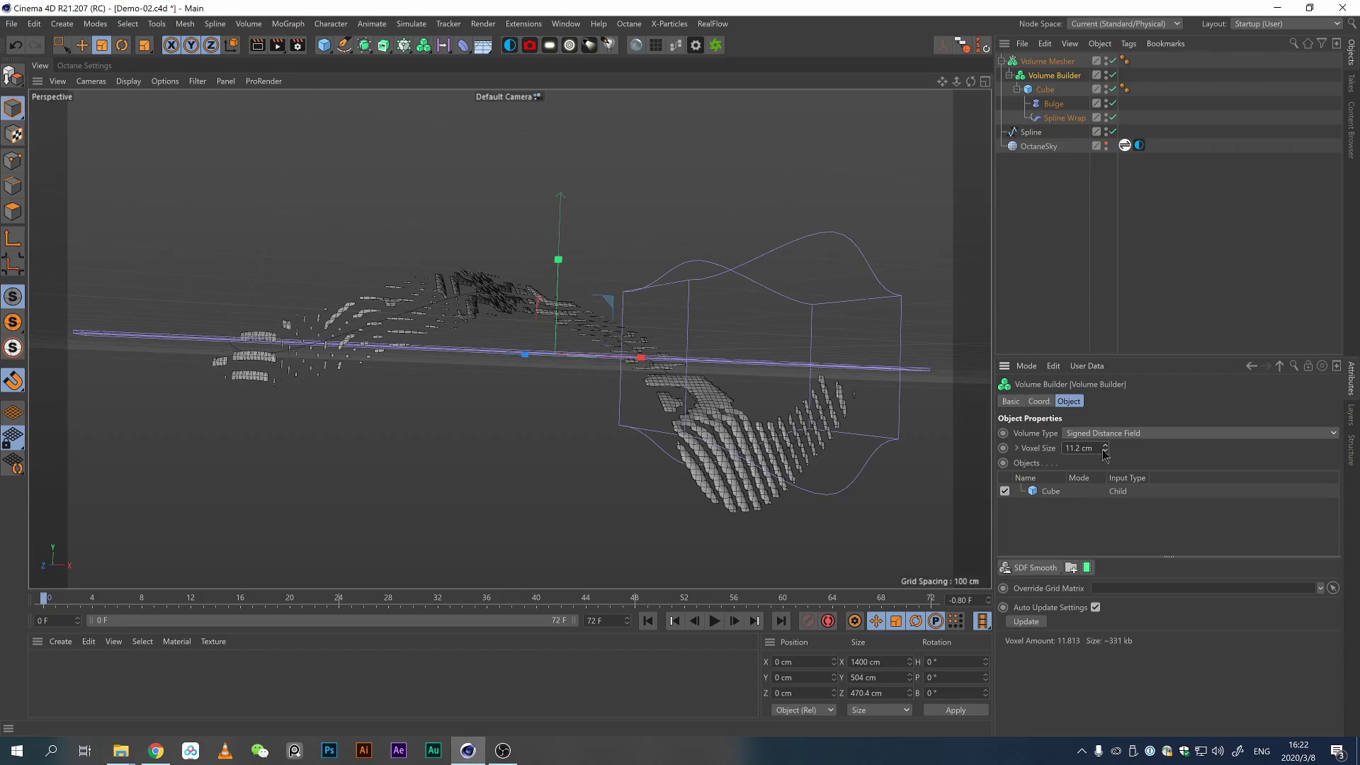
click(586, 425)
alt+drag(656, 387, 643, 413)
click(642, 414)
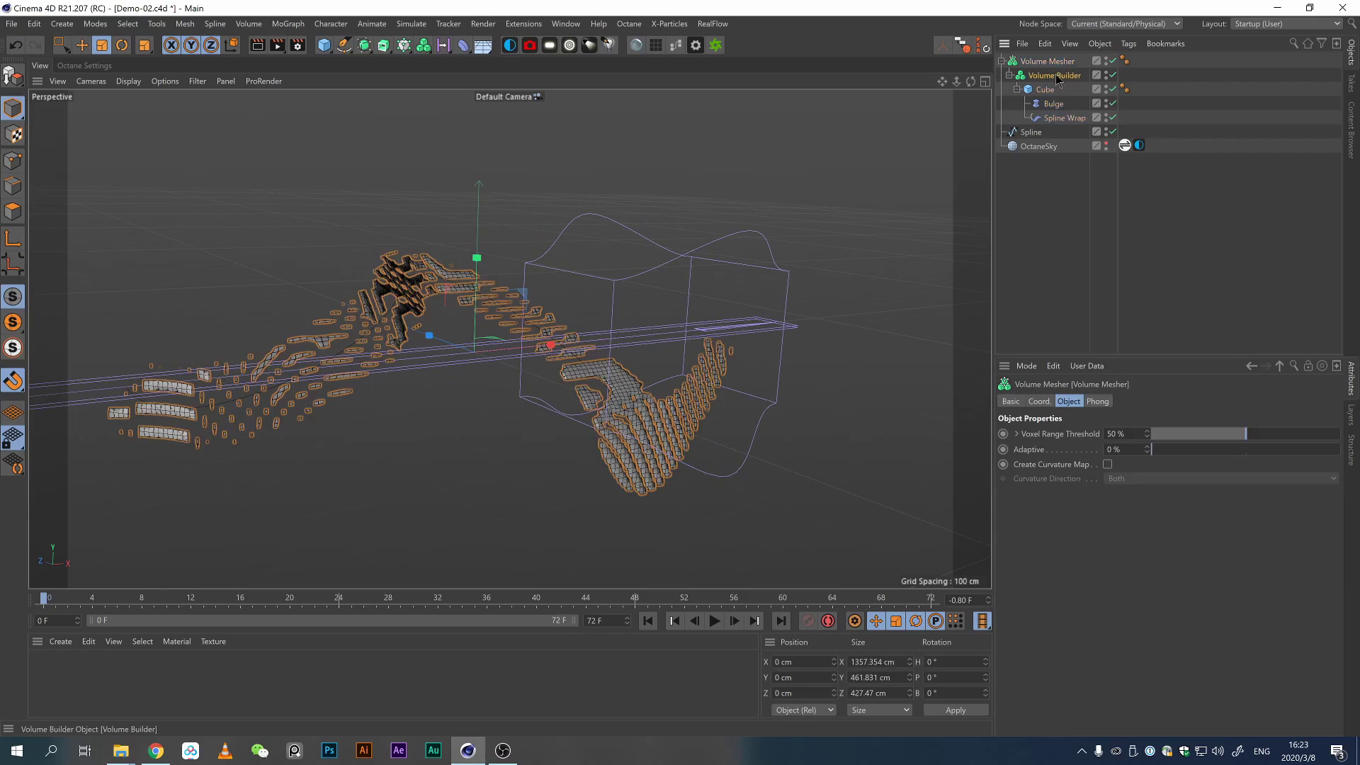
click(1098, 451)
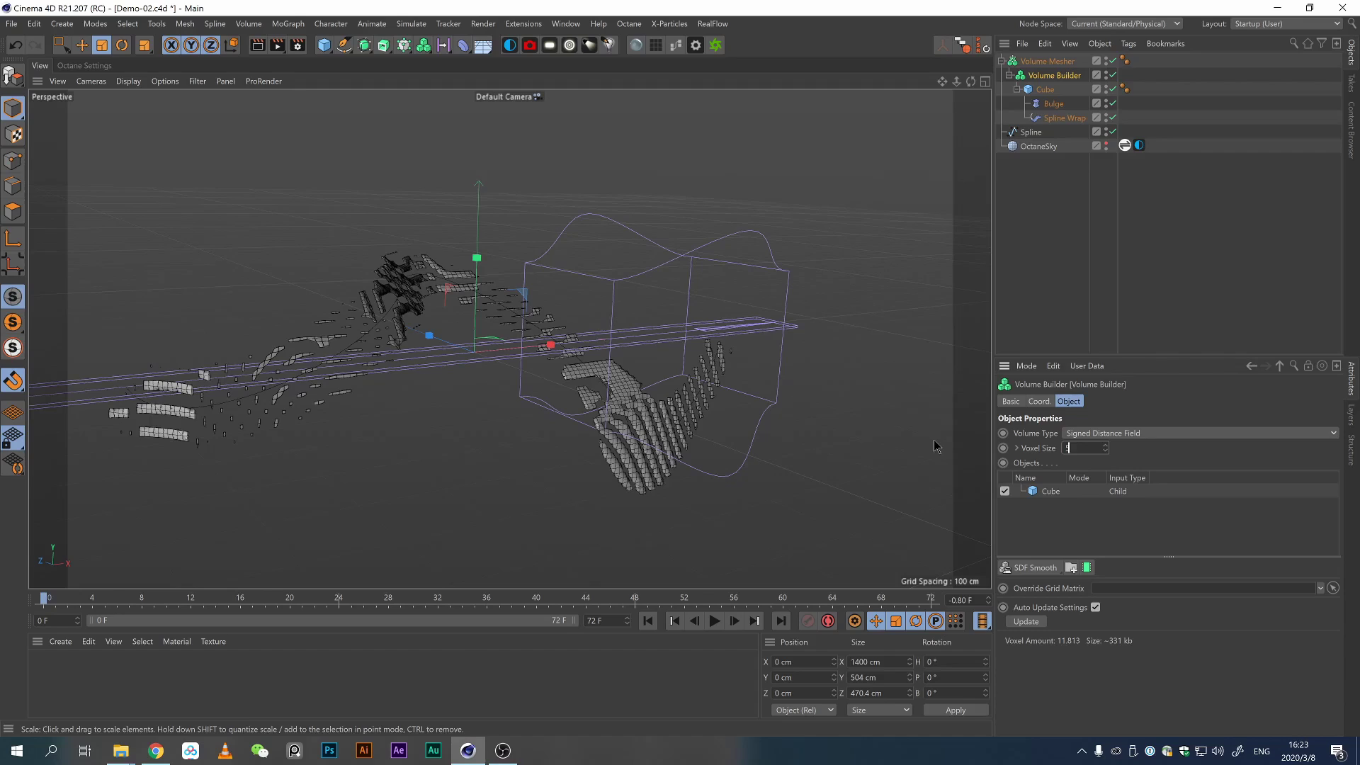
text(5)
key(Return)
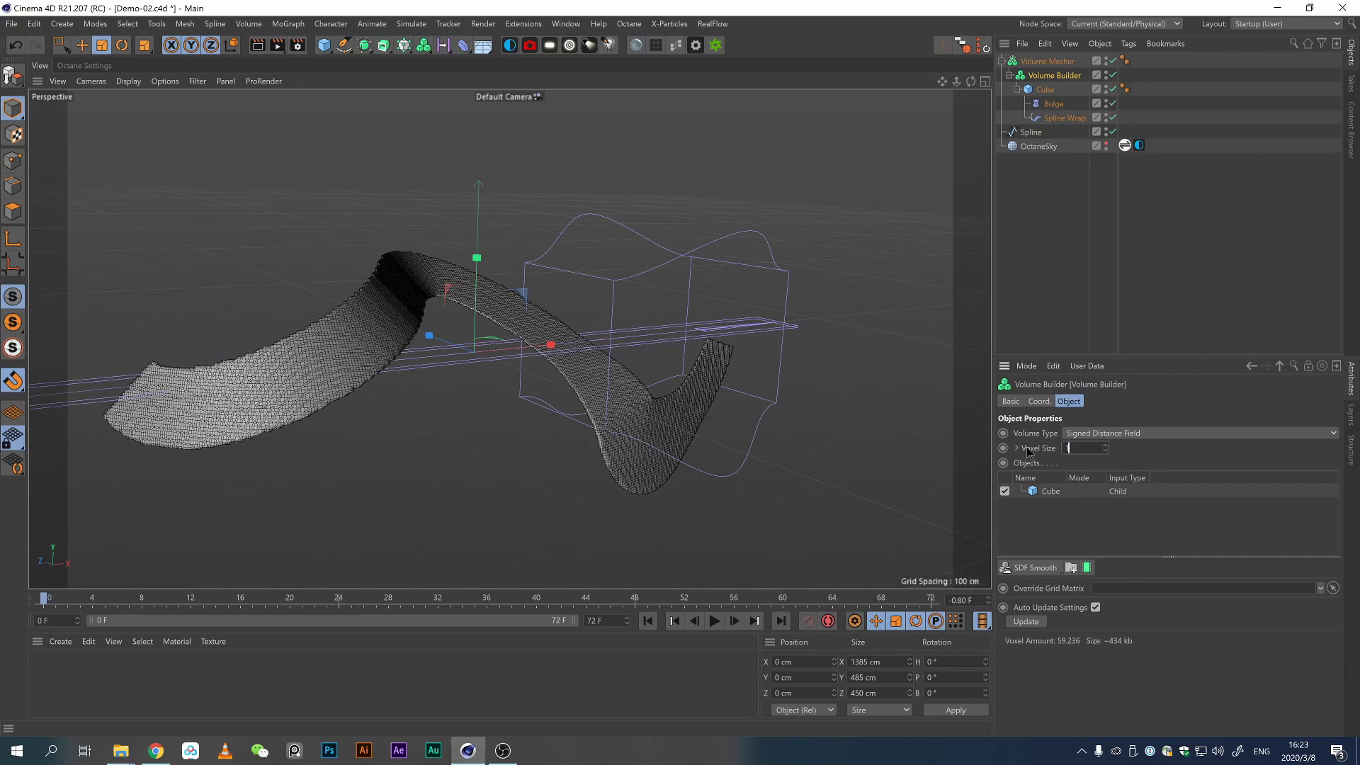
Set the Volume Builder's voxel size to 1 cm and accept the long calculation time.
key(Return)
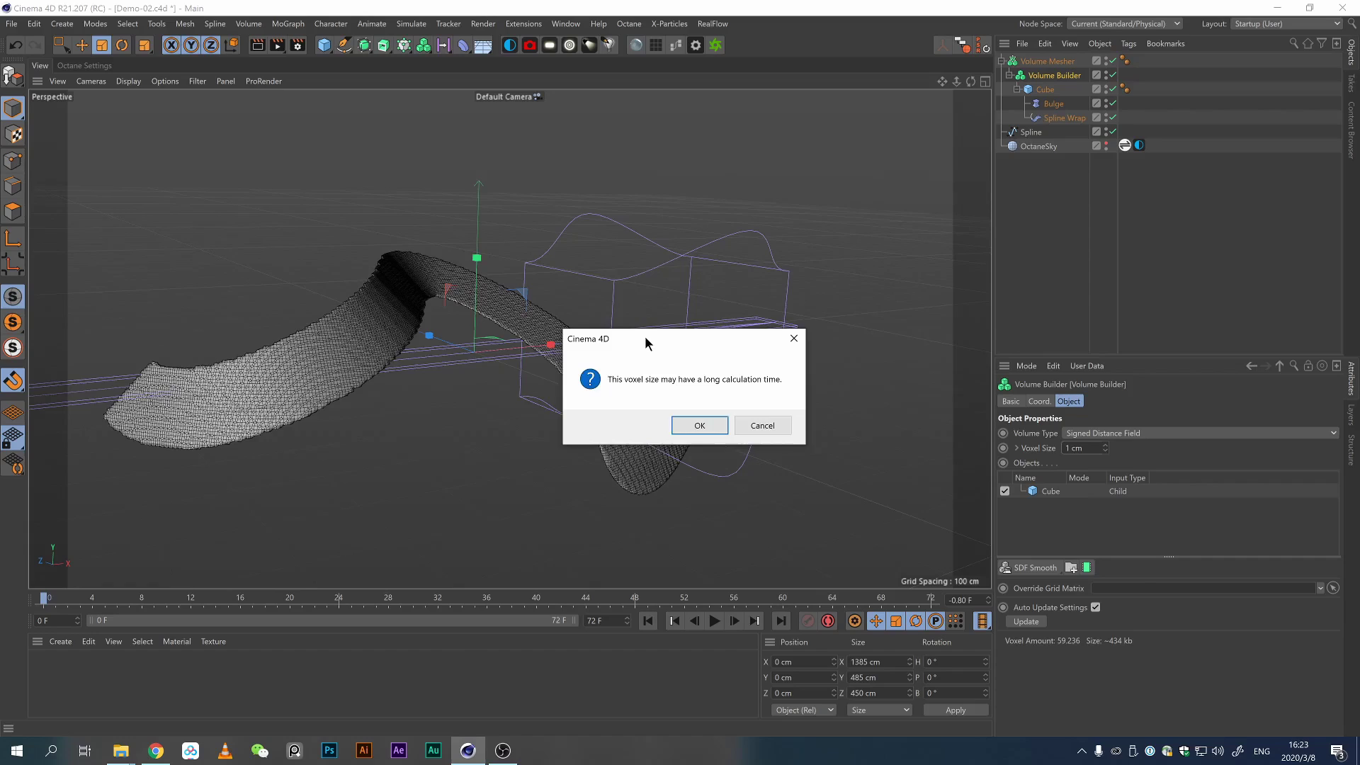
drag(645, 338, 709, 292)
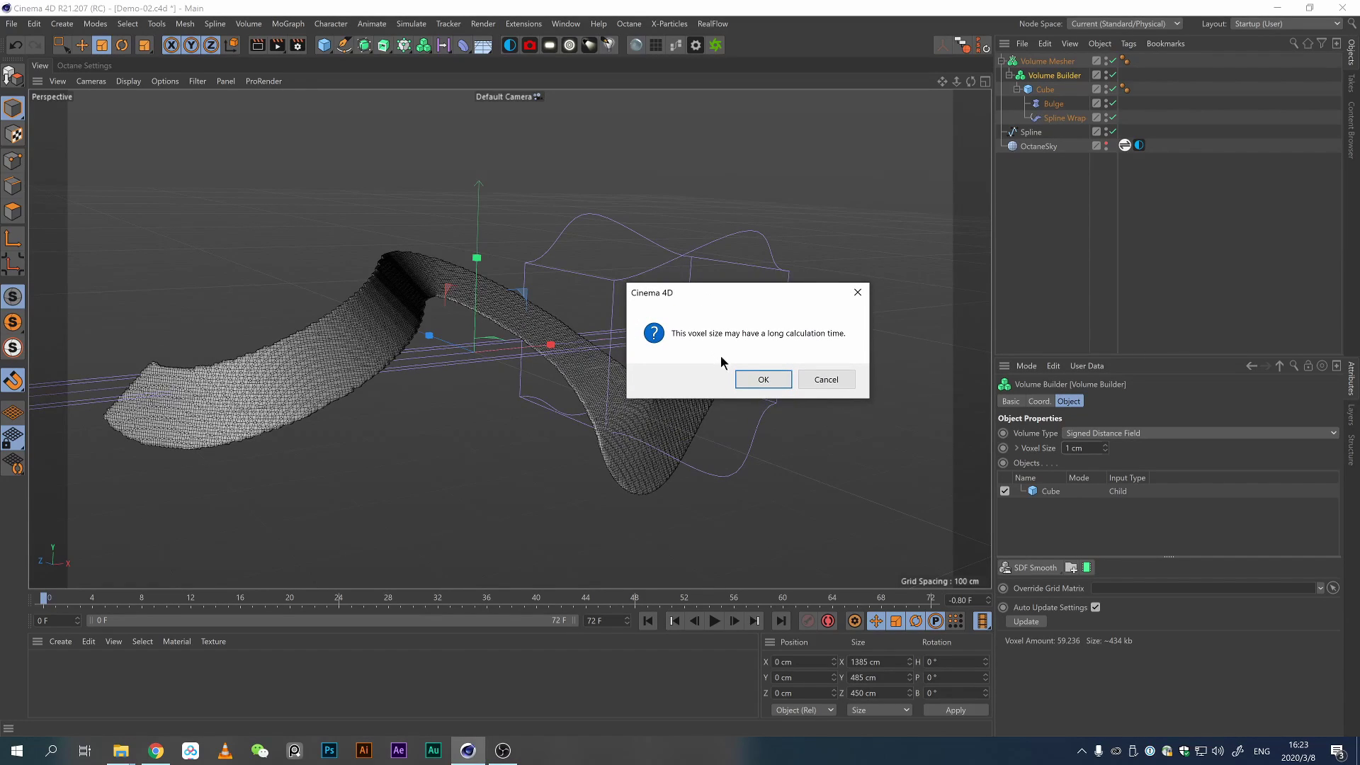
click(777, 383)
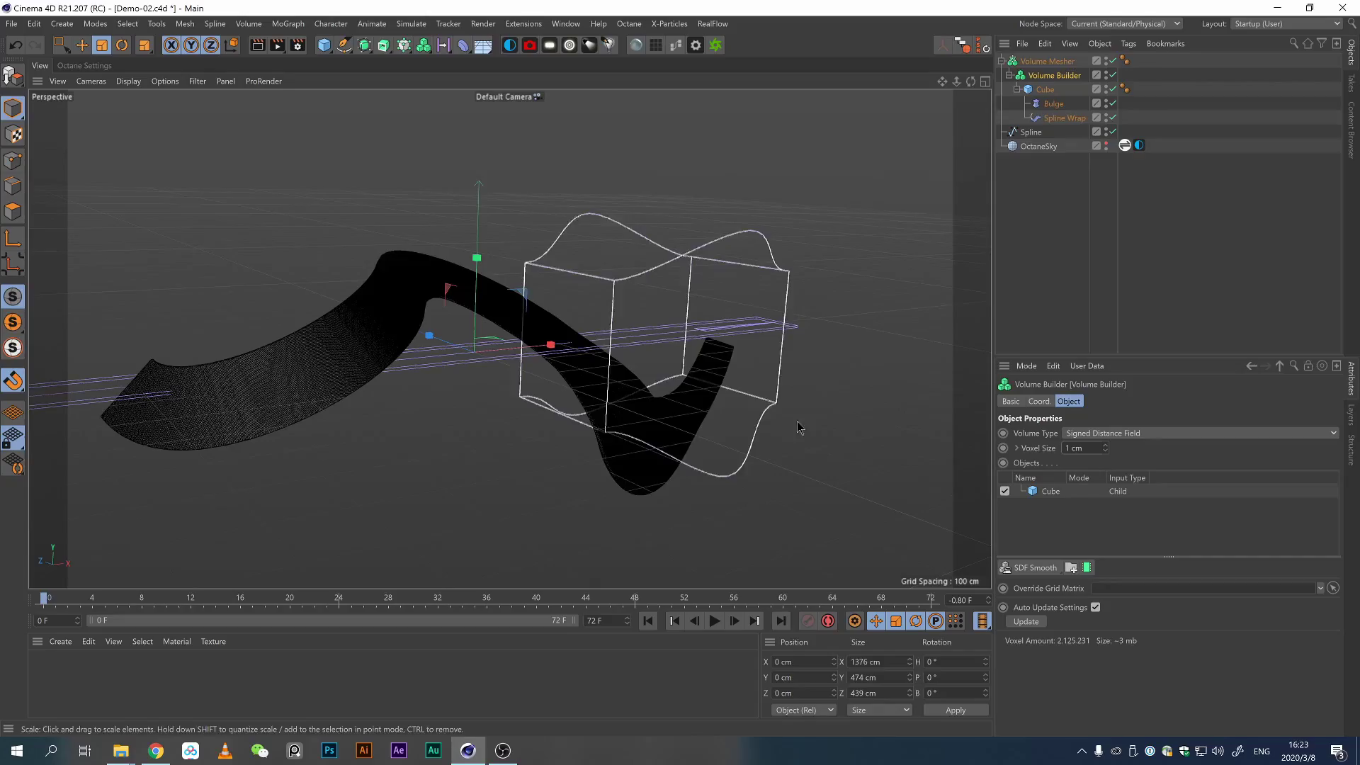
Add an SDF Smooth filter with 2 iterations to the Volume Builder to smooth the ribbon's inner bend.
alt+drag(574, 340, 318, 326)
alt+right_drag(523, 417, 664, 376)
alt+drag(664, 376, 723, 434)
click(1011, 574)
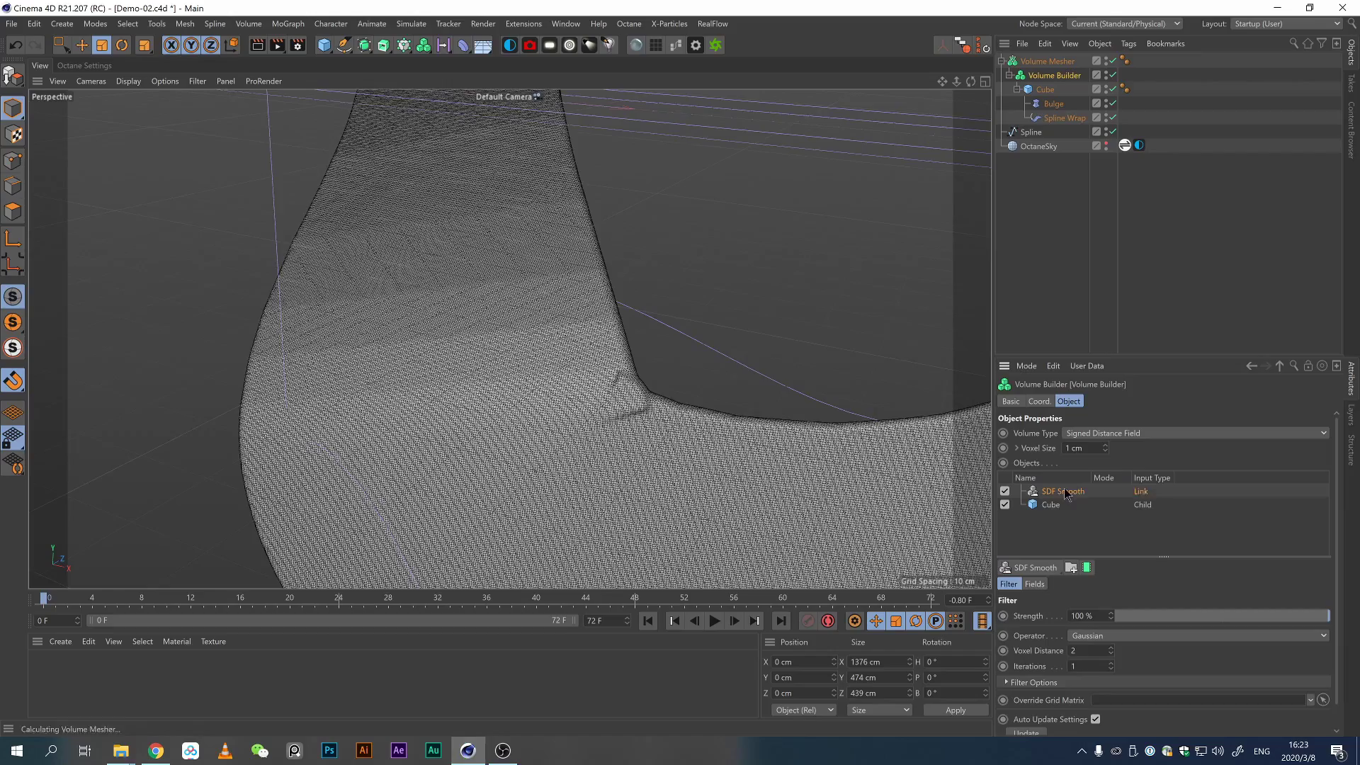
alt+drag(632, 410, 624, 319)
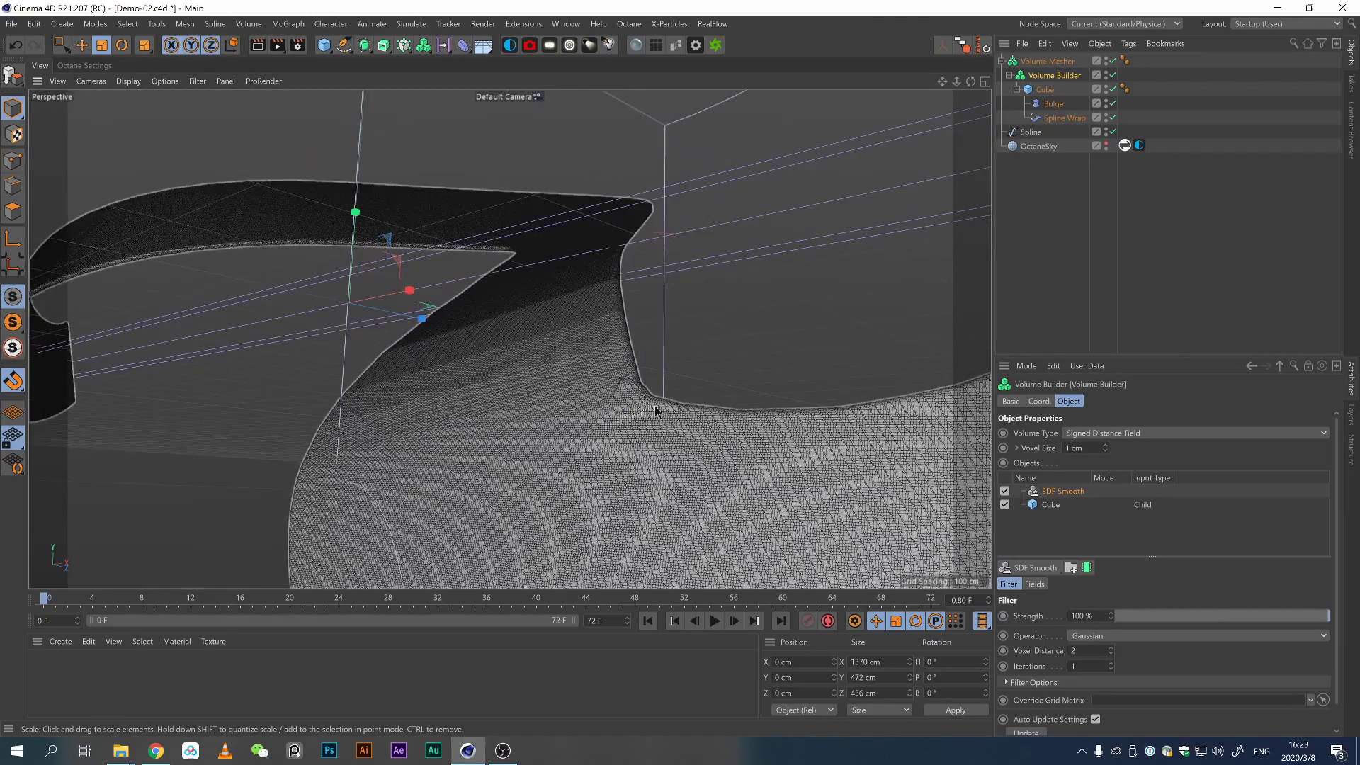
alt+right_drag(654, 405, 772, 378)
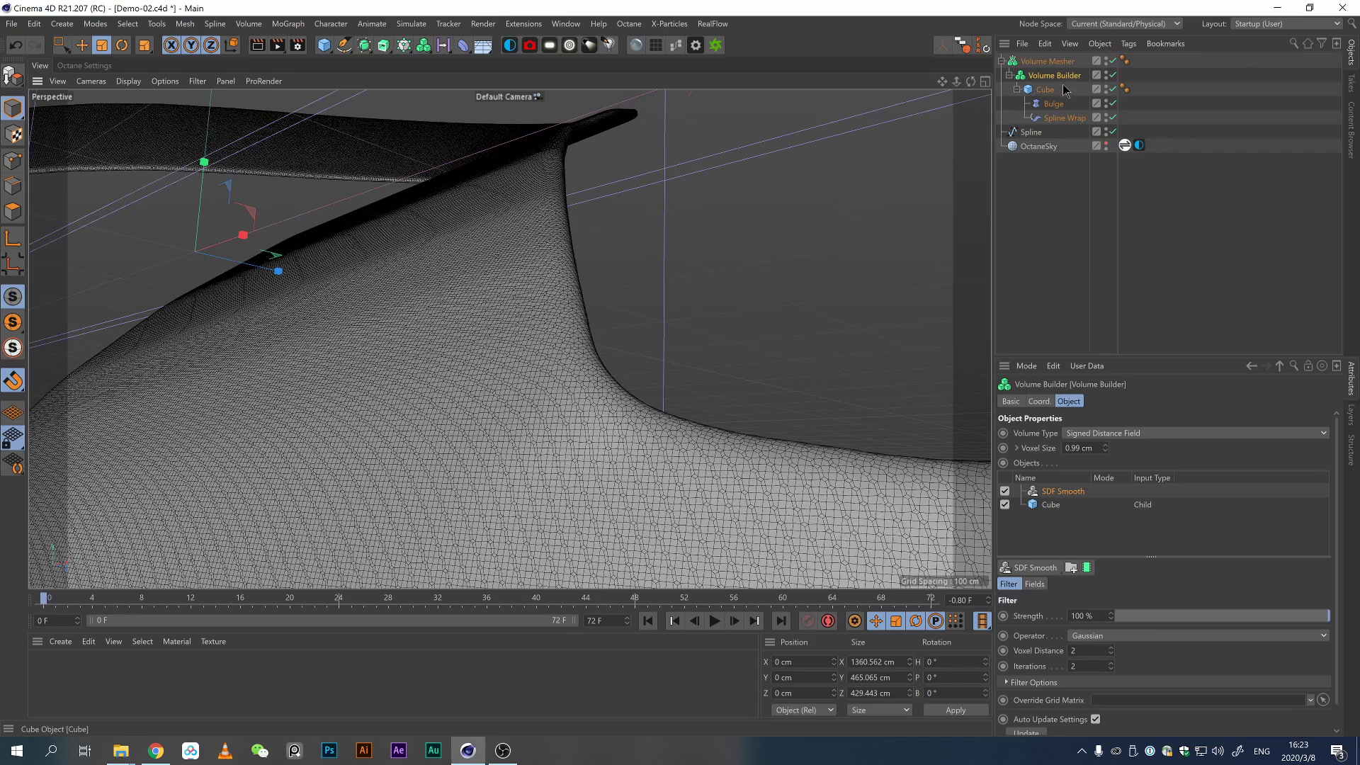
Set the Volume Mesher's Adaptive value to 1 % and inspect the reduced mesh along the ribbon.
click(1055, 62)
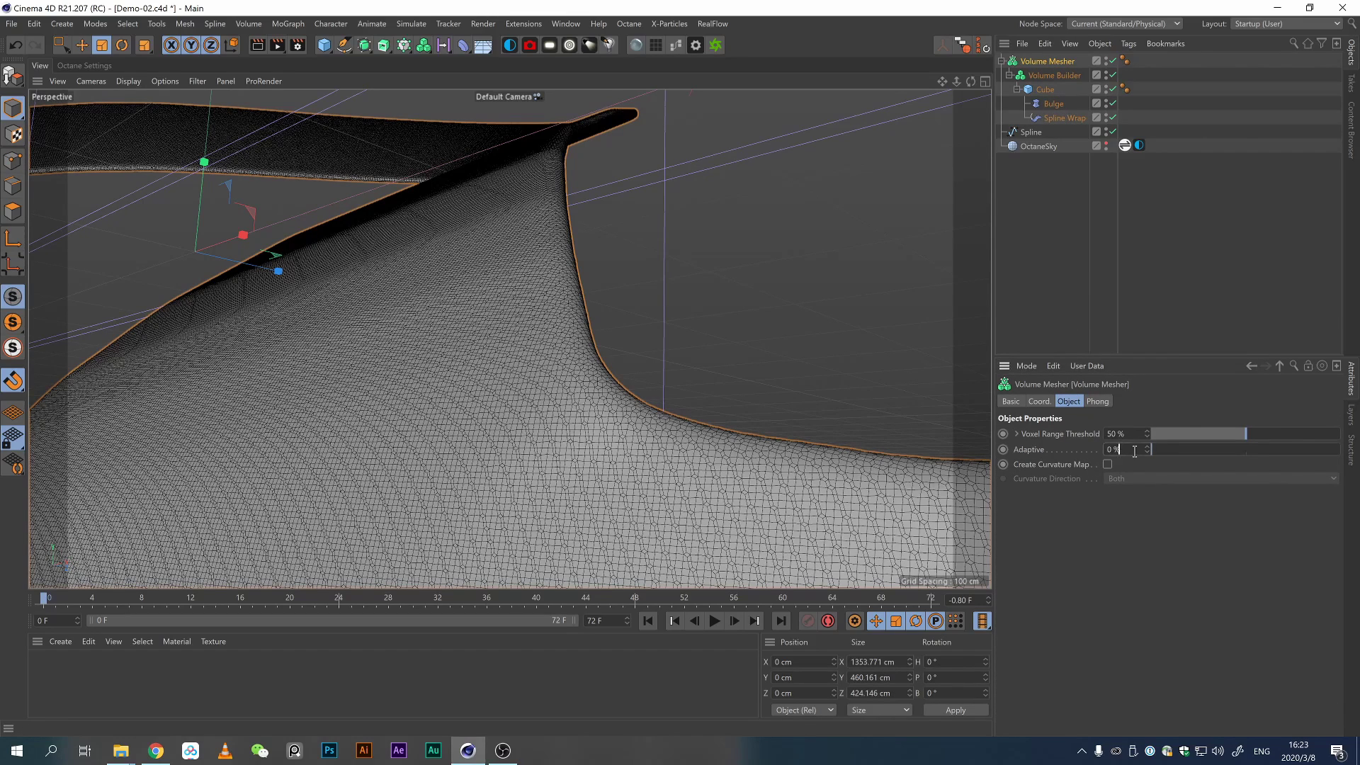
text(1)
key(Return)
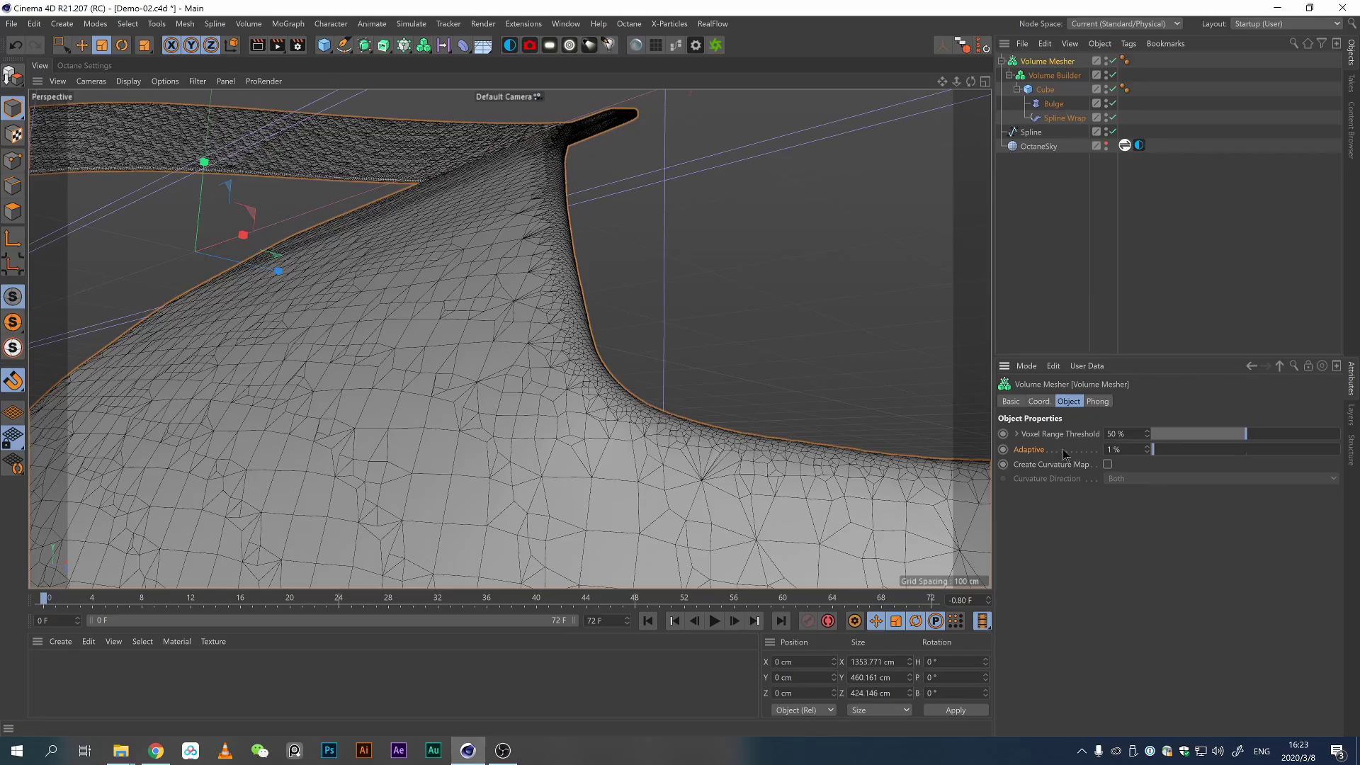
alt+drag(368, 259, 473, 268)
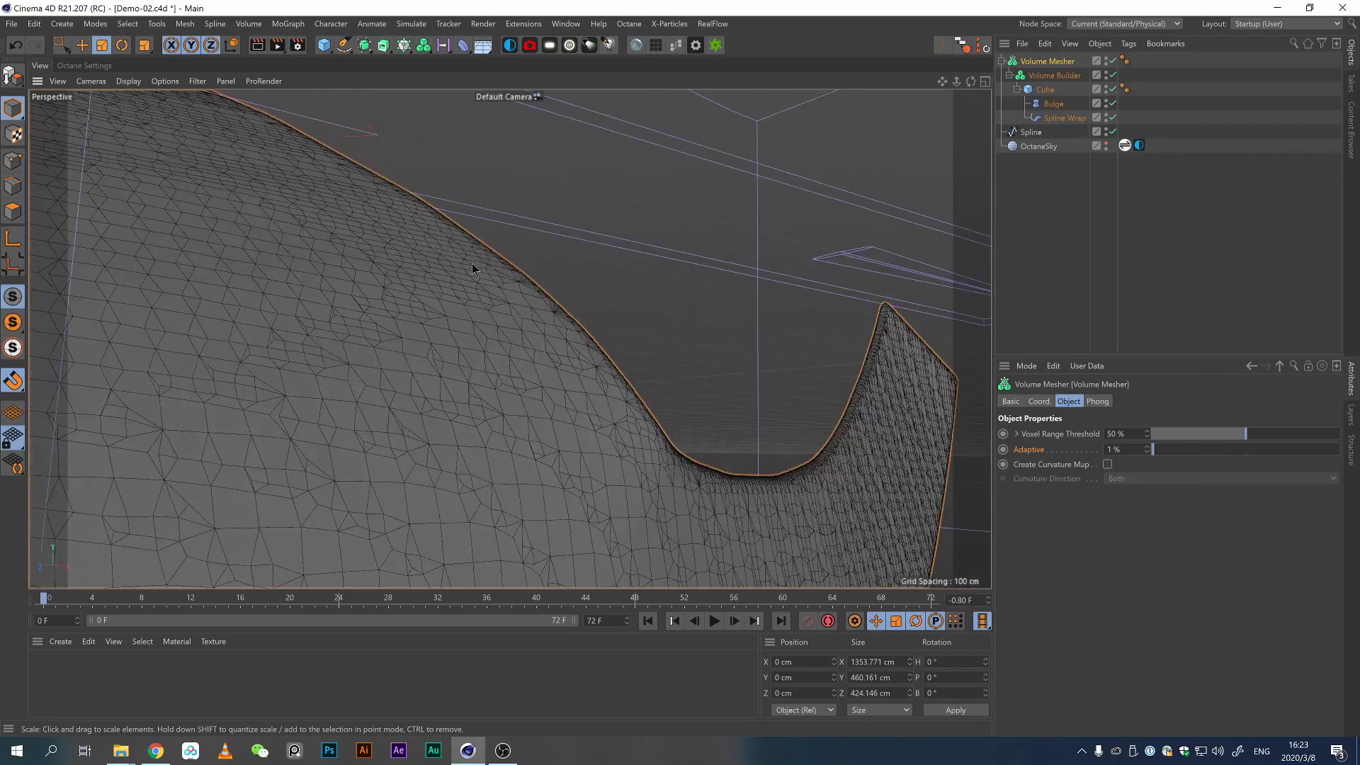
alt+right_drag(473, 267, 310, 355)
alt+drag(310, 355, 510, 340)
alt+middle_drag(297, 226, 506, 315)
alt+drag(506, 315, 418, 306)
alt+right_drag(415, 310, 627, 235)
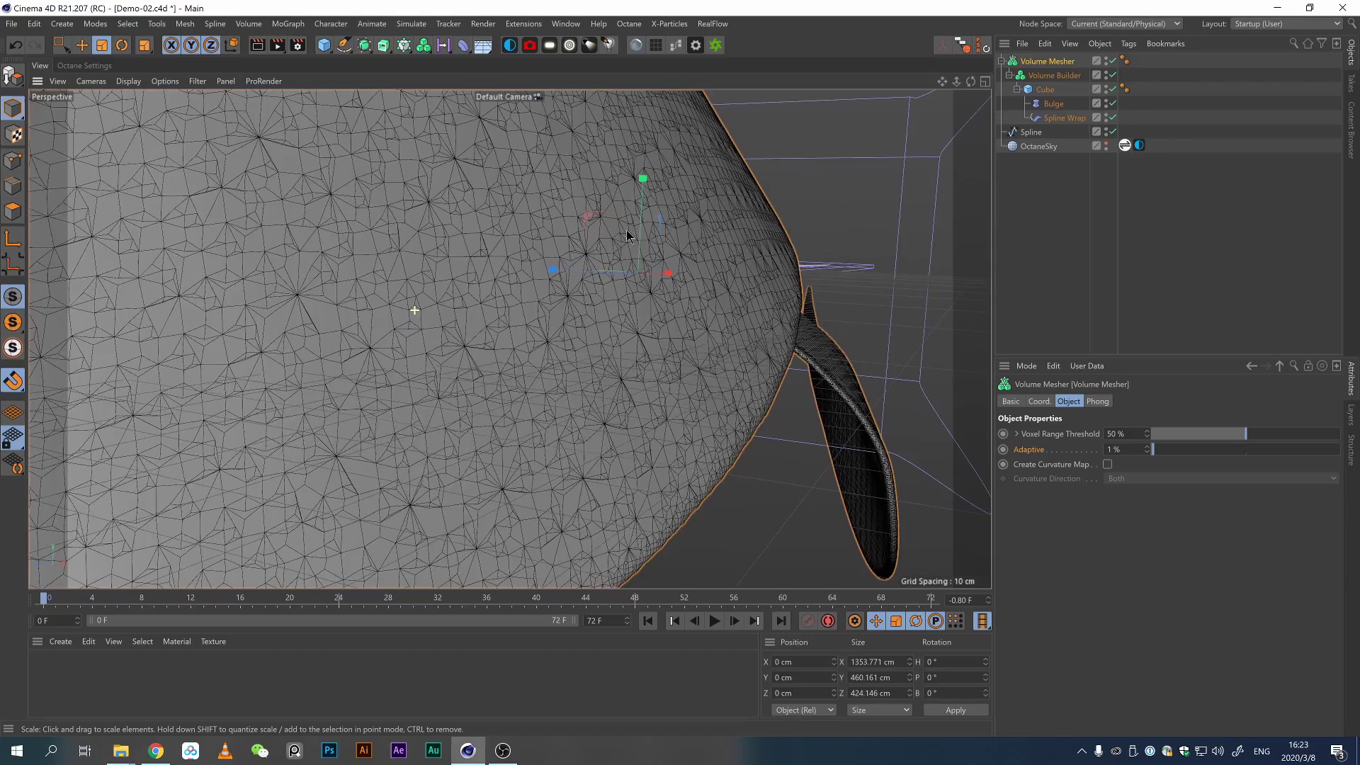
Test a Voxel Range Threshold of 17 % on the Volume Mesher and bring it back up to 51 %.
alt+right_drag(502, 347, 425, 361)
alt+drag(443, 345, 515, 319)
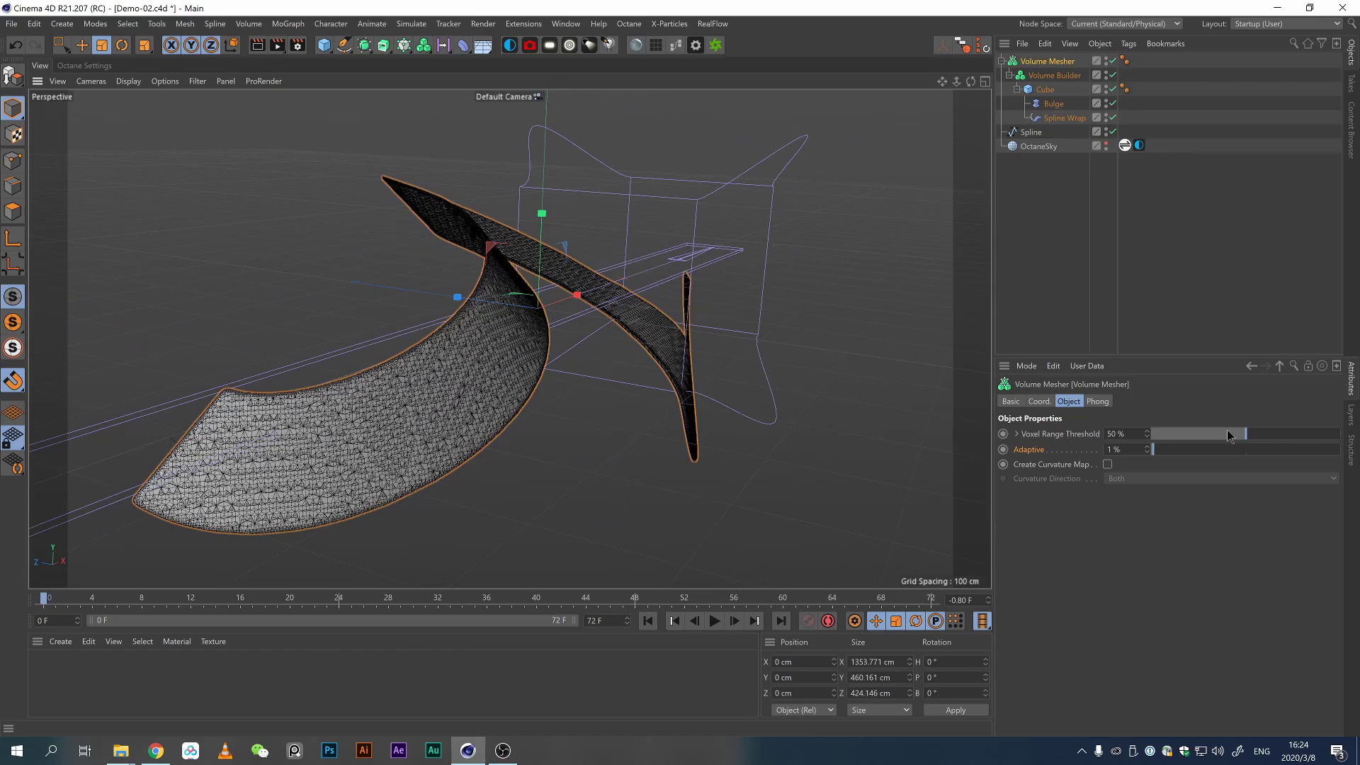
drag(1237, 437, 1188, 452)
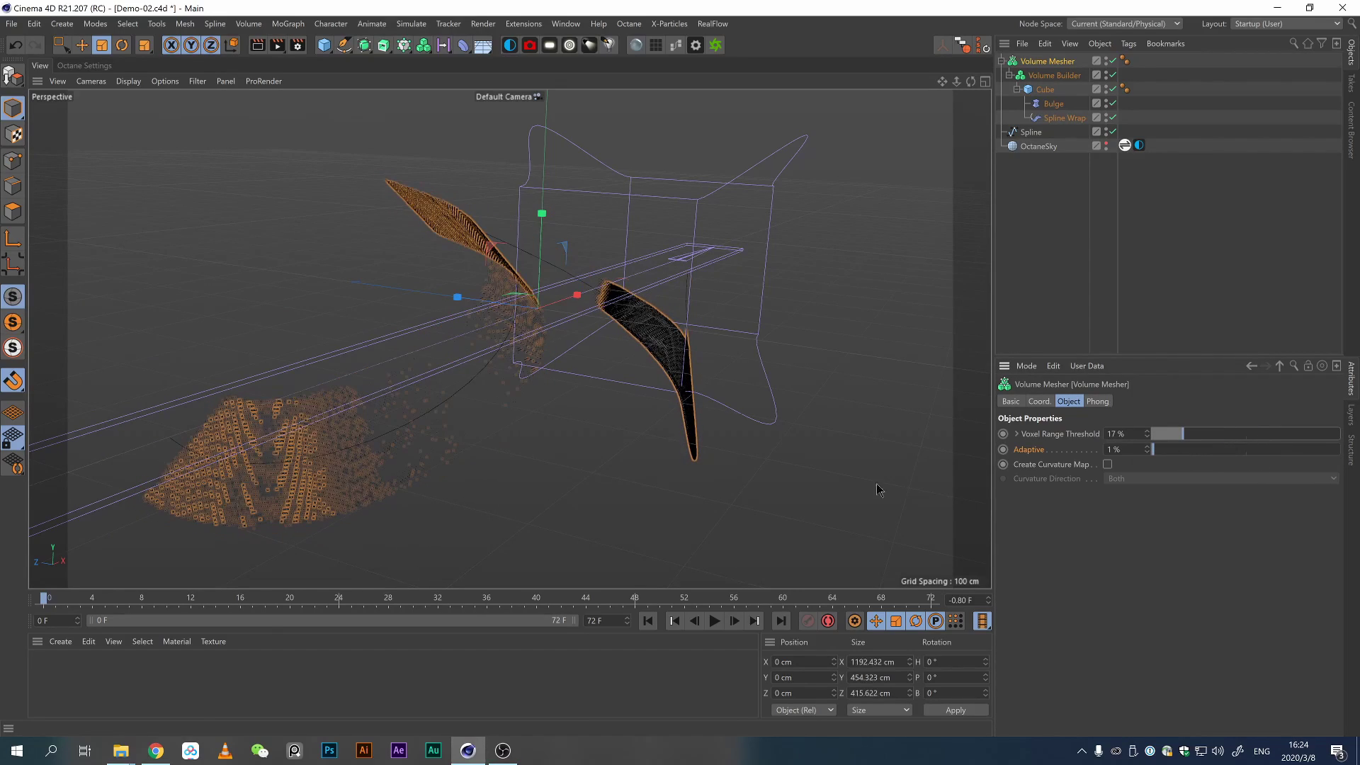
alt+drag(476, 346, 421, 343)
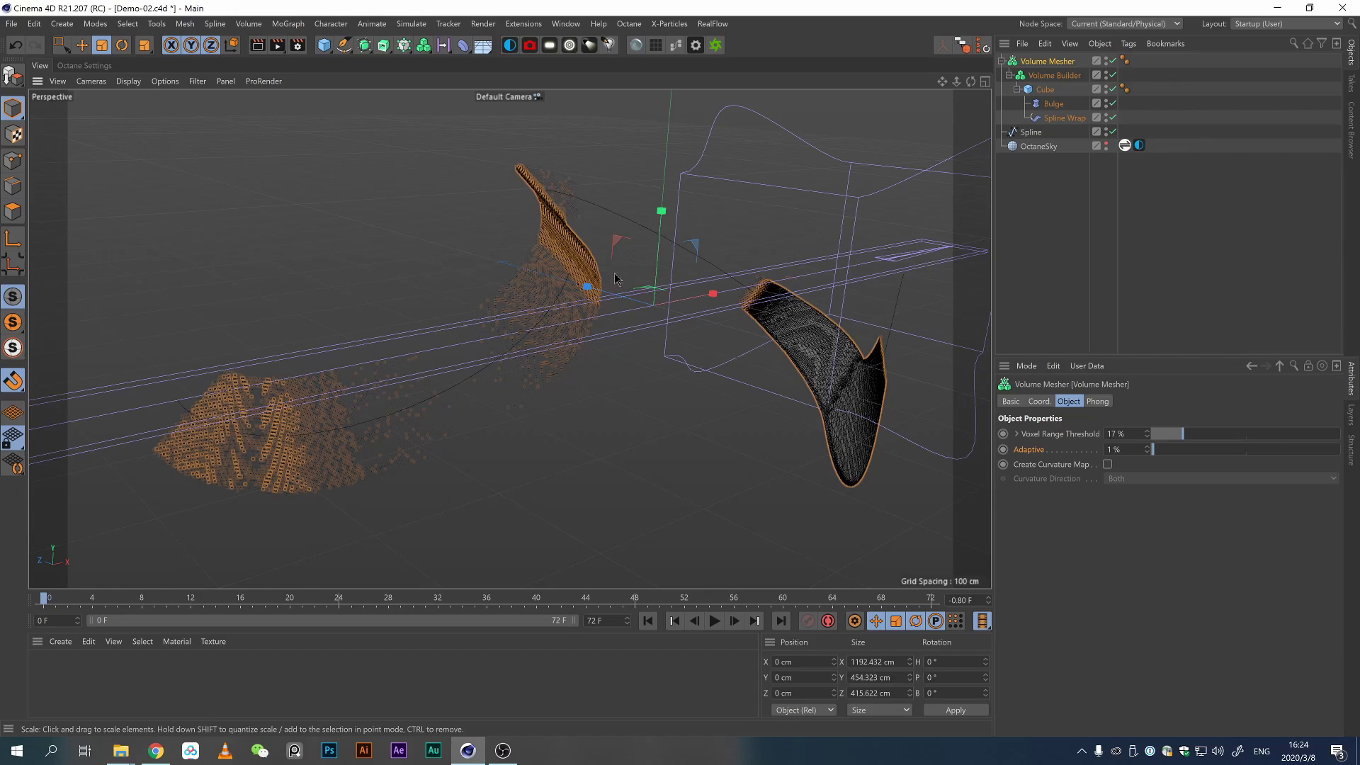
drag(1186, 435, 1249, 445)
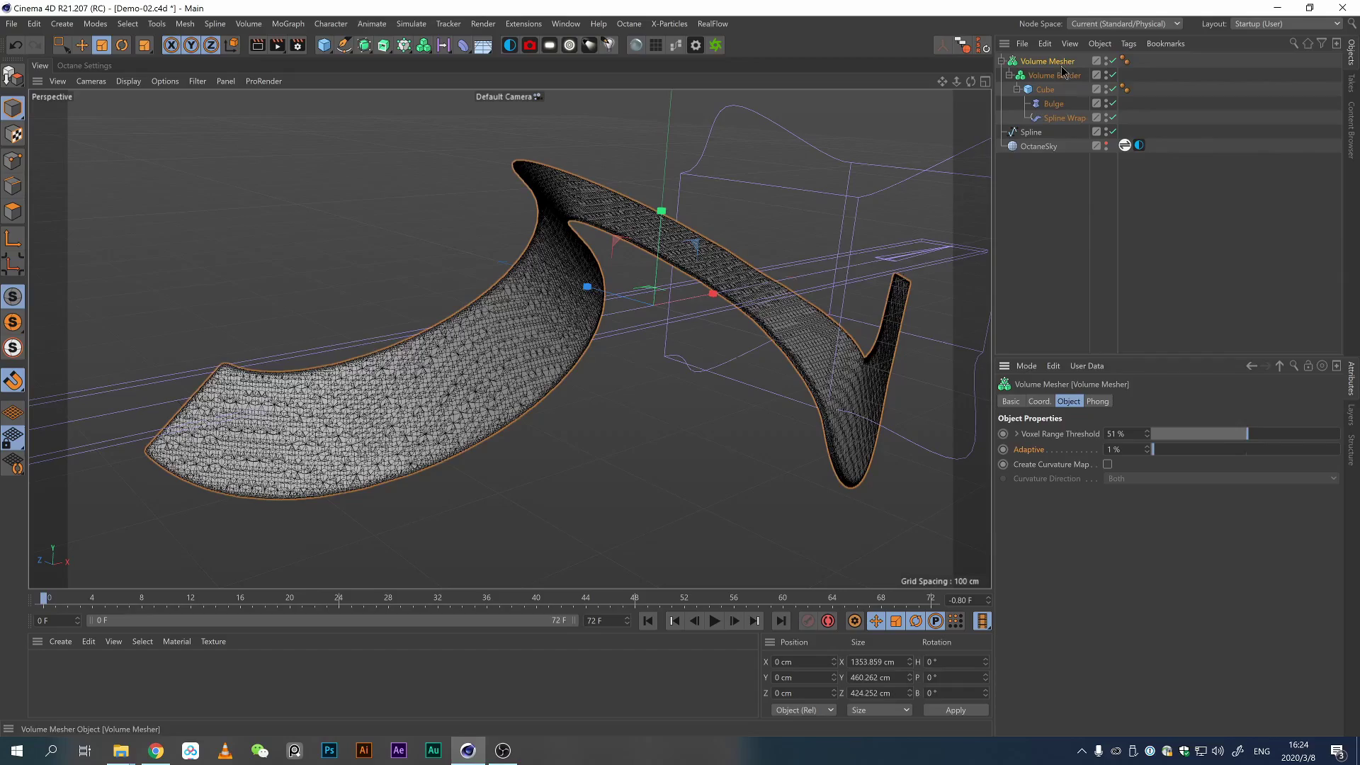
alt+drag(646, 260, 542, 291)
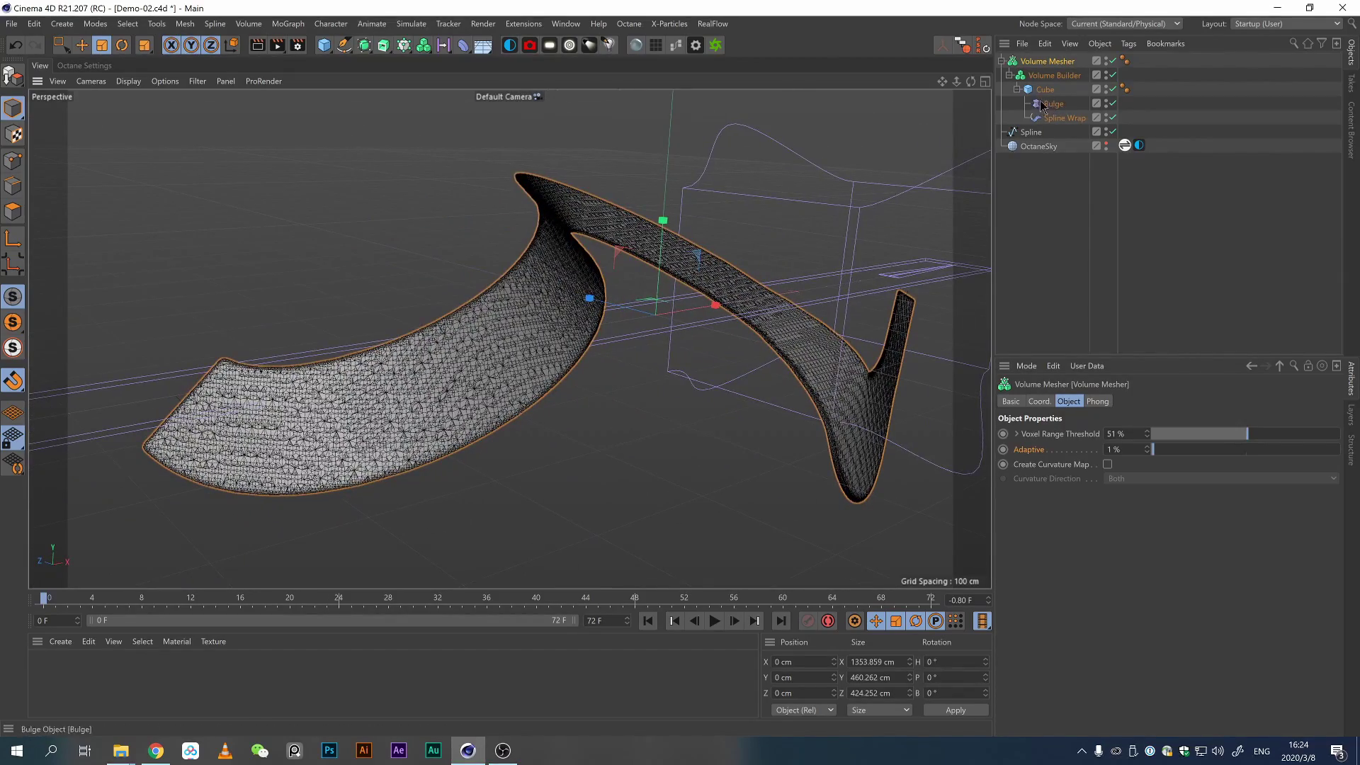
Add a Twist deformer to the Cube and set its X size to 1200 cm.
click(1045, 90)
click(462, 48)
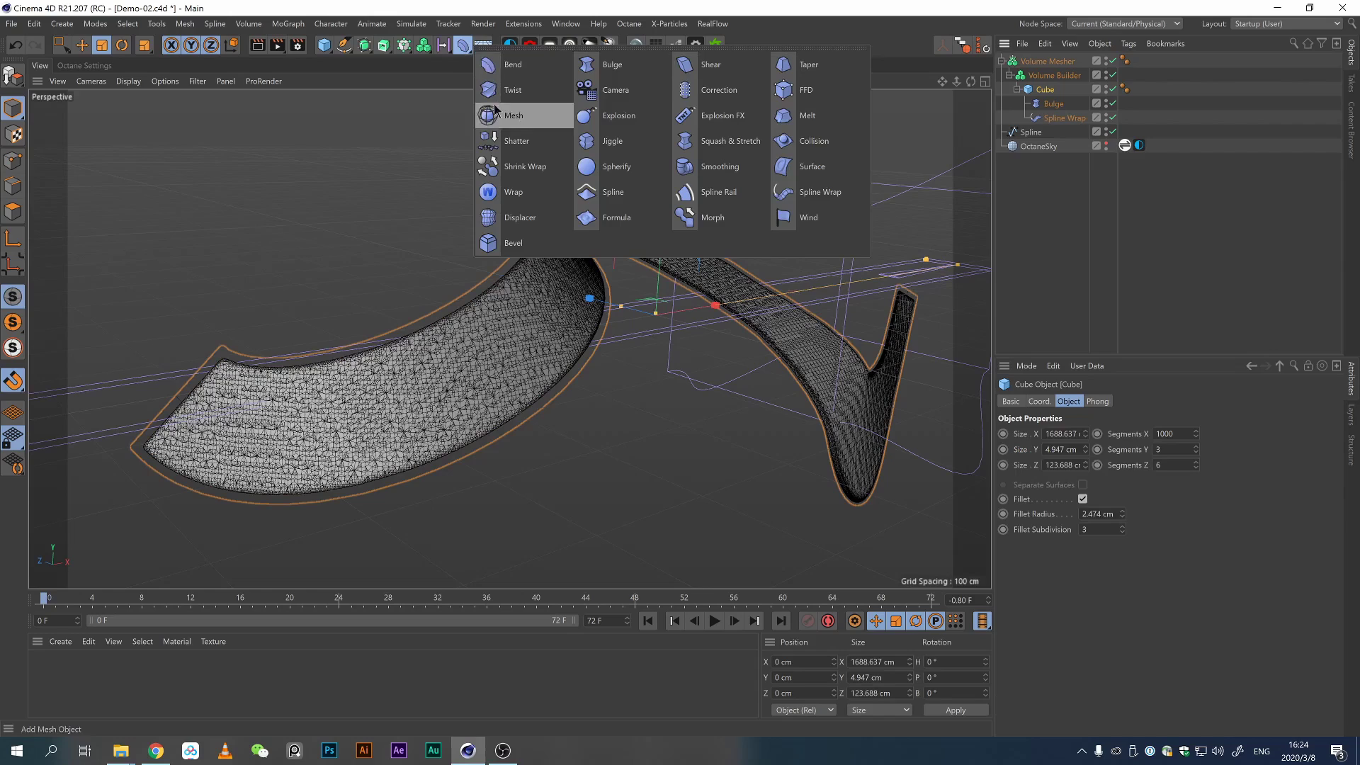
click(533, 92)
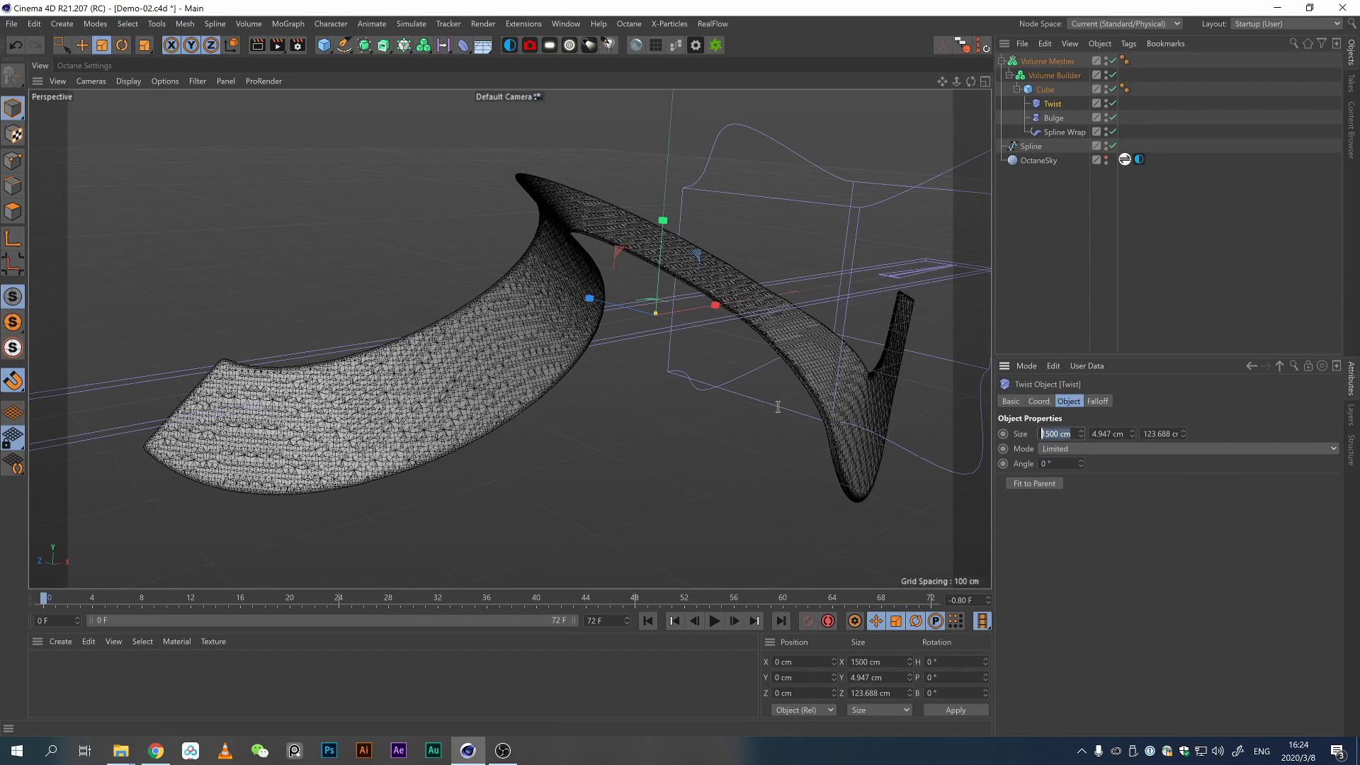
text(1200)
key(Return)
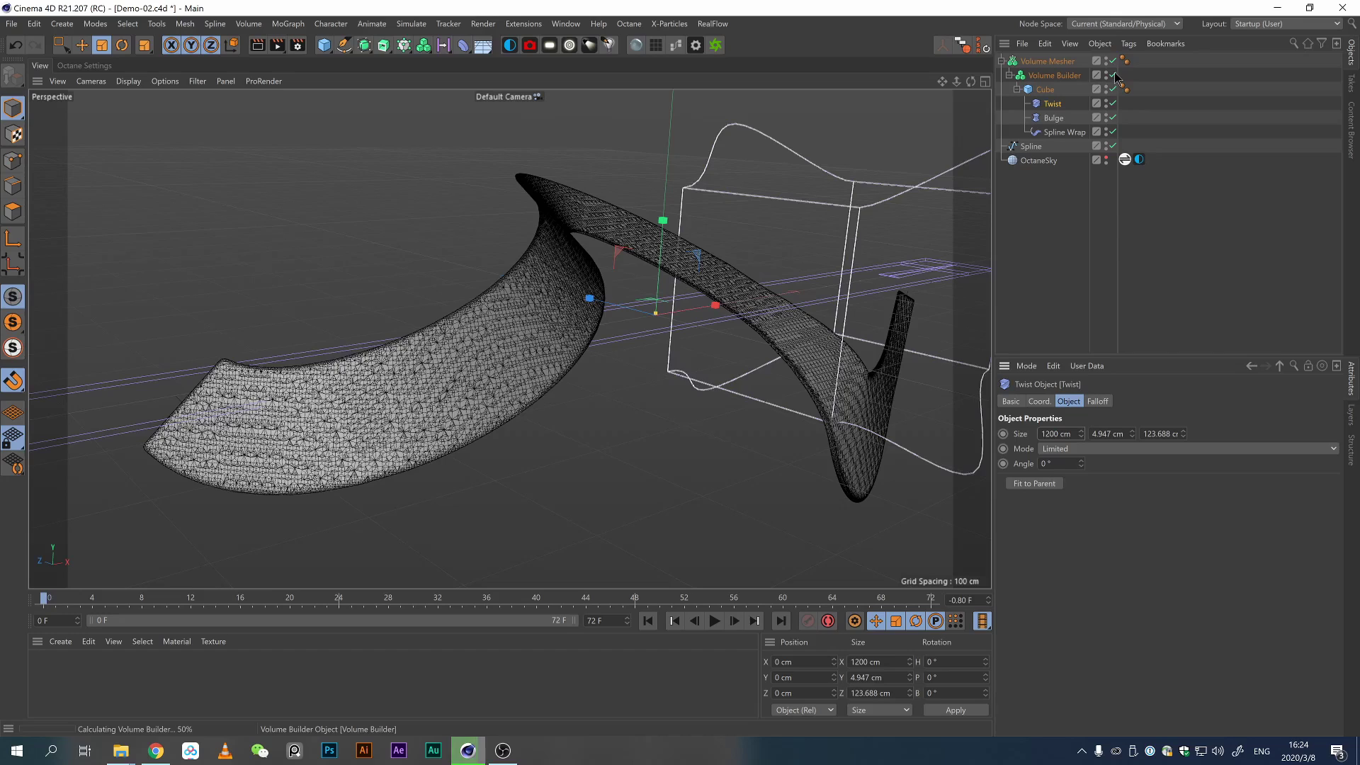
Disable the Volume Builder and Volume Mesher so only the deformed Cube is calculated.
click(1114, 75)
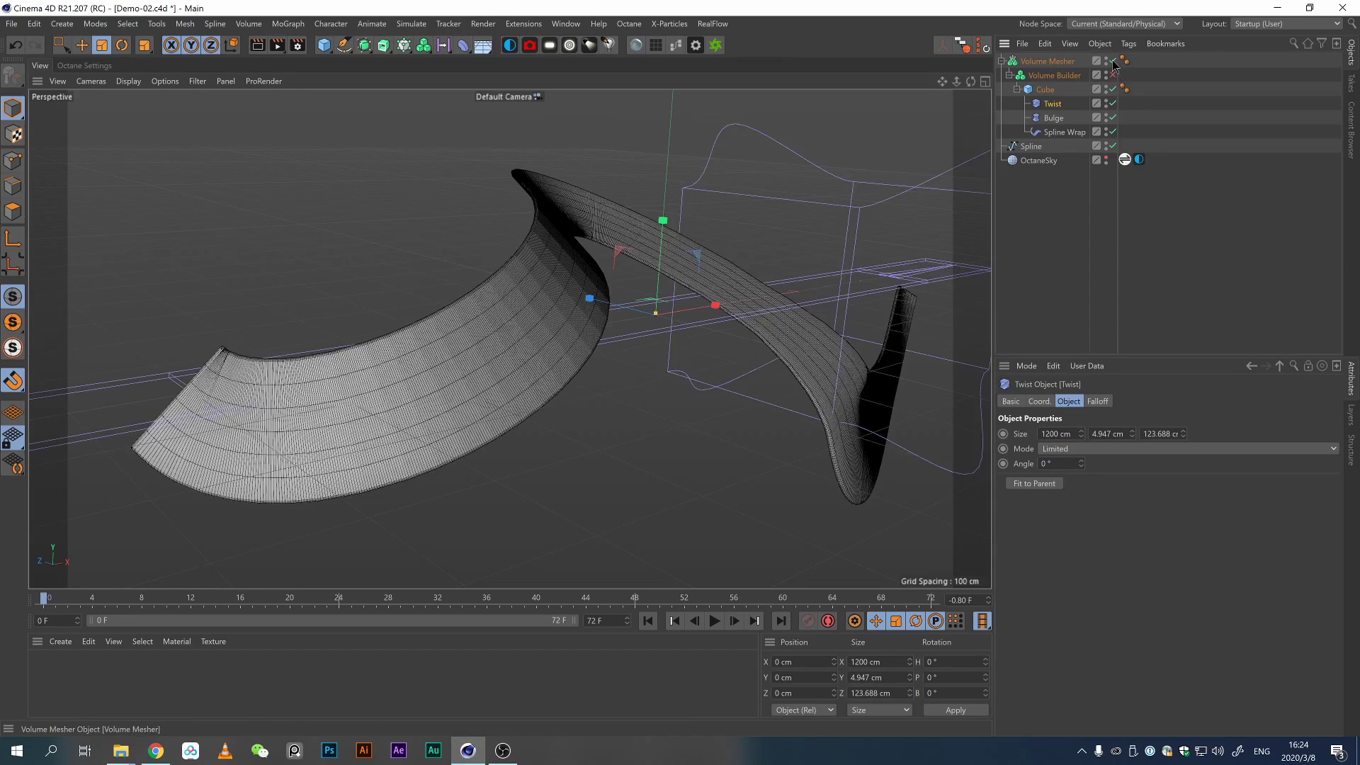
click(1053, 76)
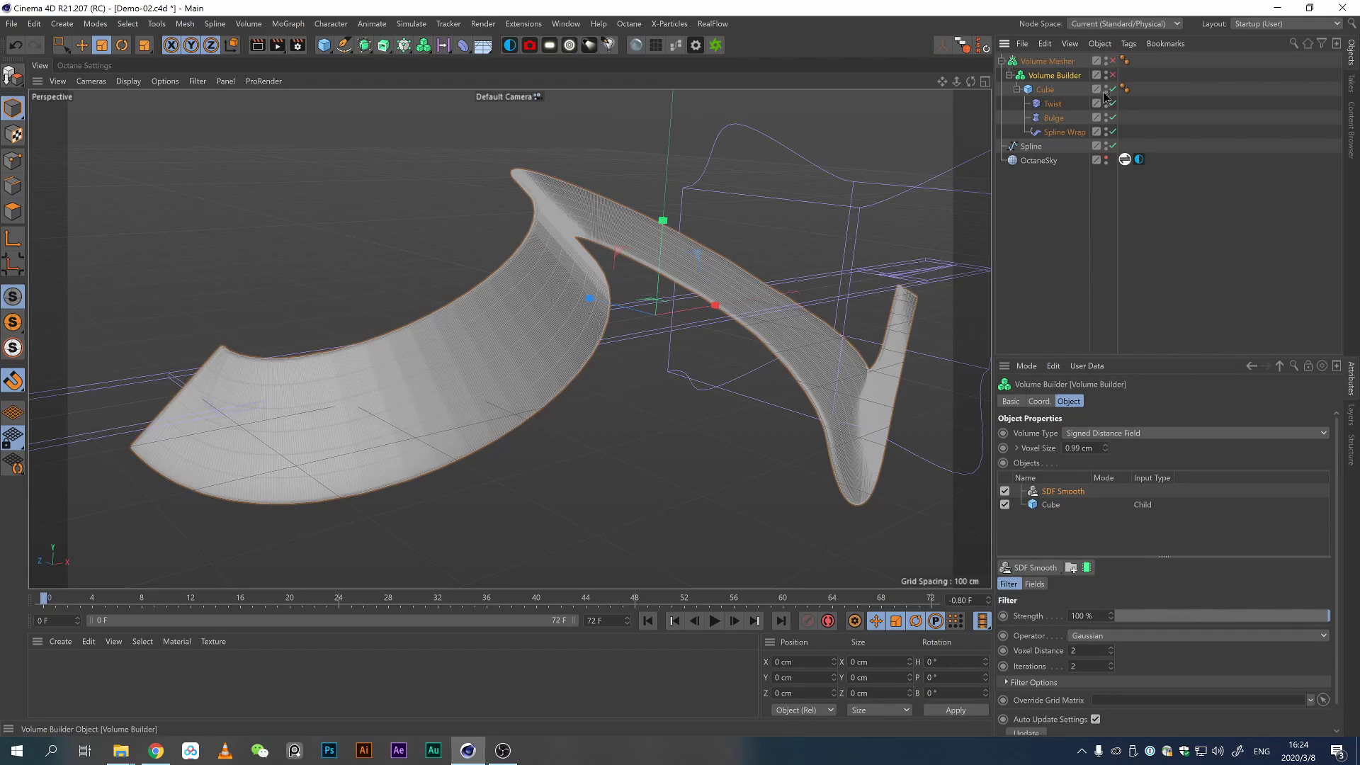
alt+middle_drag(748, 358, 683, 349)
mouse_move(683, 350)
alt+mouse_down()
mouse_move(674, 340)
mouse_move(739, 315)
mouse_move(666, 347)
alt+mouse_up()
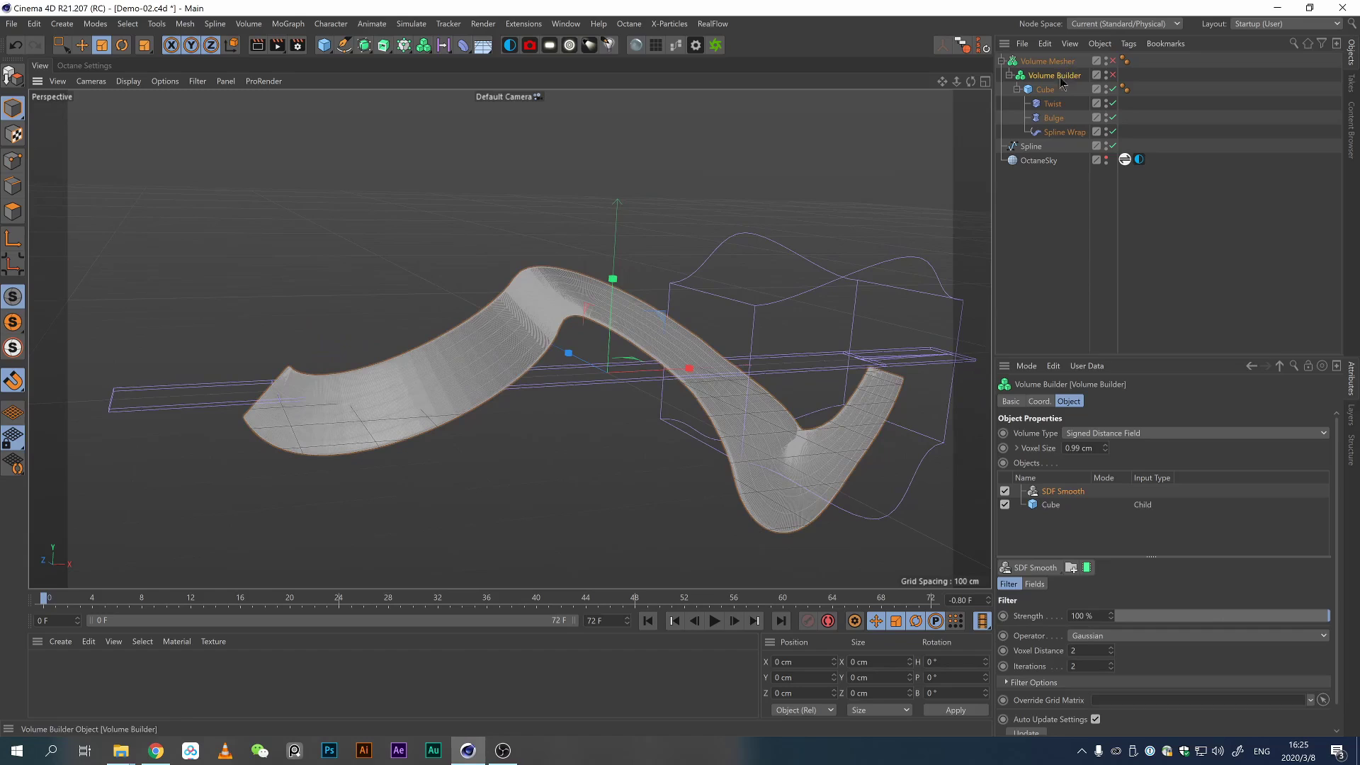
Set the Twist deformer's size to 150 cm on all three axes.
click(1053, 105)
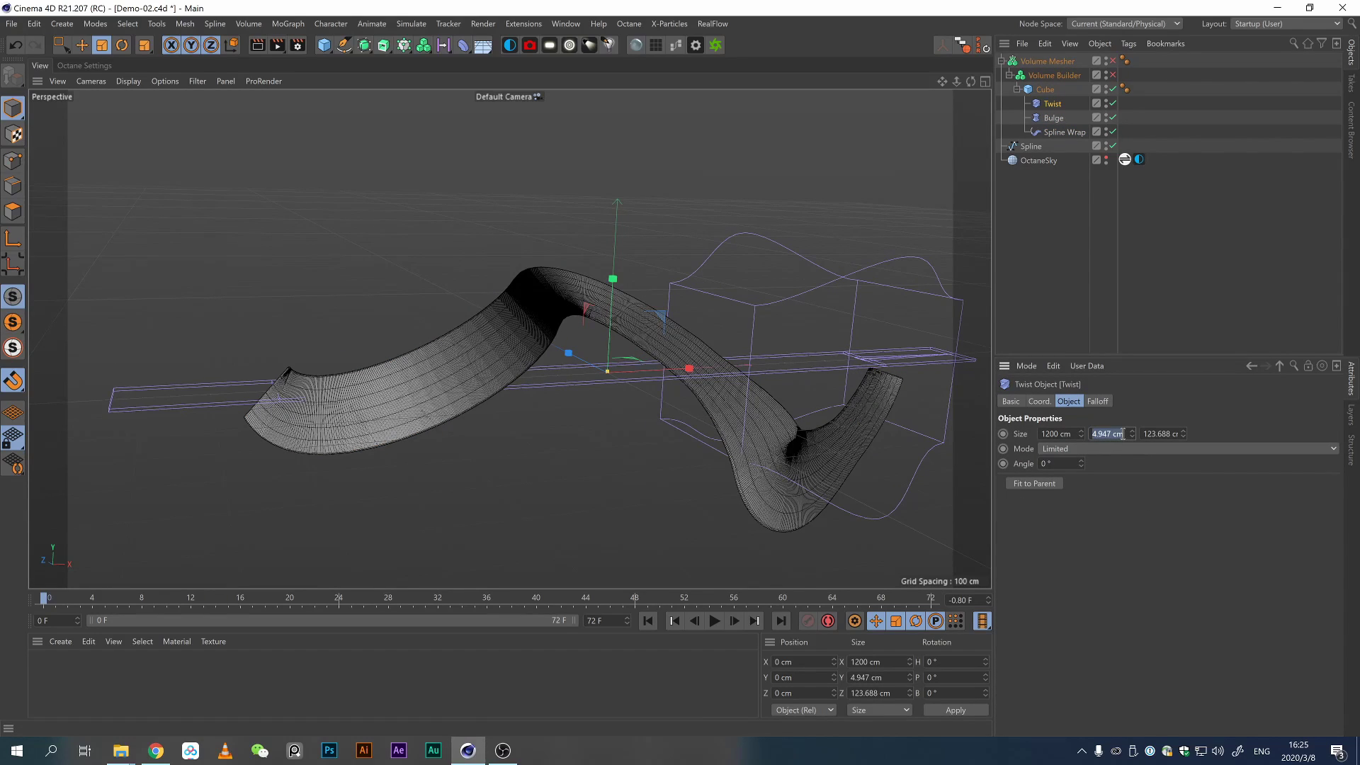
text(150)
key(Return)
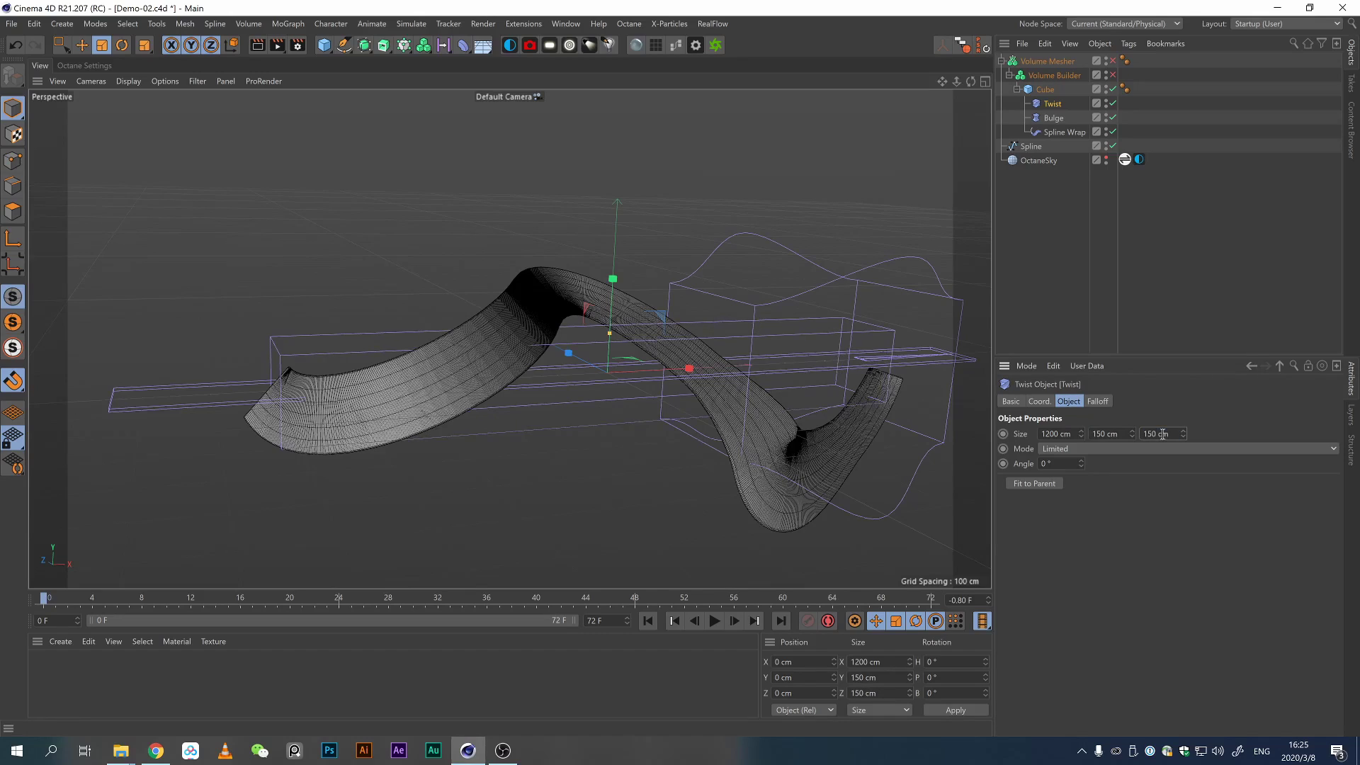
click(1059, 433)
text(150)
key(Return)
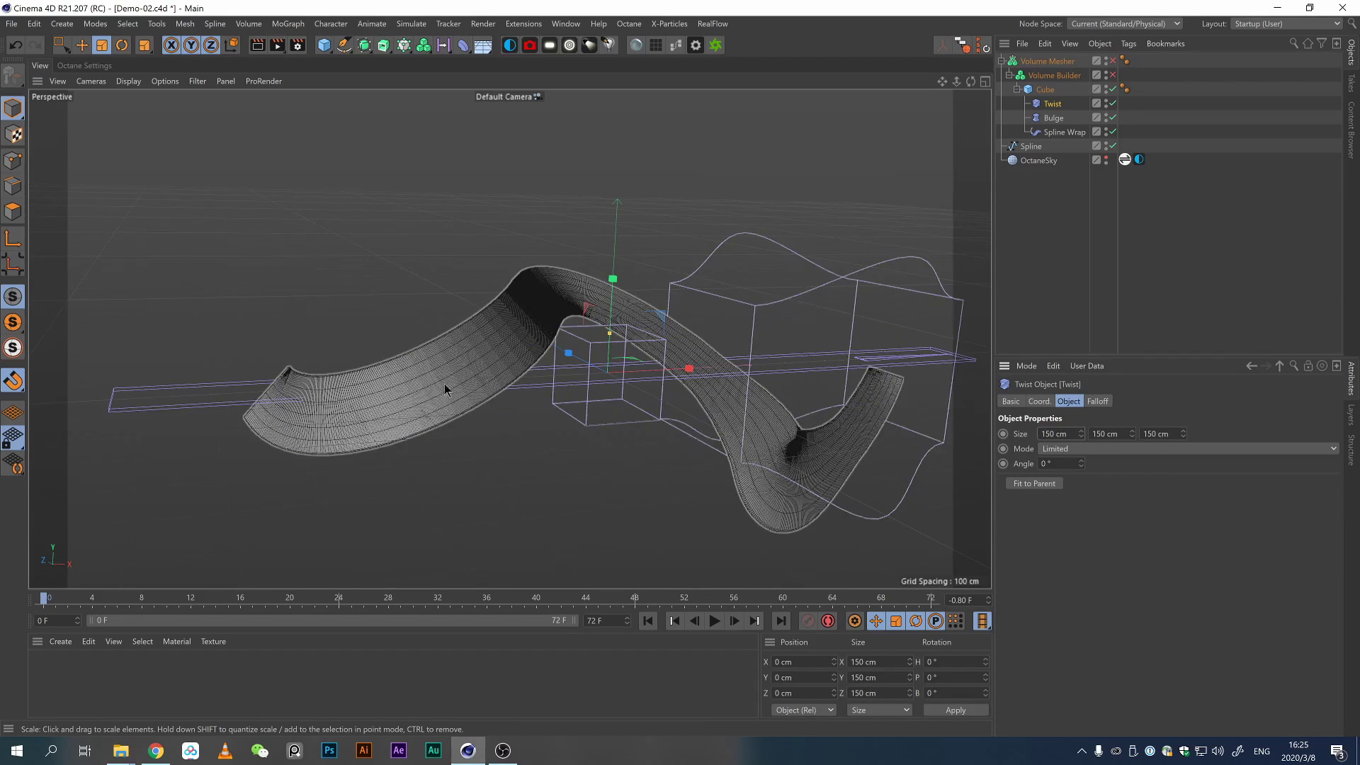
Turn the Twist deformer to a 90° bank so it twists the ribbon, and scale it up to about 507 cm.
drag(610, 333, 665, 344)
key(r)
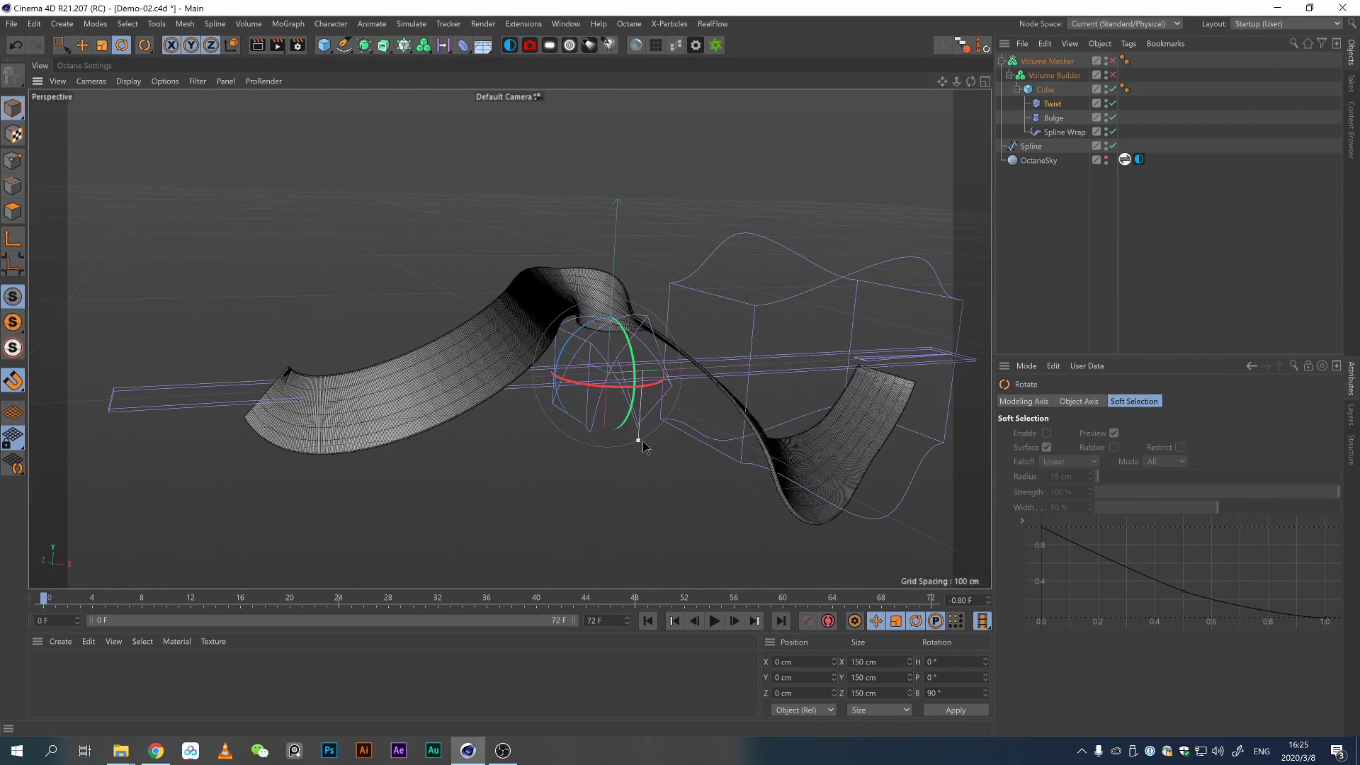
key(t)
drag(595, 412, 535, 445)
Slide the Twist deformer along the ribbon to X about 25 cm and scale it down to about 207 cm.
key(e)
drag(667, 375, 828, 364)
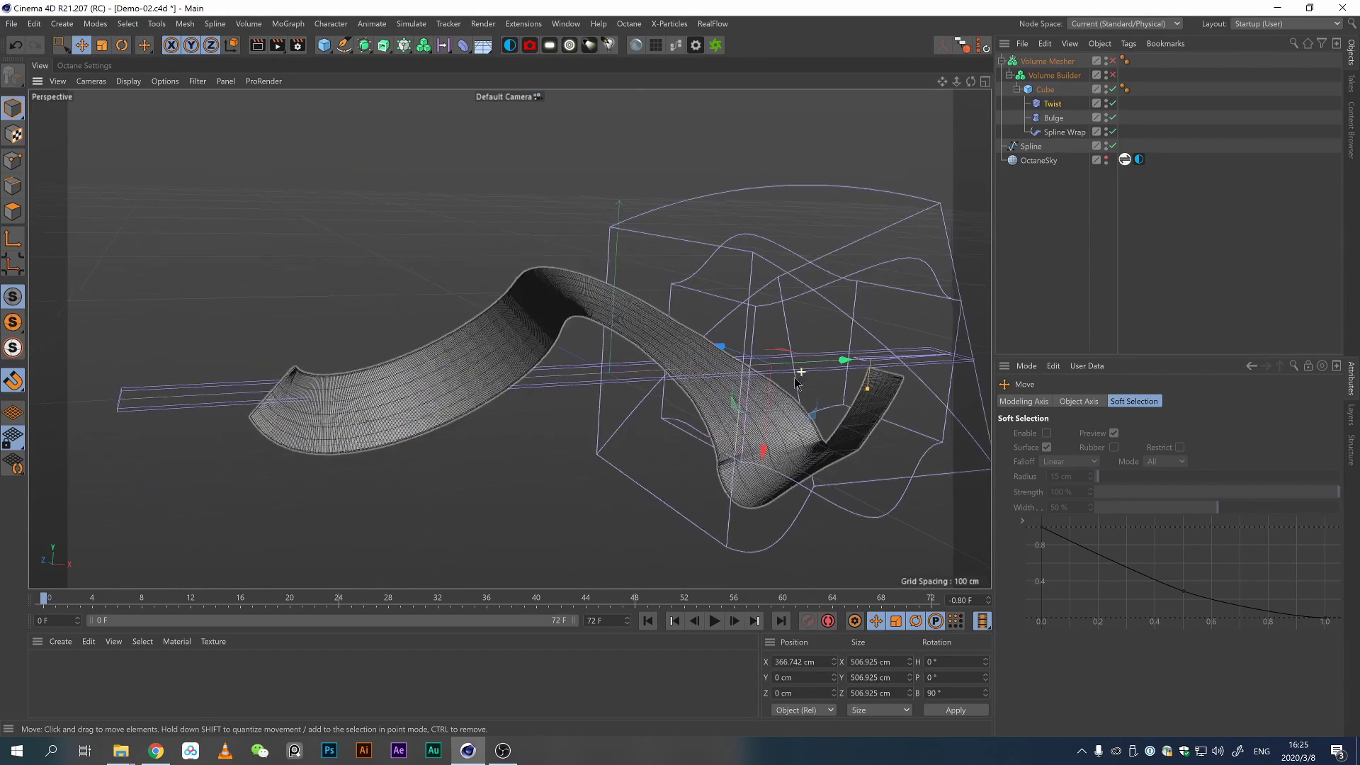
alt+right_drag(801, 373, 699, 394)
alt+drag(699, 395, 624, 393)
drag(782, 388, 644, 381)
key(t)
drag(750, 307, 502, 440)
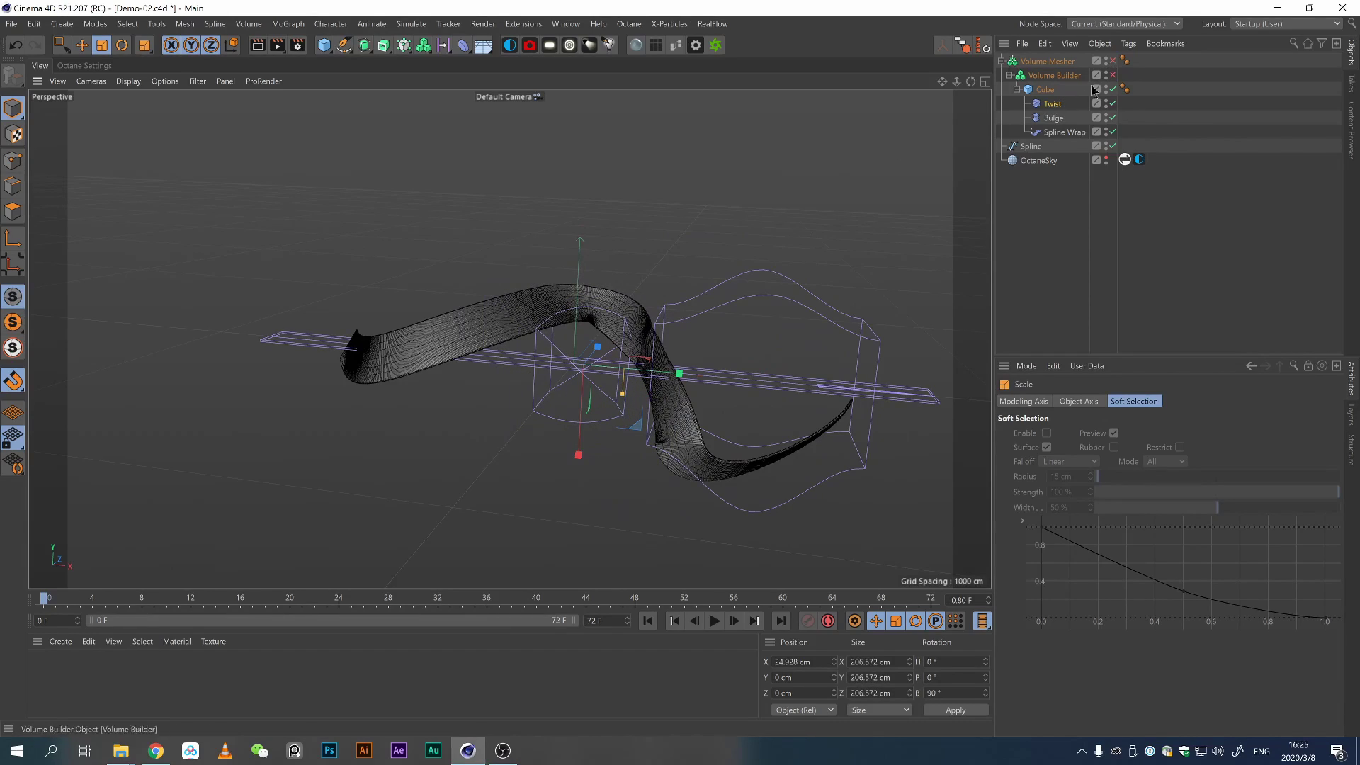
Stretch the Twist deformer's Y size to about 434 cm and move it to X about 379 cm near the ribbon's end.
click(1052, 104)
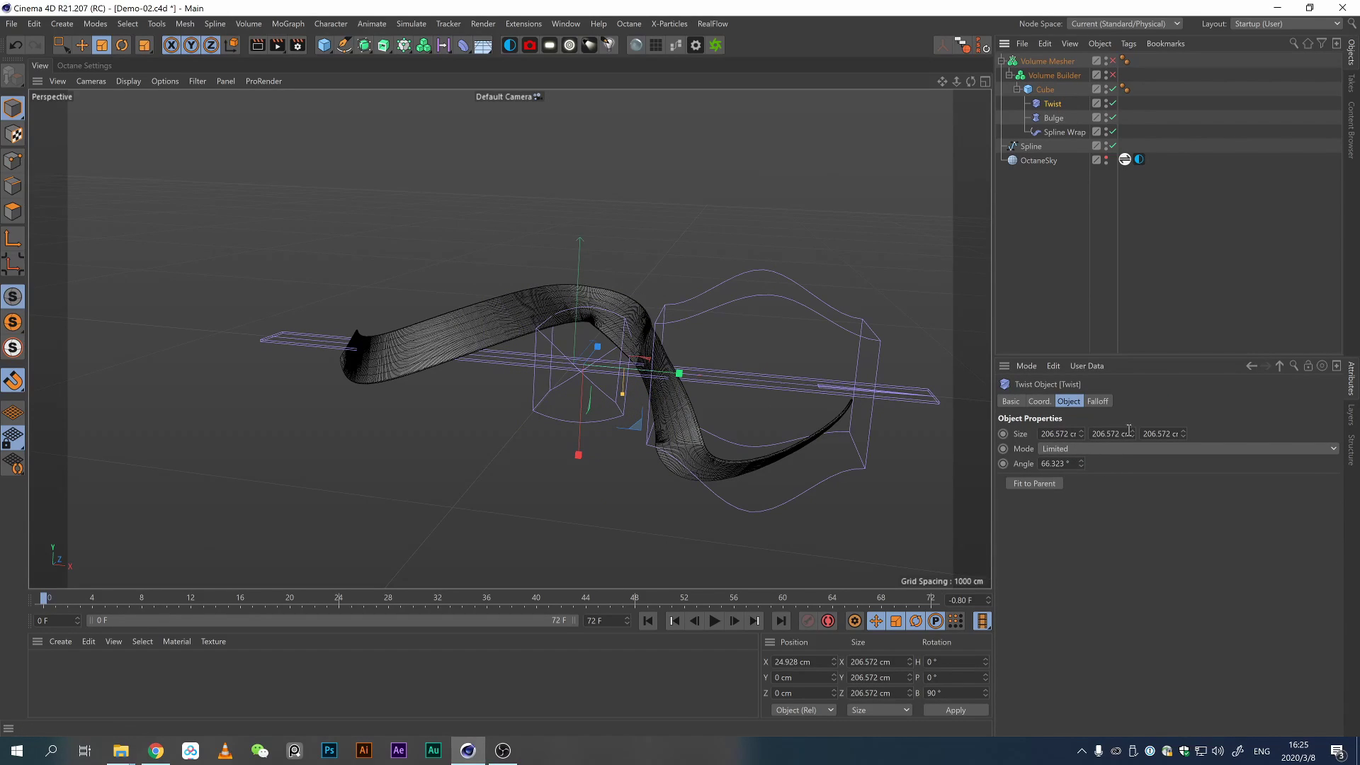
drag(1132, 434, 1131, 389)
drag(668, 398, 773, 369)
key(e)
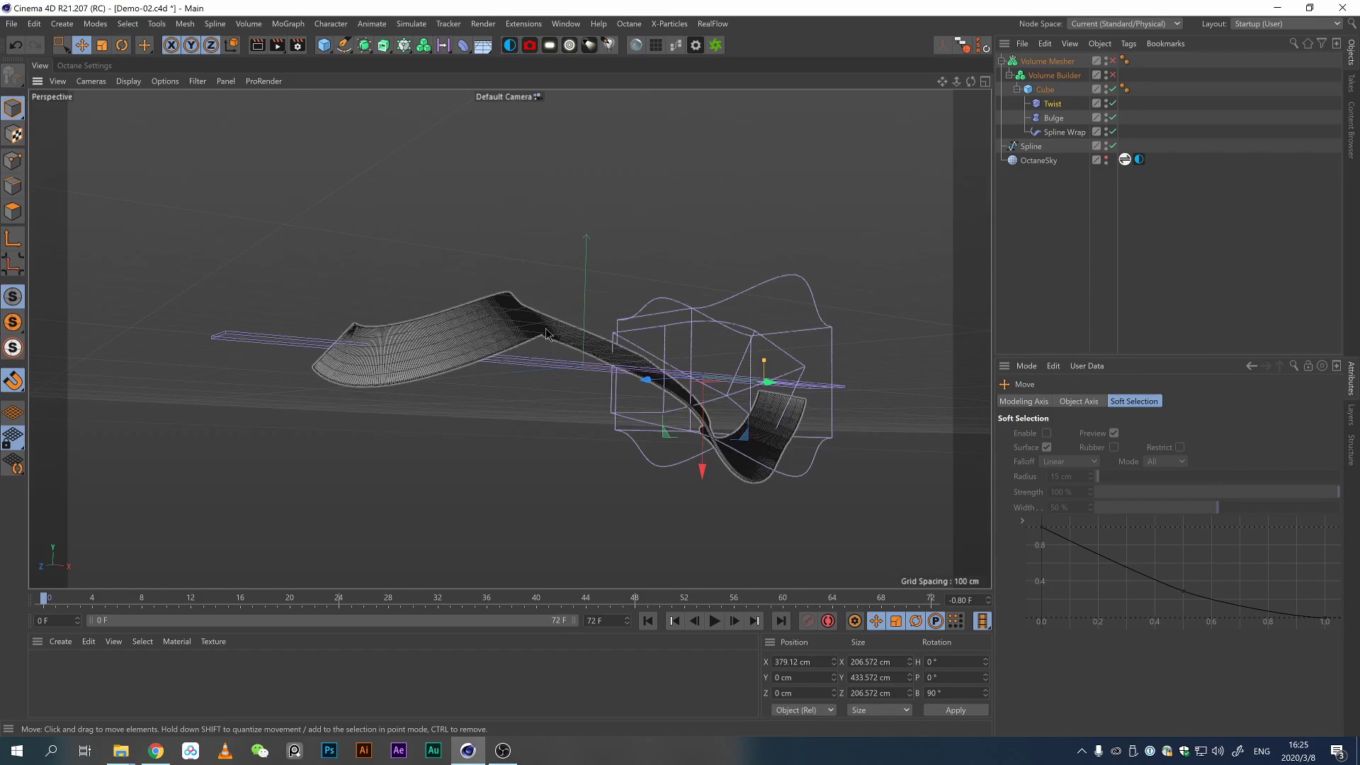
Duplicate the Twist to X about -519 cm at the ribbon's other end, above Spline Wrap in the hierarchy, with an angle of about -44°.
alt+drag(601, 185, 542, 387)
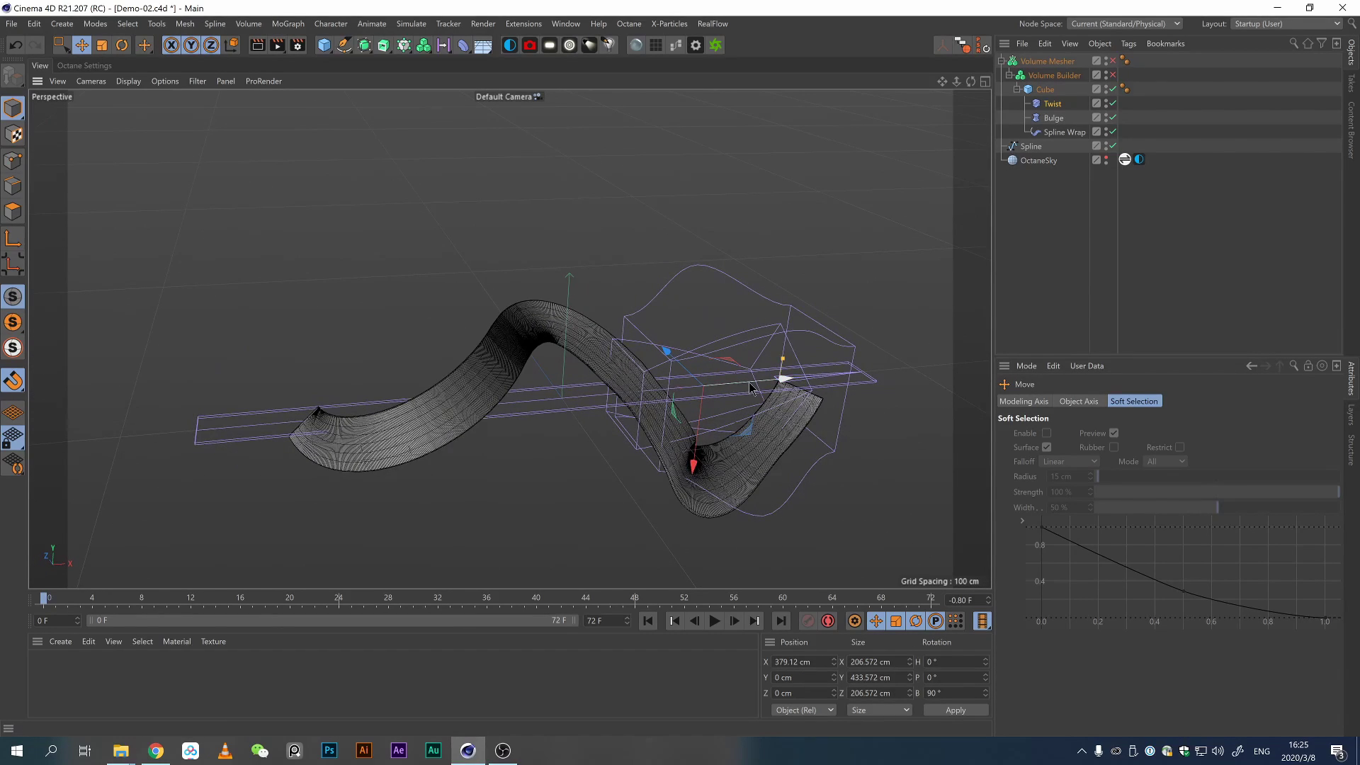
ctrl+drag(751, 387, 445, 411)
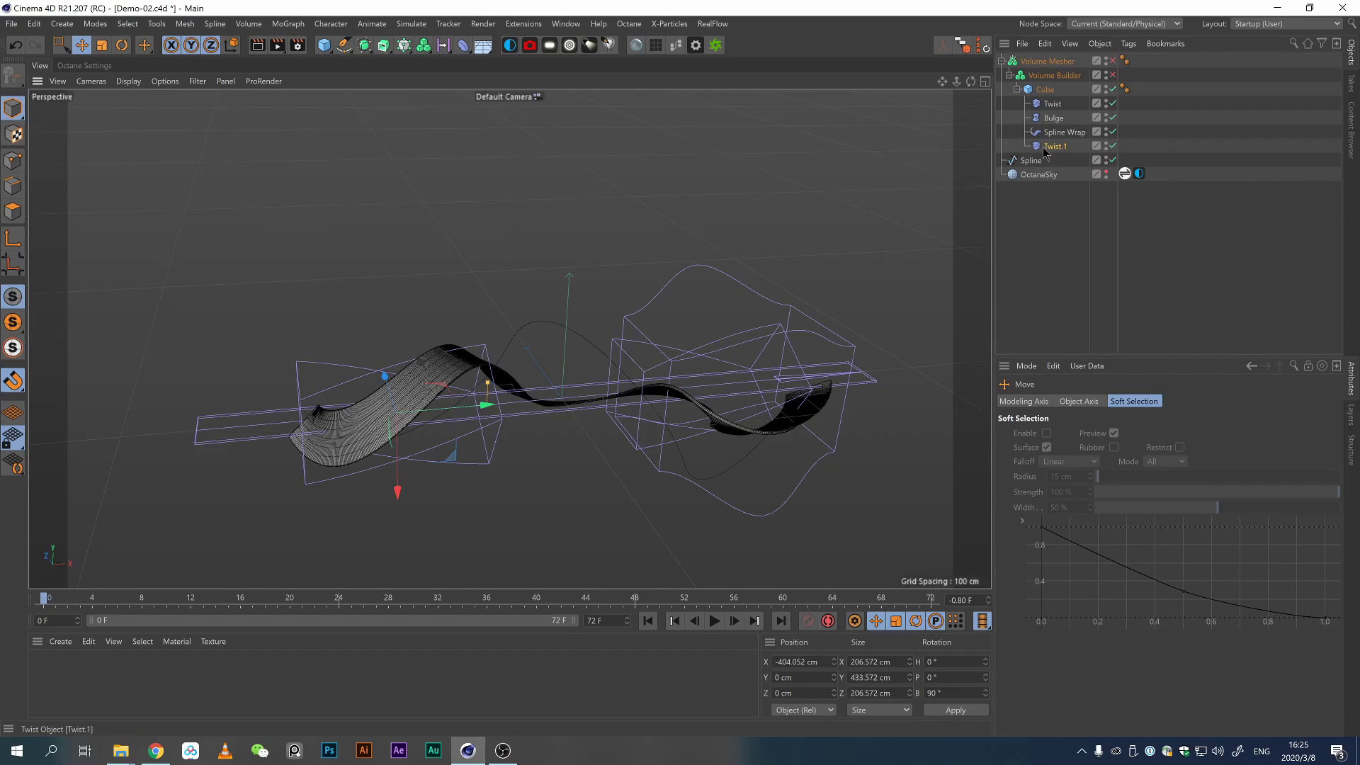
drag(1060, 128, 1060, 126)
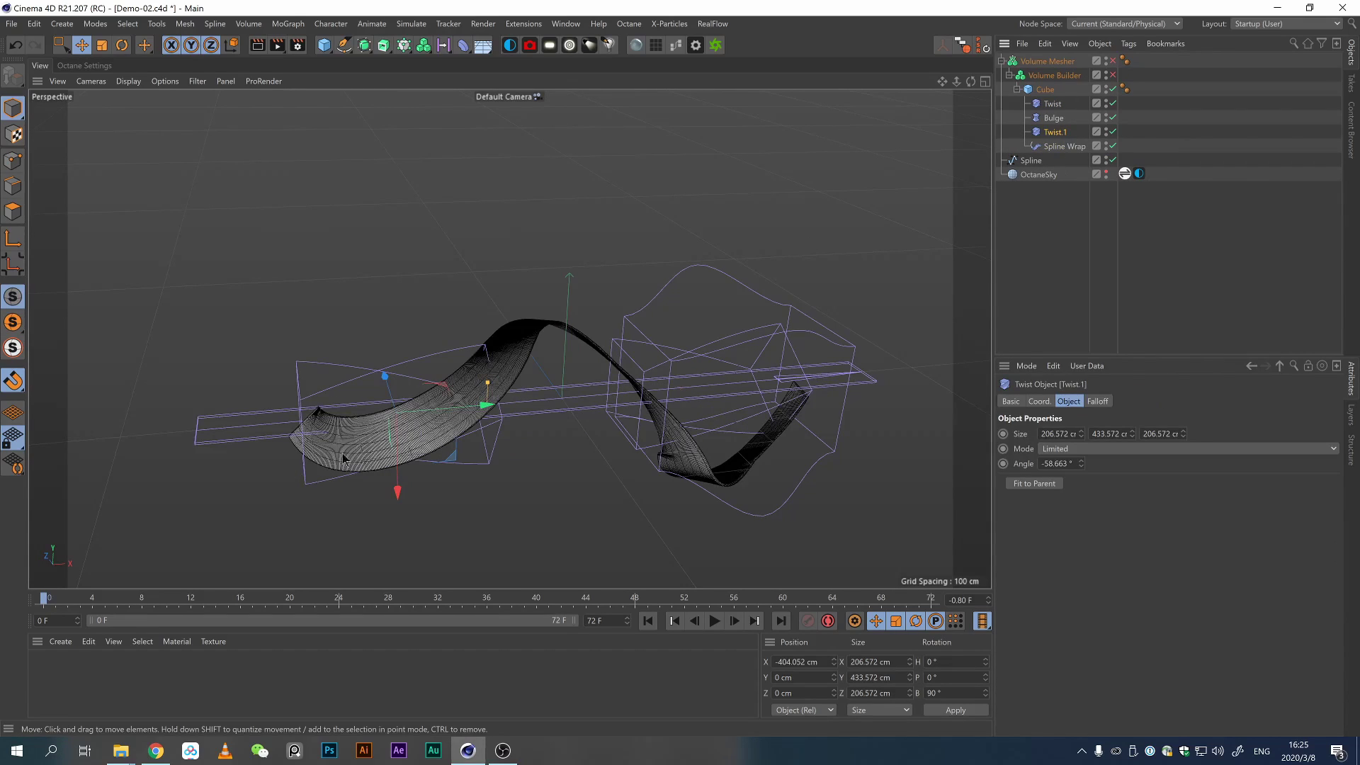
mouse_move(443, 408)
mouse_down()
mouse_move(380, 415)
mouse_move(355, 398)
mouse_move(440, 404)
mouse_move(440, 390)
mouse_move(436, 419)
mouse_move(430, 360)
mouse_move(439, 392)
mouse_up()
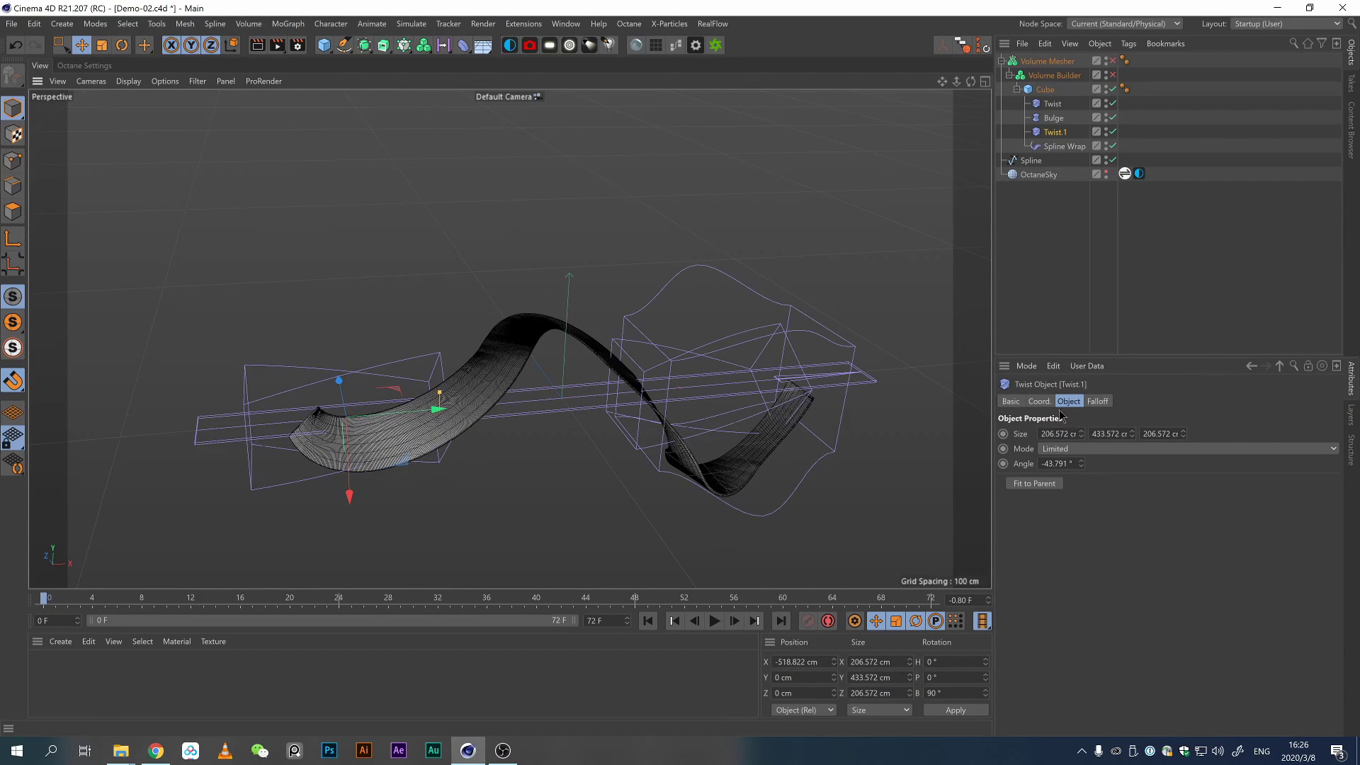
Try the Within Box mode on the duplicated Twist and return it to Limited.
click(1091, 449)
click(1077, 479)
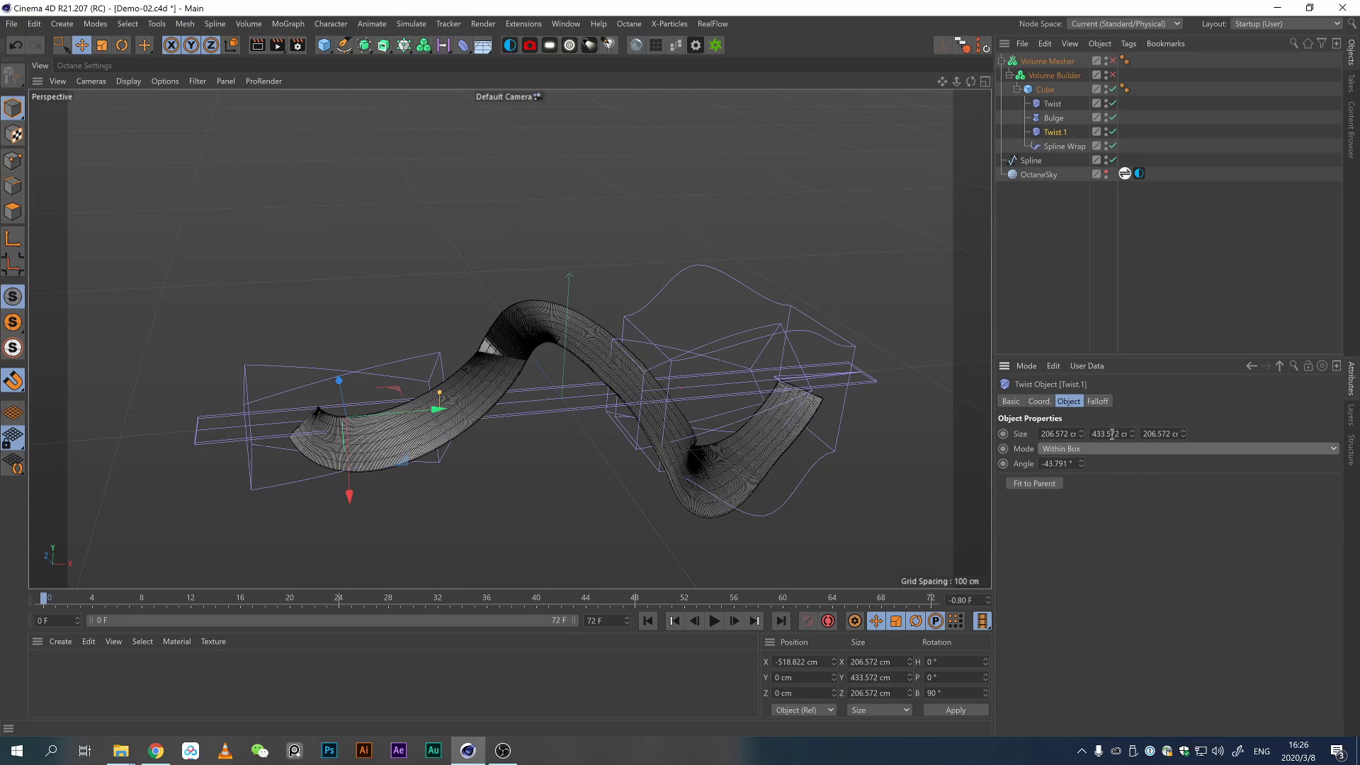
click(1115, 464)
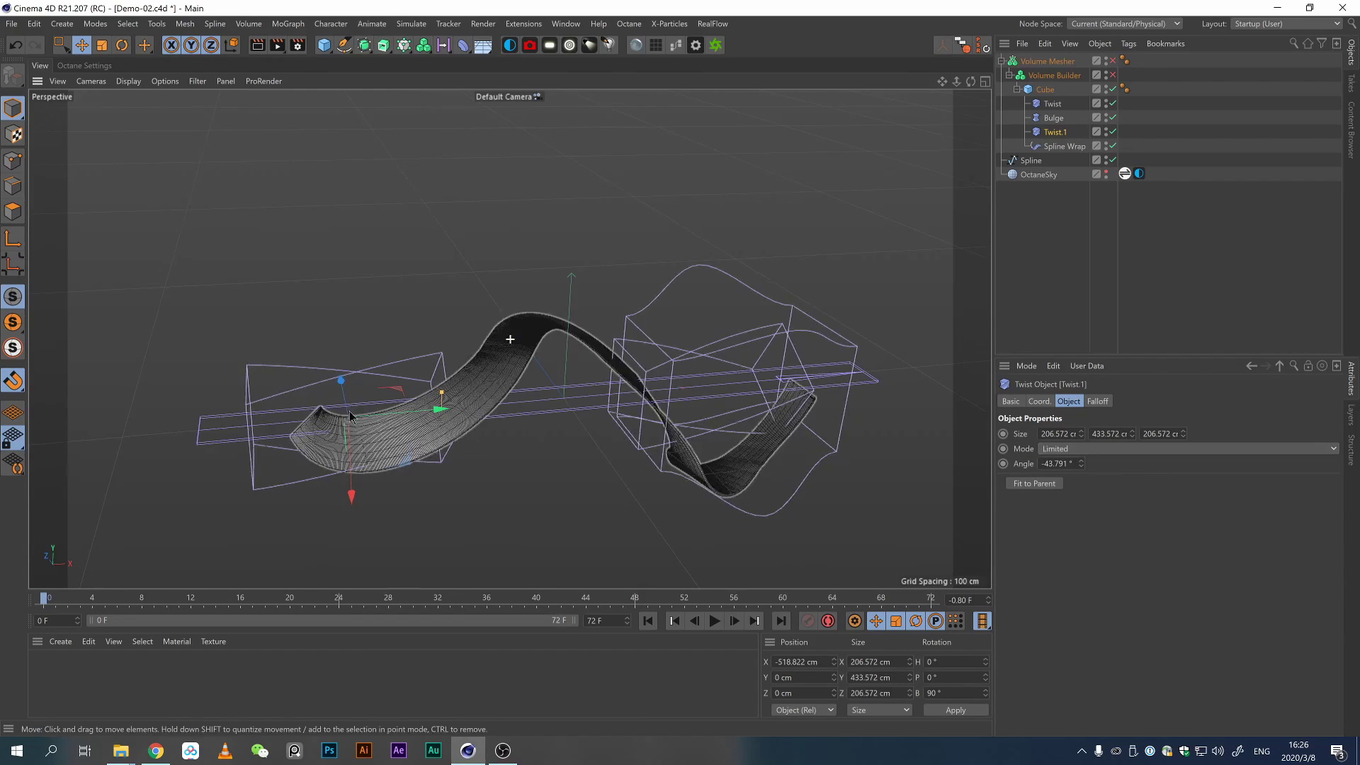
Duplicate the Bulge to X about -616 cm at the ribbon's opposite end and scale the copy to about 244 × 407 × 244 cm.
alt+middle_drag(349, 425, 430, 368)
alt+drag(430, 368, 438, 330)
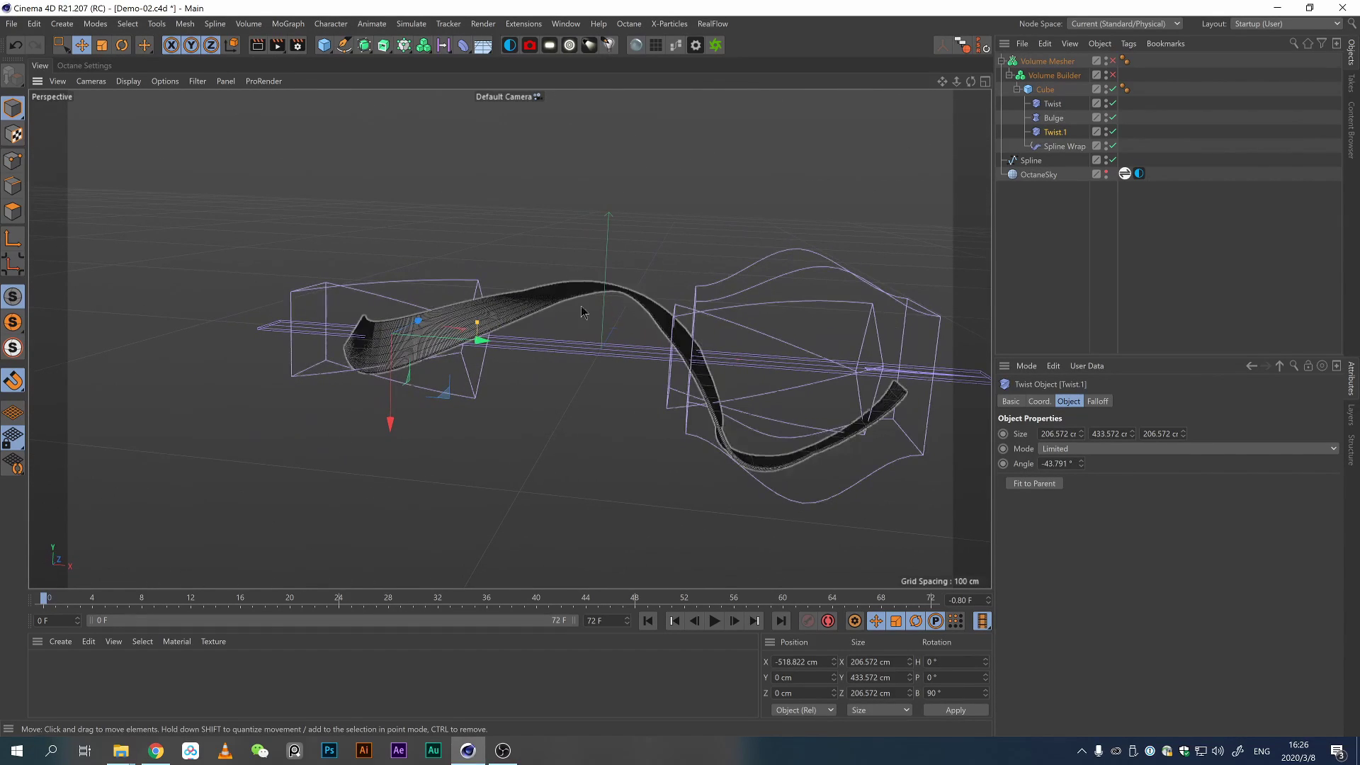
click(798, 292)
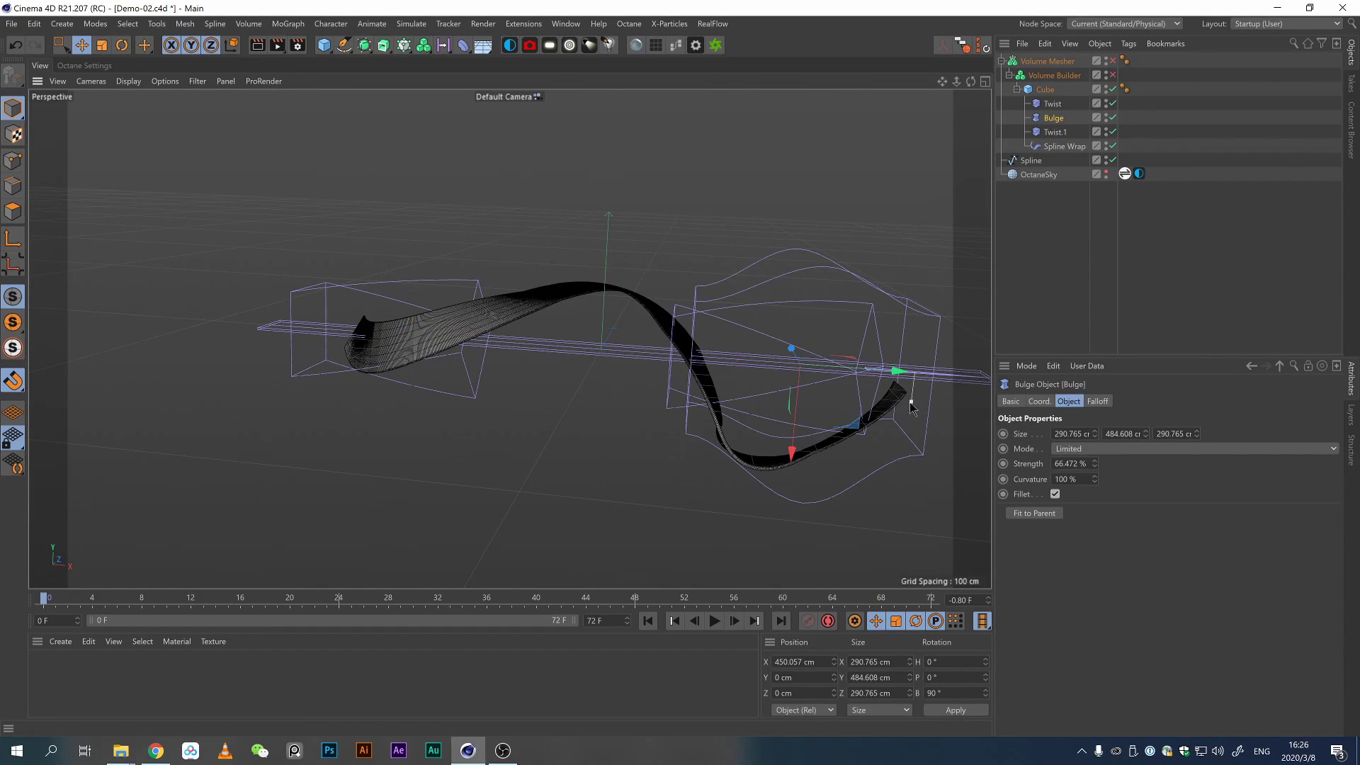
drag(917, 375, 565, 346)
key(t)
drag(722, 252, 726, 306)
key(e)
drag(538, 349, 423, 344)
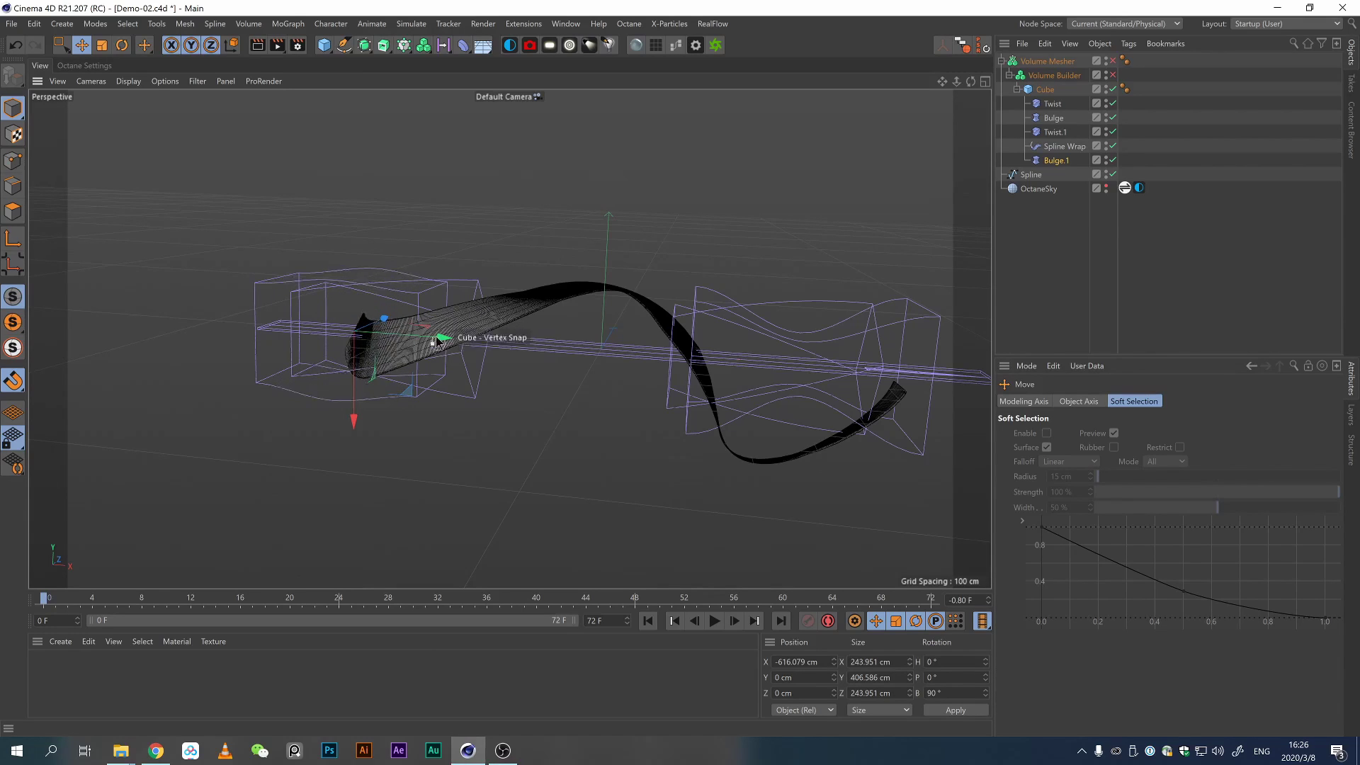
click(416, 417)
Add an FFD deformer to the Cube.
alt+drag(400, 397, 537, 362)
alt+right_drag(515, 338, 555, 335)
alt+drag(554, 335, 500, 363)
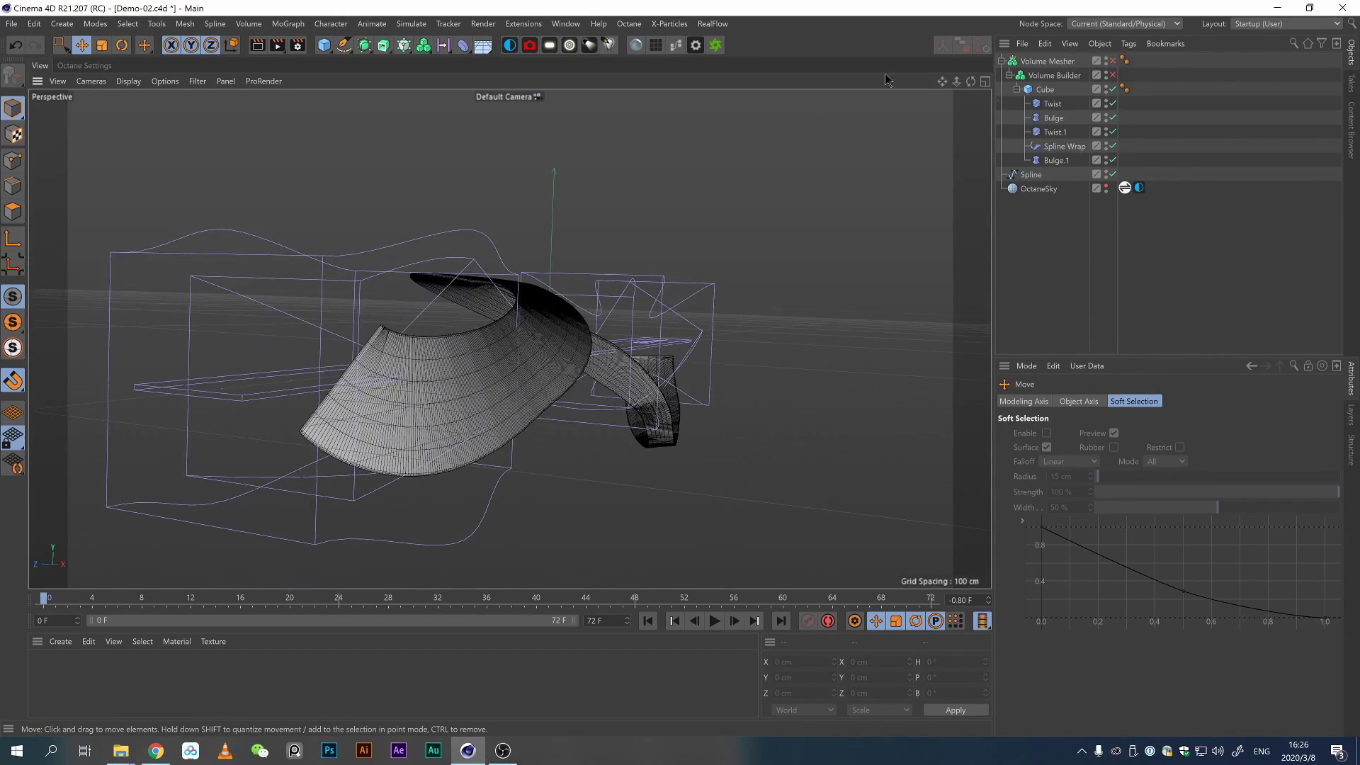
click(1053, 92)
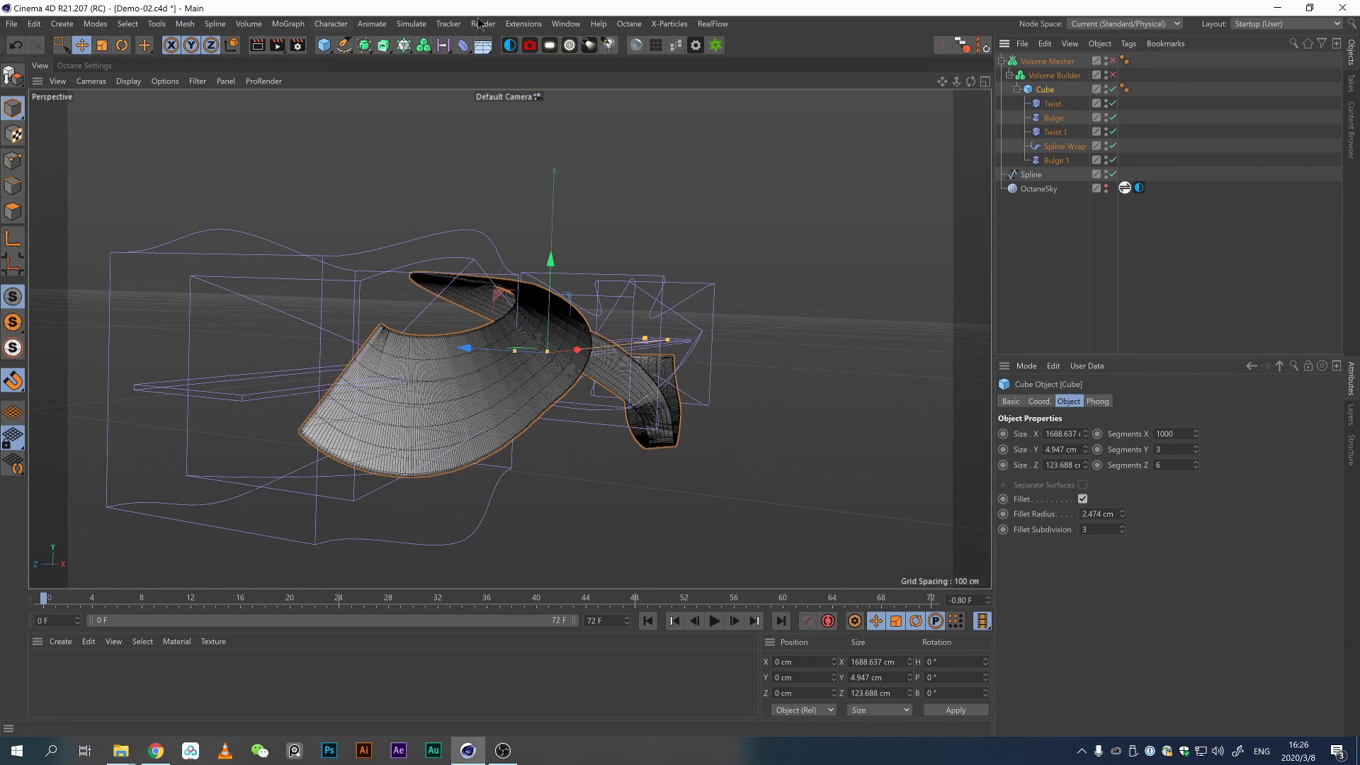
click(464, 46)
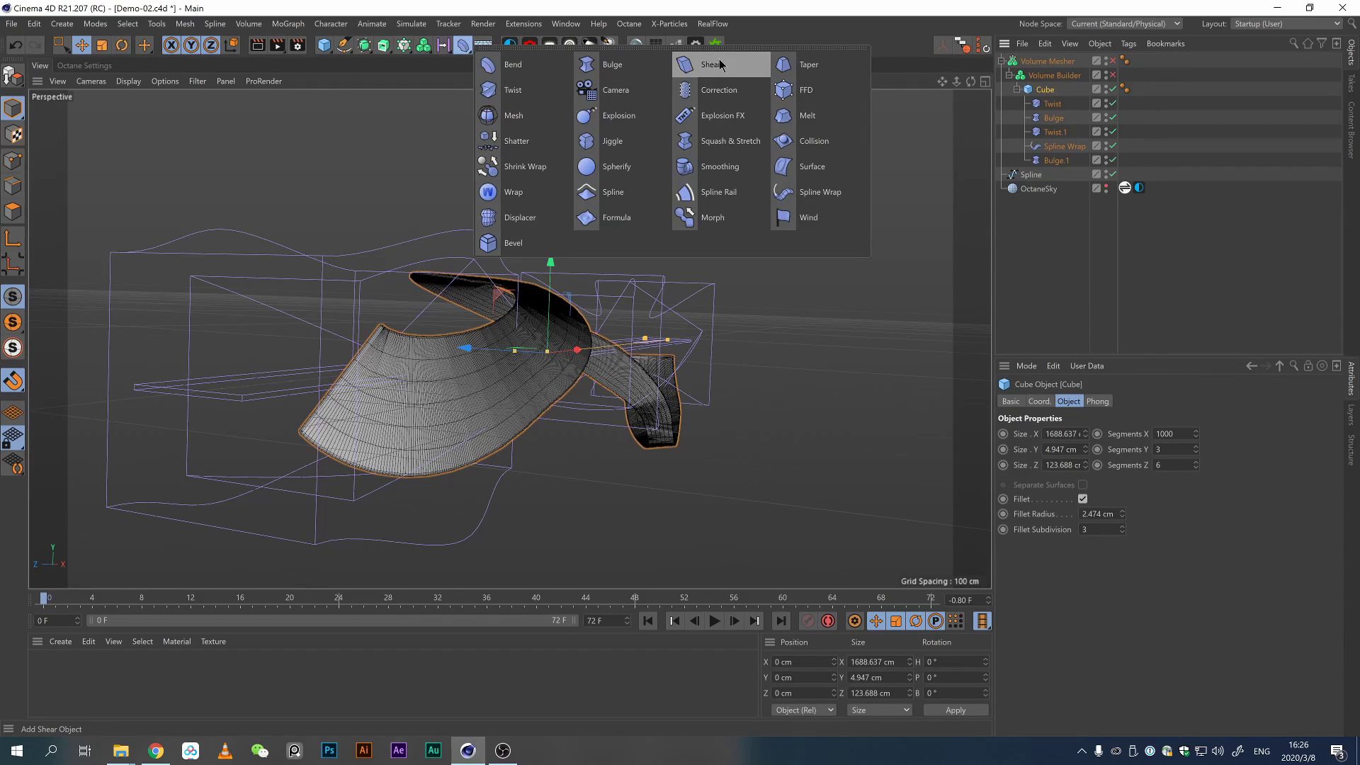
click(808, 90)
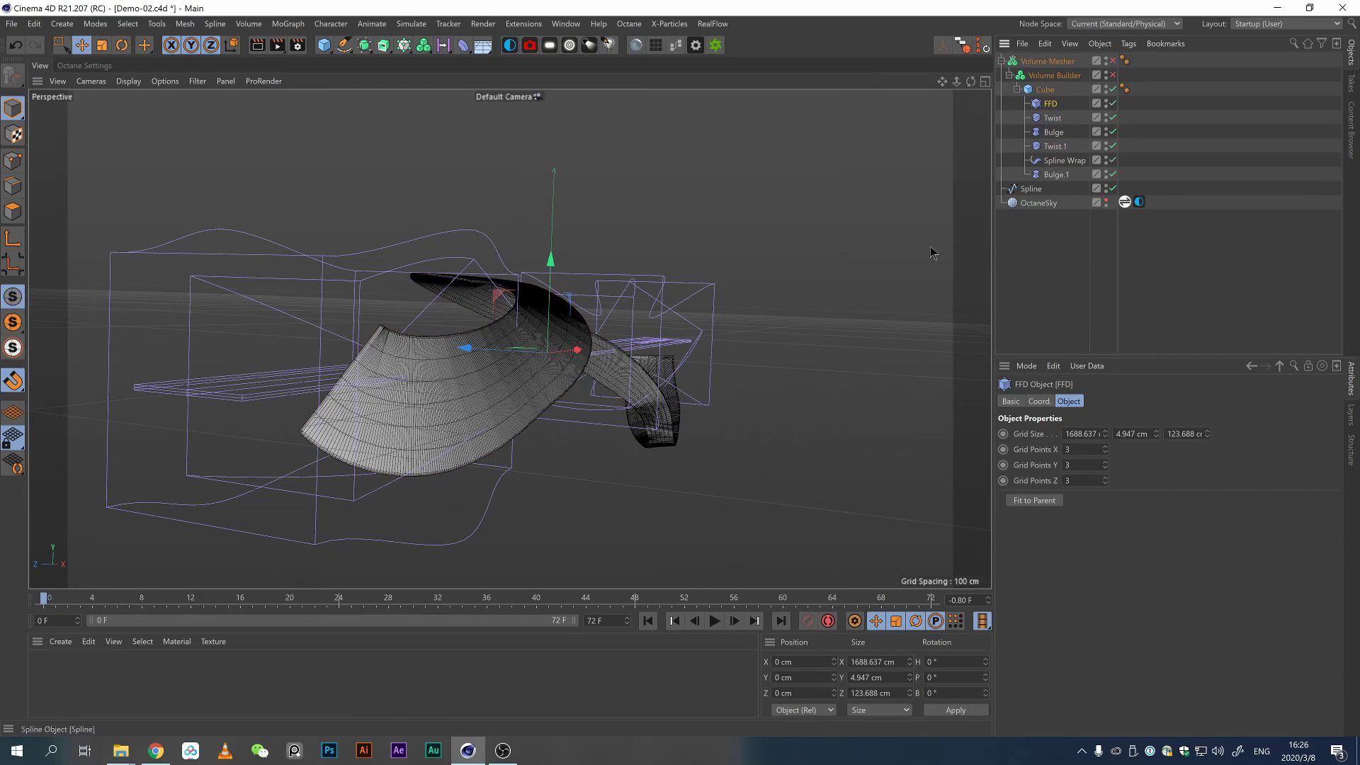
Disable every deformer except the FFD and move its three middle points at one end to X about -803 cm, Y about -60 cm.
alt+drag(467, 383, 319, 494)
scroll(499, 298, down, 4)
alt+drag(499, 298, 502, 383)
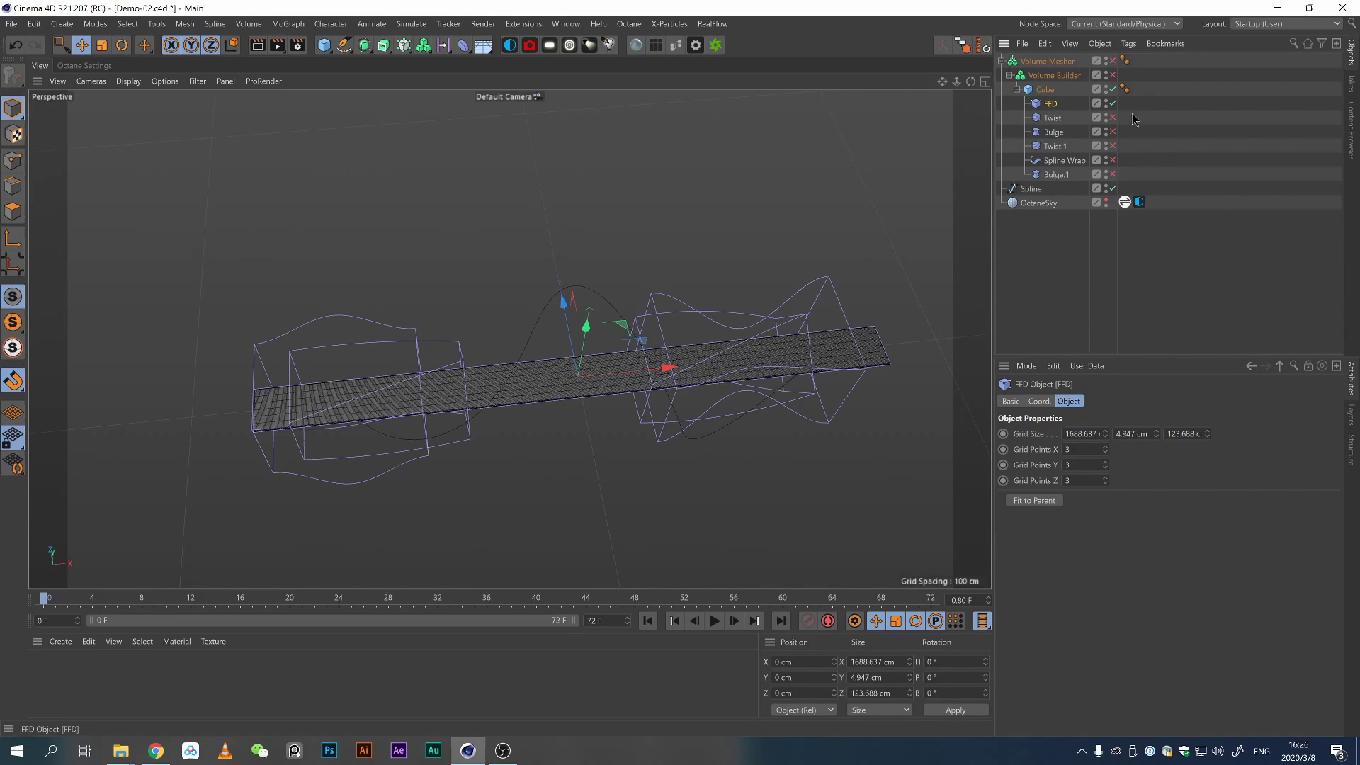
alt+drag(298, 407, 286, 431)
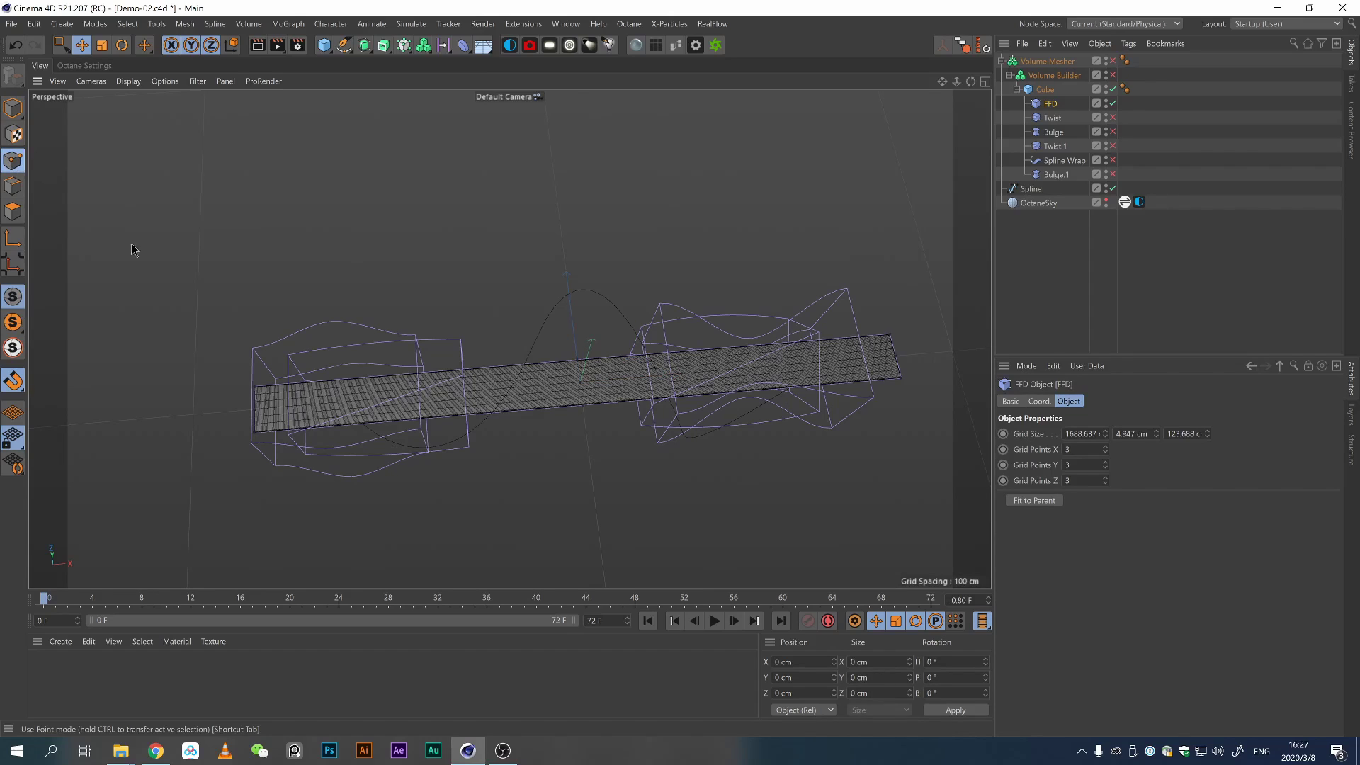
key(0)
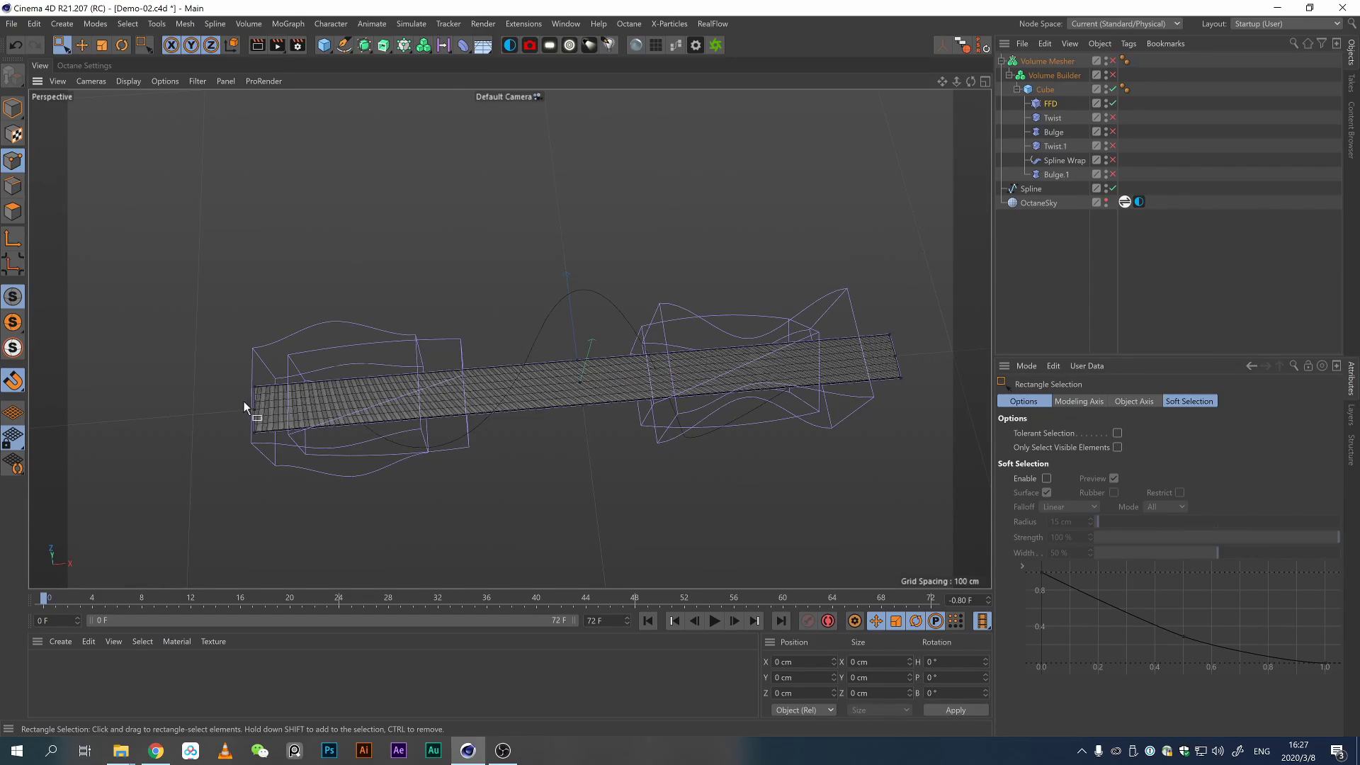
drag(235, 395, 419, 417)
scroll(359, 396, up, 5)
mouse_move(423, 384)
mouse_down()
mouse_move(447, 378)
mouse_move(422, 385)
mouse_up()
alt+drag(384, 365, 237, 388)
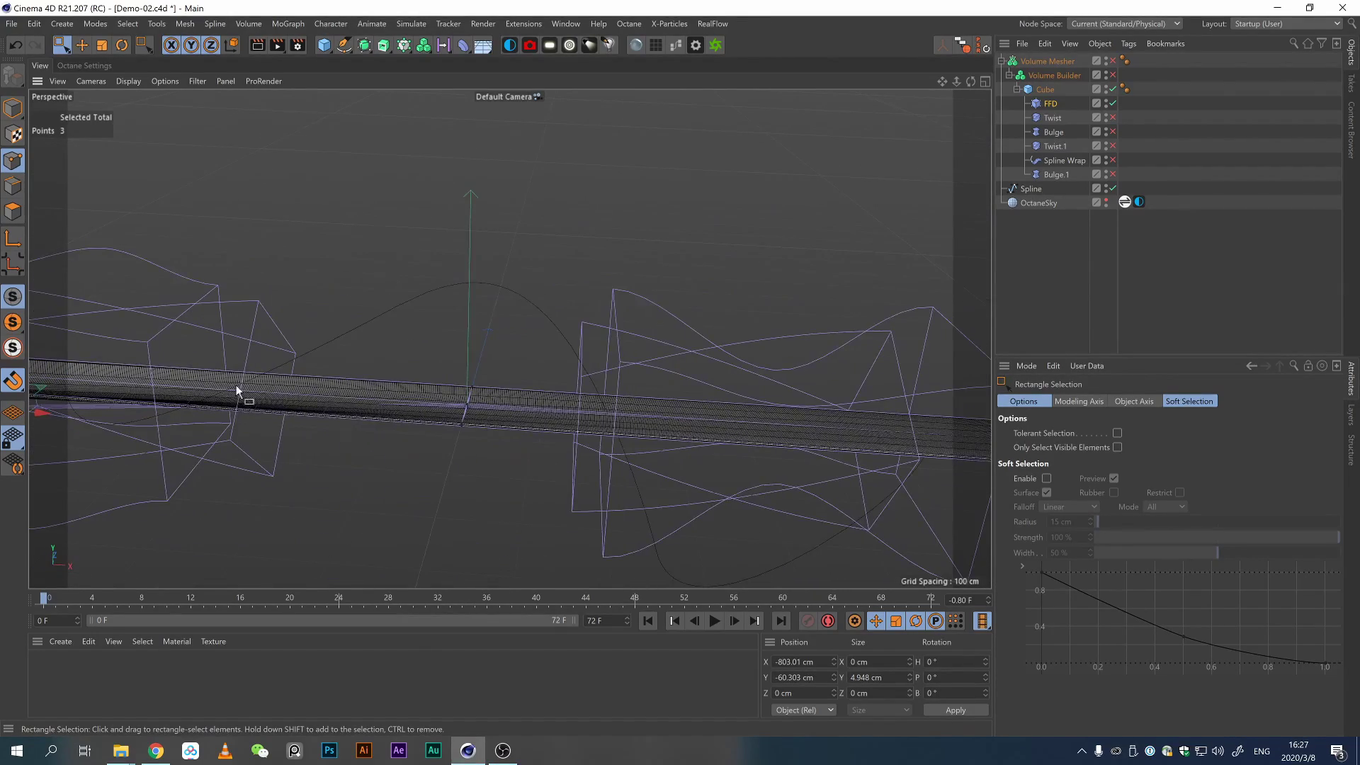
Raise the central column of three FFD points to Y about 115 cm.
drag(460, 397, 481, 419)
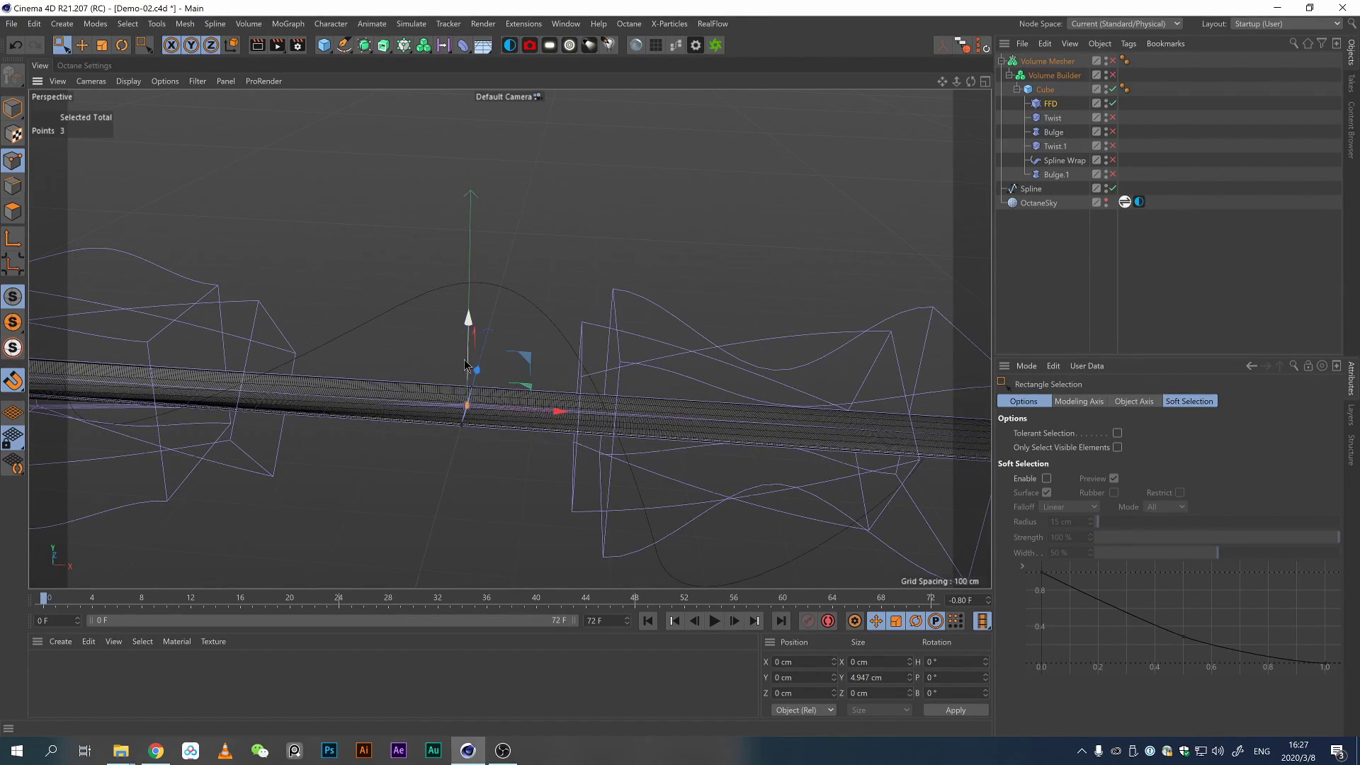
drag(470, 356, 470, 280)
alt+drag(452, 468, 398, 409)
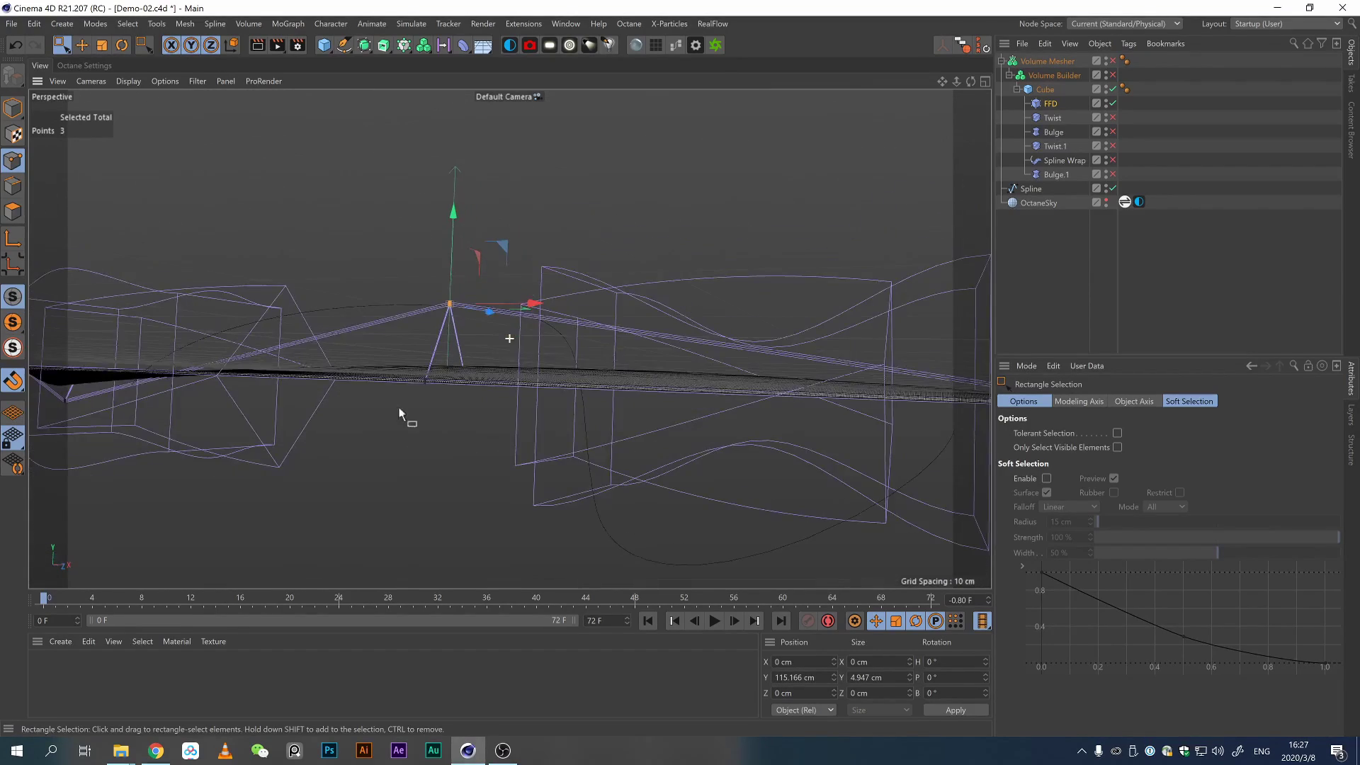
Pull the FFD points at the strip's opposite end outward and re-enable the Twist, Bulge and Spline Wrap deformers.
scroll(638, 393, down, 3)
alt+middle_drag(637, 394, 479, 414)
alt+drag(479, 414, 538, 490)
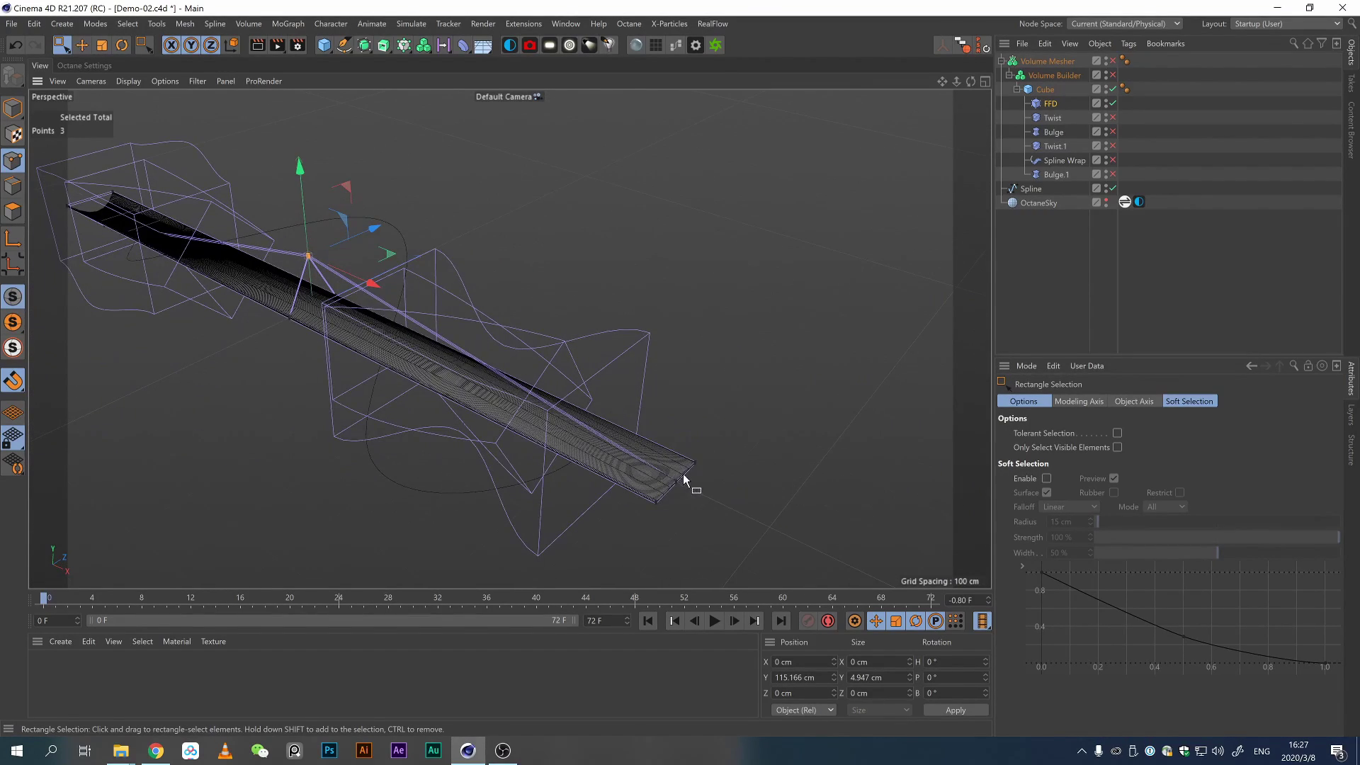
drag(708, 474, 780, 527)
drag(735, 461, 738, 425)
click(848, 329)
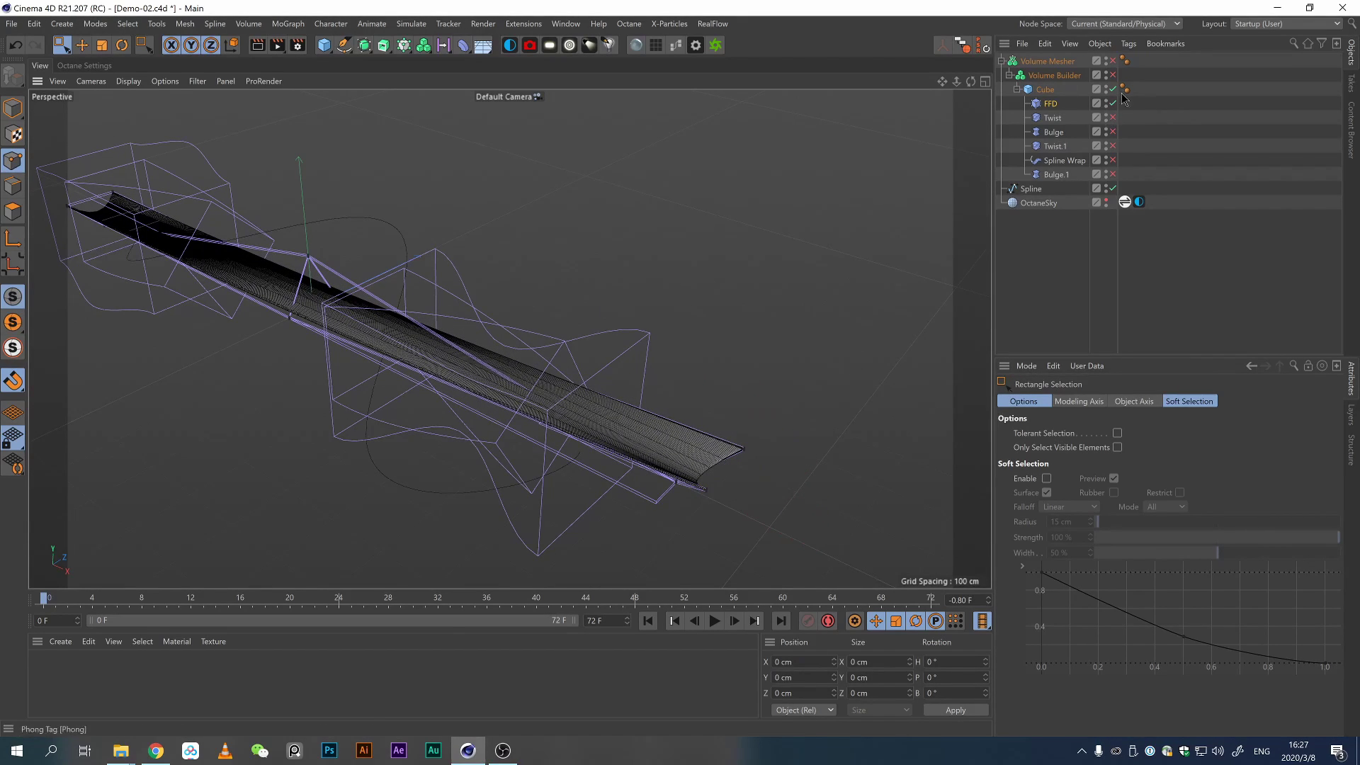
drag(1113, 118, 1114, 174)
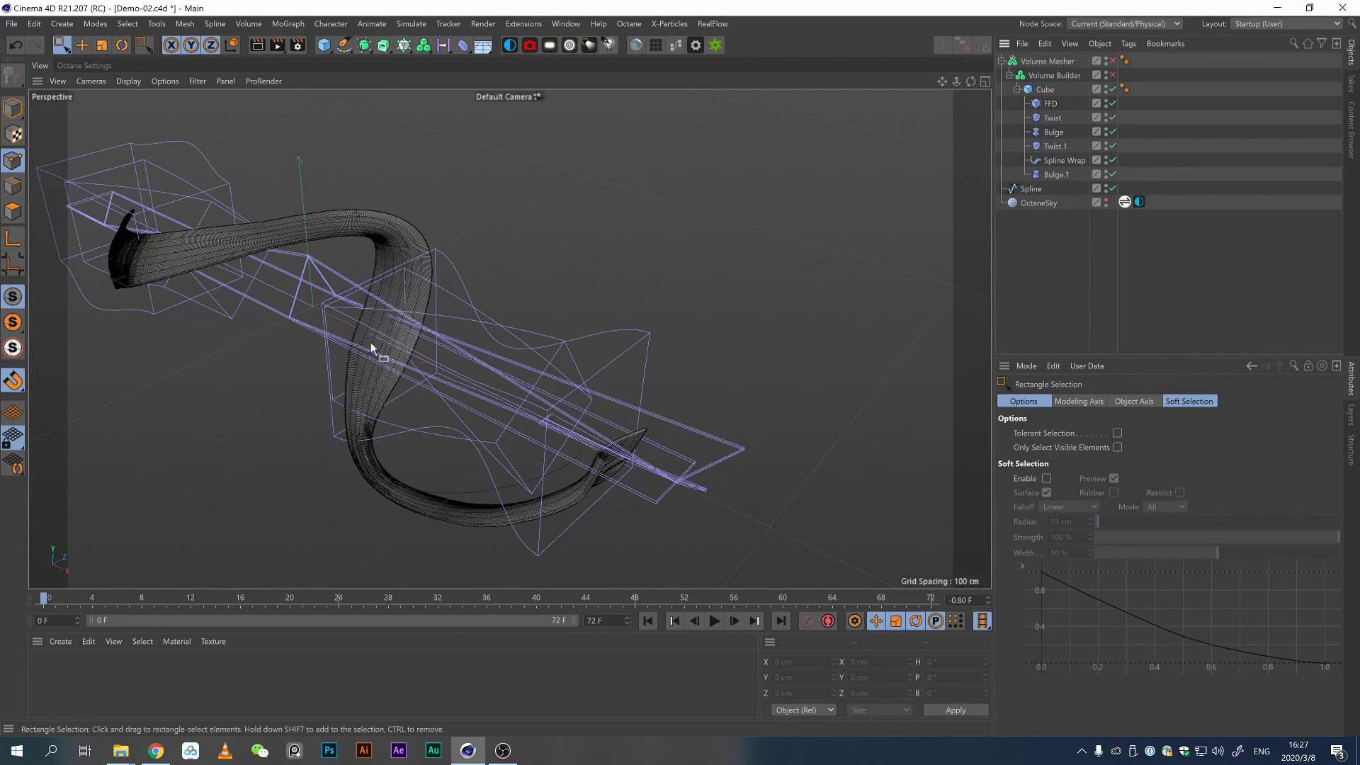
alt+drag(373, 343, 340, 389)
Set the Cube's segments to 4 in Y and 24 in Z, and save the project.
click(1045, 89)
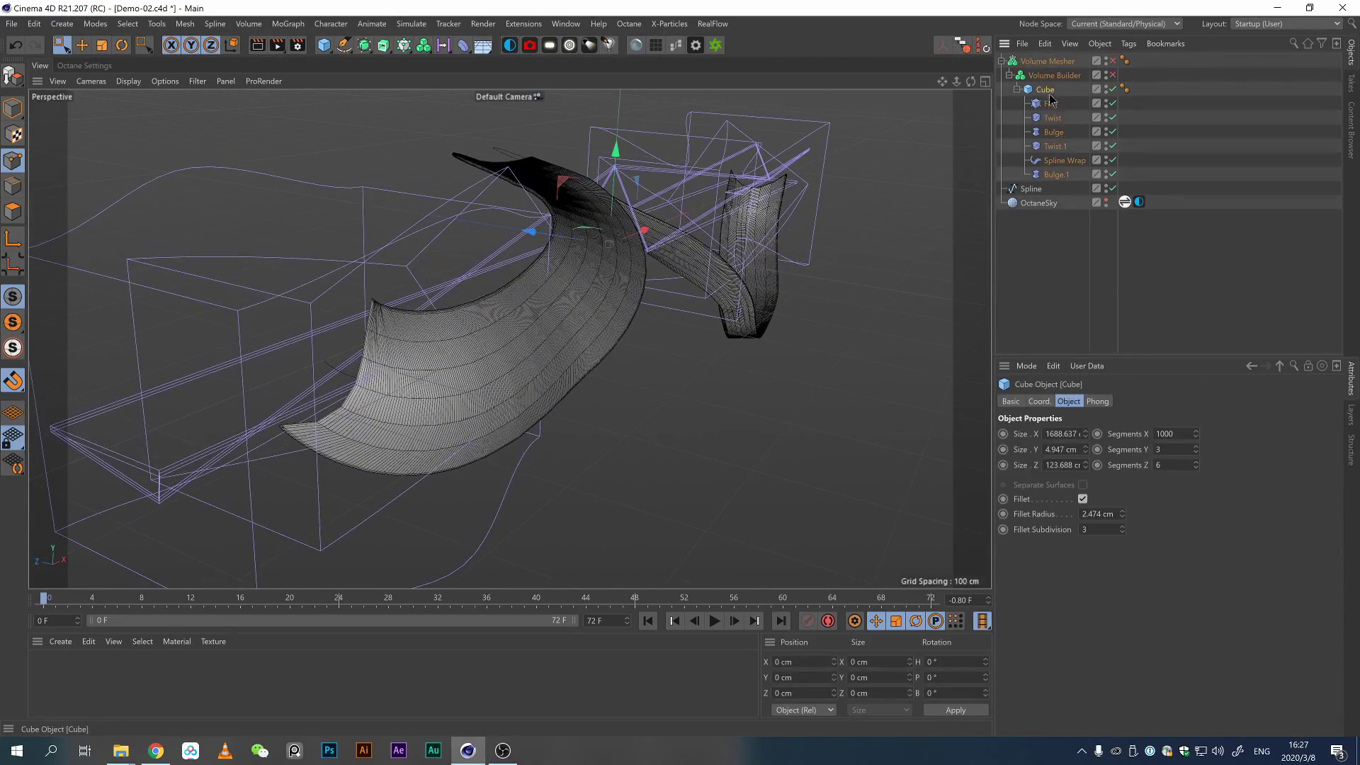
double_click(1180, 464)
text(12)
key(Return)
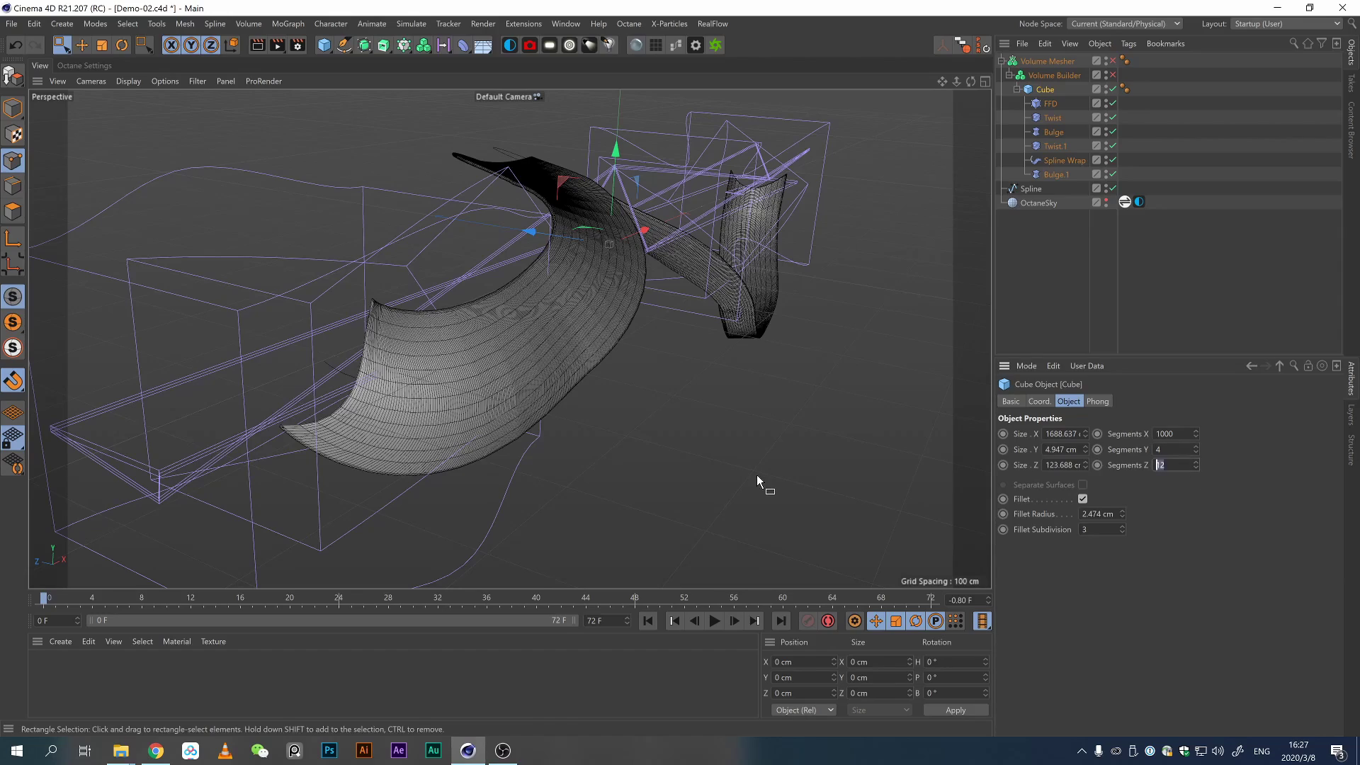
text(24)
key(Return)
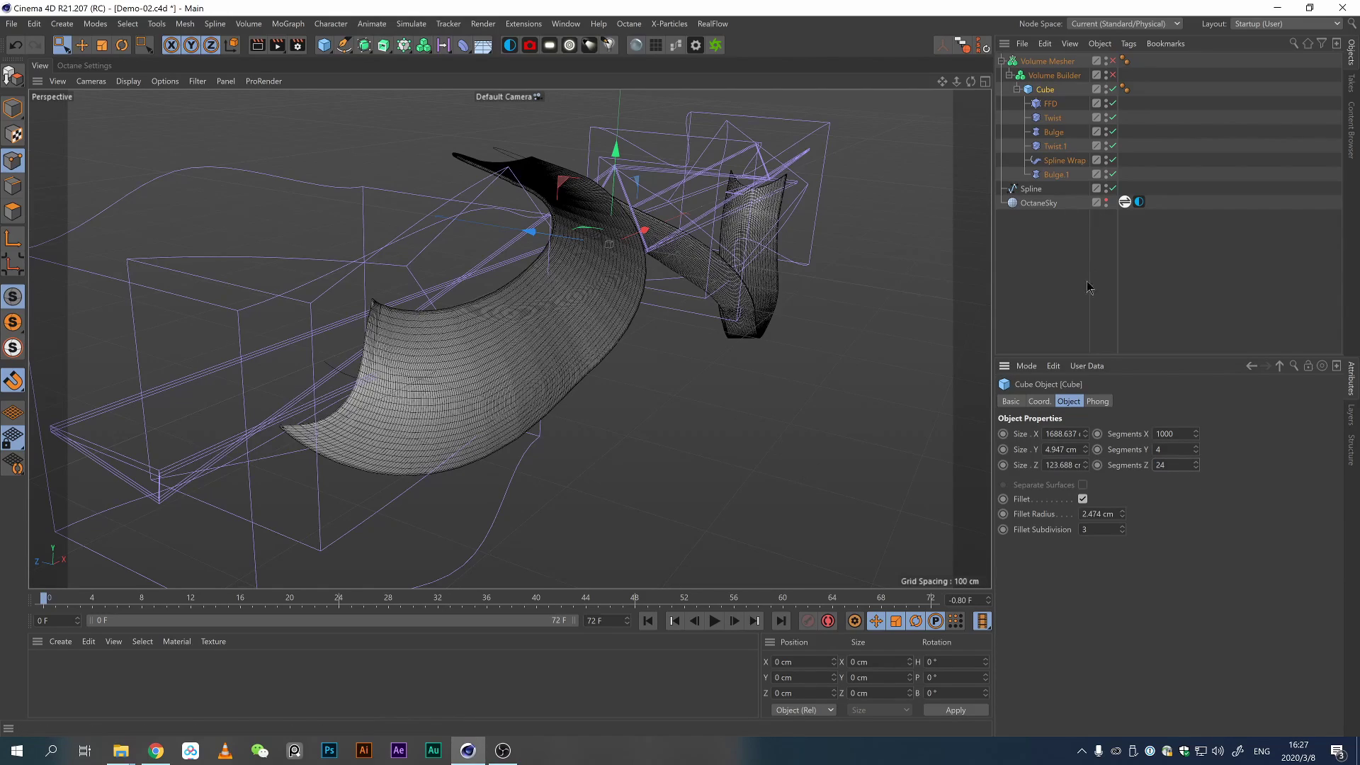
click(962, 310)
key(ctrl+s)
Preview the ribbon in the Octane Live Viewer and shrink and move its window to uncover the scene.
alt+drag(387, 411, 571, 374)
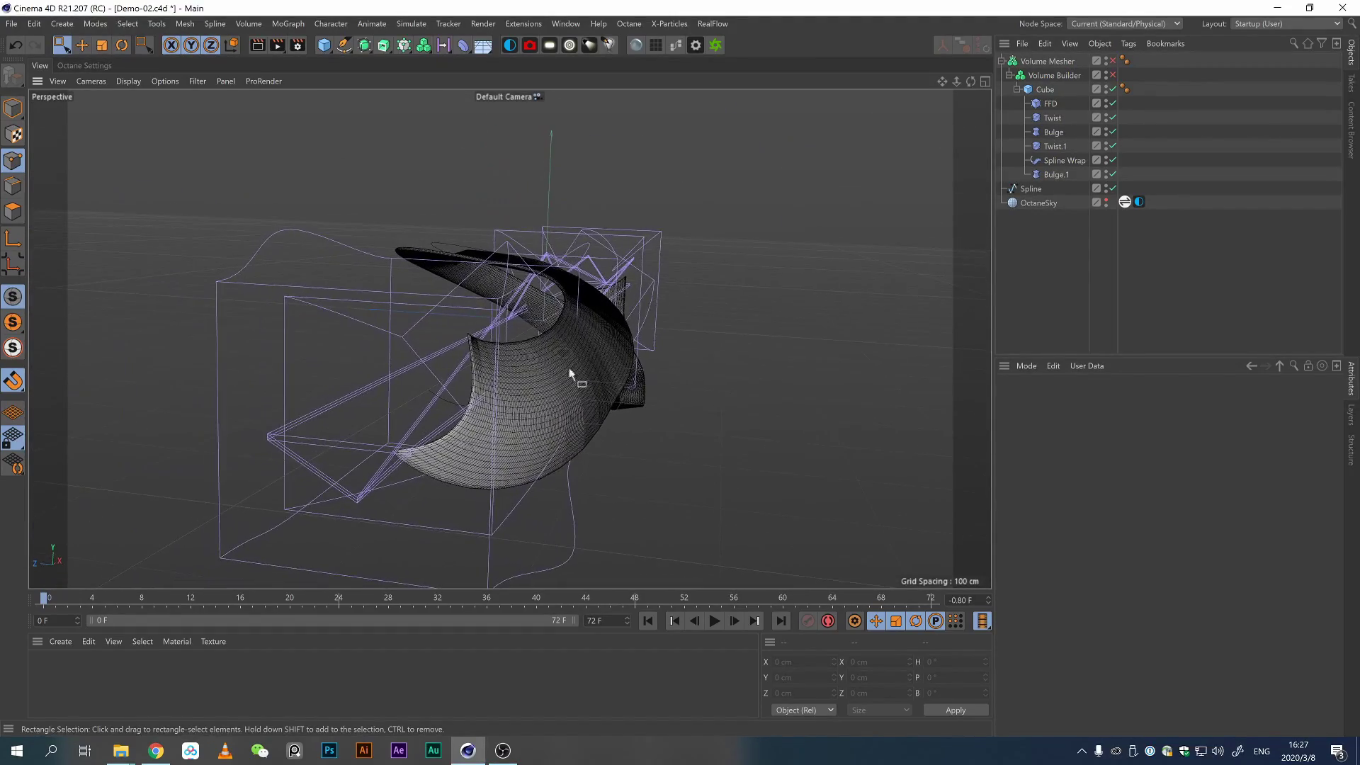
click(716, 45)
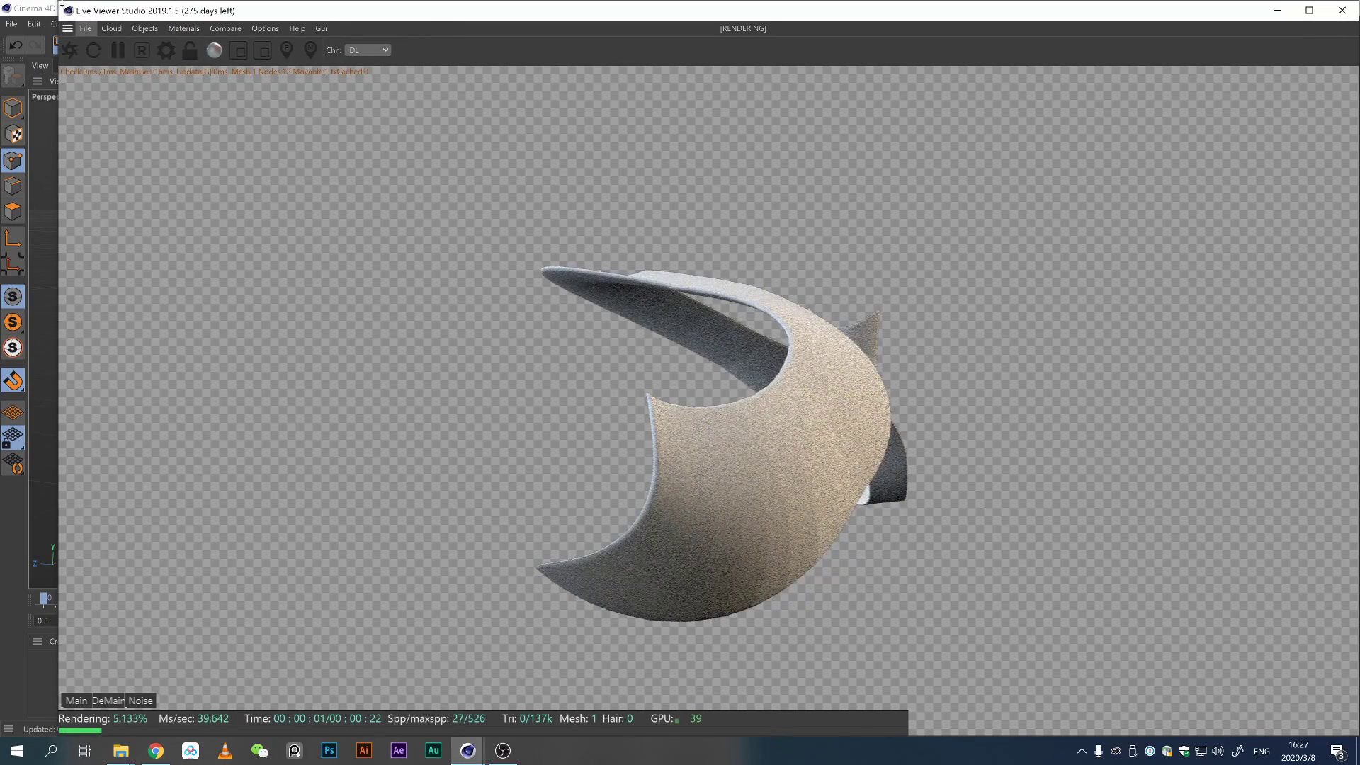
double_click(94, 11)
drag(480, 206, 677, 210)
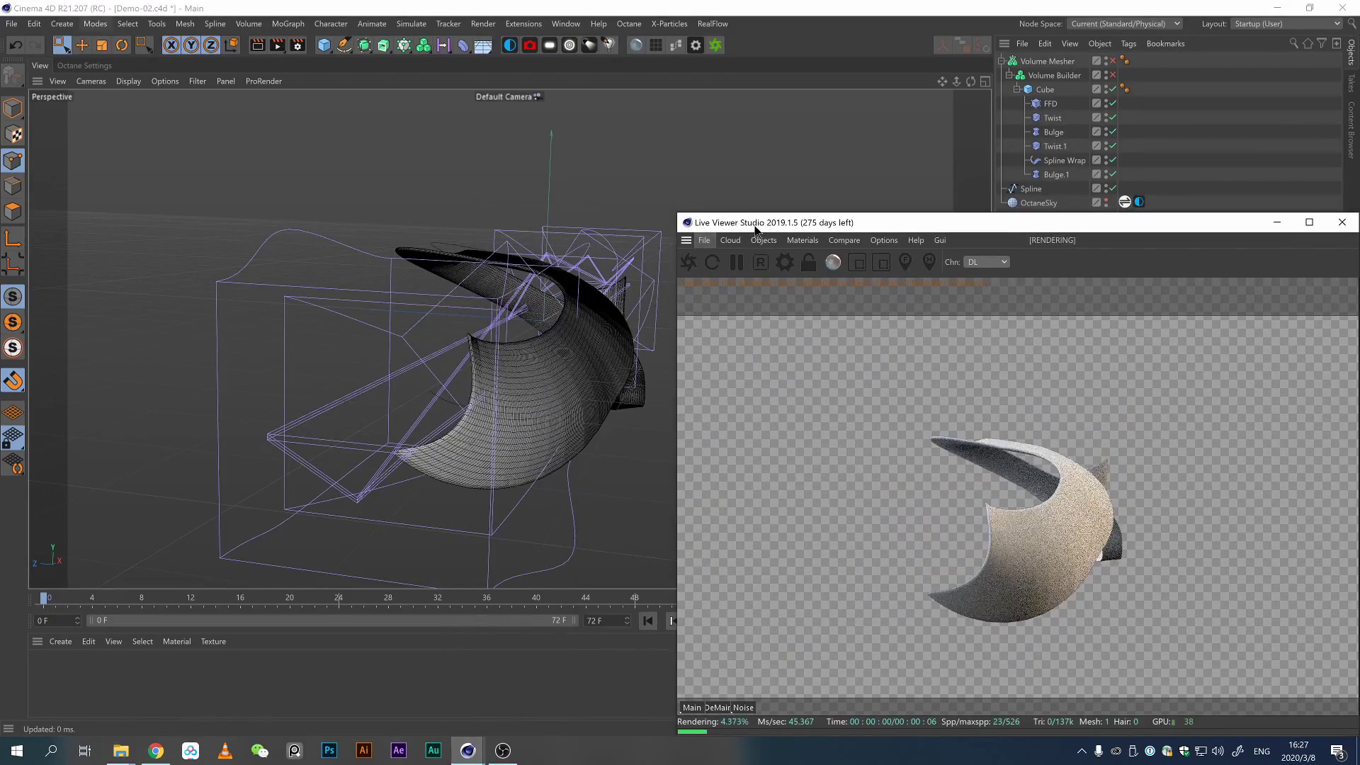
drag(754, 225, 400, 198)
Delete the HDRI Link tag from OctaneSky and open the settings of its Environment tag.
click(1078, 202)
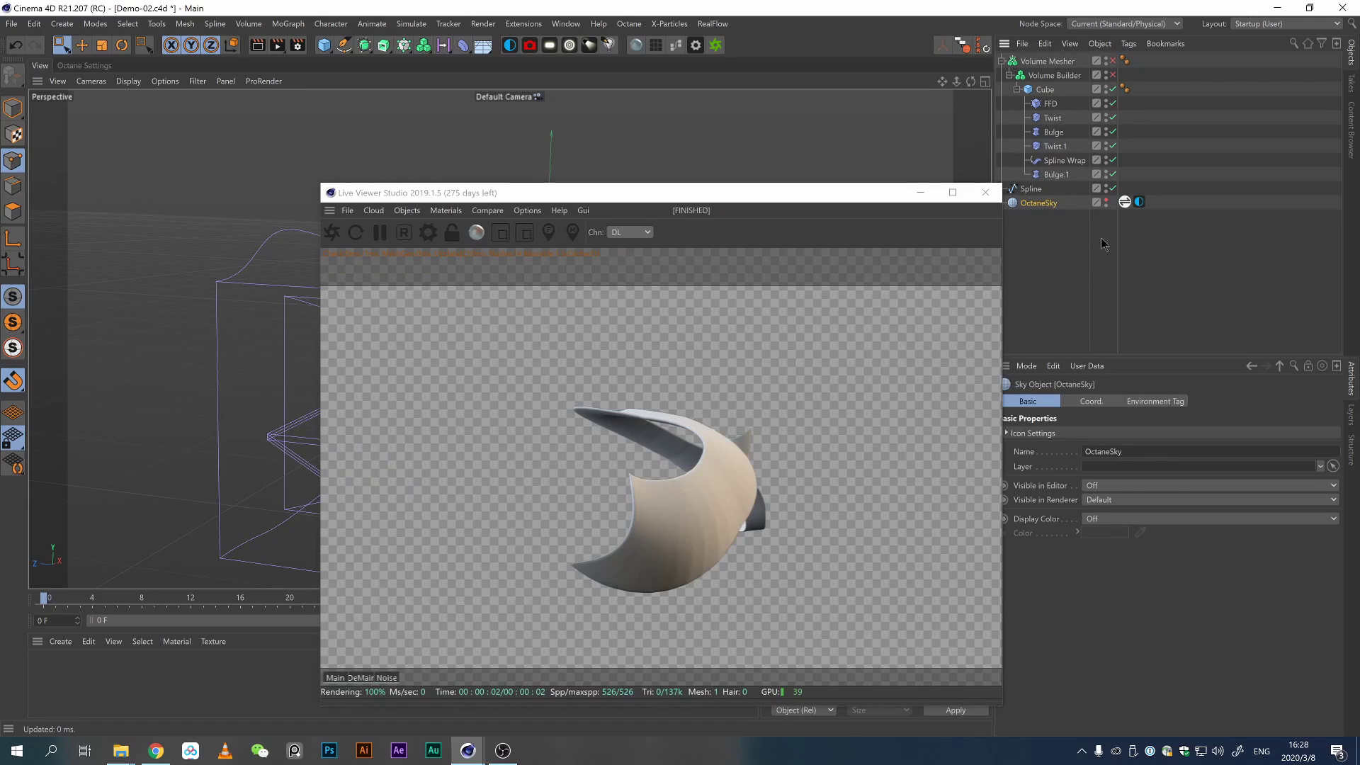
click(1125, 203)
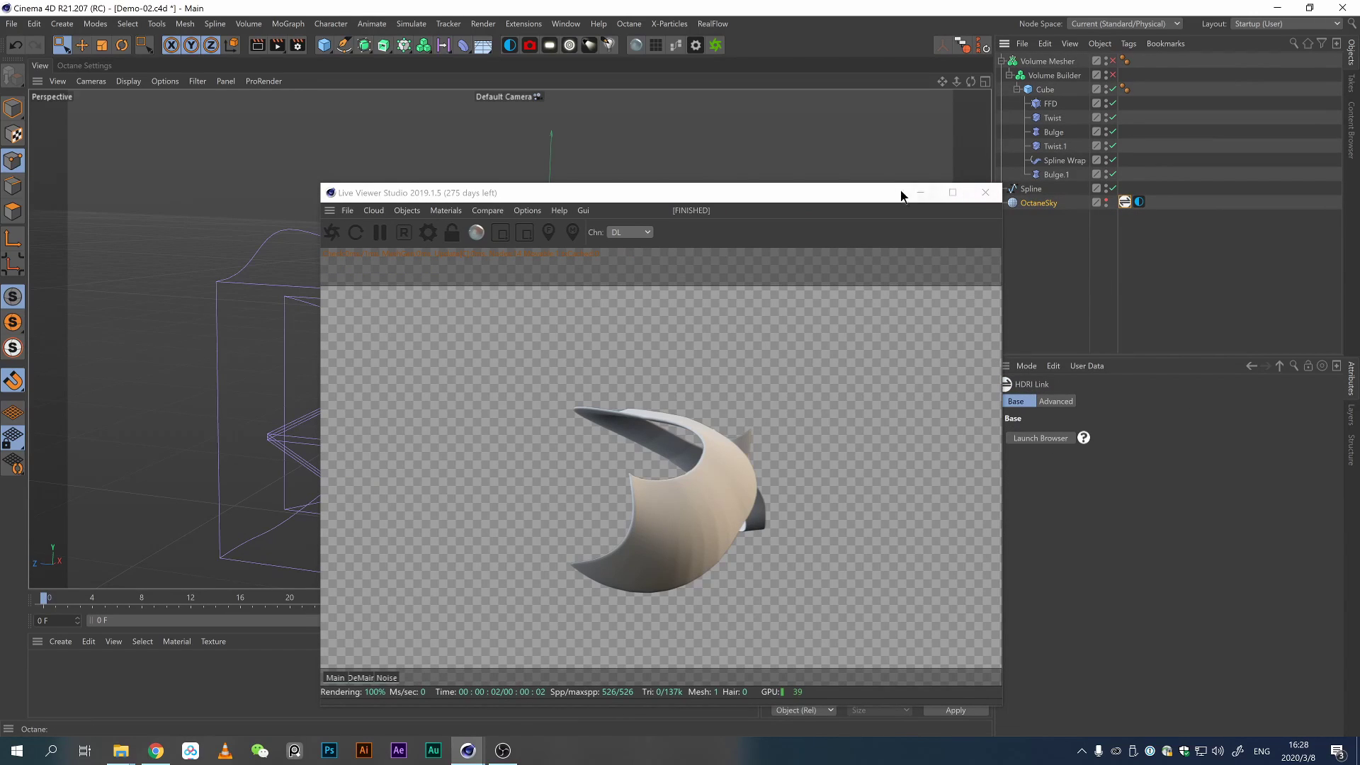
drag(857, 199, 814, 191)
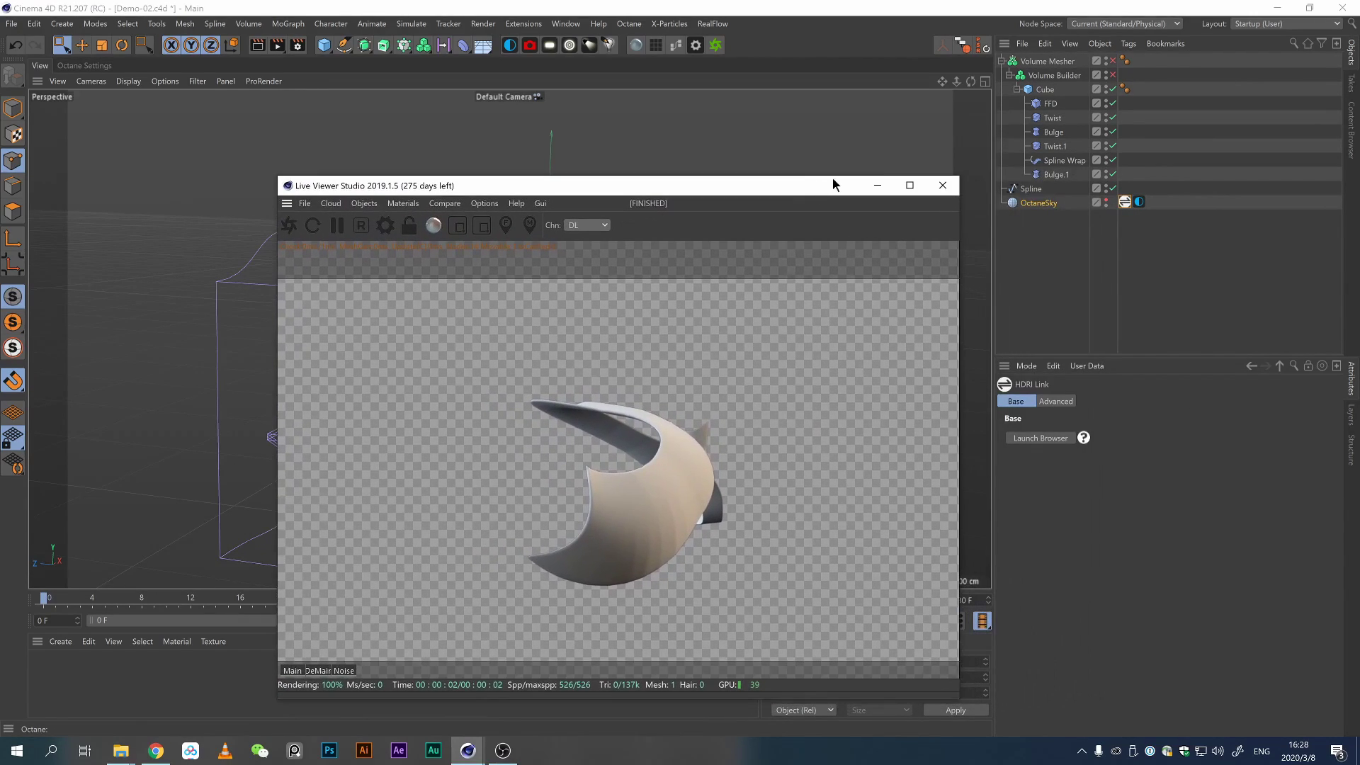
key(Delete)
click(1126, 203)
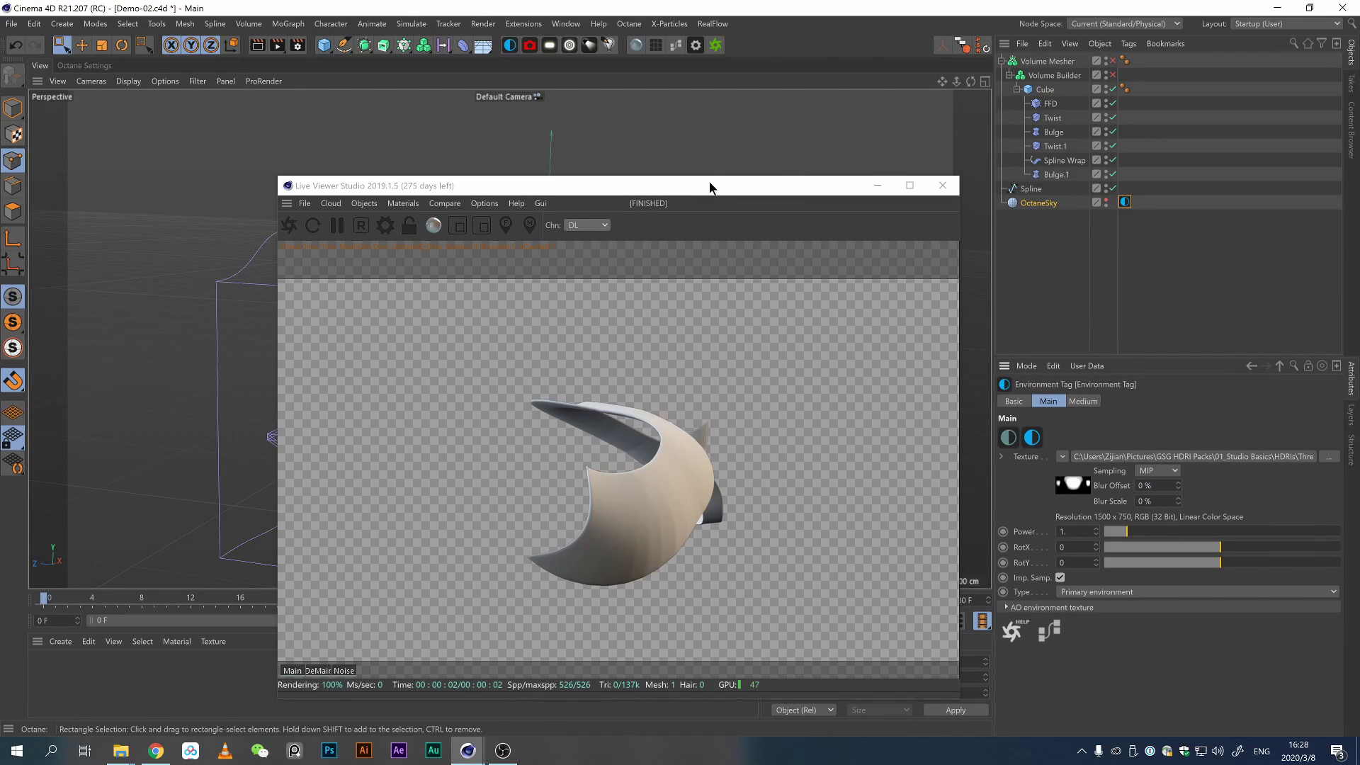
Add an Octane area light, check it in the Live Viewer render and close the viewer.
drag(710, 187, 1052, 139)
click(549, 45)
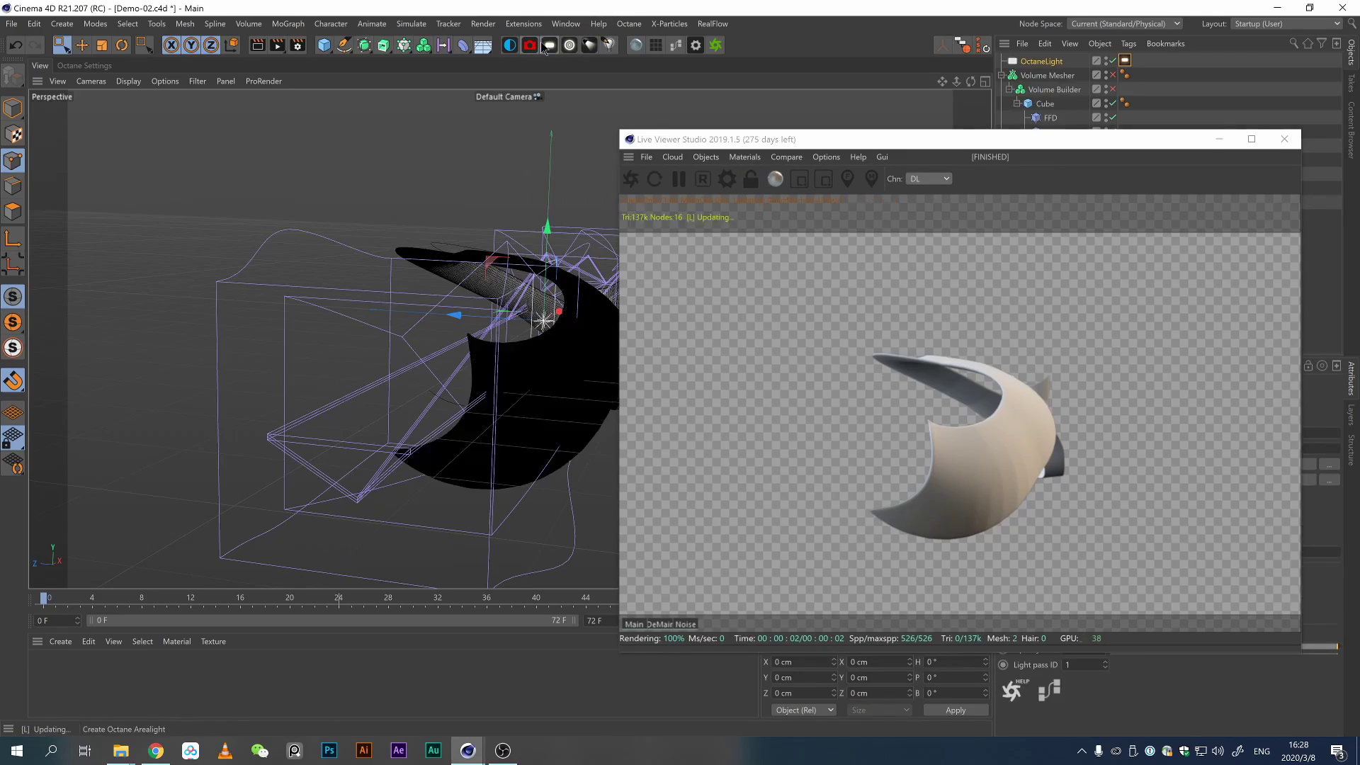
drag(456, 315, 543, 321)
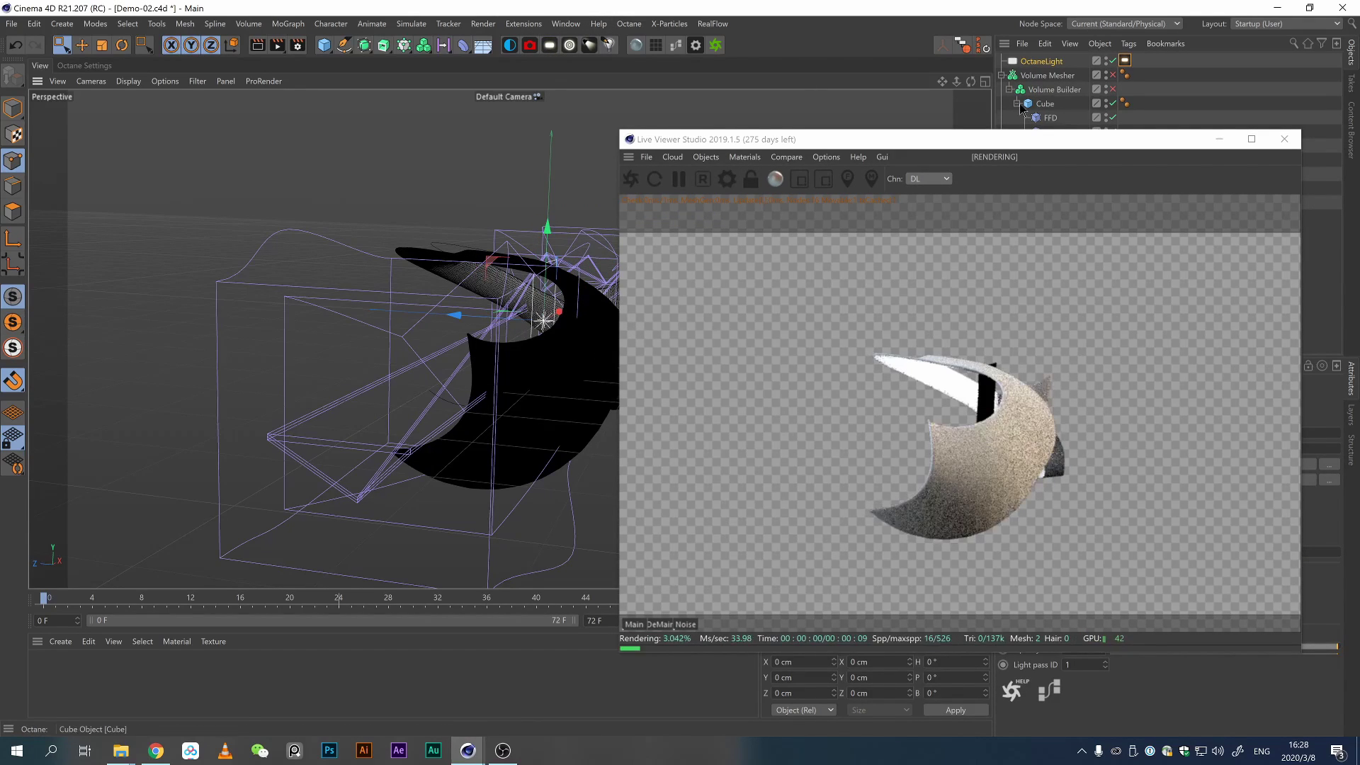
mouse_move(1008, 141)
mouse_down()
mouse_move(780, 95)
mouse_move(994, 156)
mouse_up()
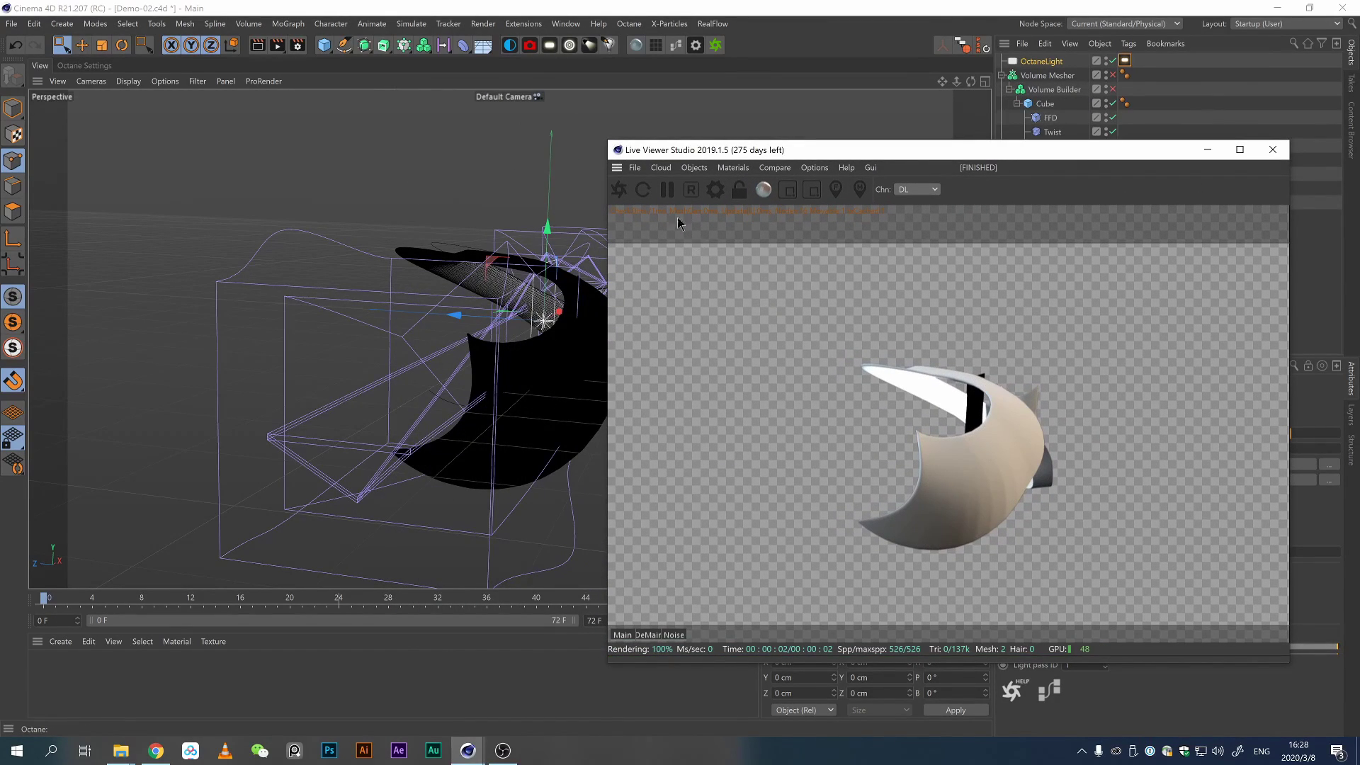
click(1273, 149)
click(1196, 195)
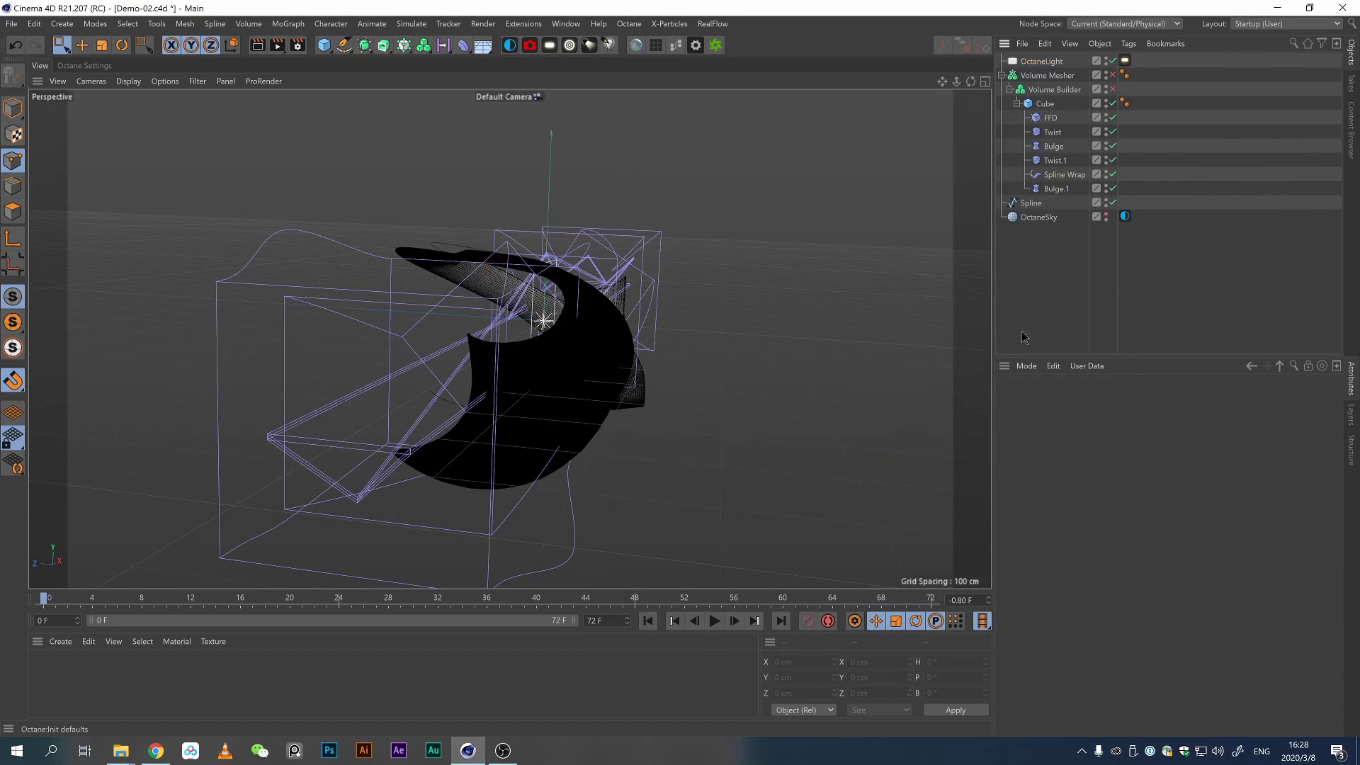
Switch to the Demo-01.c4d project and examine the settings of its ribbon Cube, deformers and Spline Wrap.
key(v)
click(622, 326)
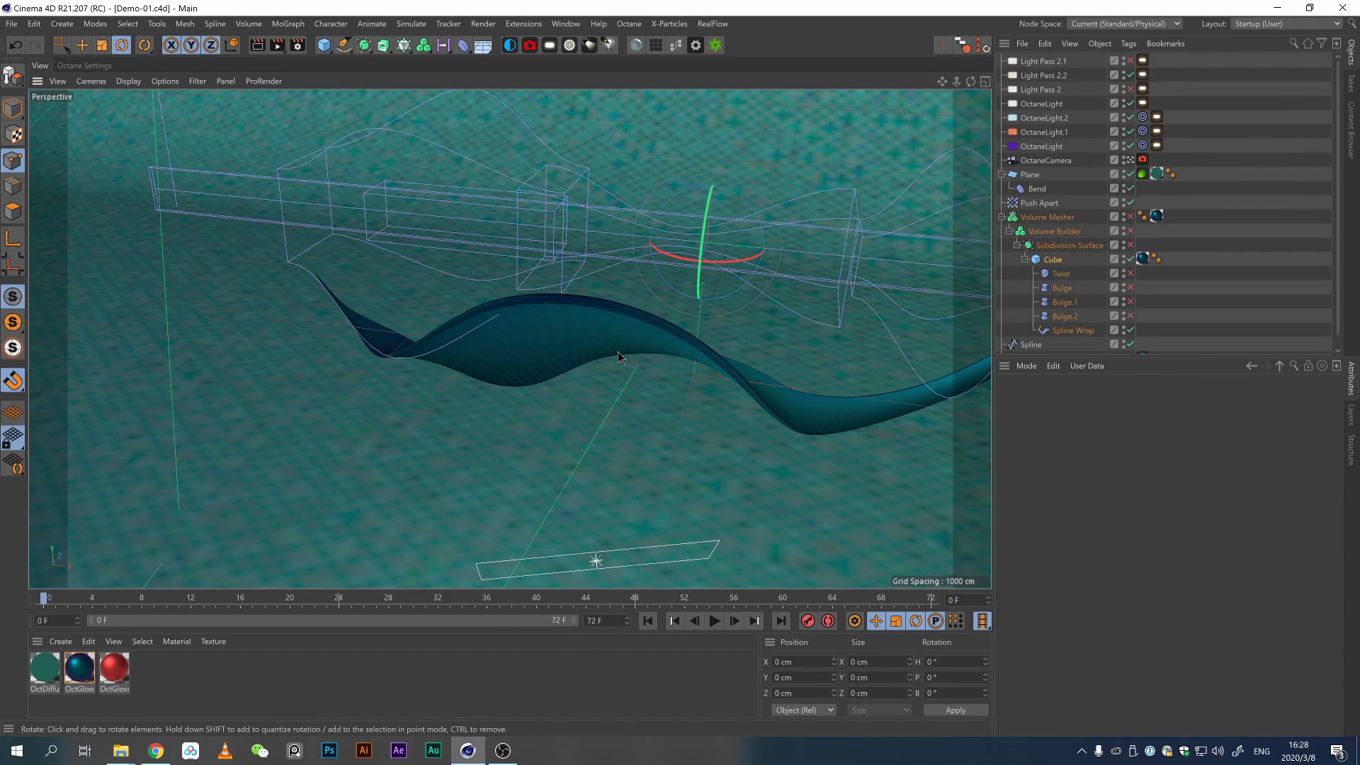
middle_click(618, 351)
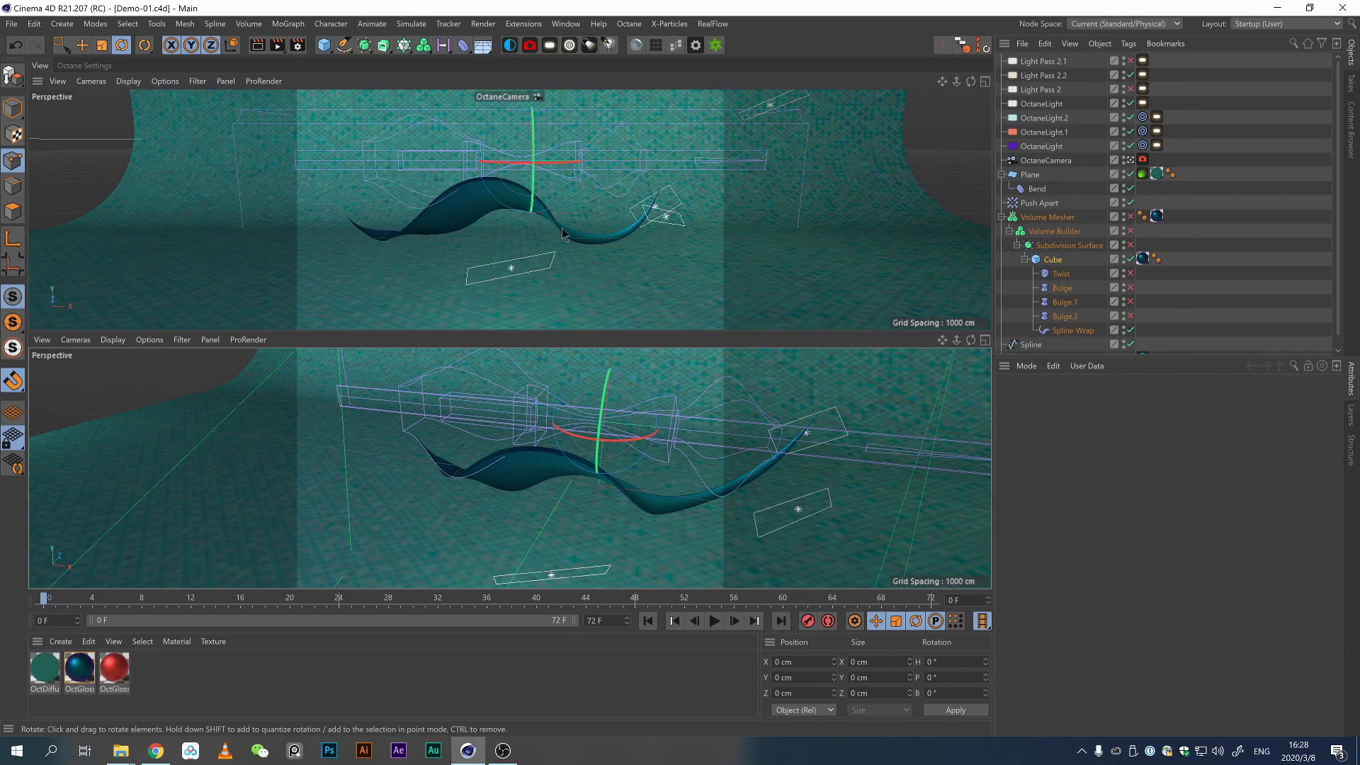
click(1054, 259)
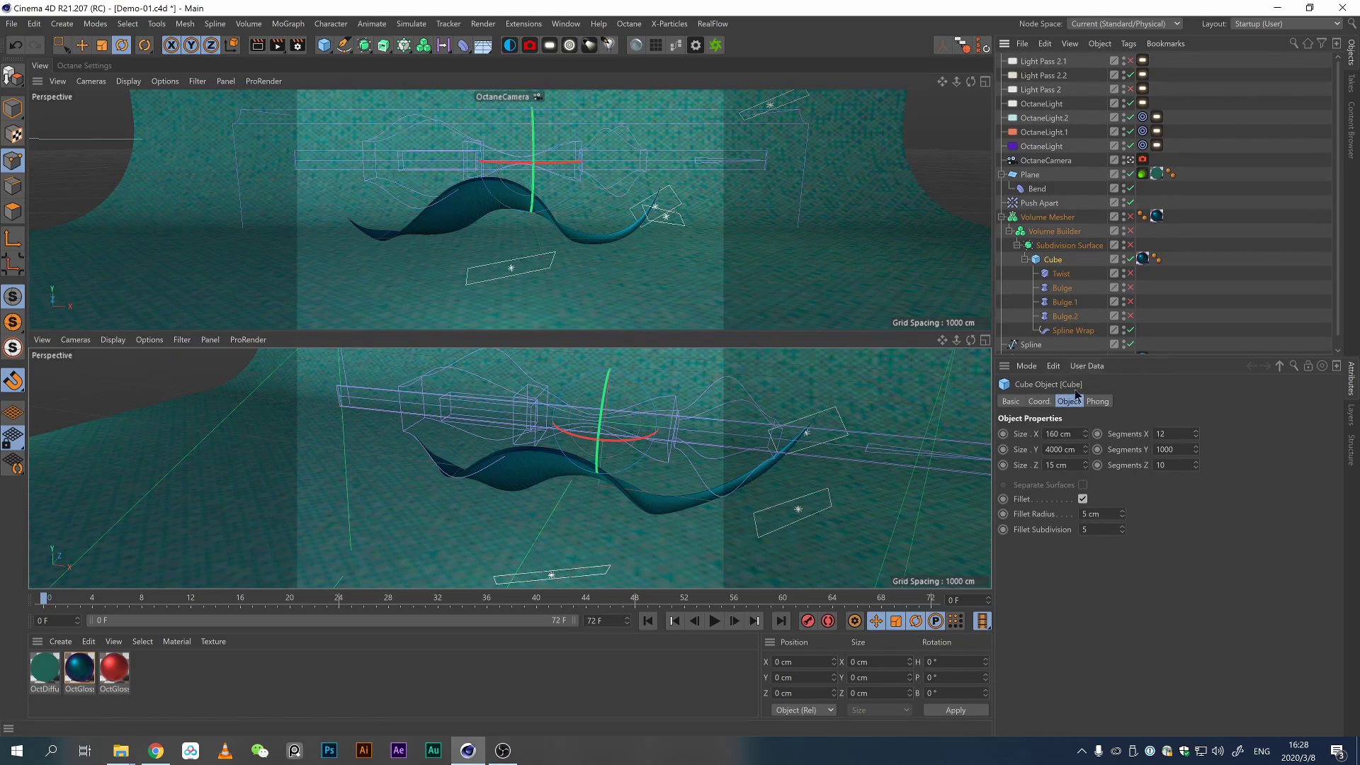
click(1074, 330)
click(1065, 303)
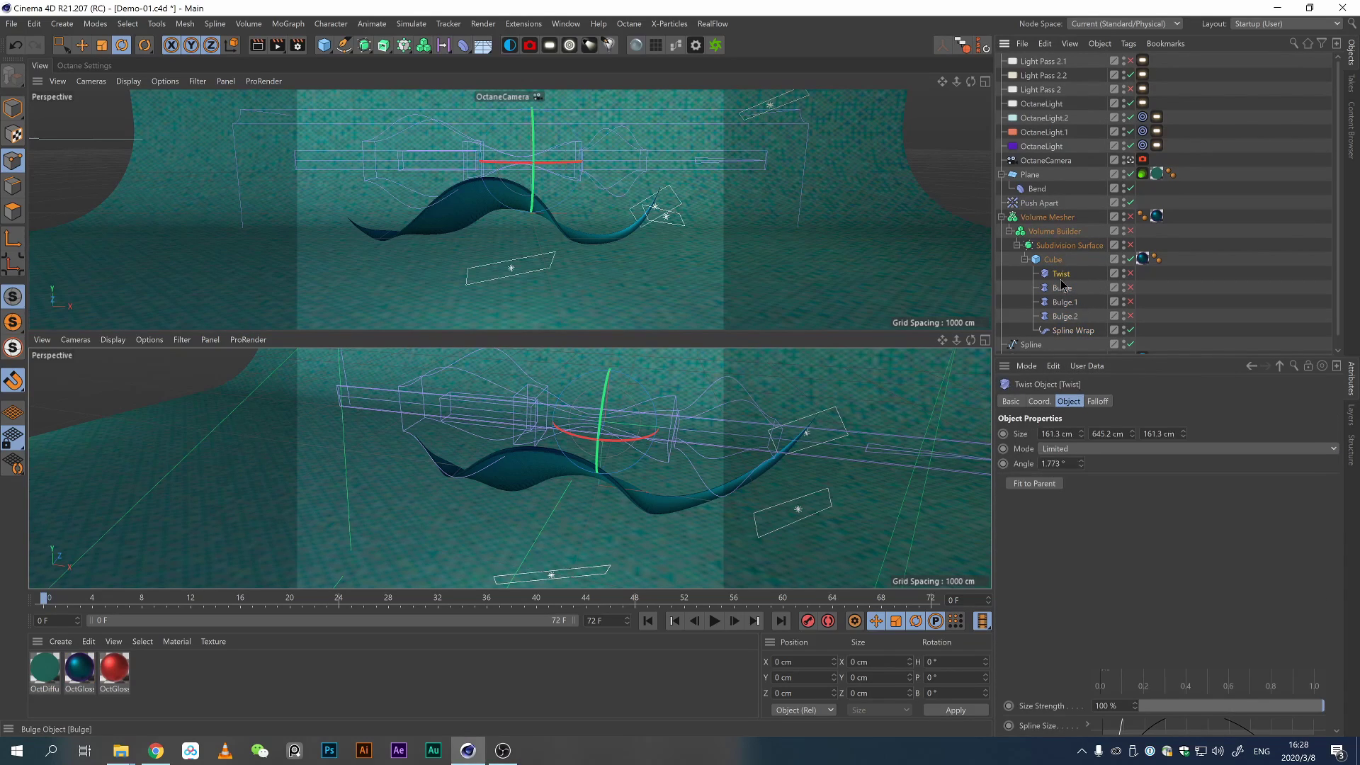
click(1064, 316)
click(1073, 330)
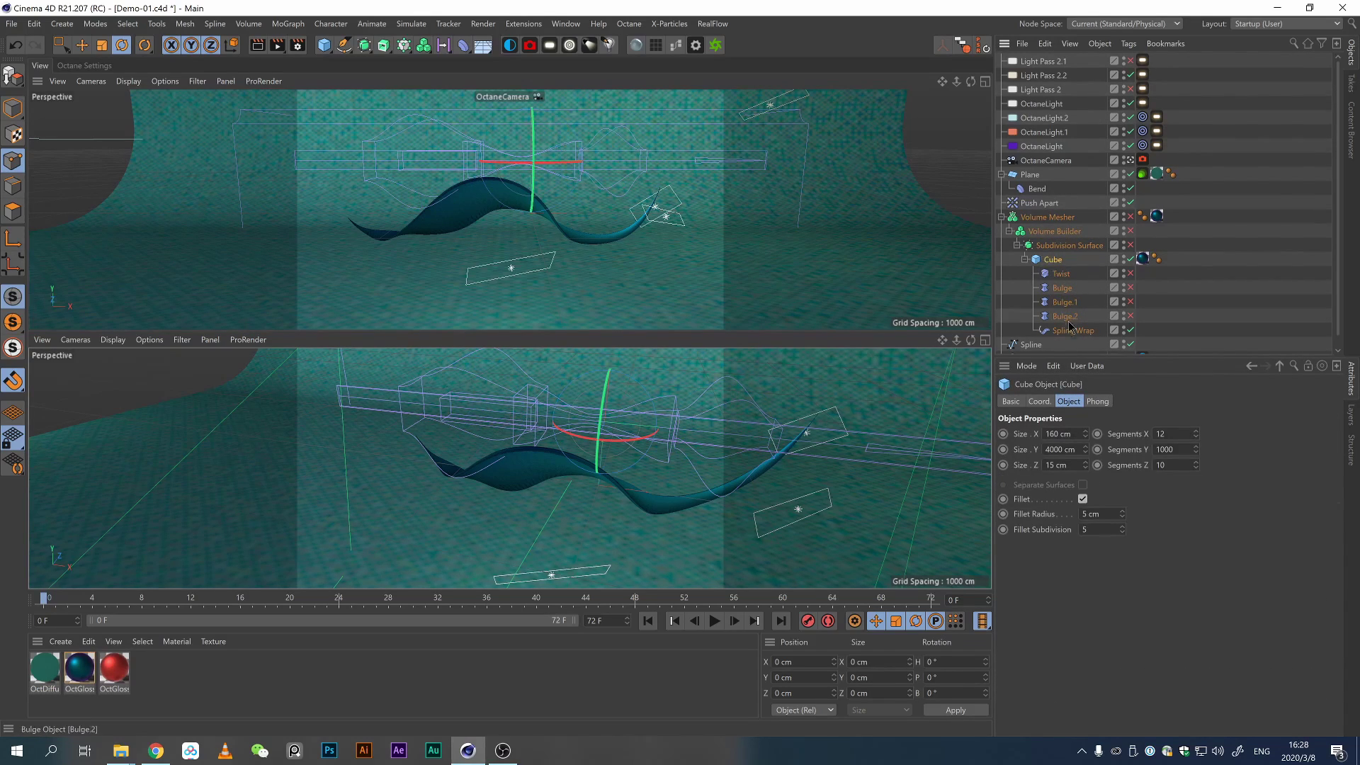
scroll(1045, 602, down, 5)
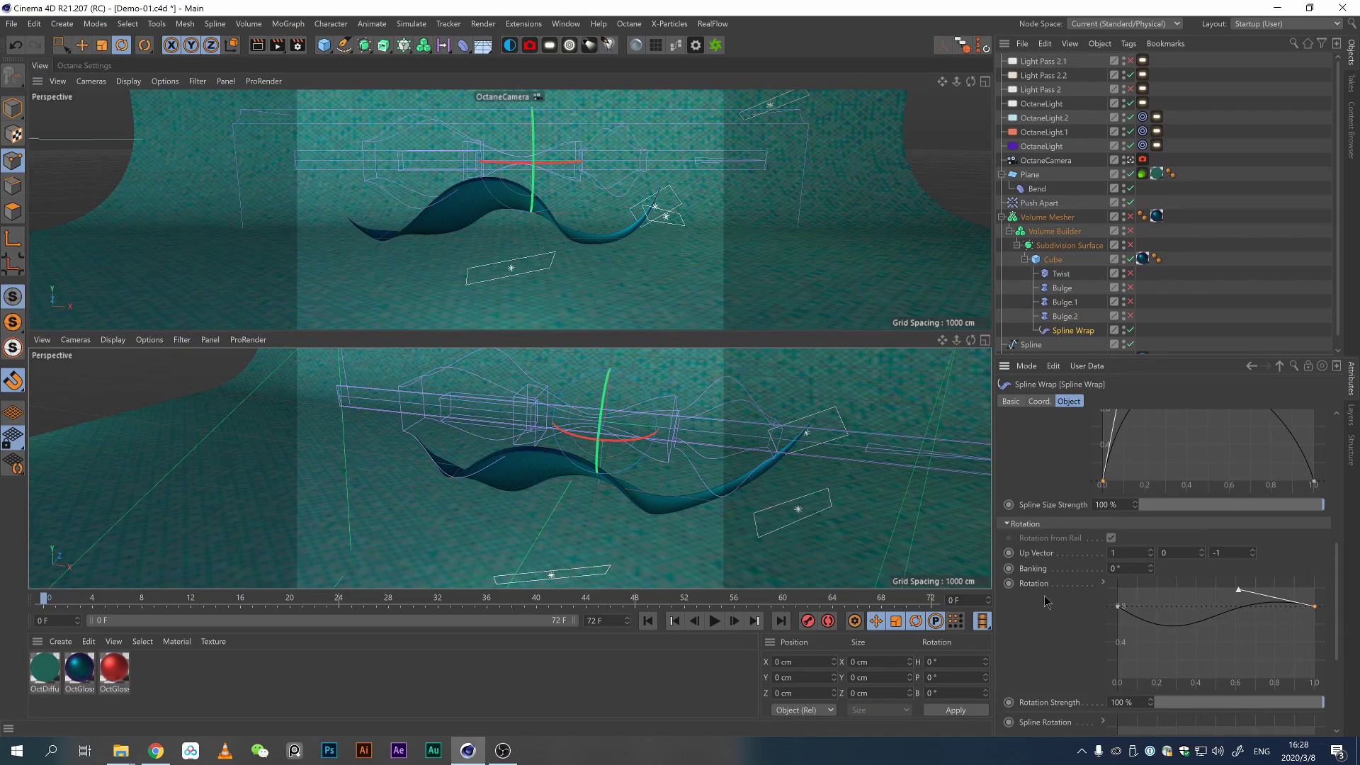
scroll(1047, 599, up, 5)
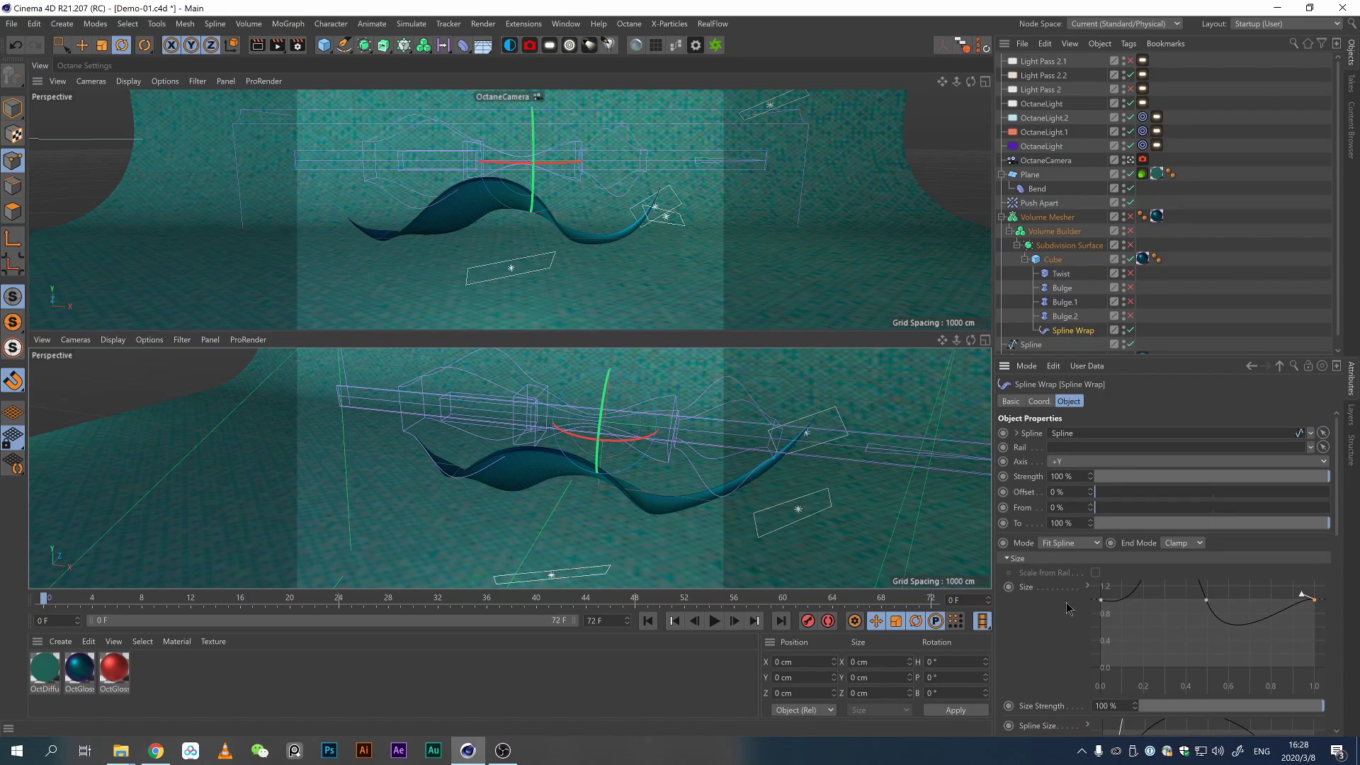
Lower the tangent handle of the first point on Spline Wrap's Size curve to about 0.3, 0.4.
drag(1339, 509, 1336, 529)
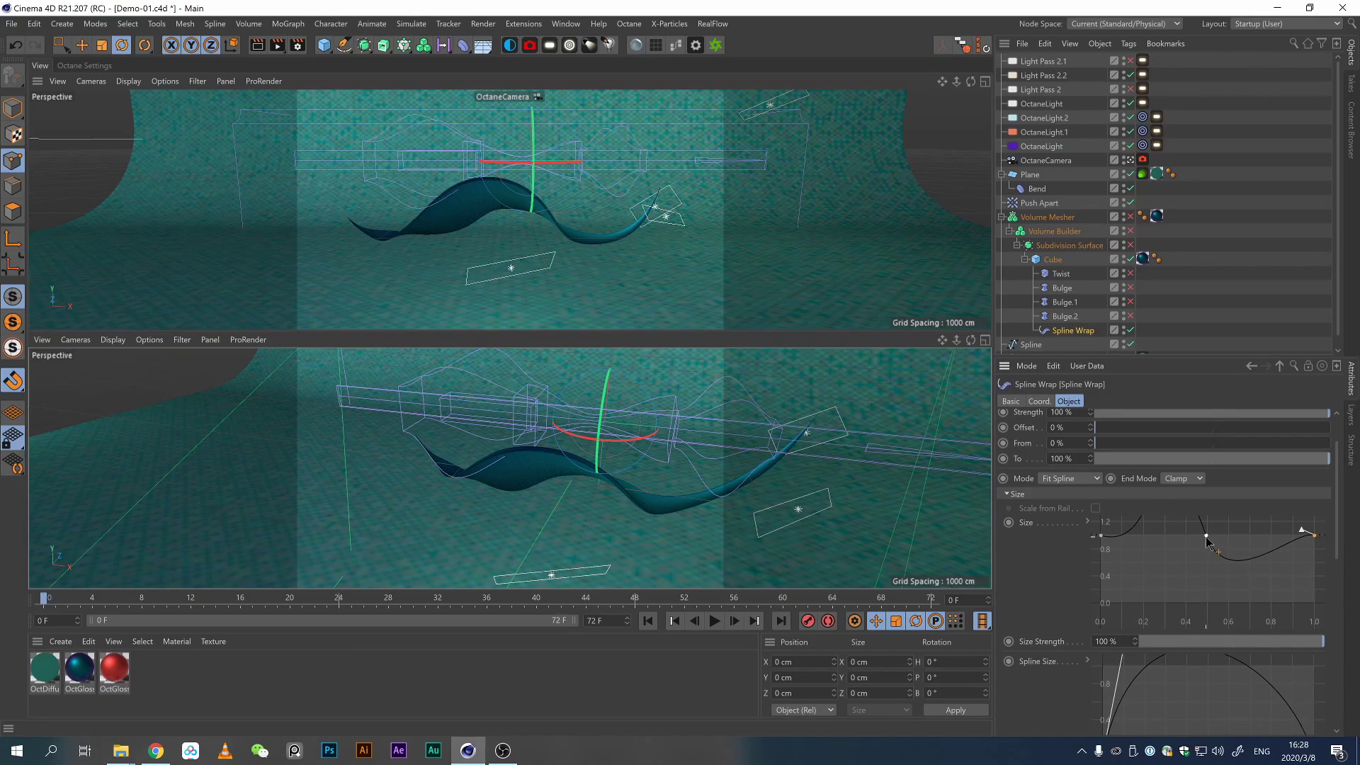
click(1206, 537)
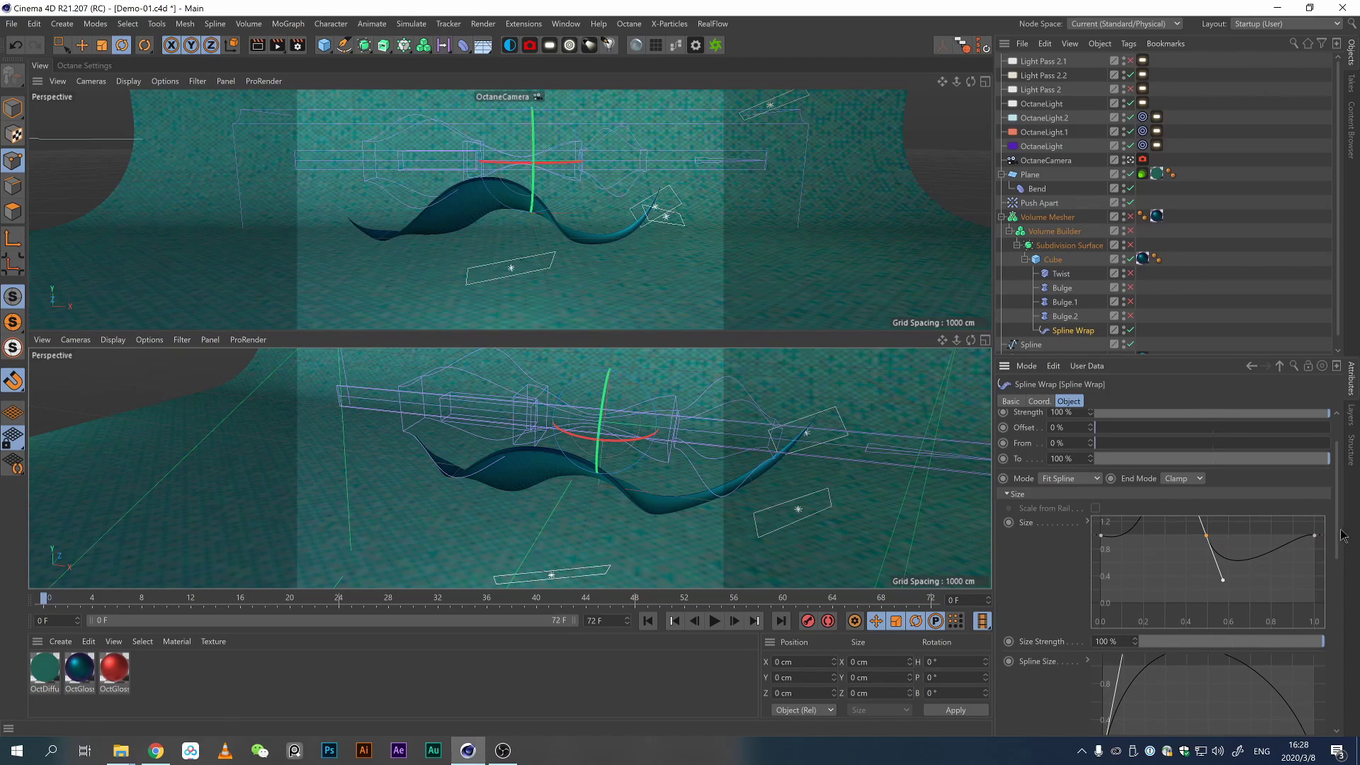
drag(1337, 531, 1337, 548)
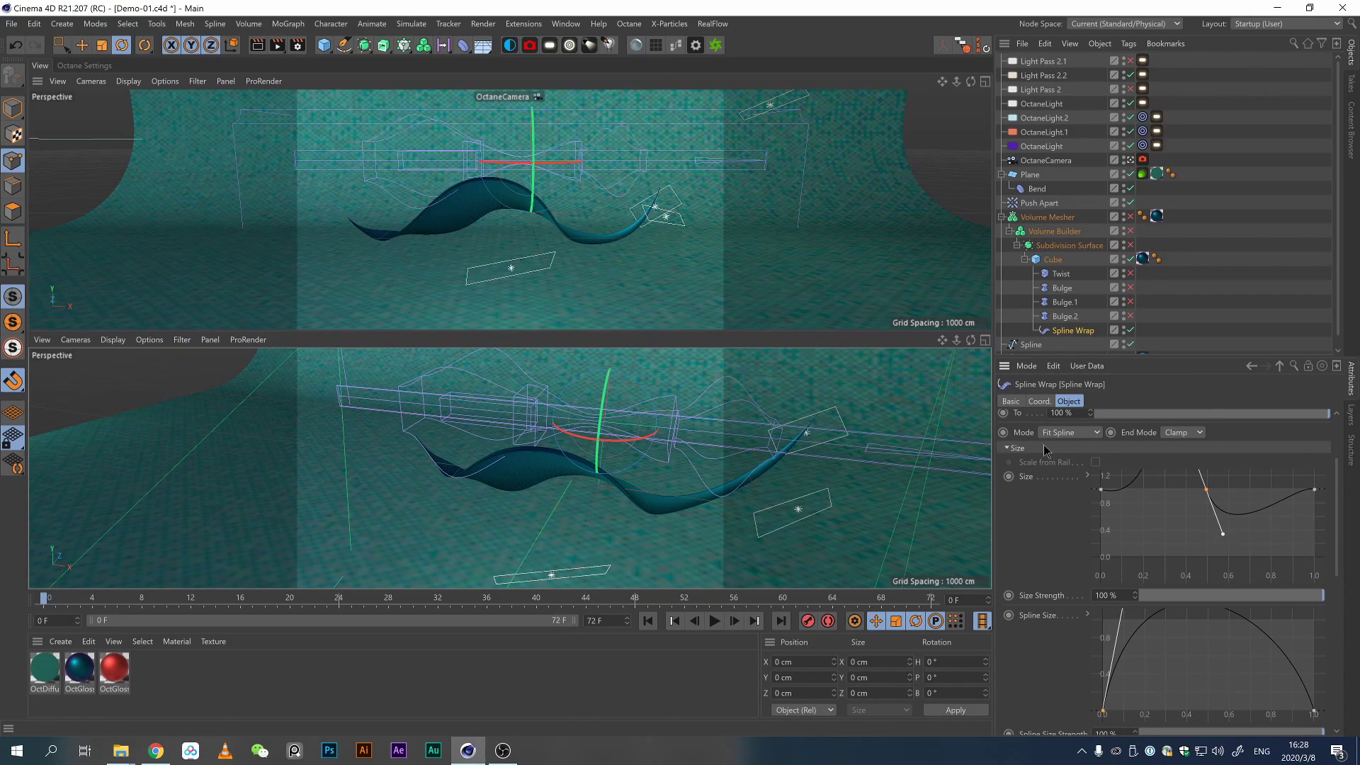
click(1100, 489)
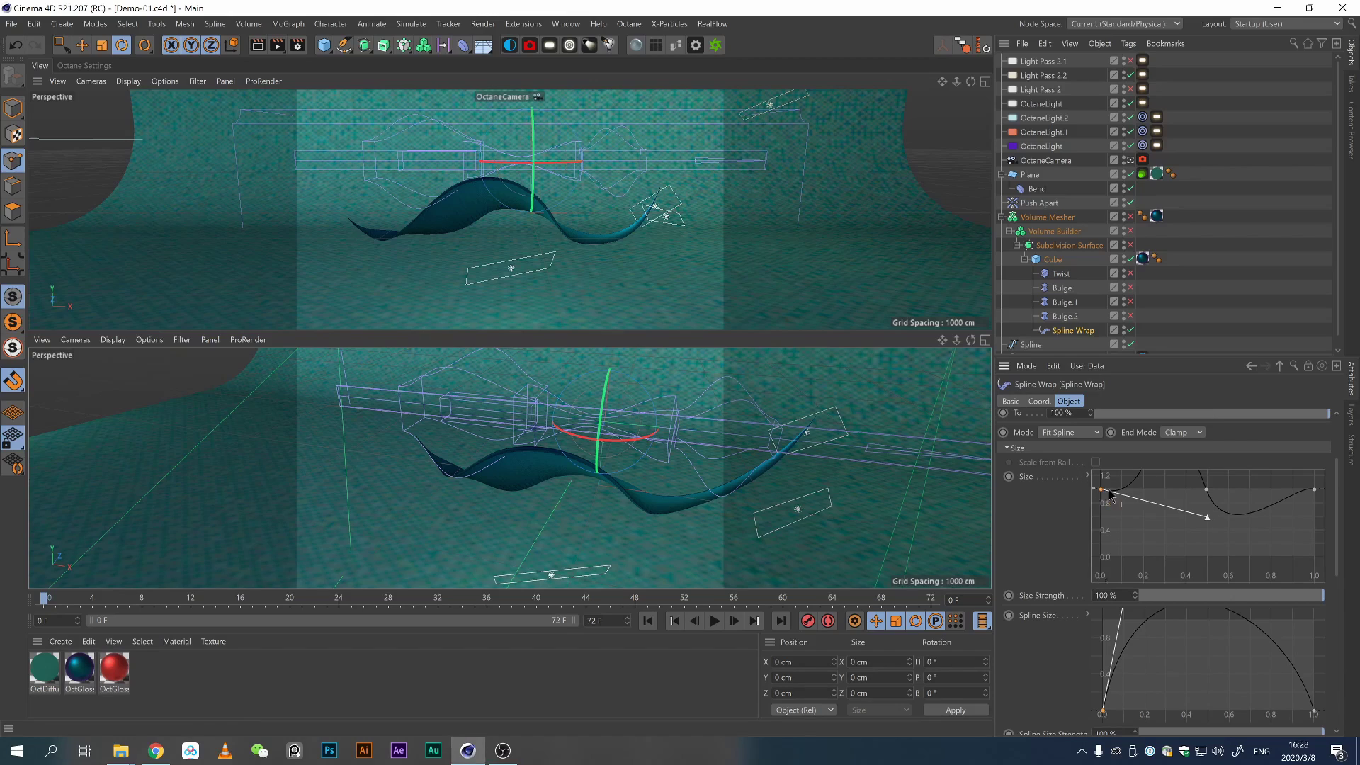
drag(1208, 520, 1164, 531)
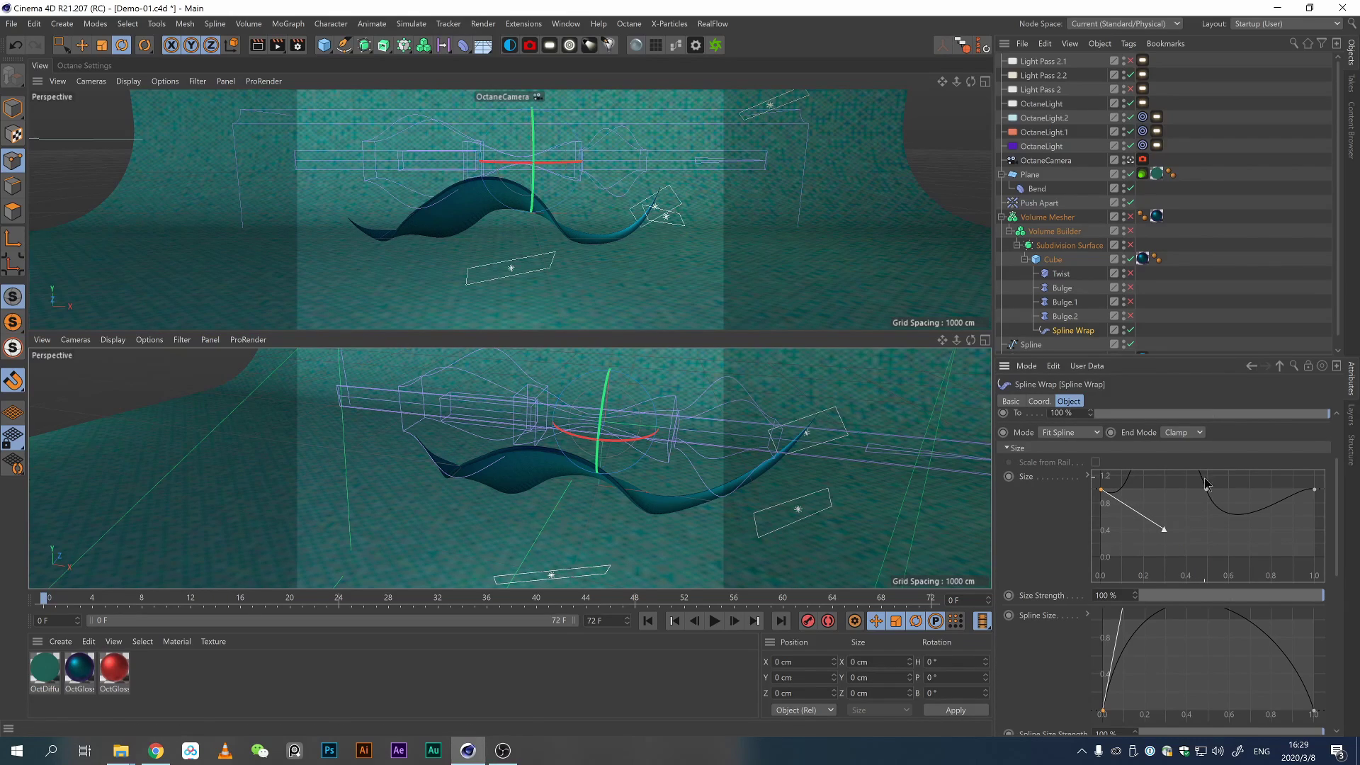
Examine the Size and Spline Size curves of the Spline Wrap, checking the tangent handles of their start and end points.
scroll(1173, 501, up, 2)
scroll(1173, 500, down, 4)
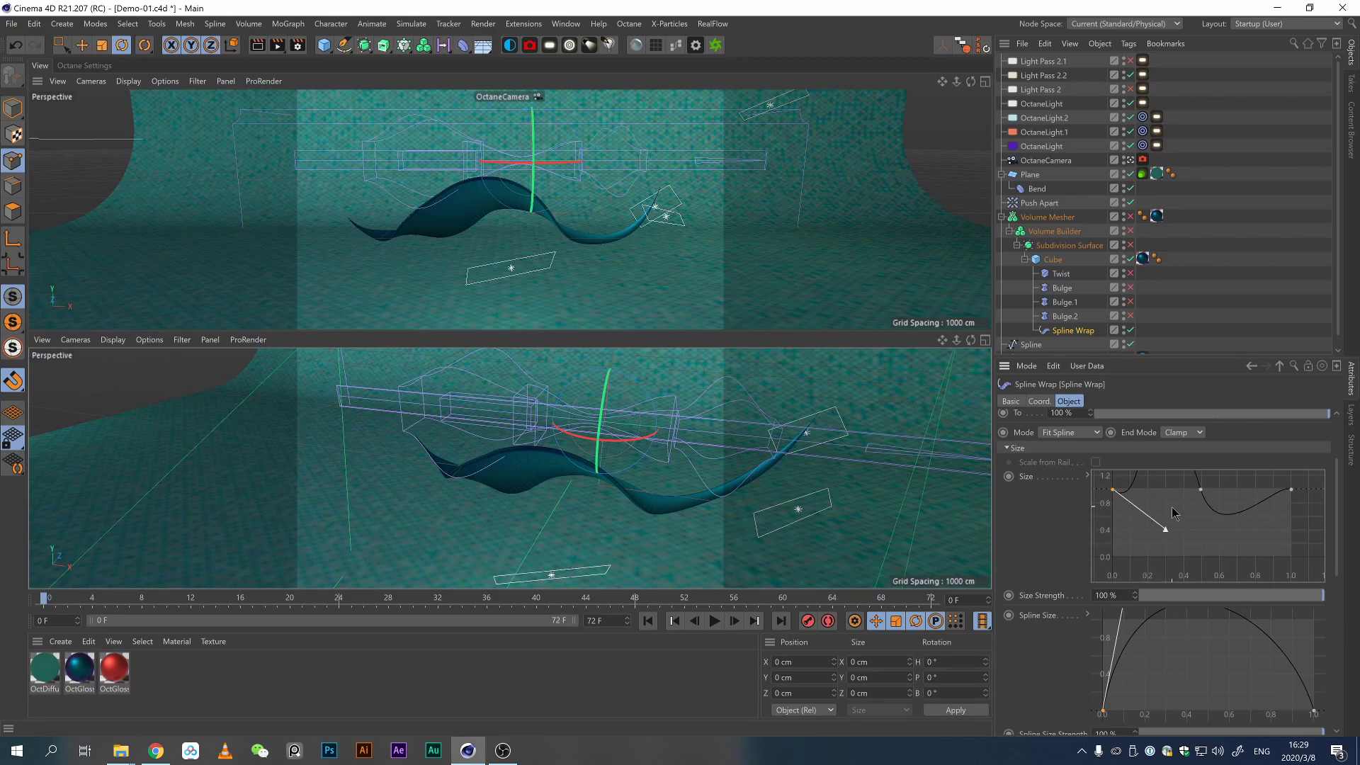
scroll(1173, 500, up, 1)
alt+right_drag(1180, 493, 1180, 507)
mouse_move(1173, 493)
alt+middle_down()
mouse_move(1176, 574)
mouse_move(1158, 486)
alt+middle_up()
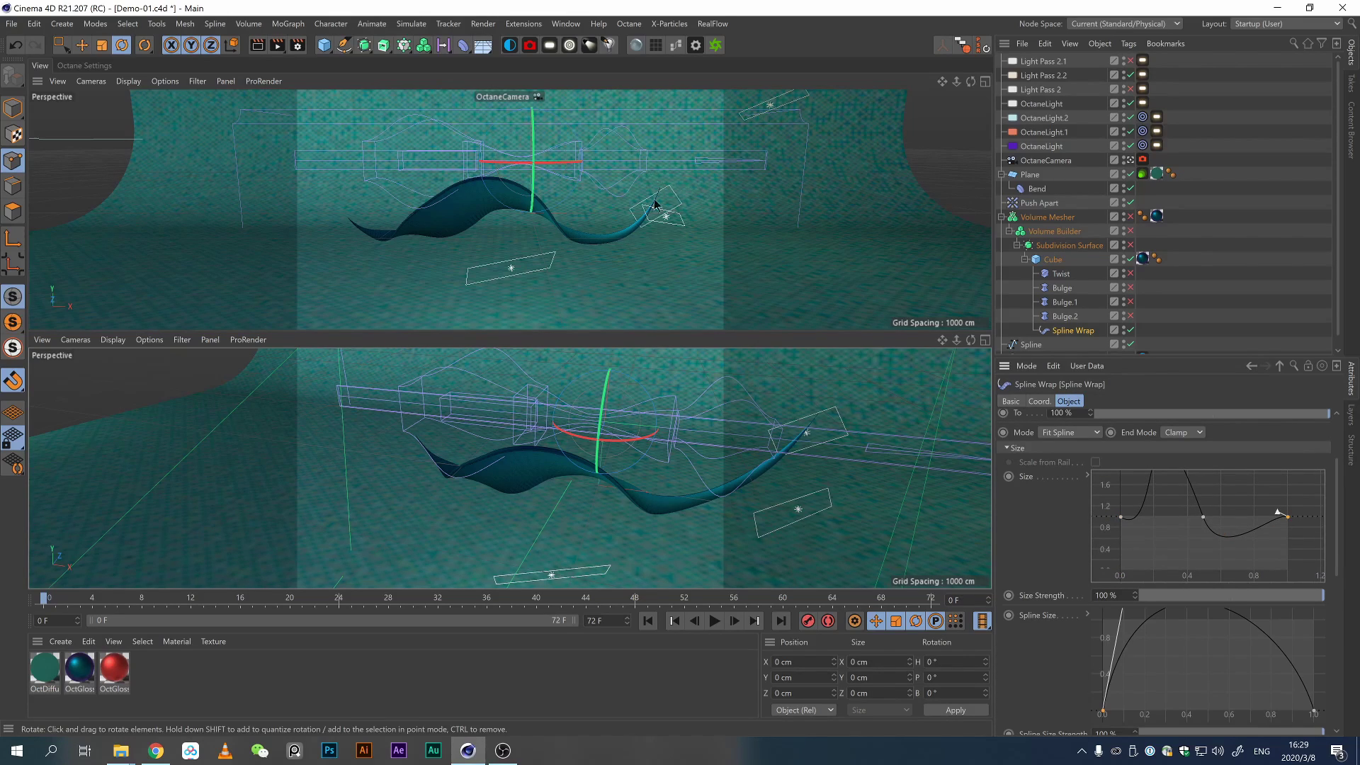
scroll(1053, 553, down, 5)
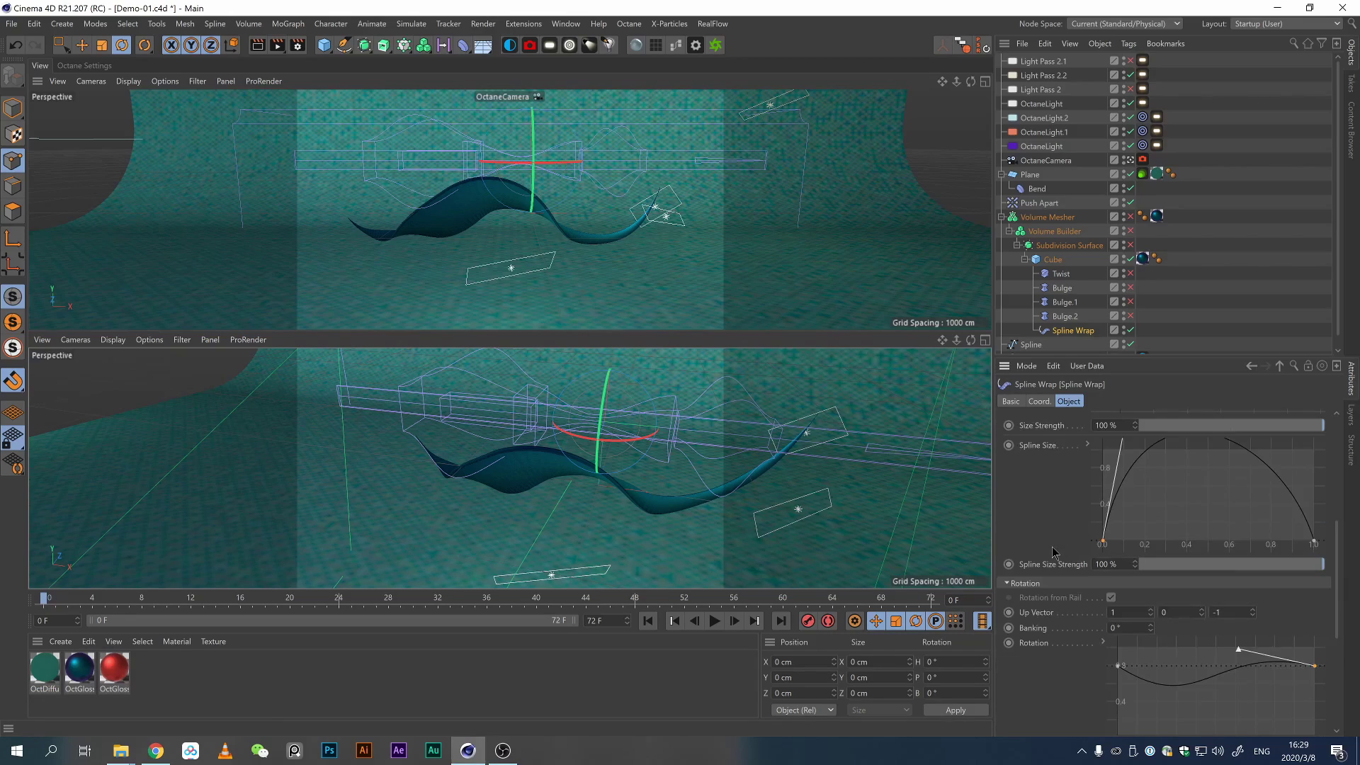
click(1104, 541)
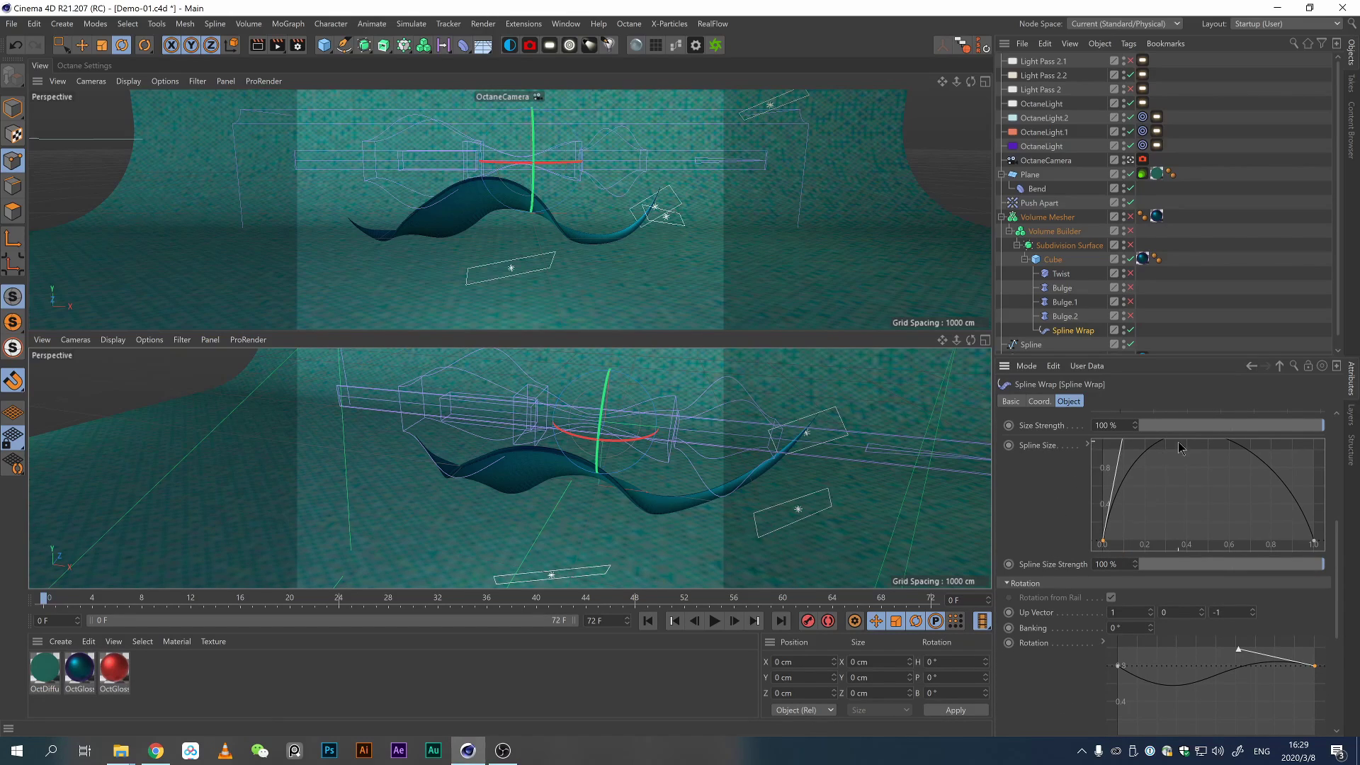
click(1315, 544)
scroll(1045, 488, up, 5)
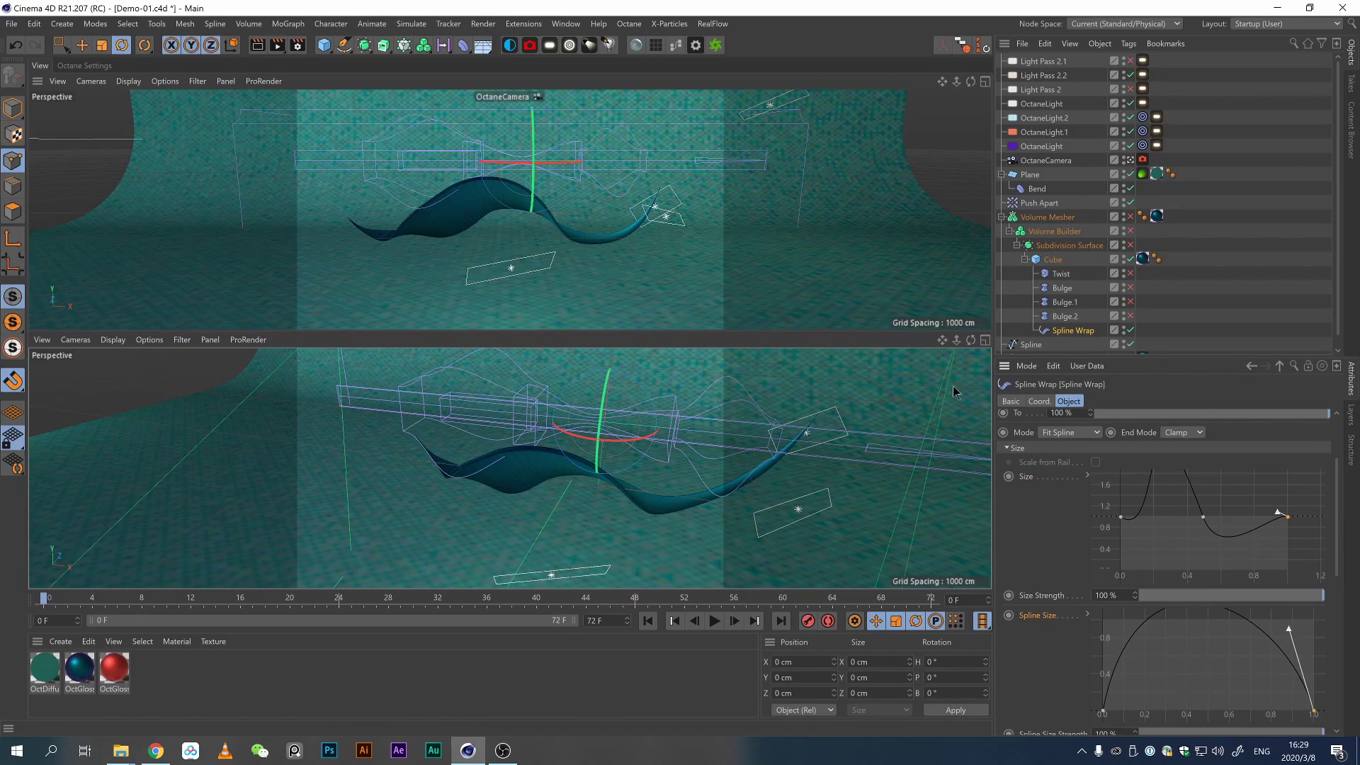
click(1121, 519)
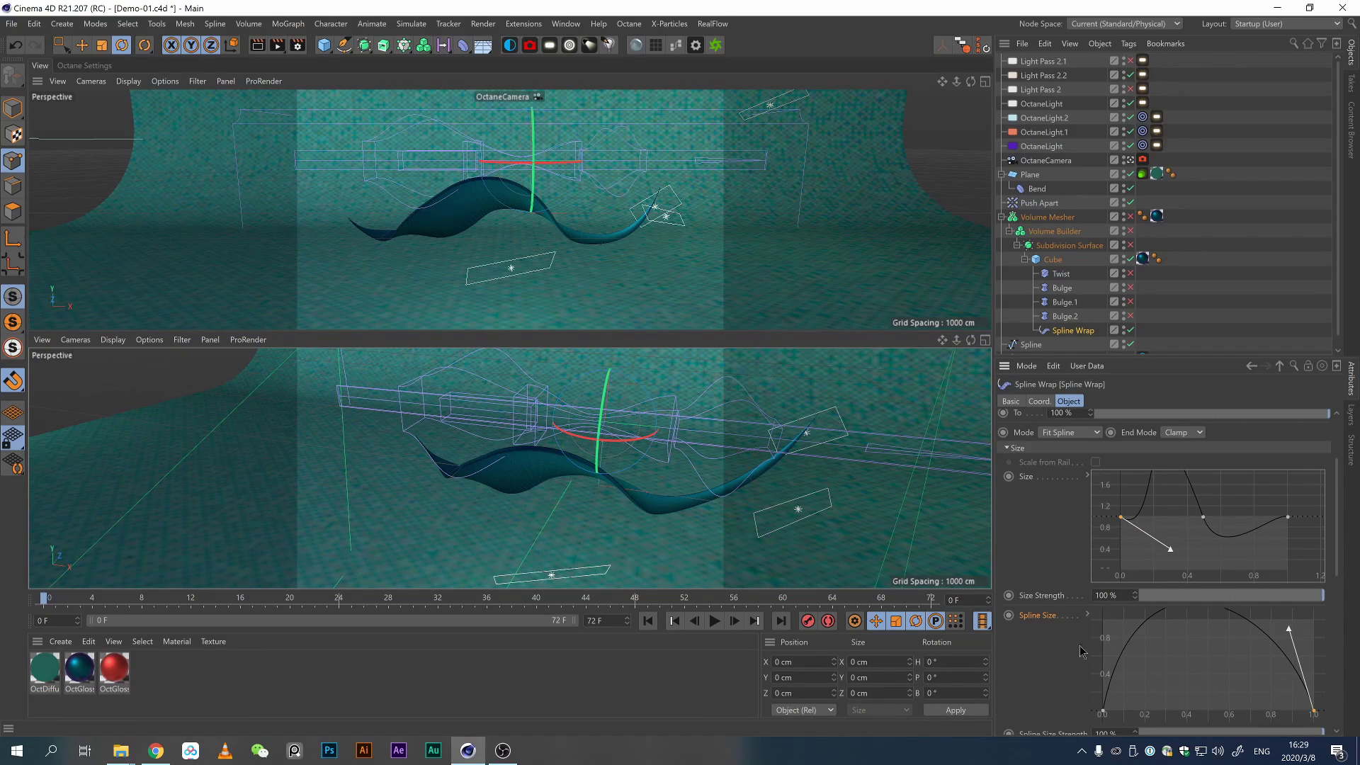
scroll(1073, 654, down, 3)
click(1103, 626)
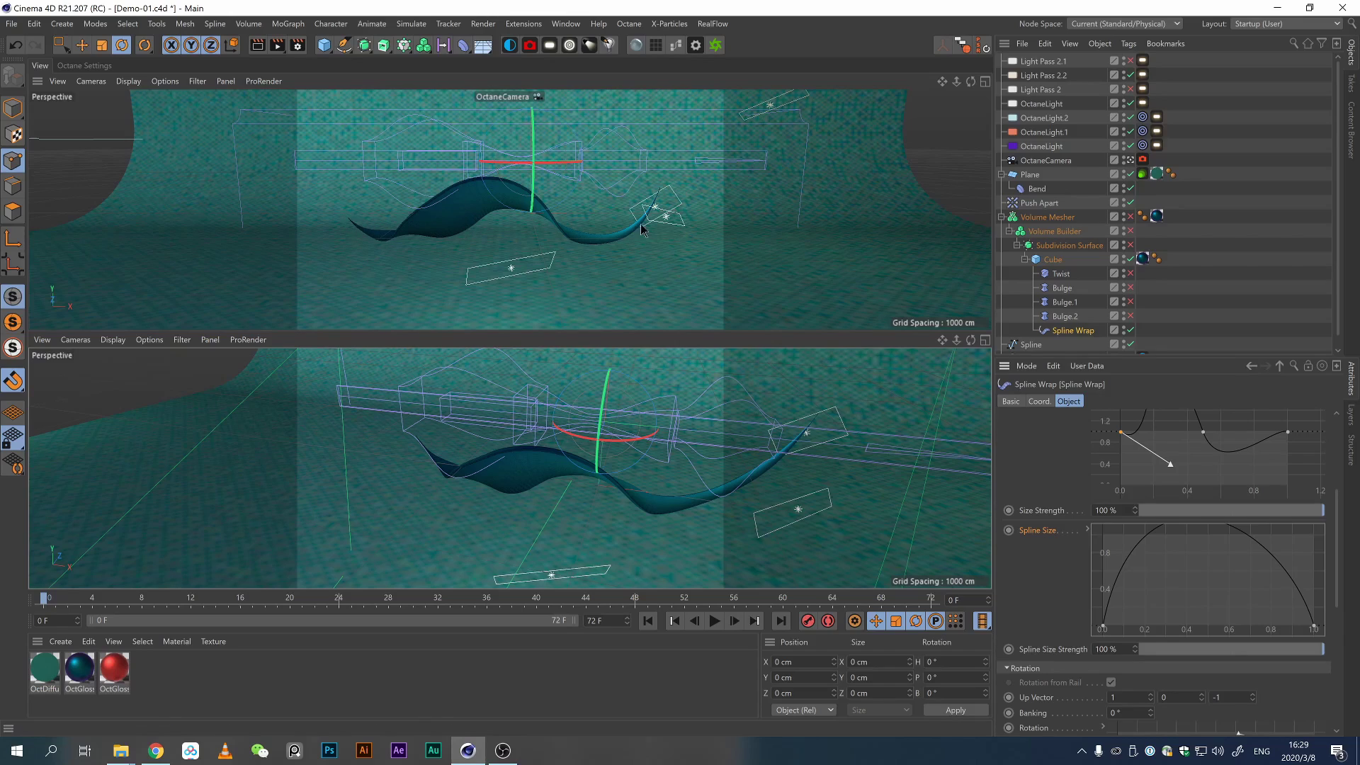
Examine the Spline Wrap's Up Vector, Rail, Rotation and Spline Rotation curves, and Bounding Box settings.
scroll(1048, 560, down, 9)
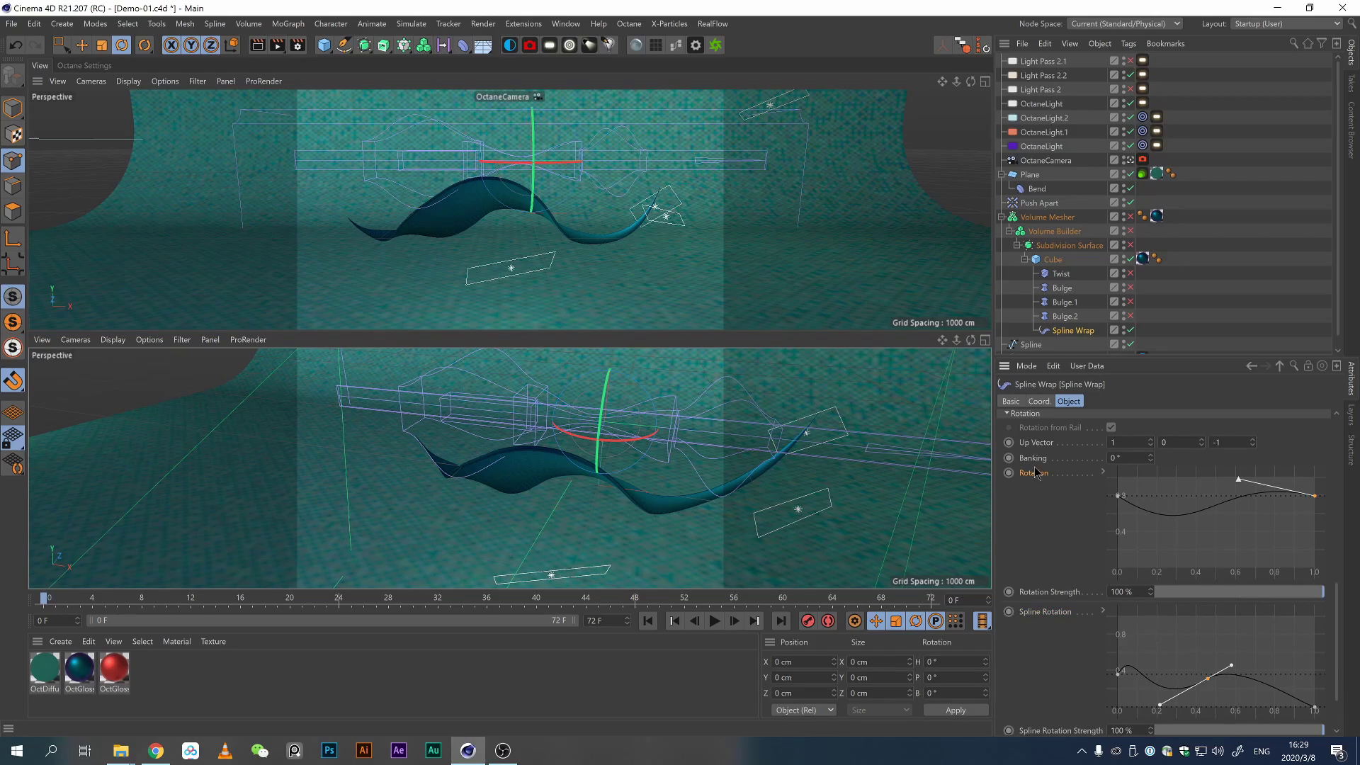
click(1150, 446)
click(1151, 440)
scroll(1050, 501, up, 5)
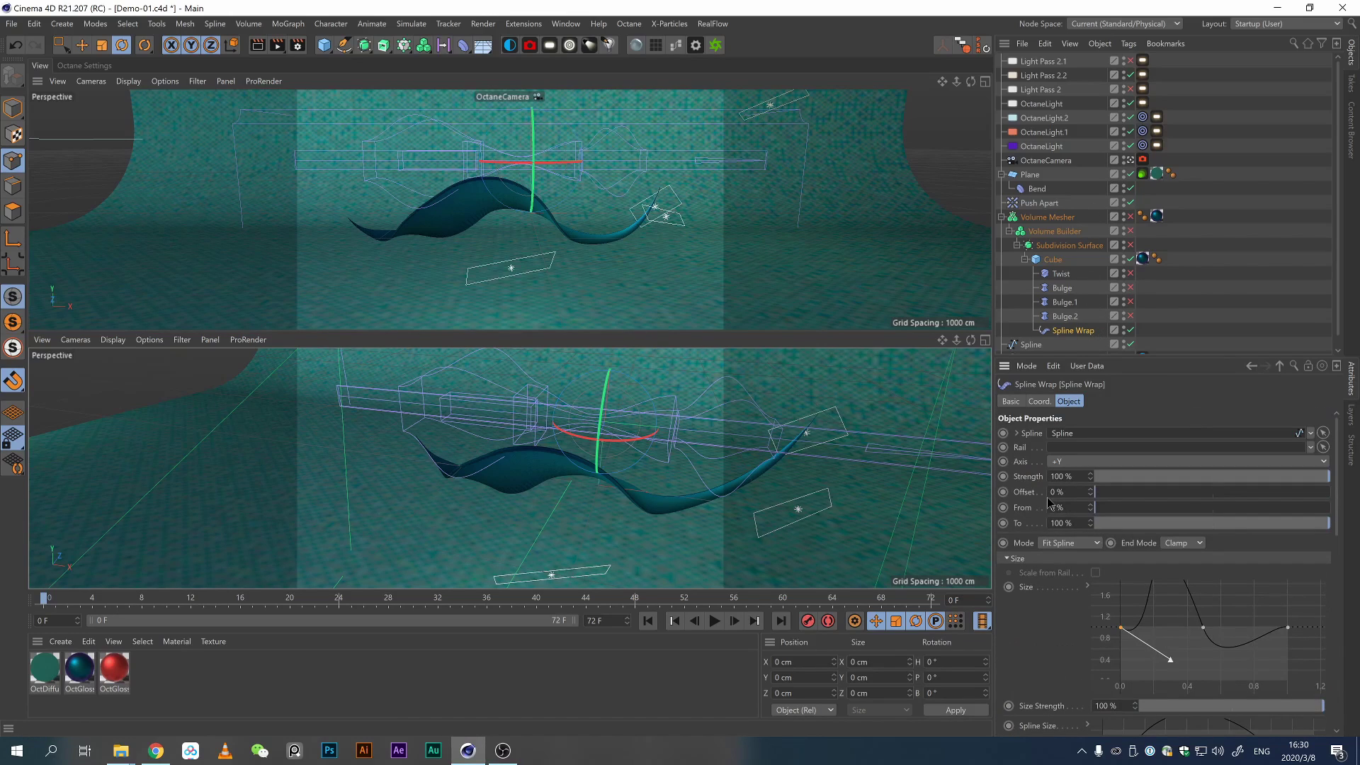
click(1023, 448)
scroll(1023, 592, down, 3)
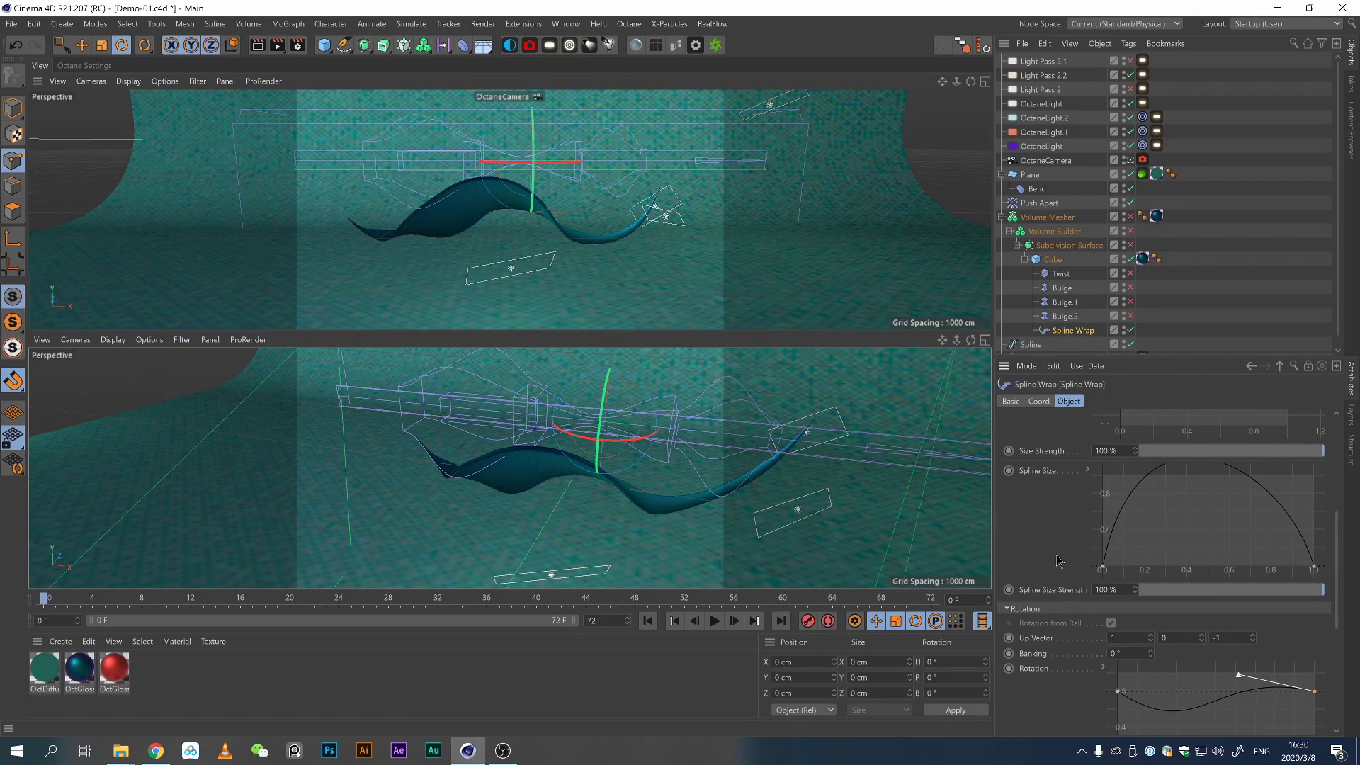
scroll(1058, 561, down, 4)
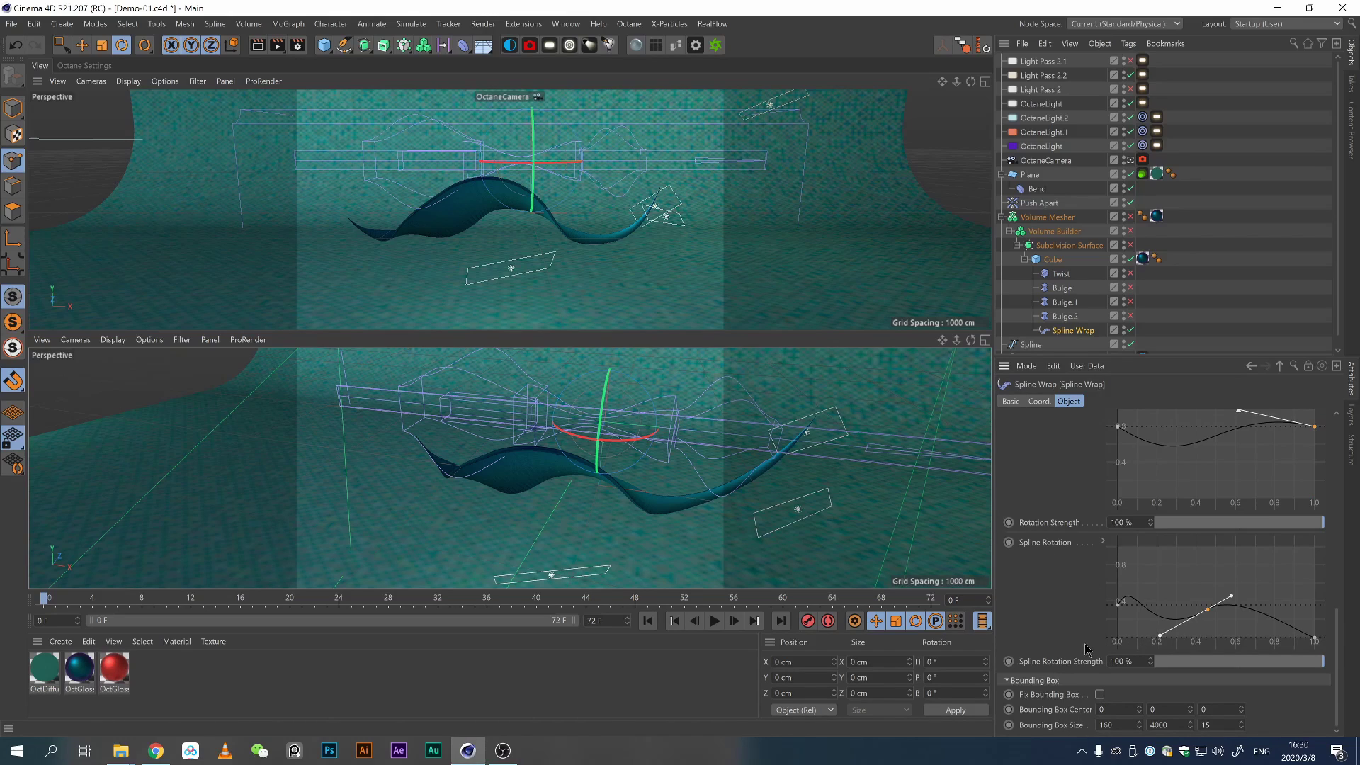
scroll(1070, 637, up, 4)
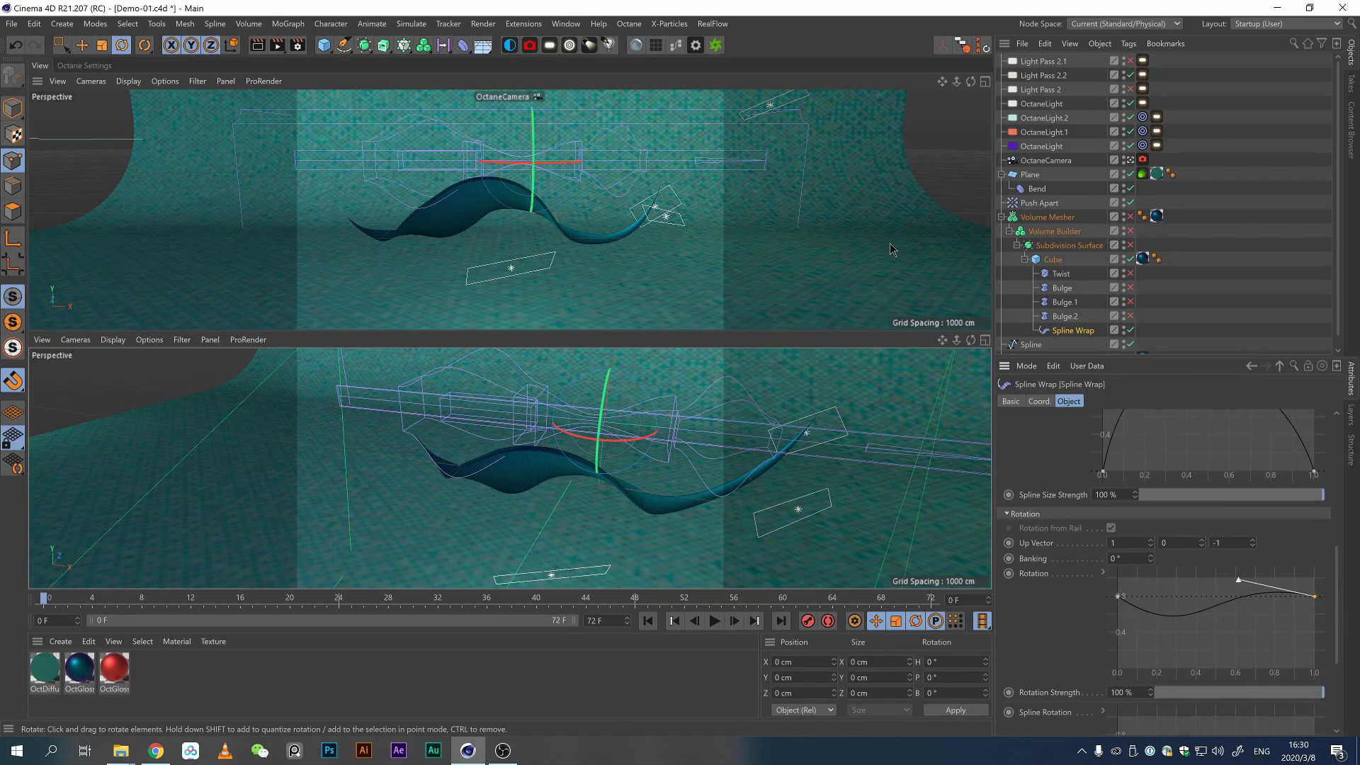
Inspect the ribbon's shape from a nearly frontal angle in the second perspective view.
drag(971, 340, 1070, 335)
drag(922, 347, 872, 352)
alt+drag(509, 468, 509, 468)
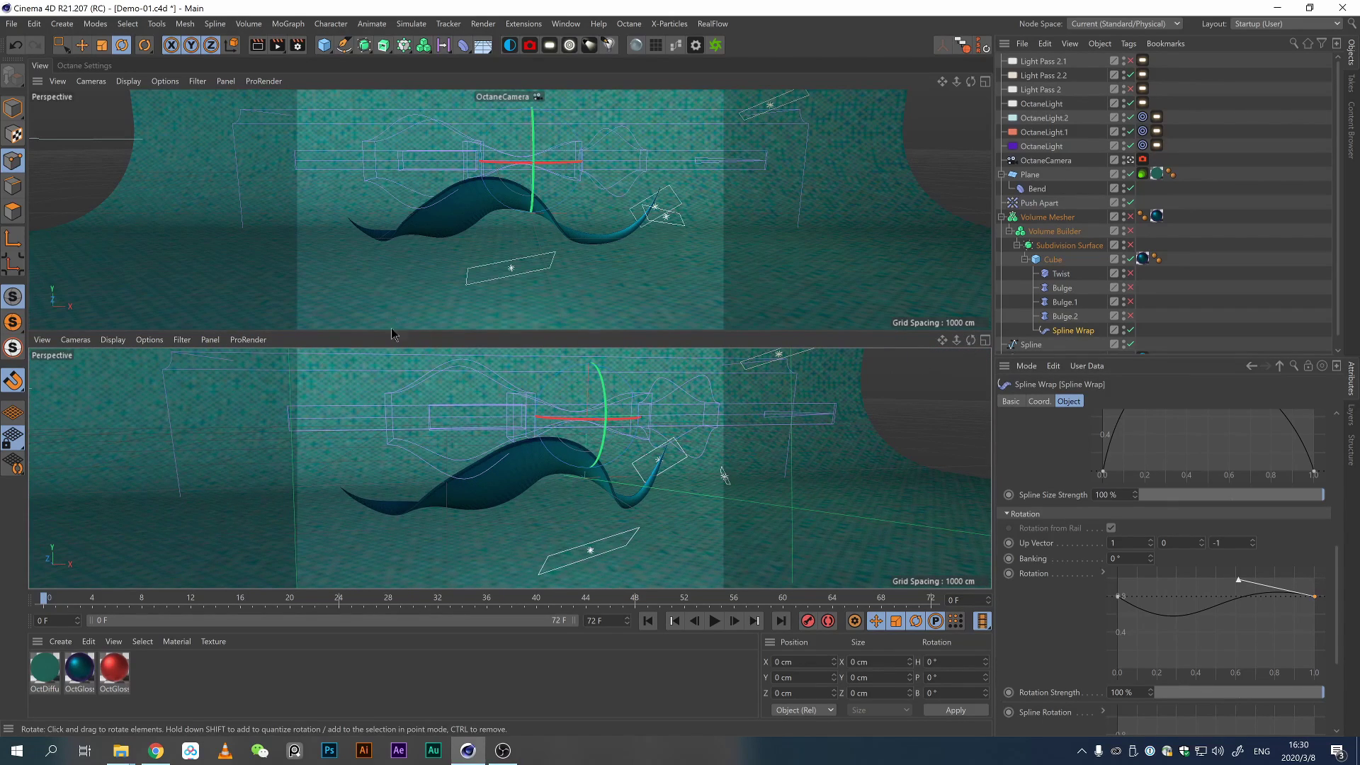
drag(389, 331, 388, 333)
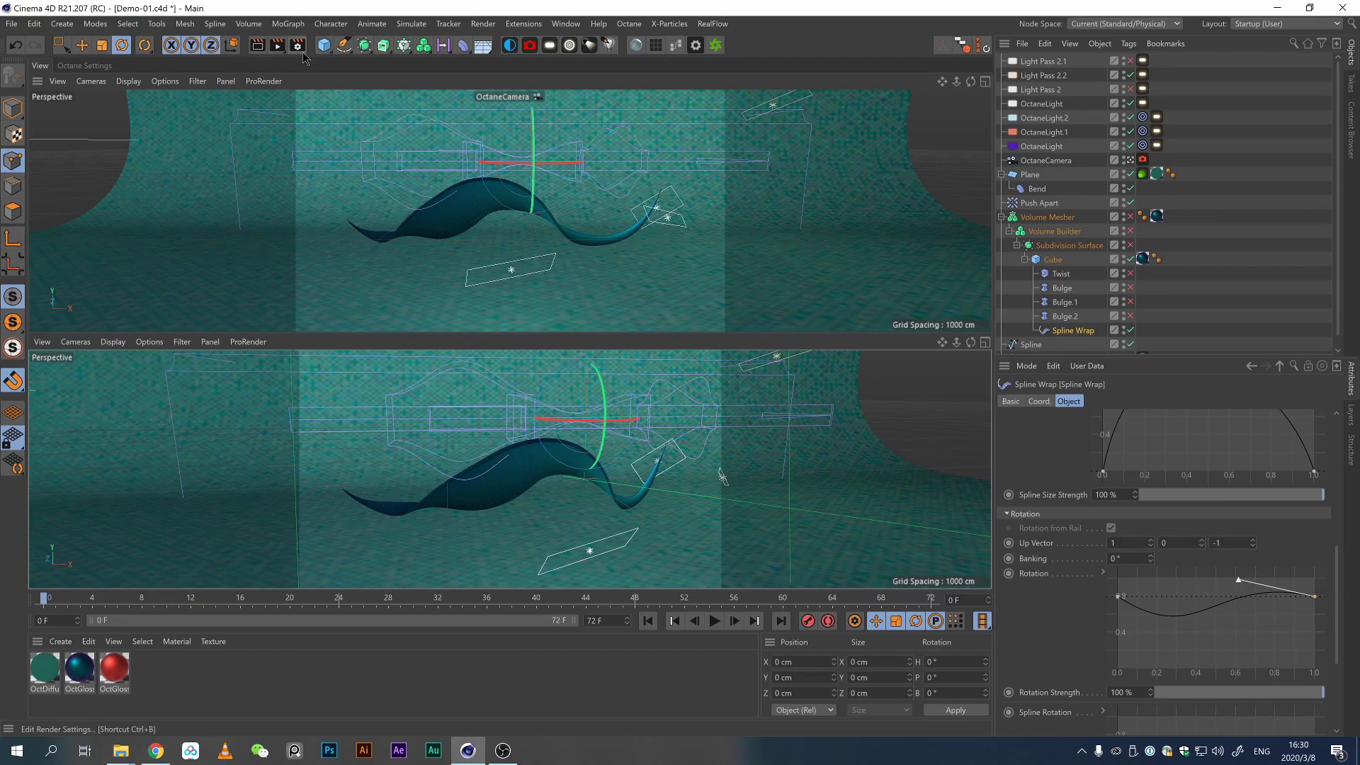